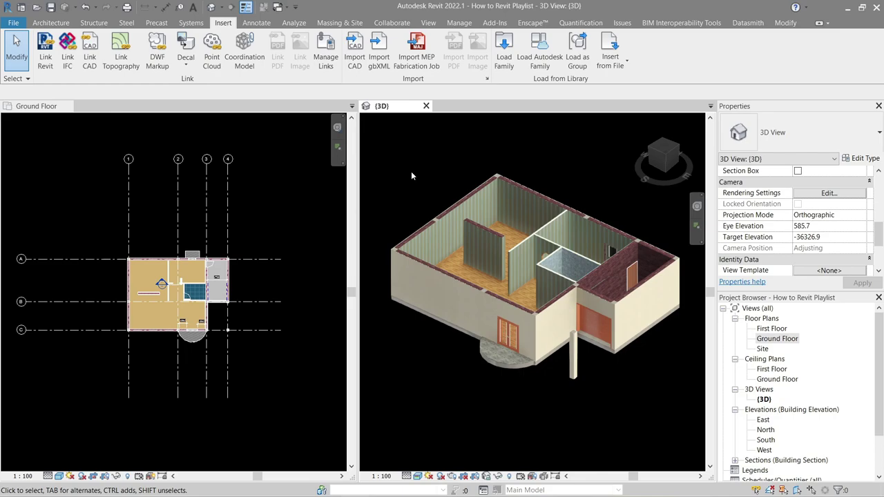
# - Close the house's {3D} view tab, then zoom and pan the Ground Floor plan back into view
pyautogui.click(426, 107)
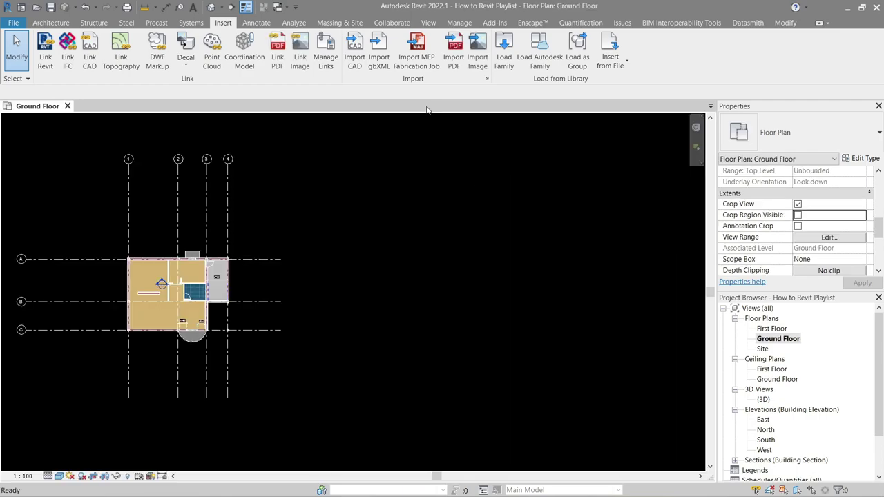
pyautogui.scroll(3, 260, 281)
pyautogui.moveTo(260, 281)
pyautogui.mouseDown(button='middle')
pyautogui.moveTo(434, 199)
pyautogui.moveTo(482, 198)
pyautogui.mouseUp(button='middle')
# - Create a new family from Metric Door.rft in the English templates folder, shown as a list
pyautogui.click(8, 24)
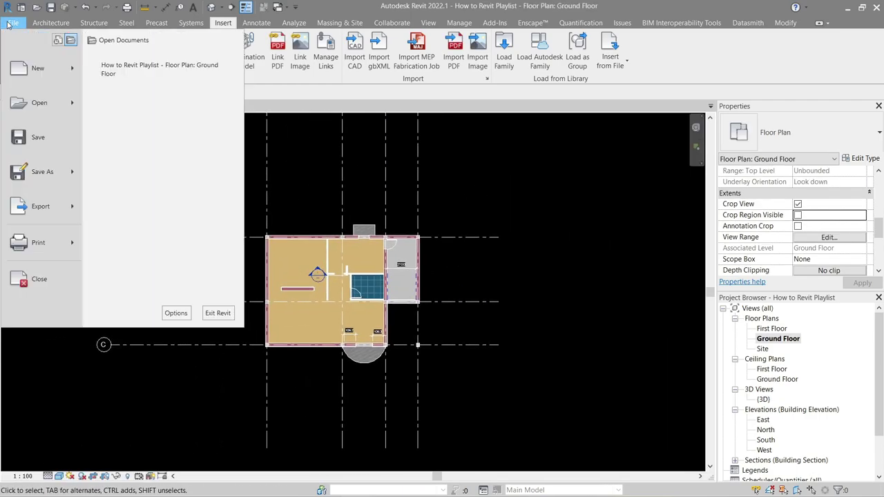
pyautogui.moveTo(38, 68)
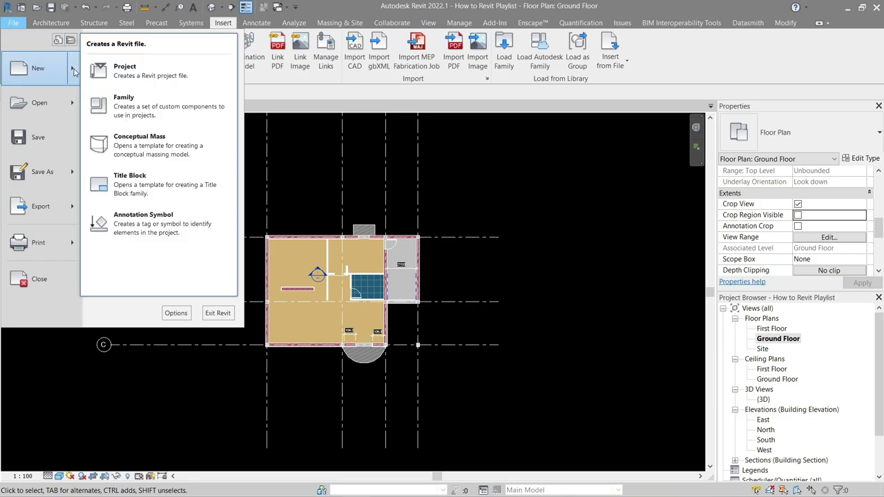
pyautogui.click(139, 107)
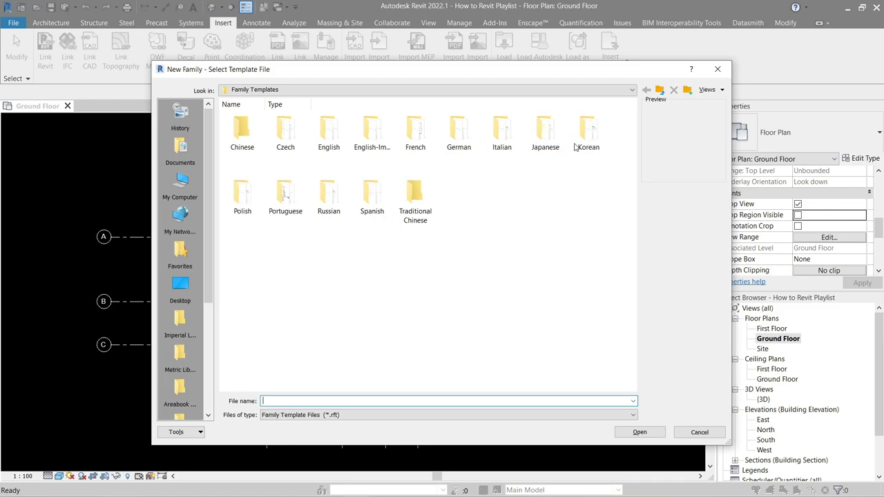
pyautogui.click(706, 89)
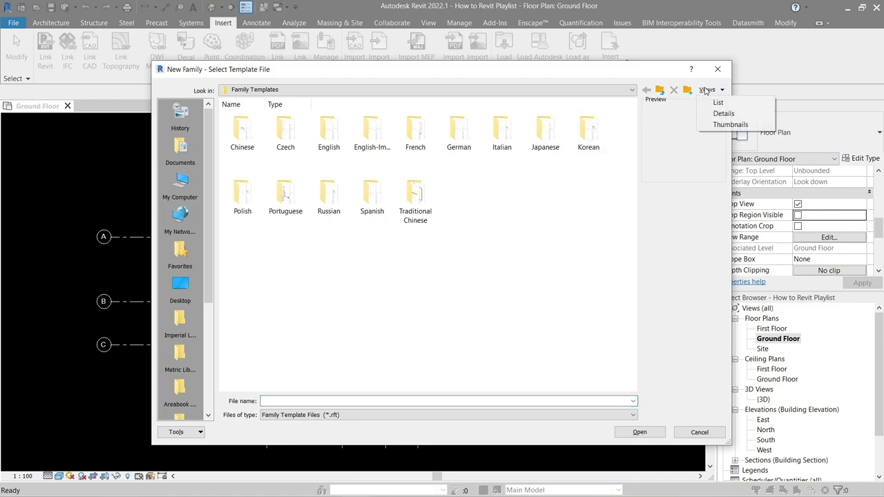
pyautogui.click(720, 104)
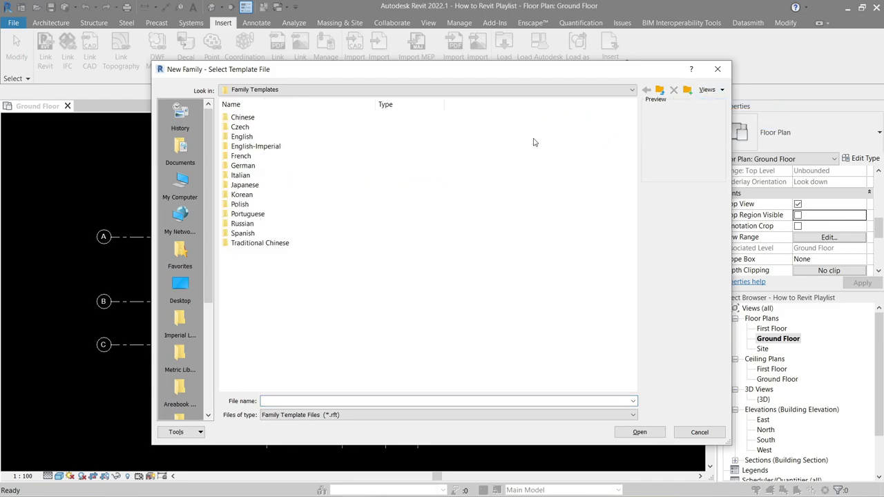
pyautogui.doubleClick(280, 137)
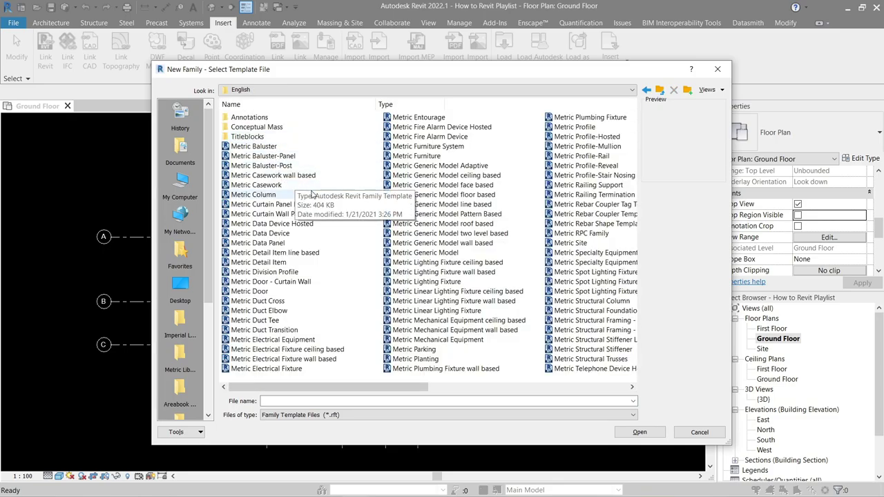
pyautogui.click(267, 293)
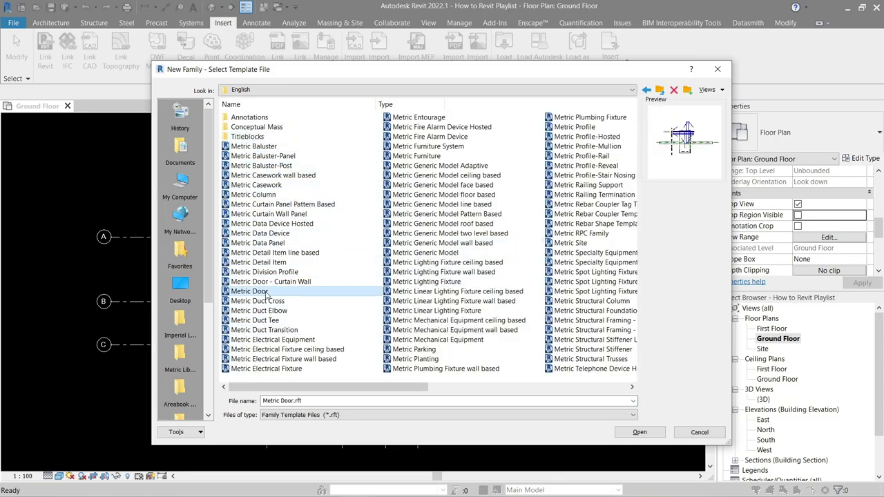
pyautogui.click(651, 434)
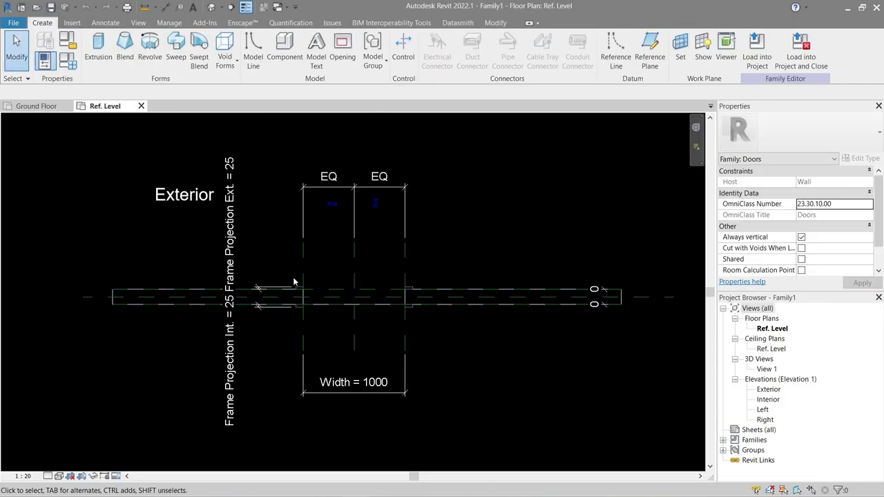
pyautogui.scroll(2, 292, 308)
pyautogui.scroll(2, 292, 308)
pyautogui.scroll(1, 293, 307)
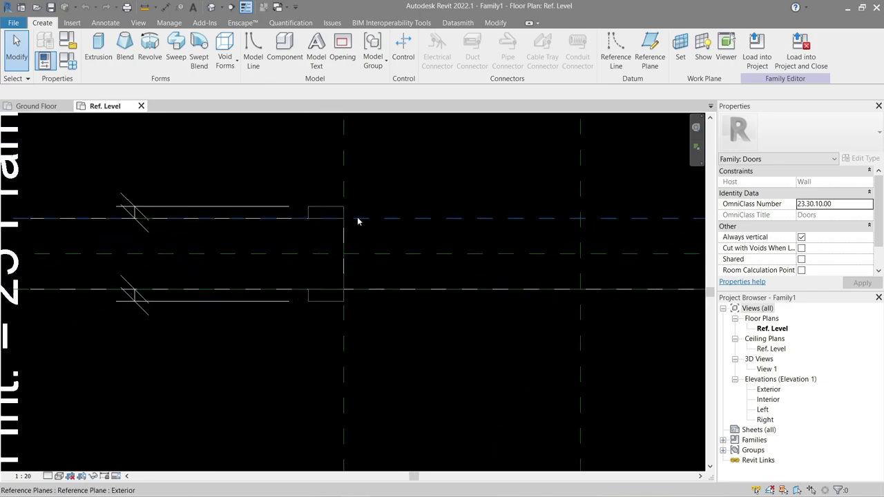
pyautogui.click(245, 8)
pyautogui.click(245, 9)
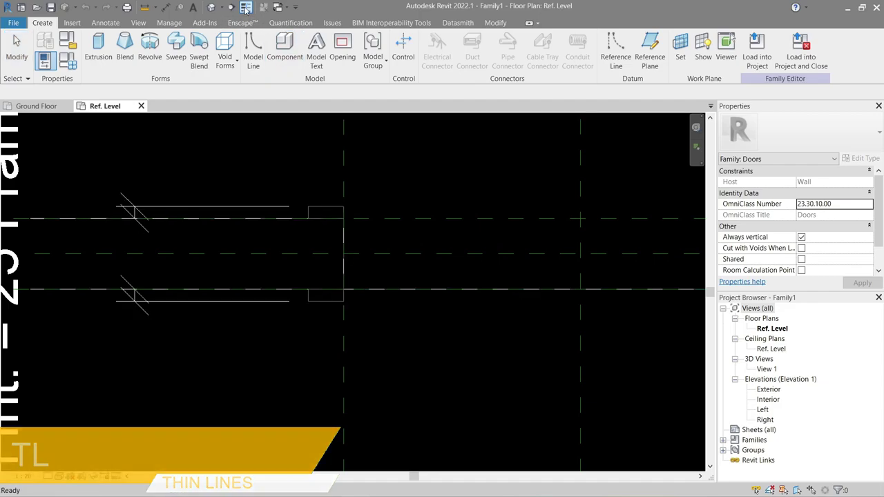
pyautogui.click(20, 476)
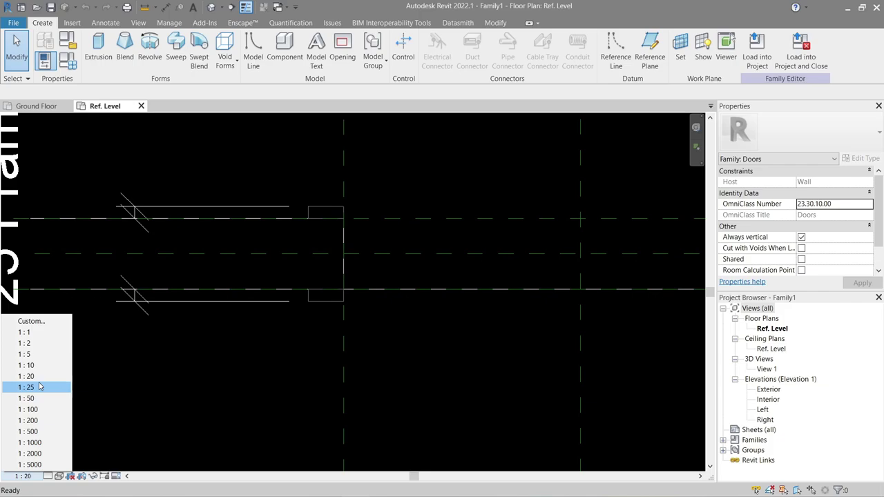
pyautogui.click(351, 373)
pyautogui.scroll(3, 351, 373)
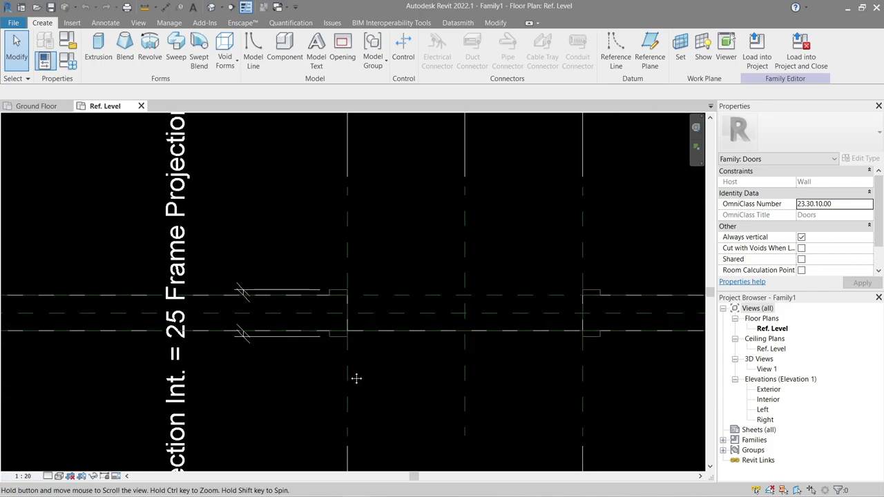
pyautogui.scroll(2, 298, 337)
pyautogui.scroll(-2, 298, 337)
pyautogui.scroll(-2, 299, 333)
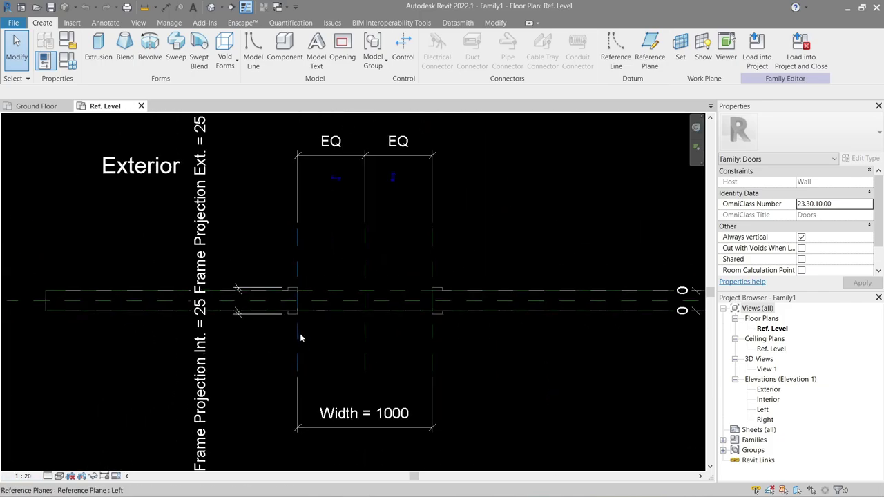
# - Hide annotation categories in the family's default 3D view, then open the Exterior elevation
pyautogui.click(211, 7)
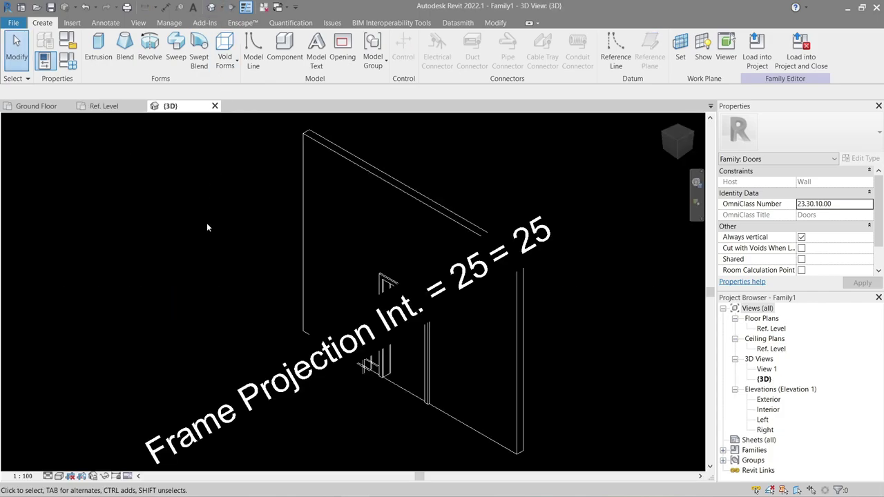
pyautogui.press('v')
pyautogui.press('v')
pyautogui.click(310, 102)
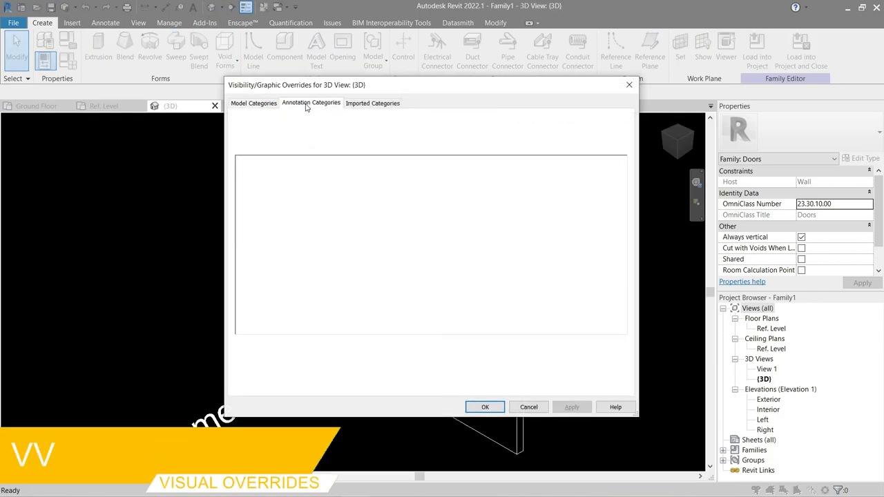
pyautogui.click(291, 118)
pyautogui.click(483, 408)
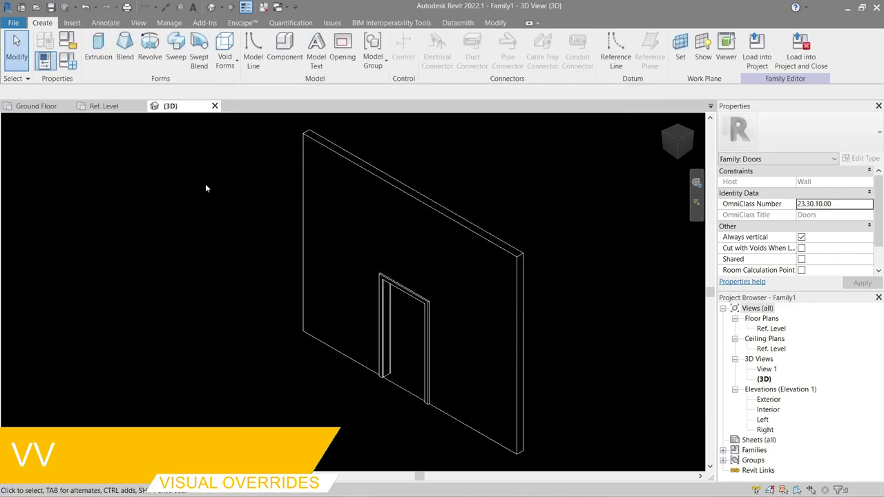
pyautogui.doubleClick(768, 400)
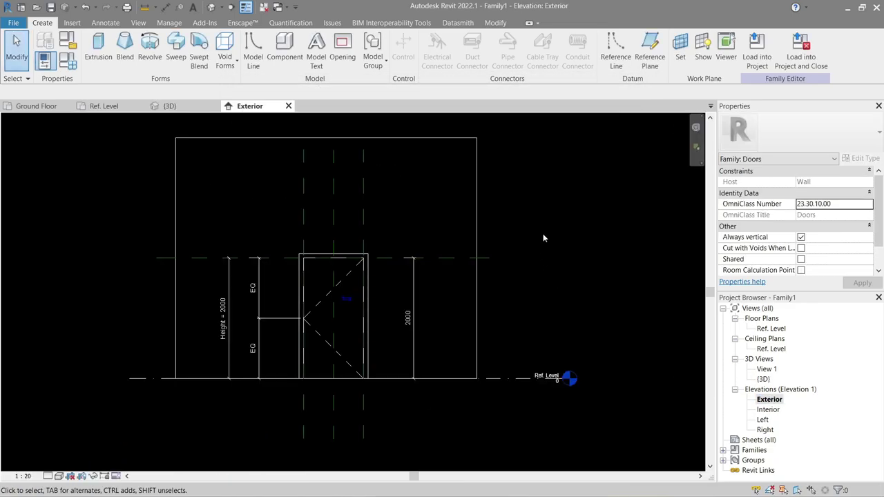
# - Tile all open views while cycling through Ref. Level, Ground Floor, 3D and Exterior
pyautogui.press('w')
pyautogui.press('t')
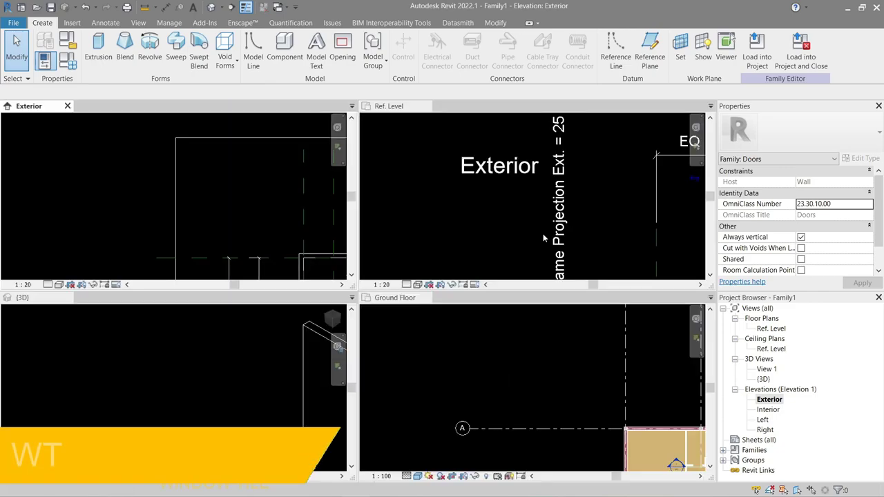
pyautogui.click(422, 253)
pyautogui.press('w')
pyautogui.press('t')
pyautogui.click(422, 355)
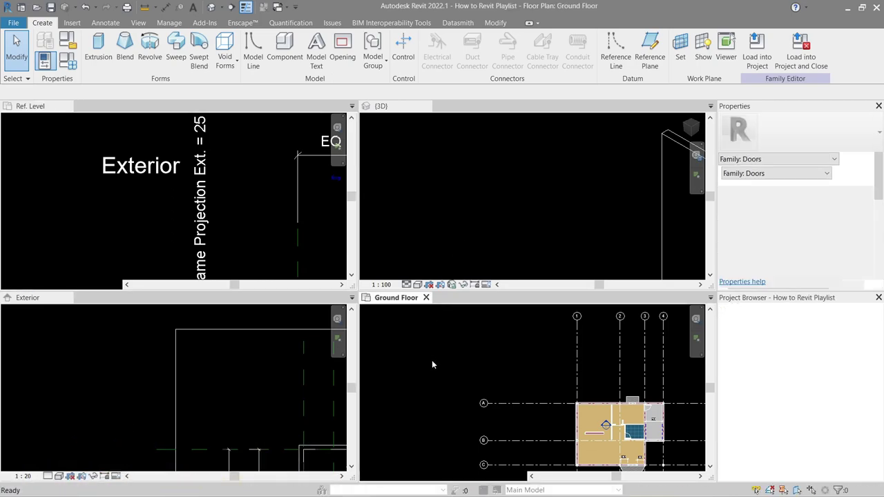
pyautogui.scroll(-2, 428, 356)
pyautogui.click(465, 157)
pyautogui.press('w')
pyautogui.press('t')
pyautogui.click(431, 364)
pyautogui.press('t')
pyautogui.press('w')
pyautogui.press('t')
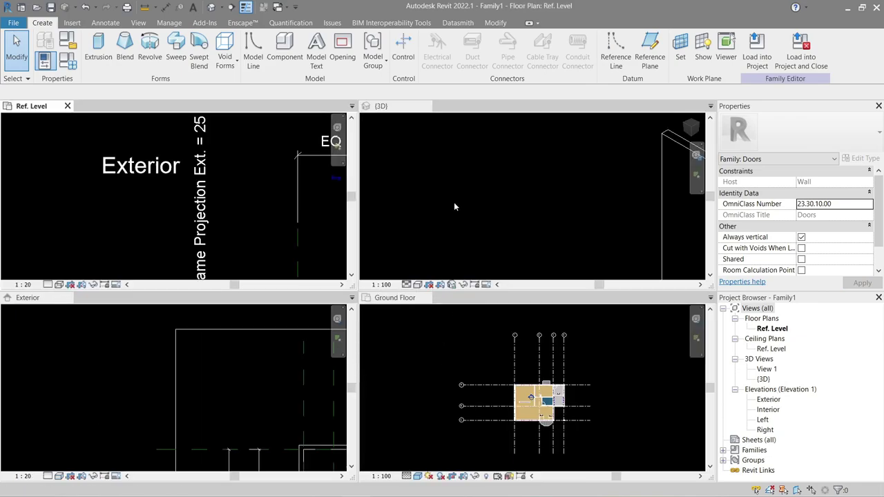
pyautogui.click(454, 202)
pyautogui.click(418, 336)
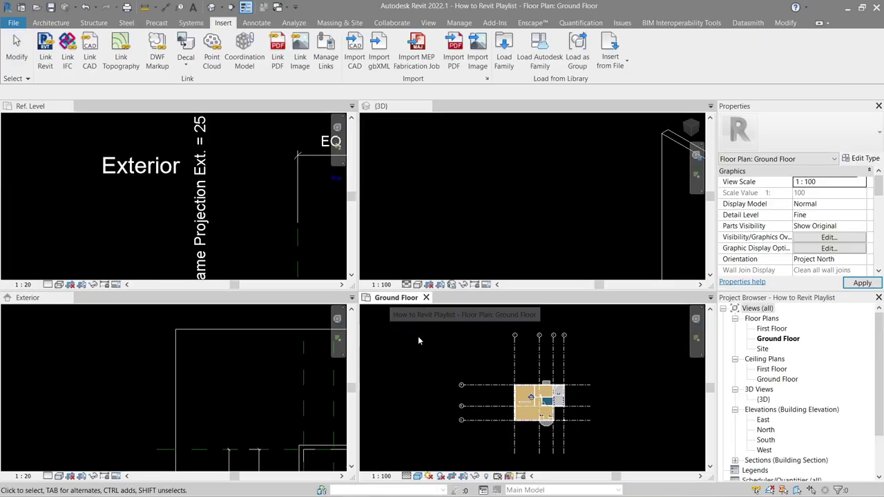
# - Undock the house's Ground Floor plan, dock it beside Ref. Level, and re-tile
pyautogui.moveTo(392, 300); pyautogui.dragTo(127, 112)
pyautogui.click(95, 407)
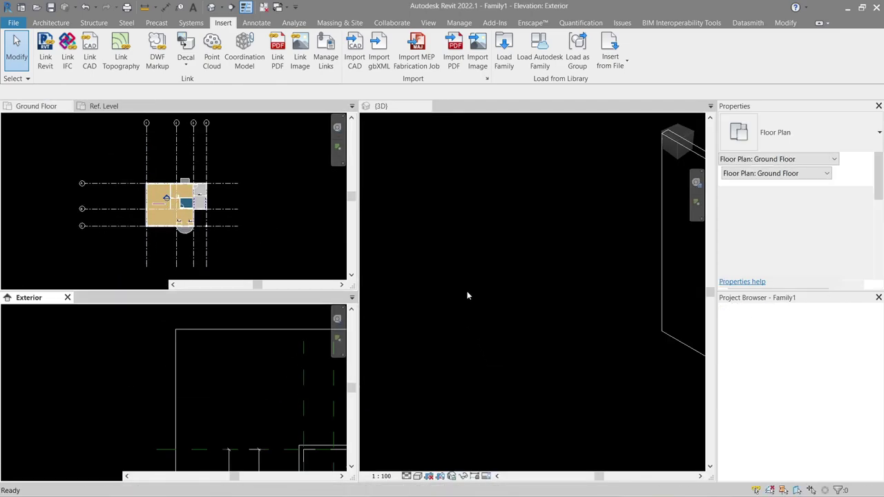
pyautogui.click(516, 399)
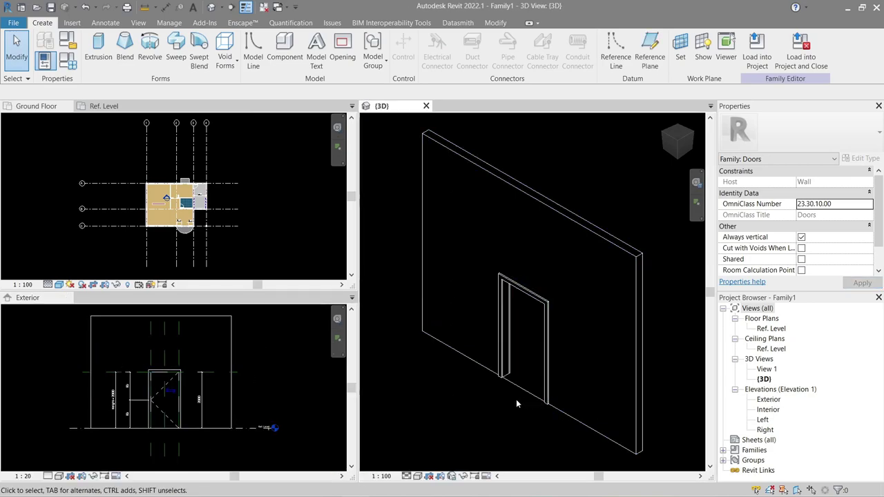
pyautogui.press('w')
pyautogui.press('t')
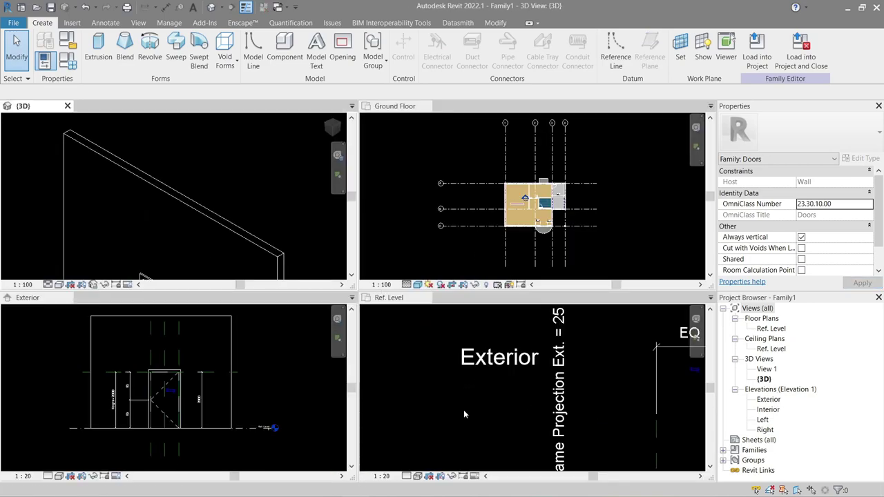
# - Repeatedly re-tile the views, activating each family view and the Ground Floor plan in turn
pyautogui.click(464, 409)
pyautogui.click(412, 246)
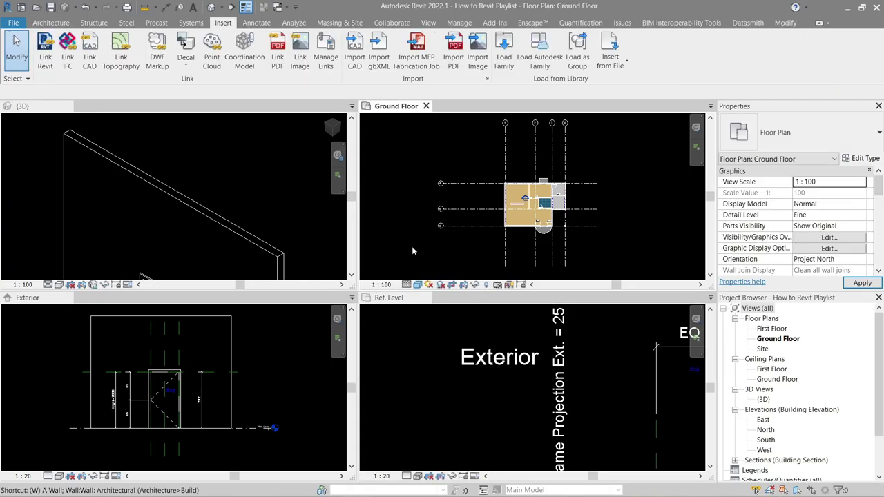
pyautogui.press('w')
pyautogui.press('t')
pyautogui.click(431, 376)
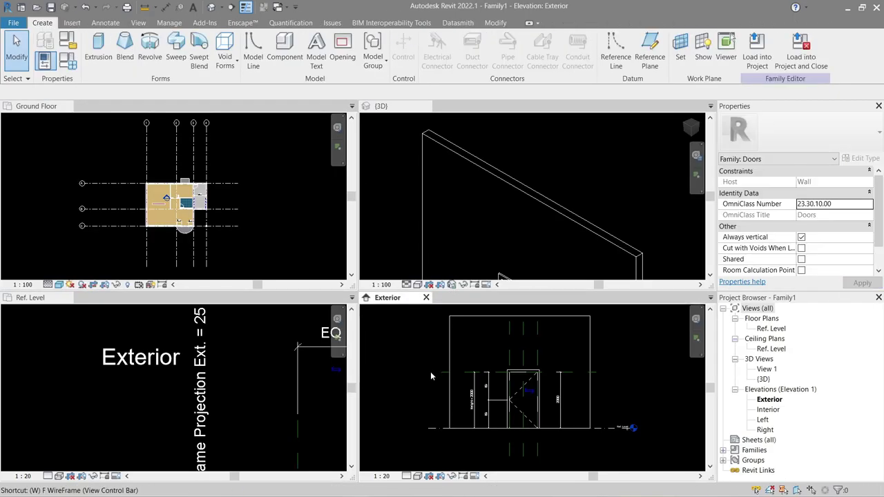
pyautogui.press('w')
pyautogui.press('t')
pyautogui.click(567, 339)
pyautogui.press('w')
pyautogui.press('t')
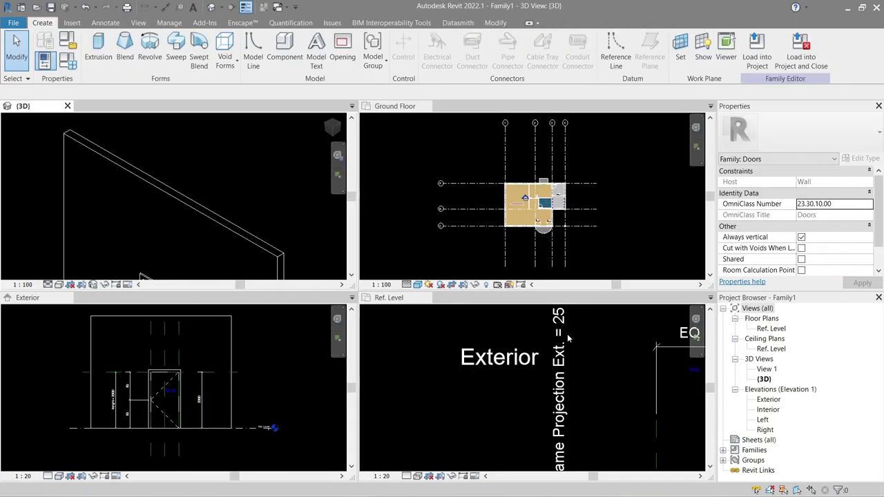
pyautogui.click(271, 371)
pyautogui.press('w')
pyautogui.press('t')
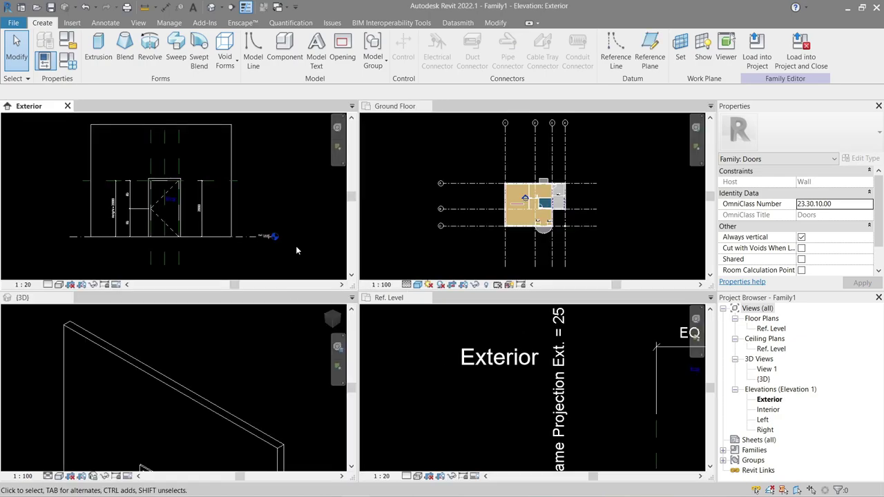
pyautogui.click(271, 384)
pyautogui.press('w')
pyautogui.press('t')
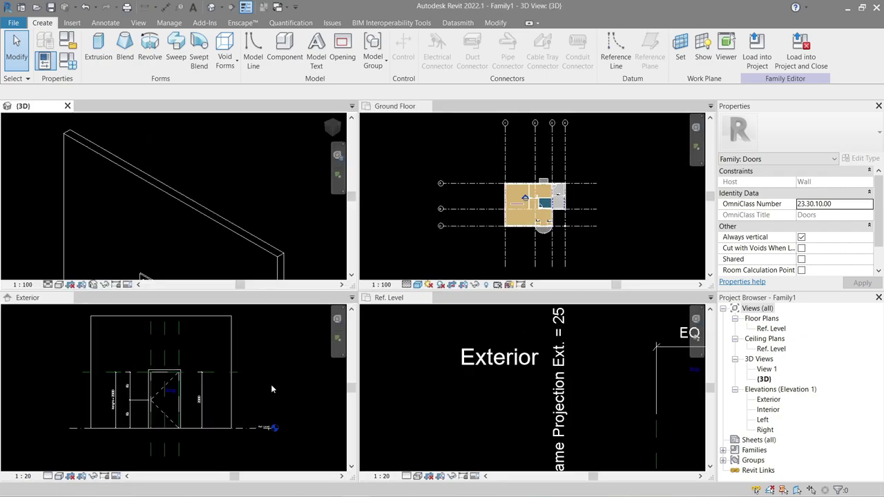
pyautogui.click(478, 392)
pyautogui.press('w')
pyautogui.press('t')
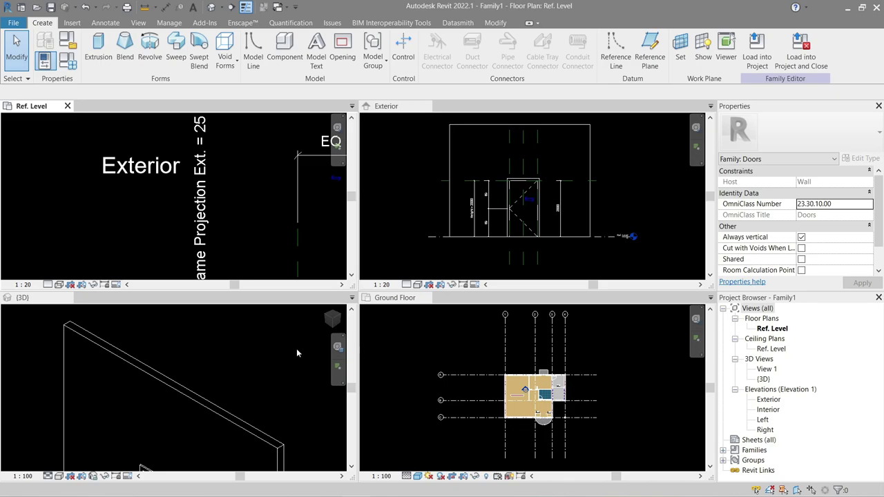
# - Dock the Ground Floor plan alongside the family's 3D view and activate the Exterior elevation
pyautogui.click(396, 298)
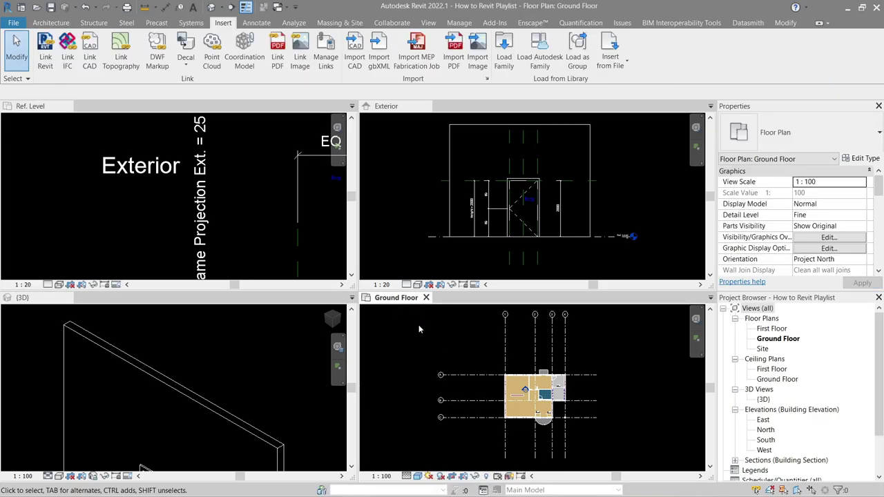
pyautogui.moveTo(391, 302); pyautogui.dragTo(80, 302)
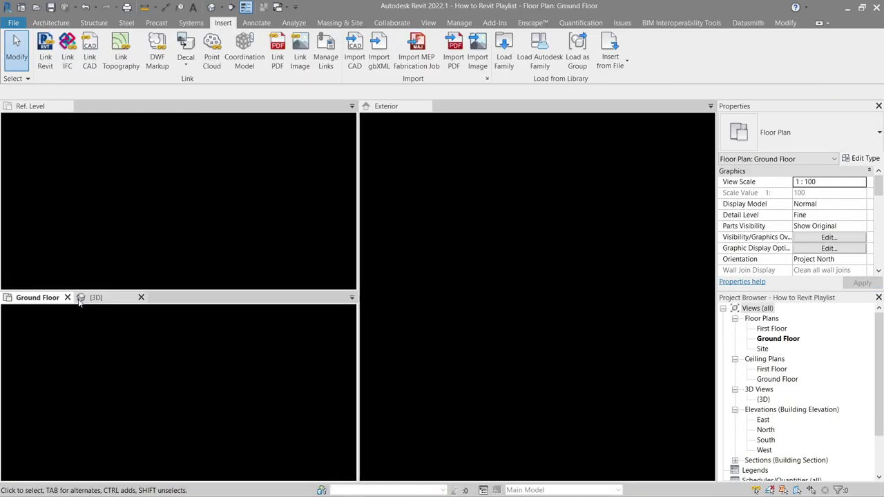
pyautogui.click(582, 310)
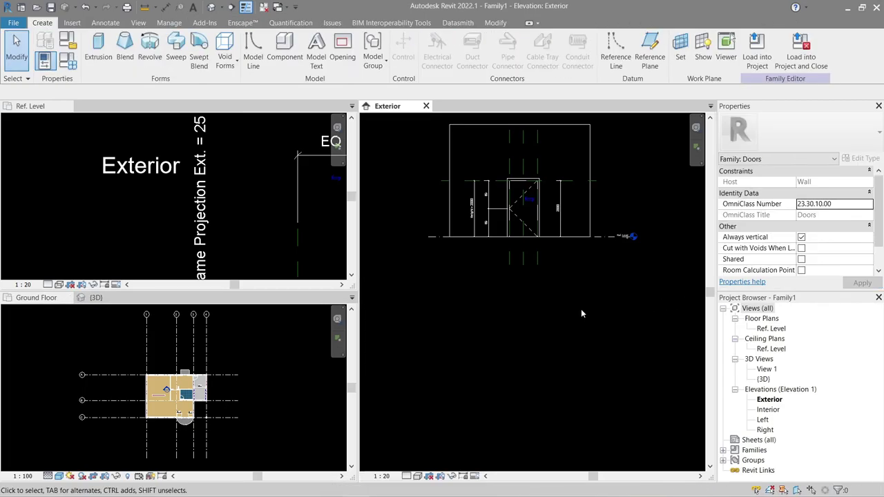
# - Set the family's Ref. Level plan to the Consistent Colors visual style
pyautogui.click(211, 205)
pyautogui.click(104, 307)
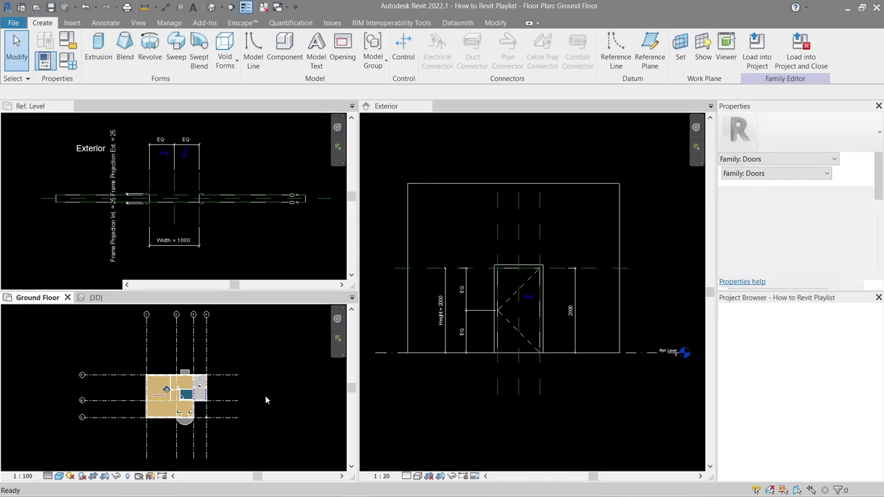
pyautogui.click(103, 302)
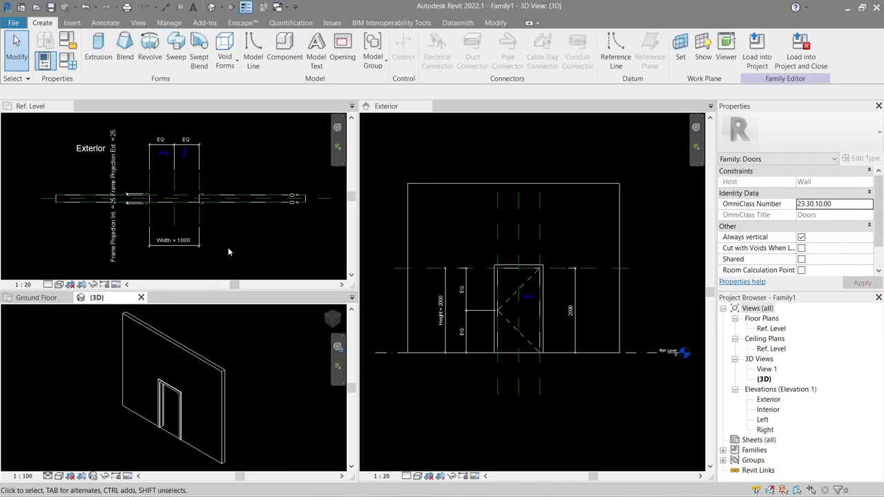
pyautogui.click(59, 285)
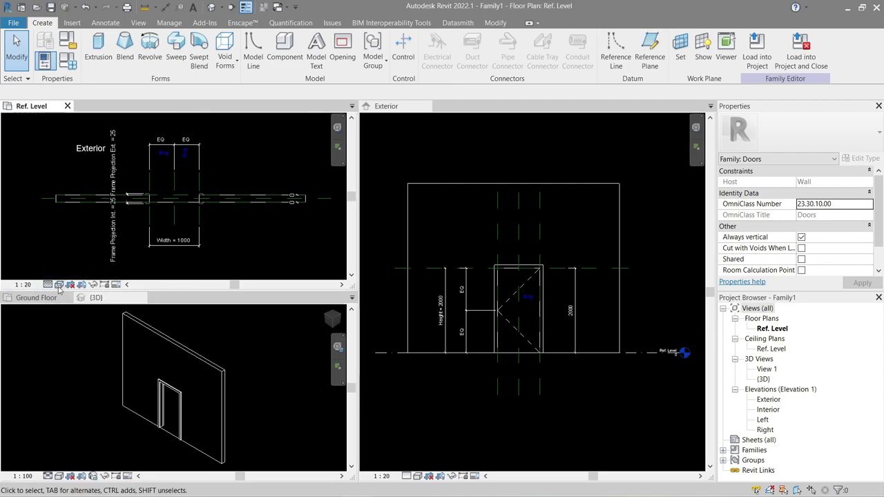
pyautogui.click(60, 284)
# - Set the 3D view to Fine detail level with Consistent Colors shading
pyautogui.click(97, 257)
pyautogui.click(58, 475)
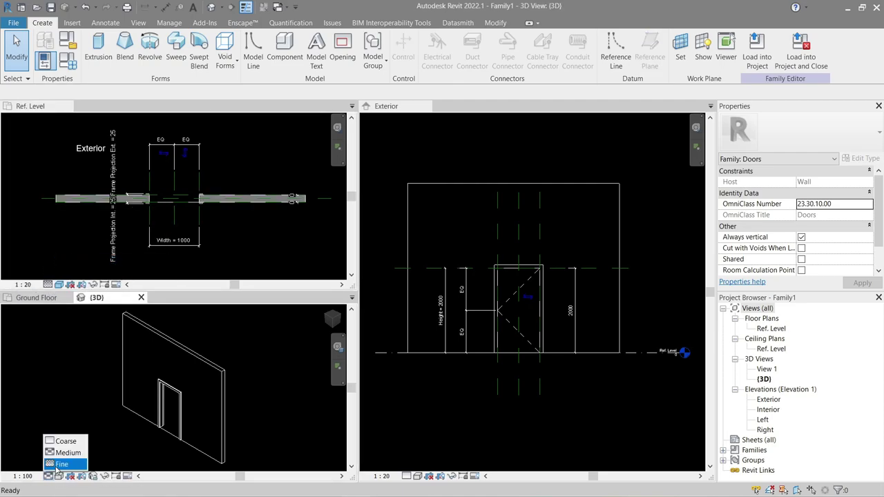
pyautogui.click(69, 476)
pyautogui.click(90, 452)
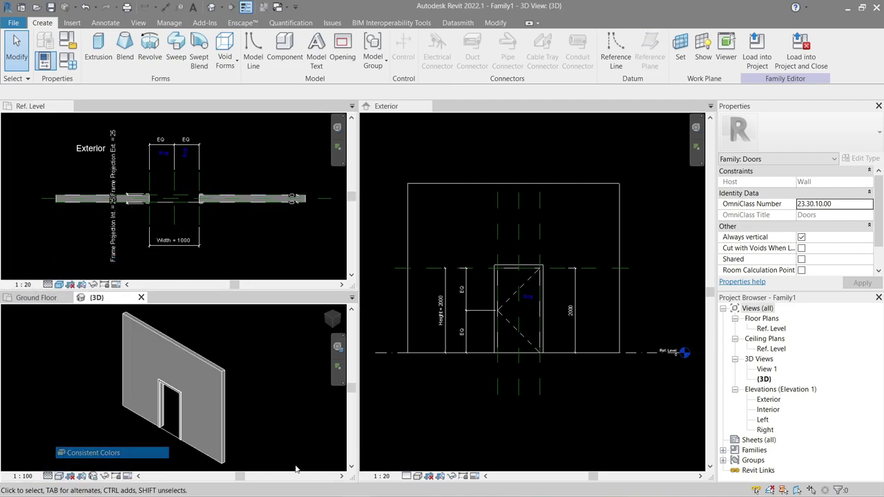
# - Give the Exterior elevation the Consistent Colors visual style
pyautogui.click(417, 475)
pyautogui.click(429, 476)
pyautogui.click(449, 453)
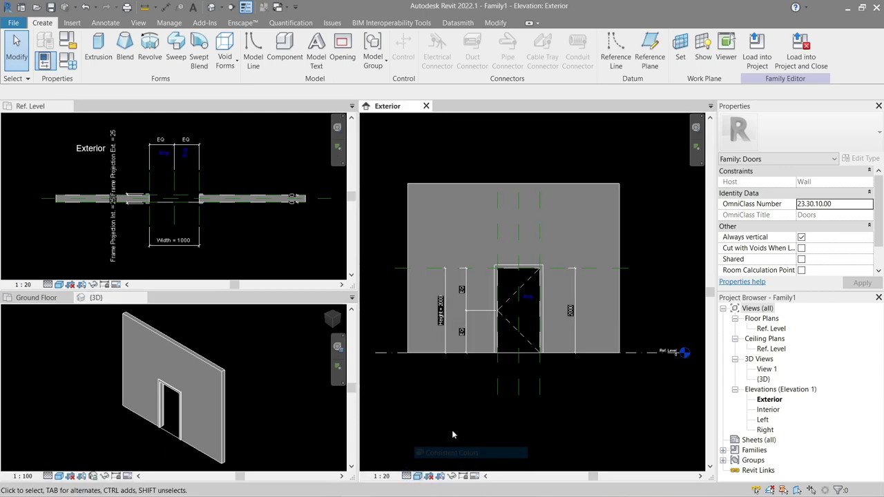
pyautogui.scroll(2, 483, 387)
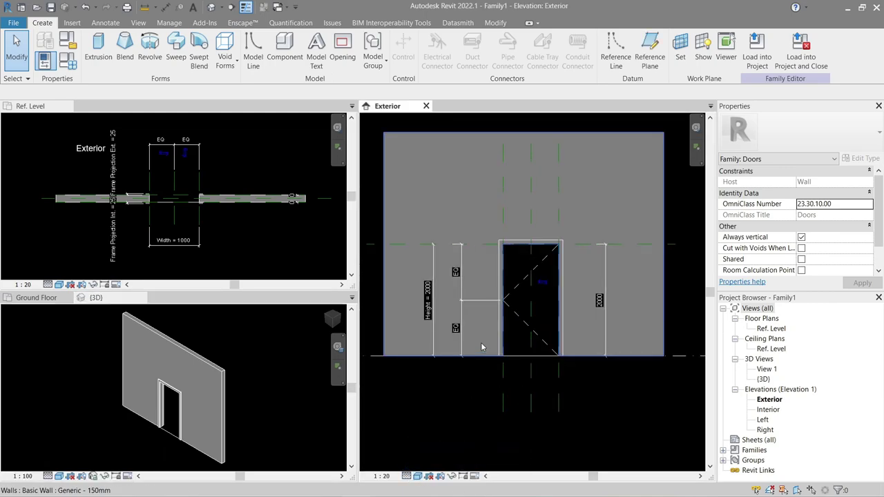
pyautogui.click(417, 476)
pyautogui.click(435, 426)
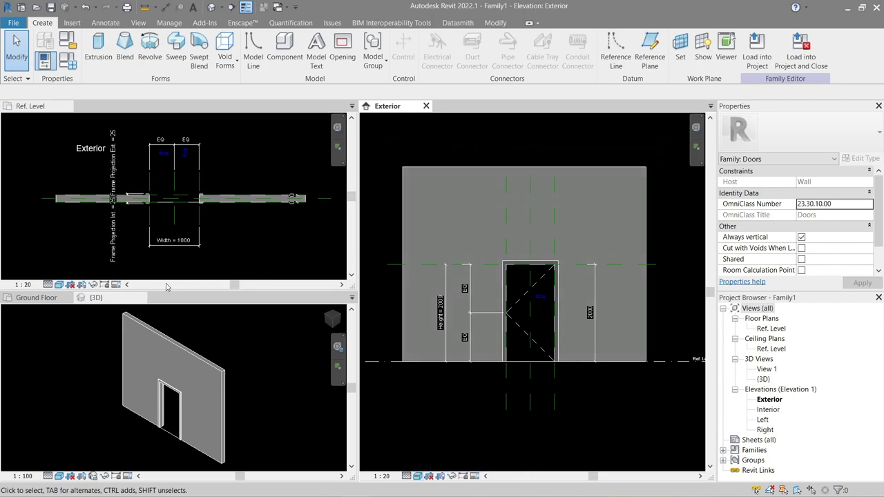
# - Zoom in and orbit the 3D view to face the doorway frontally
pyautogui.scroll(1, 184, 407)
pyautogui.scroll(1, 185, 407)
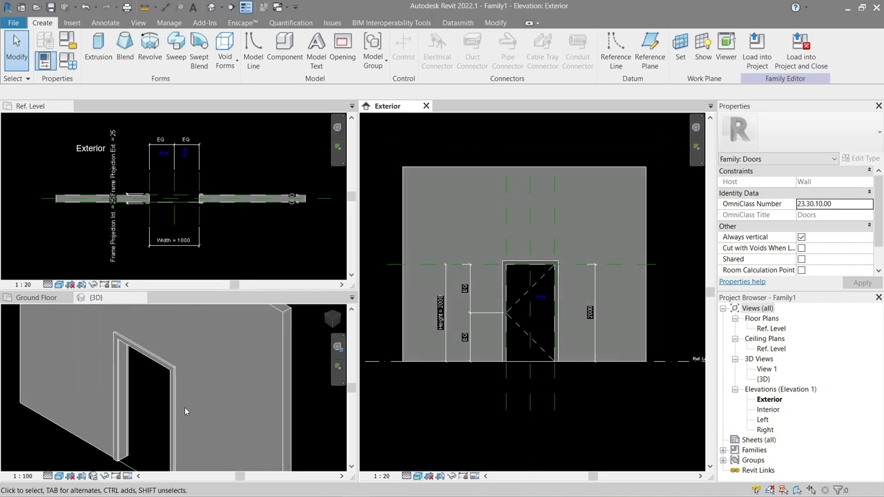
pyautogui.scroll(1, 181, 401)
pyautogui.scroll(1, 193, 398)
pyautogui.moveTo(203, 399)
pyautogui.keyDown('shift'); pyautogui.mouseDown(button='middle')
pyautogui.moveTo(232, 365)
pyautogui.moveTo(199, 356)
pyautogui.mouseUp(button='middle'); pyautogui.keyUp('shift')
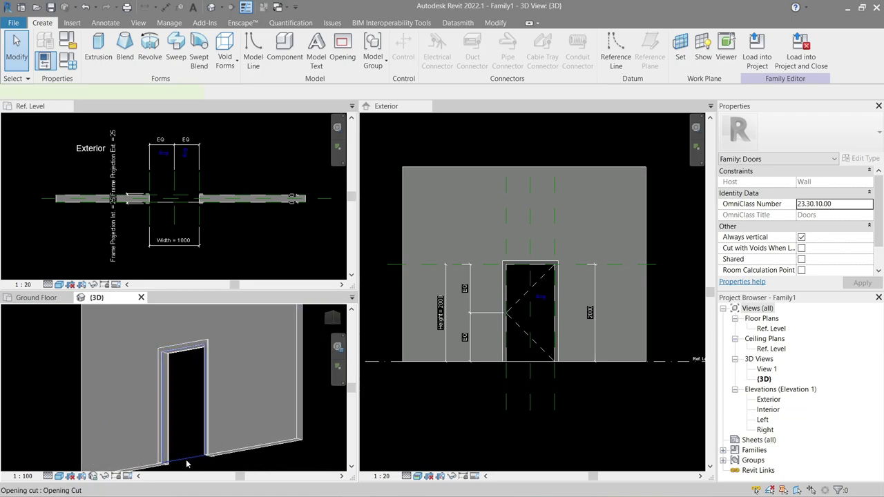
pyautogui.click(191, 463)
pyautogui.moveTo(191, 463)
pyautogui.keyDown('shift'); pyautogui.mouseDown(button='middle')
pyautogui.moveTo(225, 376)
pyautogui.moveTo(187, 391)
pyautogui.moveTo(260, 449)
pyautogui.mouseUp(button='middle'); pyautogui.keyUp('shift')
# - Inspect the door frame and host wall in 3D, orbiting to frontal and top views
pyautogui.click(188, 391)
pyautogui.click(166, 402)
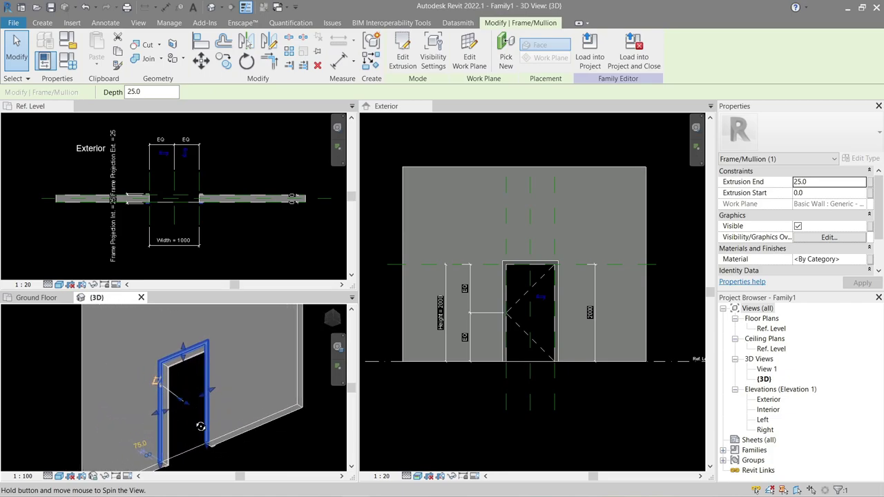
pyautogui.press('Escape')
pyautogui.click(262, 442)
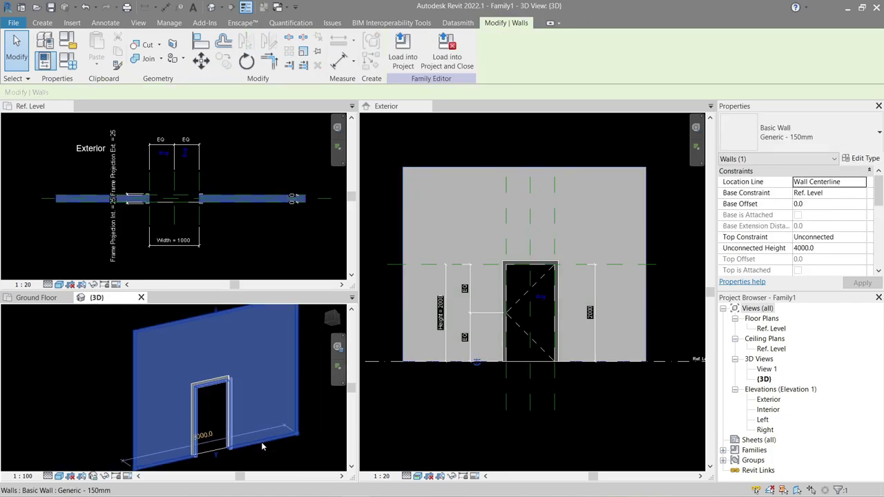
pyautogui.keyDown('shift'); pyautogui.moveTo(261, 442); pyautogui.dragTo(242, 435, button='middle'); pyautogui.keyUp('shift')
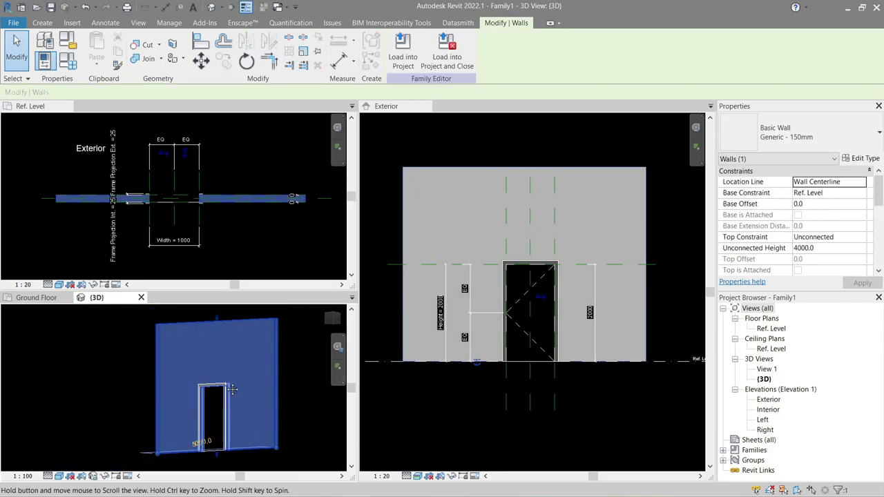
pyautogui.scroll(3, 211, 430)
pyautogui.scroll(2, 203, 451)
pyautogui.press('Escape')
pyautogui.moveTo(201, 447)
pyautogui.keyDown('shift'); pyautogui.mouseDown(button='middle')
pyautogui.moveTo(203, 327)
pyautogui.moveTo(233, 407)
pyautogui.mouseUp(button='middle'); pyautogui.keyUp('shift')
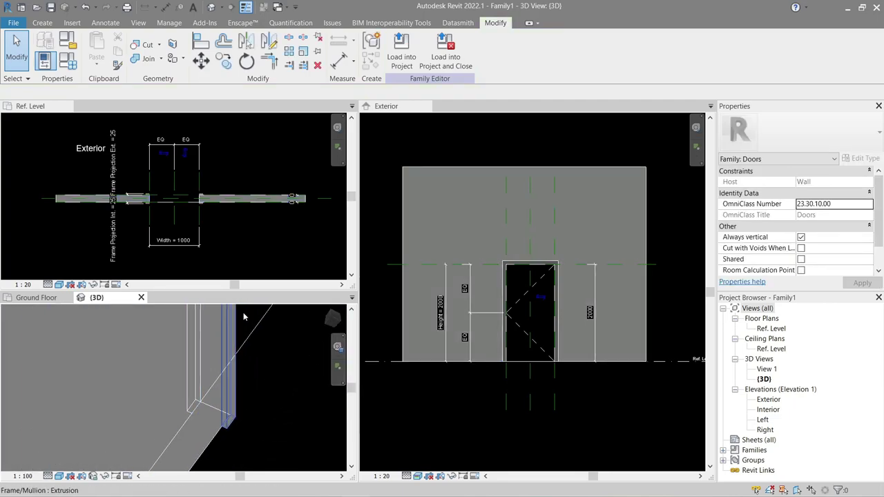
pyautogui.click(333, 320)
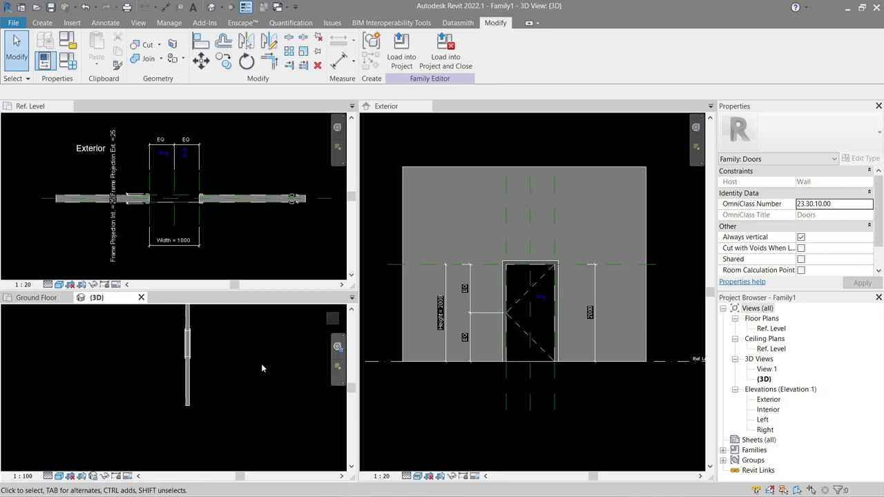
# - Cancel the failed door-frame move and show the Family Types parameters (Height 2000, Width 1000)
pyautogui.moveTo(183, 380); pyautogui.dragTo(174, 376)
pyautogui.press('Escape')
pyautogui.click(175, 378)
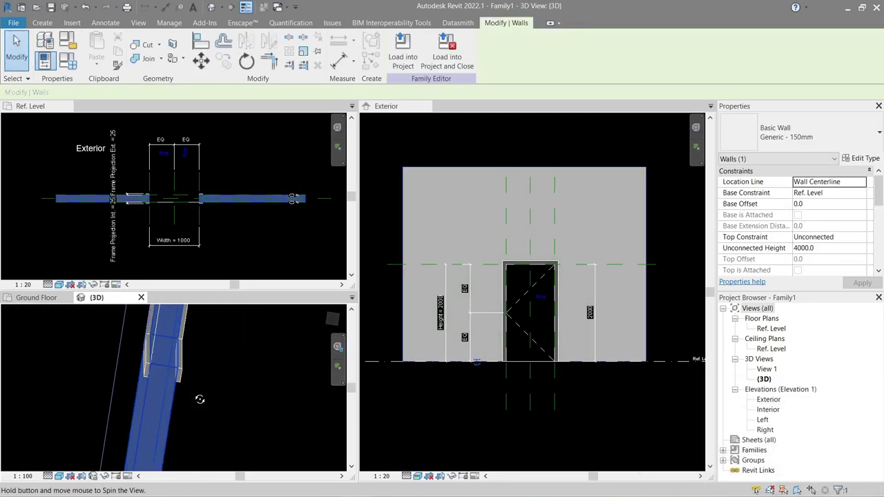
pyautogui.moveTo(176, 379)
pyautogui.keyDown('shift'); pyautogui.mouseDown(button='middle')
pyautogui.moveTo(187, 416)
pyautogui.moveTo(168, 421)
pyautogui.moveTo(223, 414)
pyautogui.mouseUp(button='middle'); pyautogui.keyUp('shift')
pyautogui.click(168, 417)
pyautogui.click(67, 63)
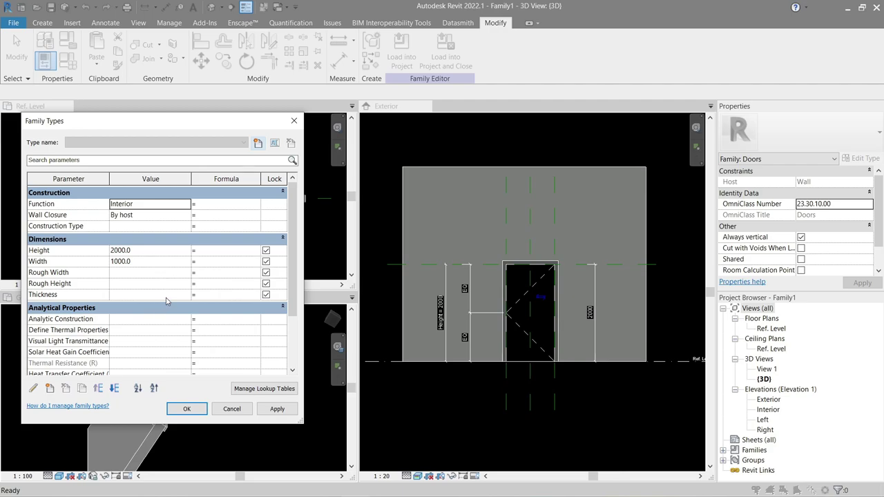
# - Flex the door to Height 5000 and Width 4000, then cancel back to 2000 by 1000
pyautogui.moveTo(154, 122); pyautogui.dragTo(419, 62)
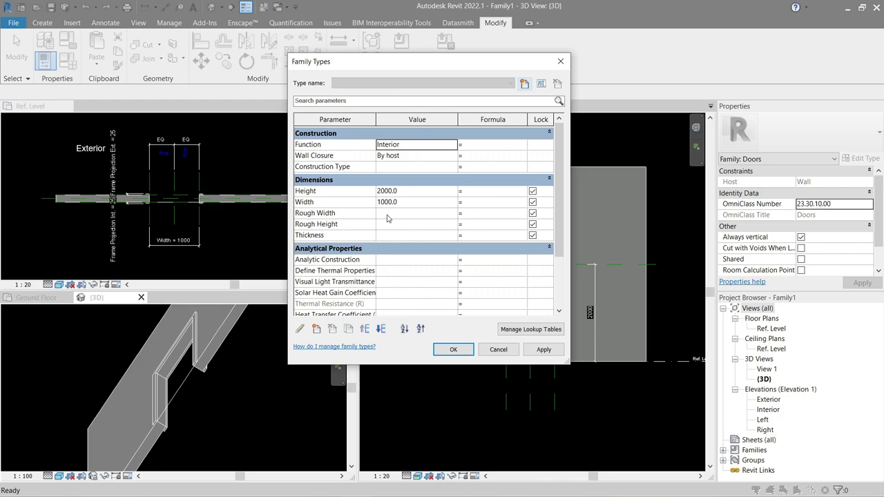
pyautogui.click(443, 192)
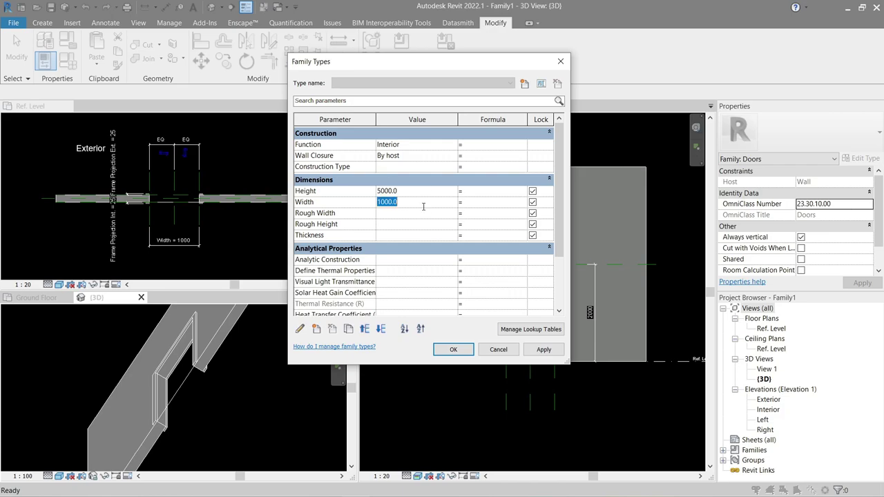
pyautogui.write('4000')
pyautogui.click(545, 351)
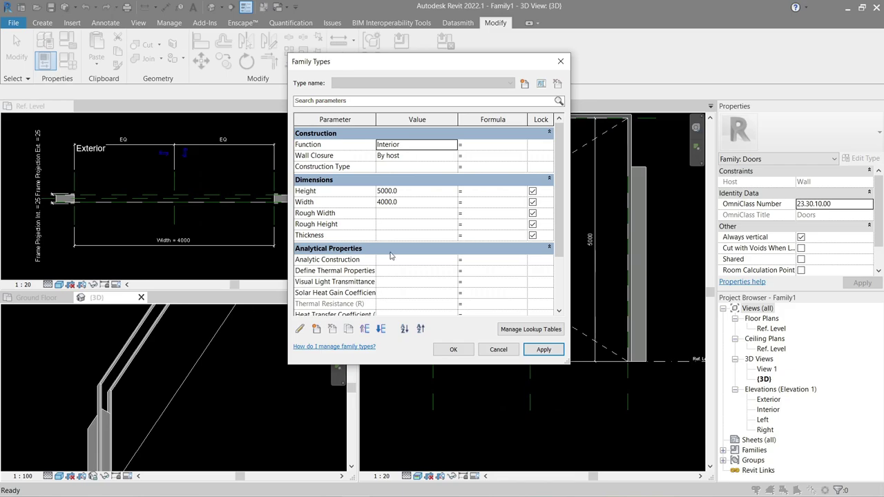
pyautogui.click(497, 351)
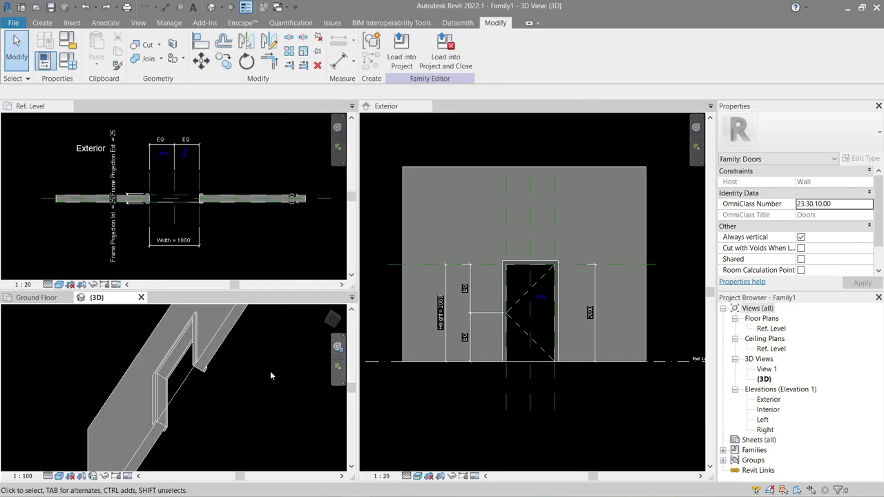
# - Activate the Exterior elevation and start, then cancel, a Reference Plane from the Create tab
pyautogui.moveTo(268, 371)
pyautogui.keyDown('shift'); pyautogui.mouseDown(button='middle')
pyautogui.moveTo(273, 379)
pyautogui.moveTo(256, 381)
pyautogui.mouseUp(button='middle'); pyautogui.keyUp('shift')
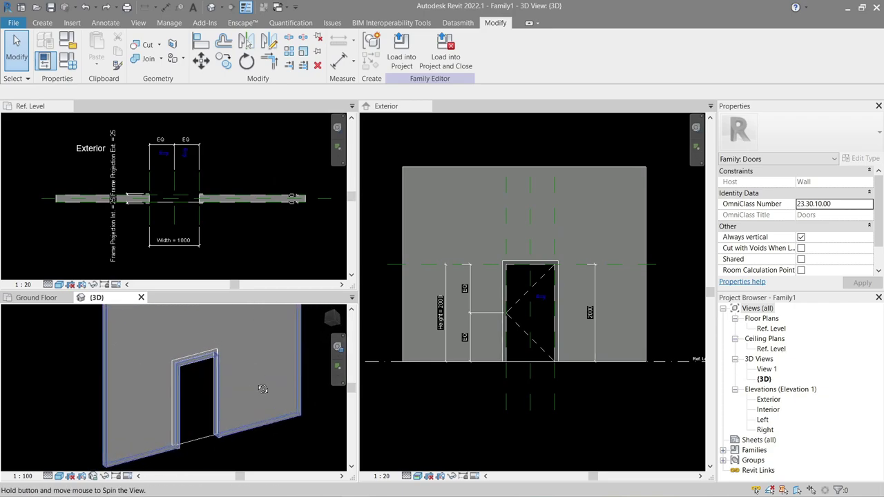
pyautogui.click(492, 156)
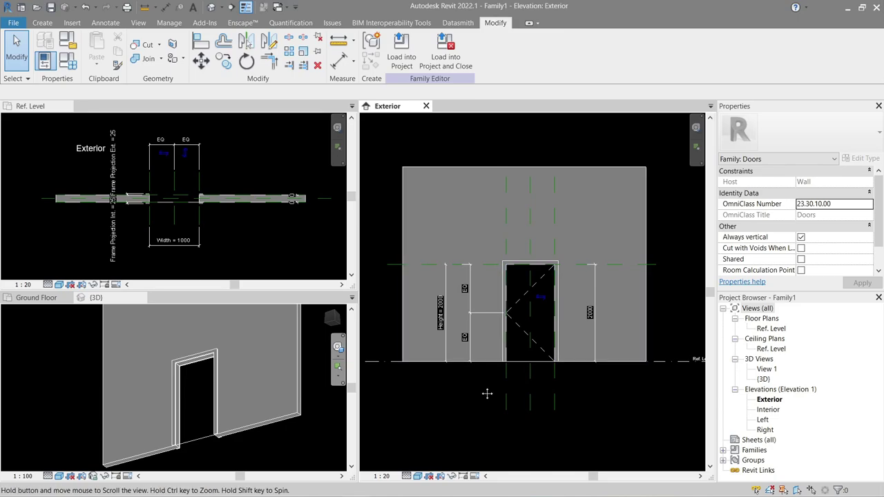
pyautogui.click(46, 28)
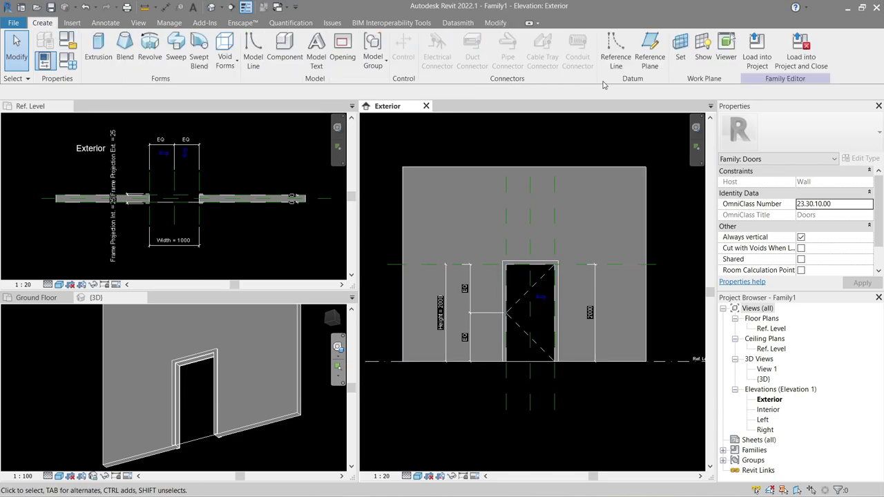
pyautogui.click(650, 54)
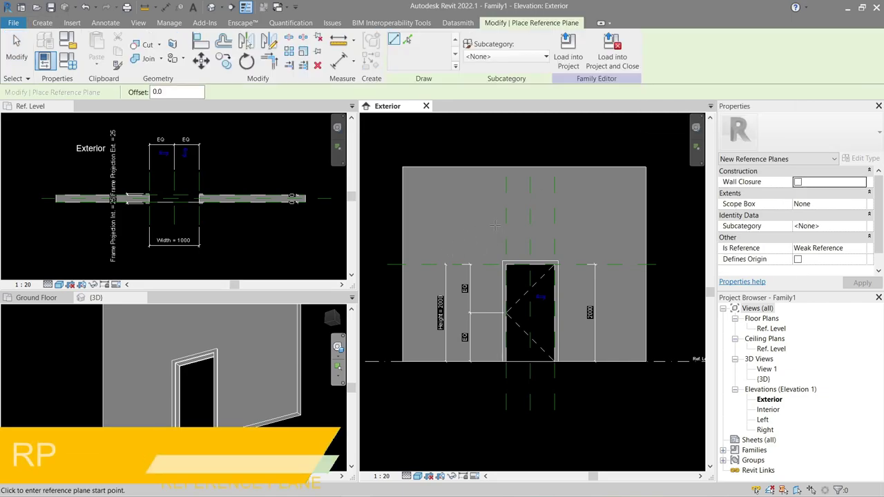
pyautogui.press('Escape')
pyautogui.press('Escape')
pyautogui.scroll(2, 494, 225)
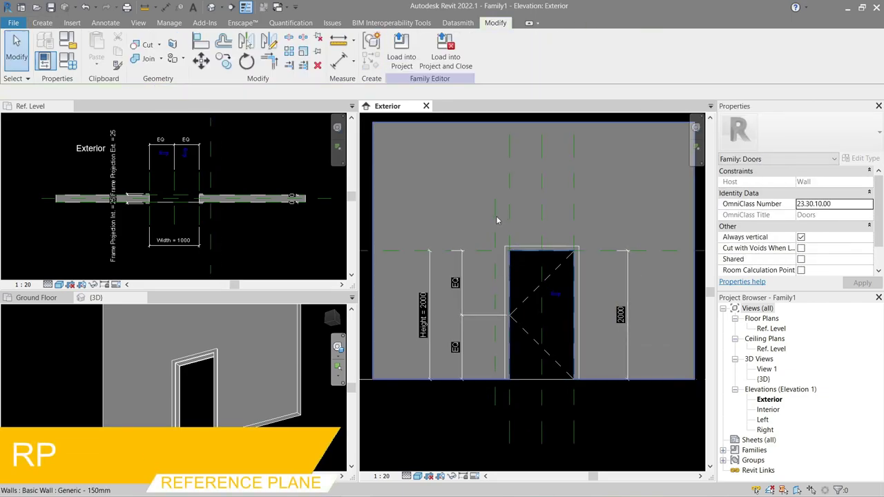
pyautogui.click(497, 221)
pyautogui.press('Escape')
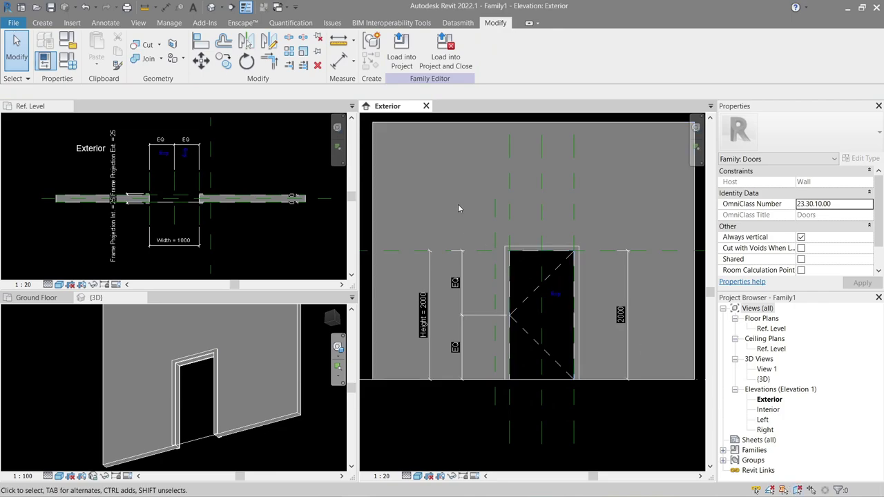
# - Copy the right-hand vertical reference plane further to the right
pyautogui.click(495, 223)
pyautogui.press('c')
pyautogui.press('o')
pyautogui.click(591, 224)
pyautogui.press('Escape')
# - Rotate the copied reference plane 90° to horizontal and raise it above the door head
pyautogui.click(592, 221)
pyautogui.press('r')
pyautogui.press('o')
pyautogui.click(560, 166)
pyautogui.write('90')
pyautogui.press('Return')
pyautogui.click(611, 266)
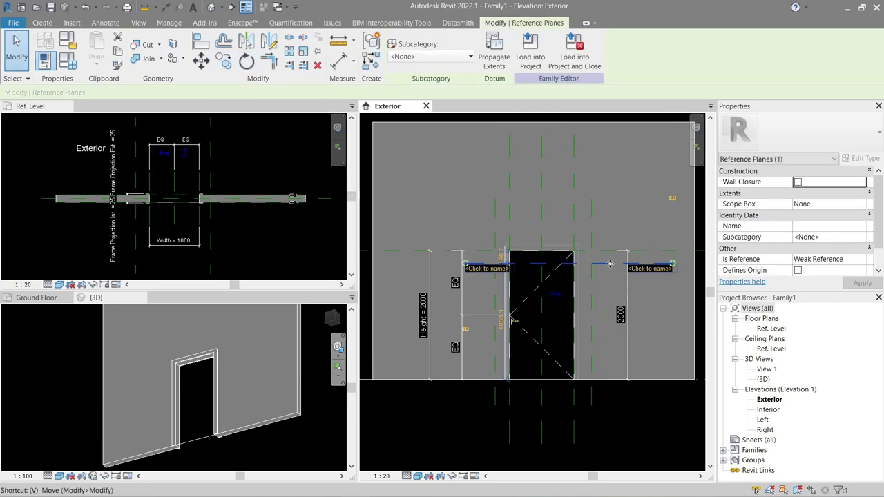
pyautogui.moveTo(610, 264); pyautogui.dragTo(588, 239)
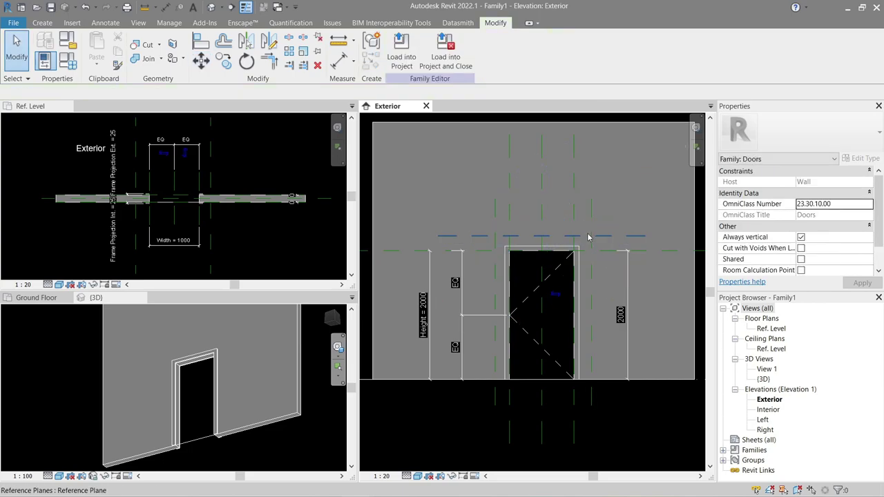
# - Place aligned dimensions 228, 272 and vertical 228 from the opening to the reference planes
pyautogui.scroll(1, 588, 239)
pyautogui.press('d')
pyautogui.press('i')
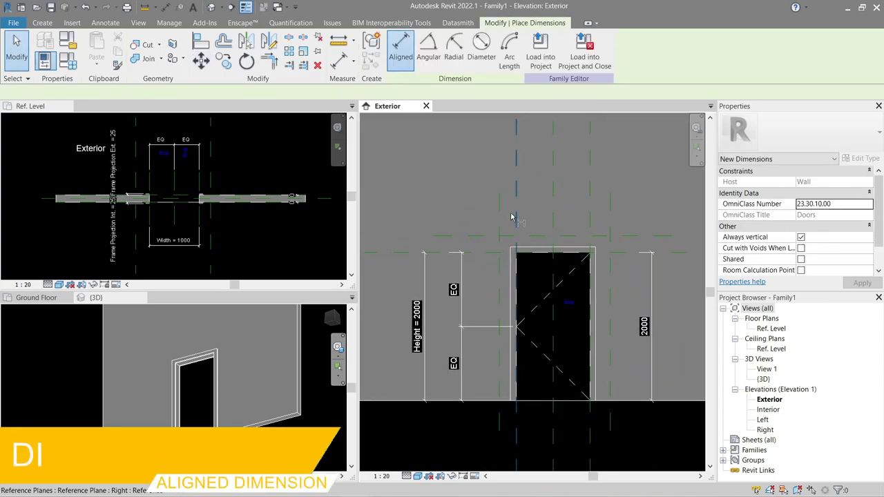
pyautogui.click(500, 217)
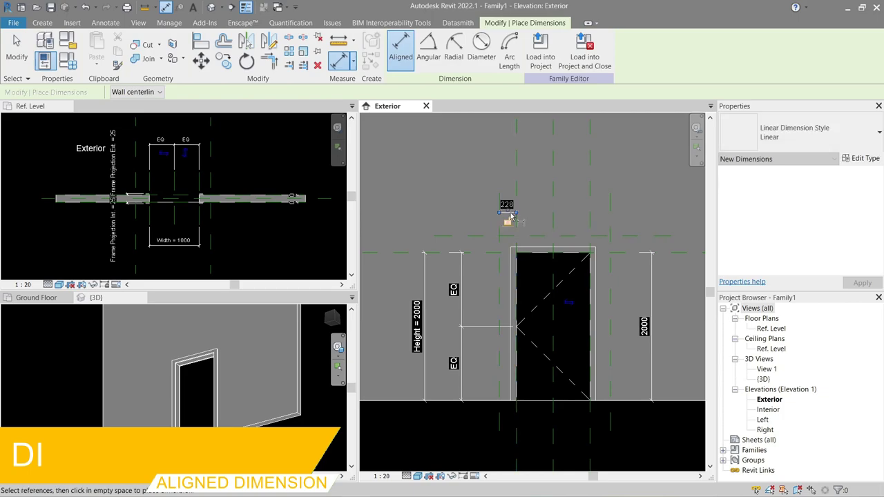
pyautogui.click(590, 219)
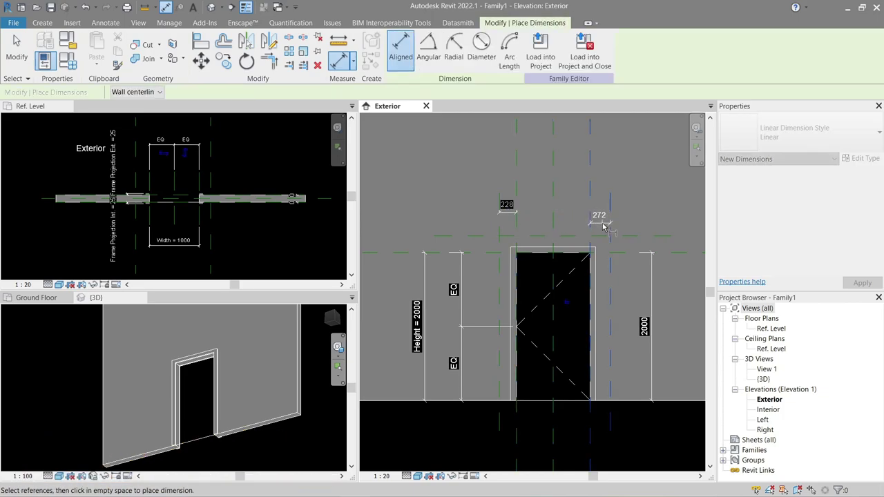
pyautogui.click(603, 219)
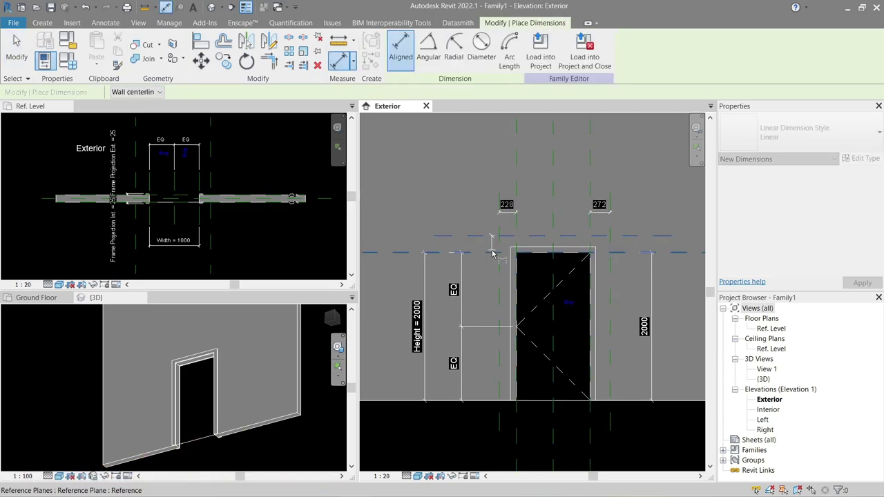
pyautogui.click(492, 293)
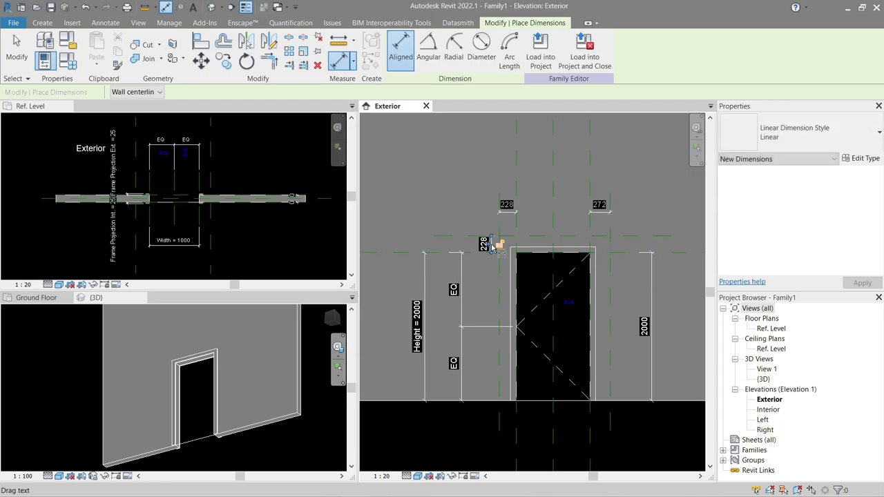
pyautogui.press('Escape')
pyautogui.press('Escape')
pyautogui.moveTo(550, 278); pyautogui.dragTo(547, 291, button='middle')
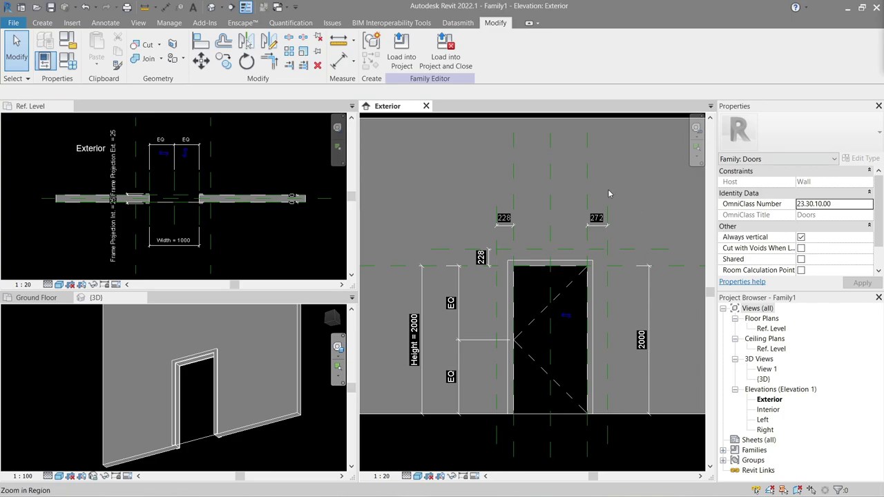
# - Label the left 228 dimension with a new parameter named Offset
pyautogui.click(503, 218)
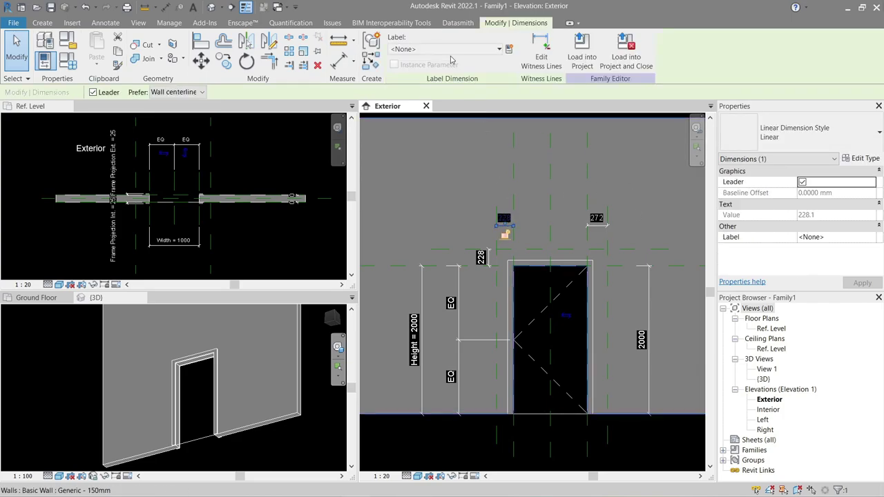
pyautogui.click(511, 50)
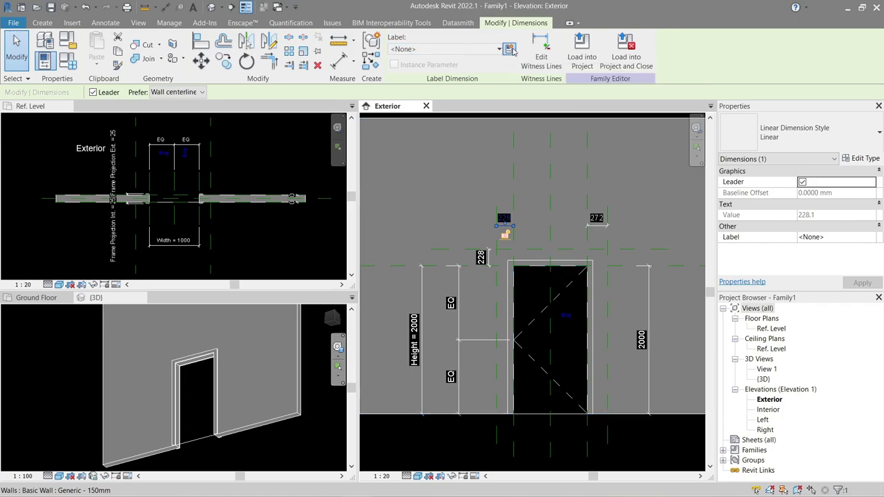
pyautogui.moveTo(155, 119); pyautogui.dragTo(247, 116)
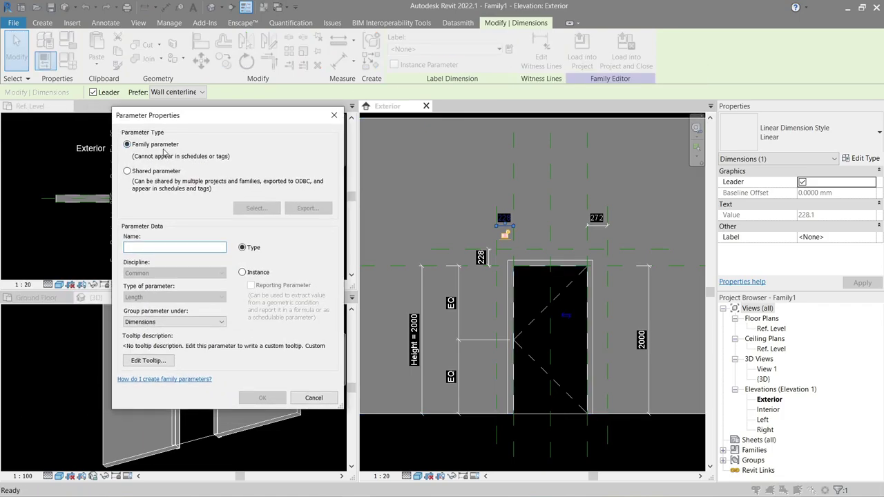
pyautogui.write('Offset')
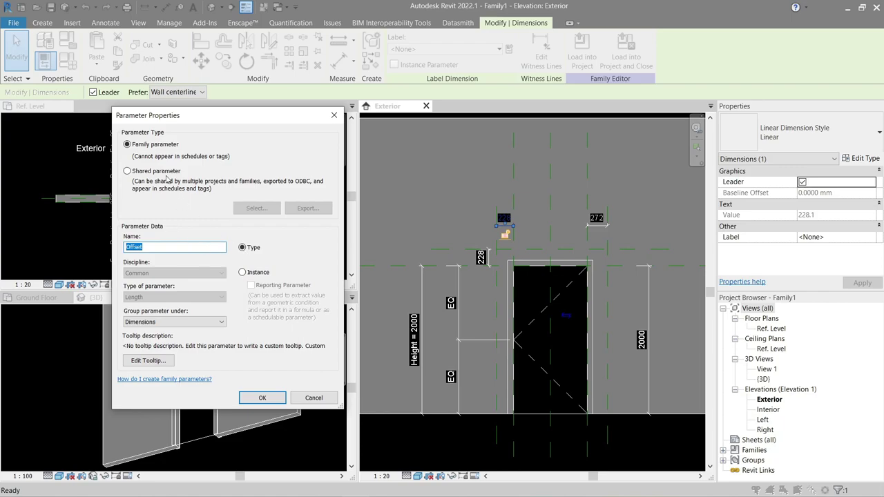
pyautogui.click(268, 392)
pyautogui.click(580, 208)
# - Apply the Offset label to the 272 and vertical 228 dimensions
pyautogui.click(596, 217)
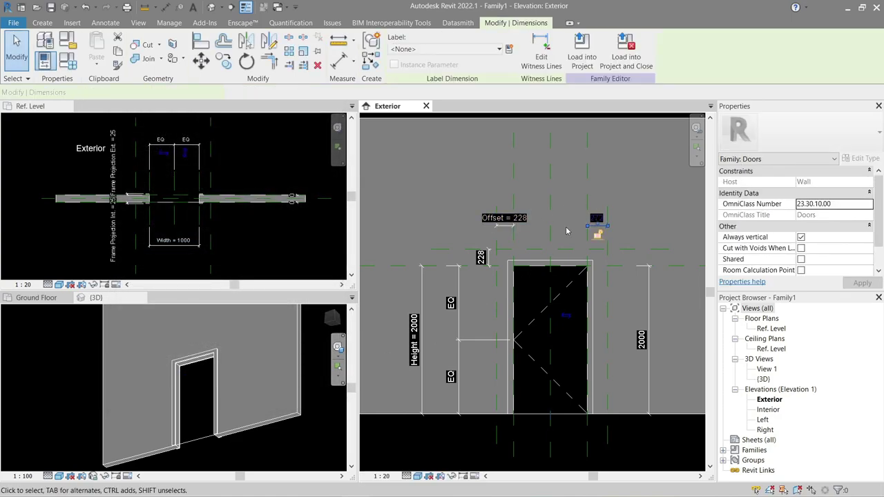
pyautogui.keyDown('ctrl'); pyautogui.click(481, 257); pyautogui.keyUp('ctrl')
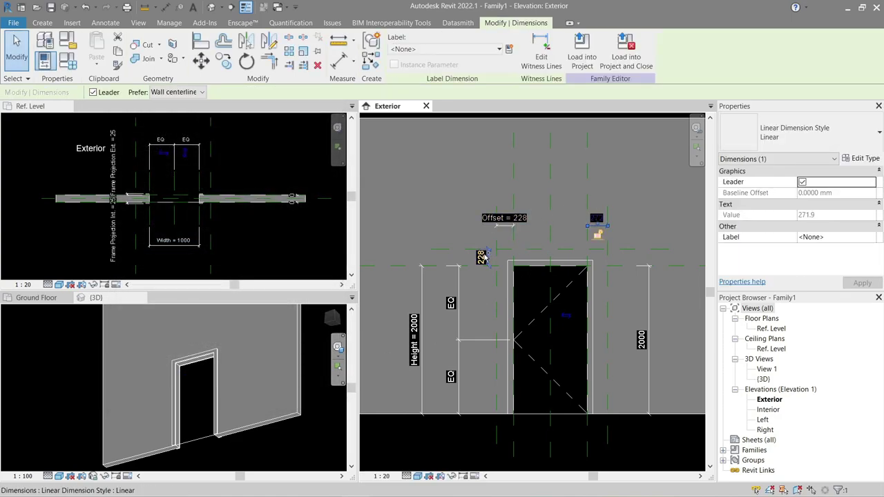
pyautogui.click(484, 49)
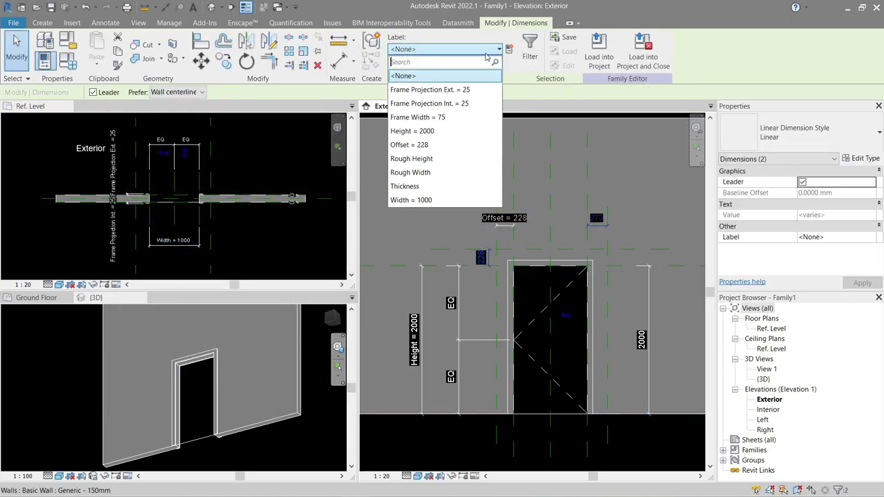
pyautogui.click(415, 146)
pyautogui.click(598, 198)
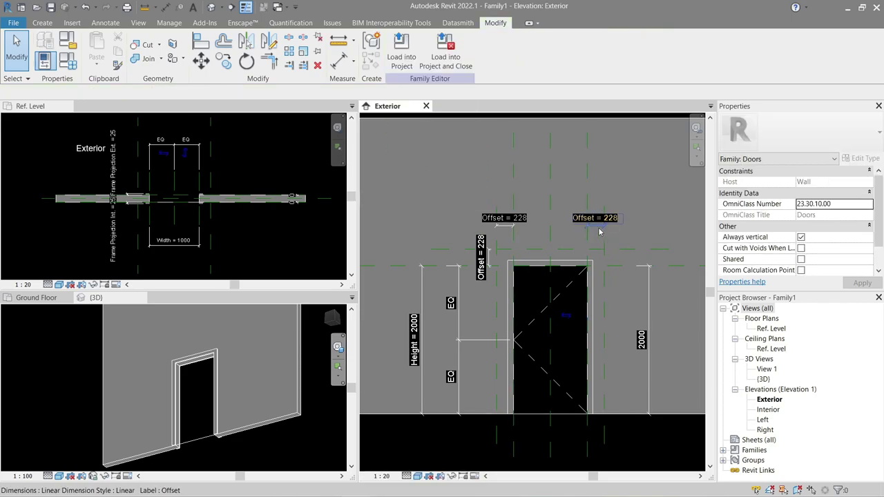
# - In Family Types, apply Offset 30, then set and confirm Offset 50
pyautogui.click(69, 61)
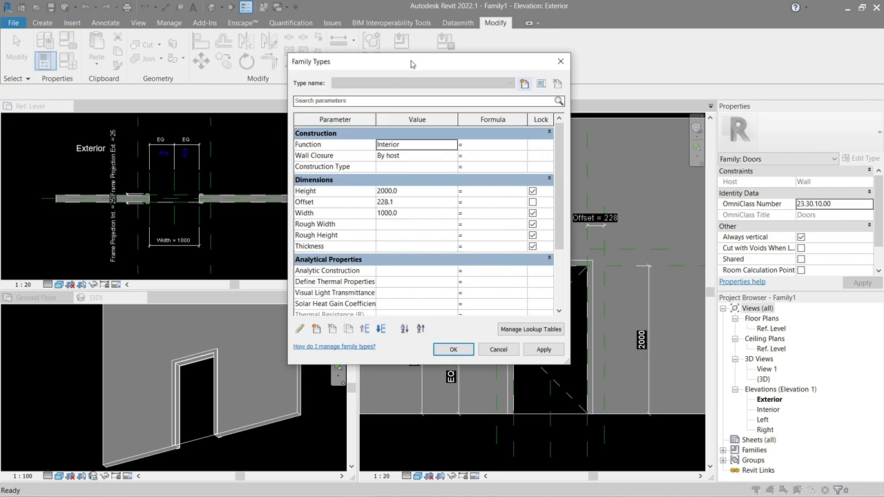
pyautogui.moveTo(408, 42); pyautogui.dragTo(243, 75)
pyautogui.click(244, 214)
pyautogui.write('30')
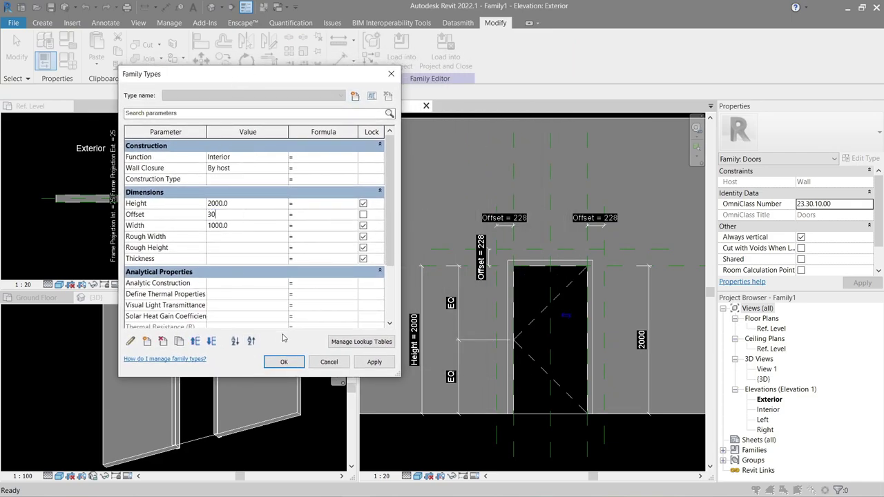
pyautogui.click(373, 362)
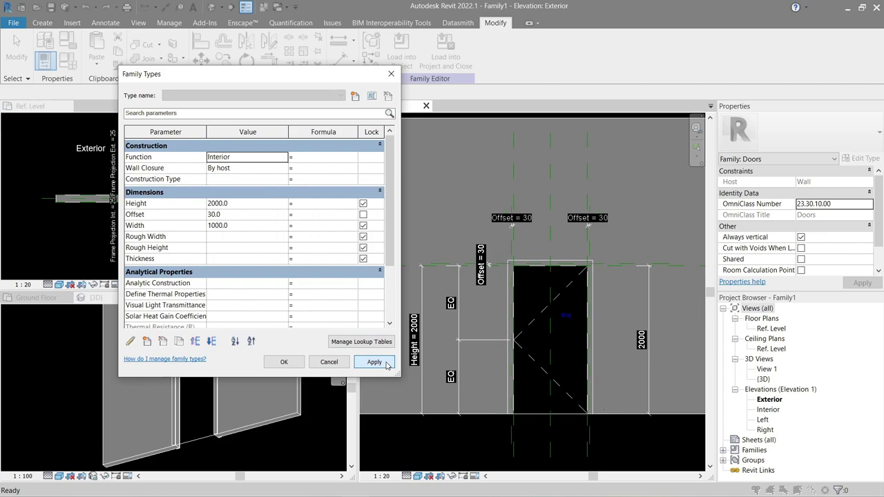
pyautogui.click(248, 215)
pyautogui.write('50')
pyautogui.click(374, 362)
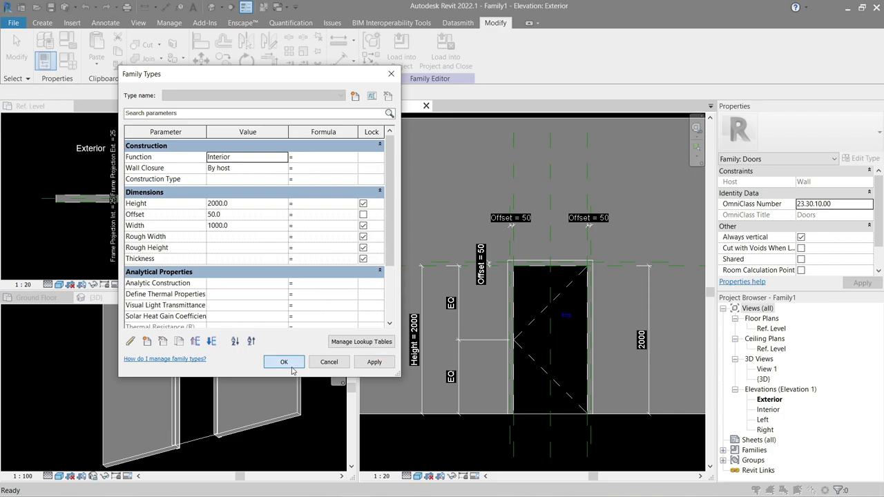
pyautogui.click(284, 362)
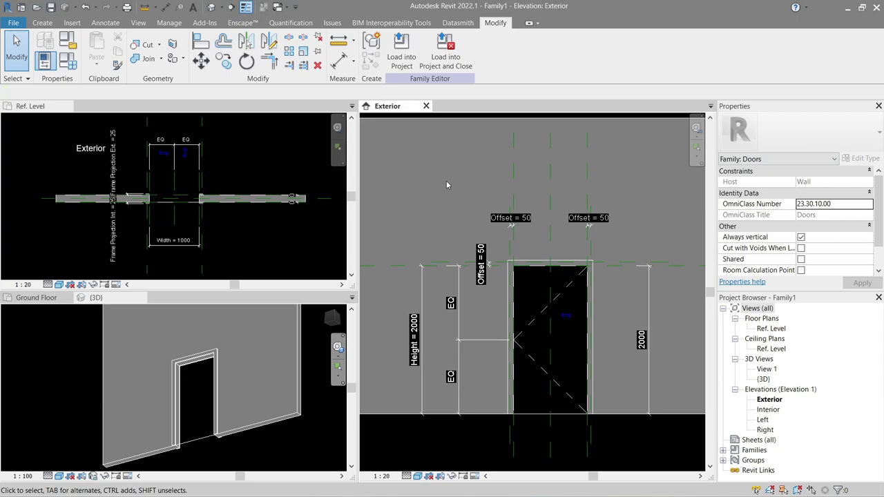
# - Select and remove the door frame extrusion in the 3D view
pyautogui.click(161, 353)
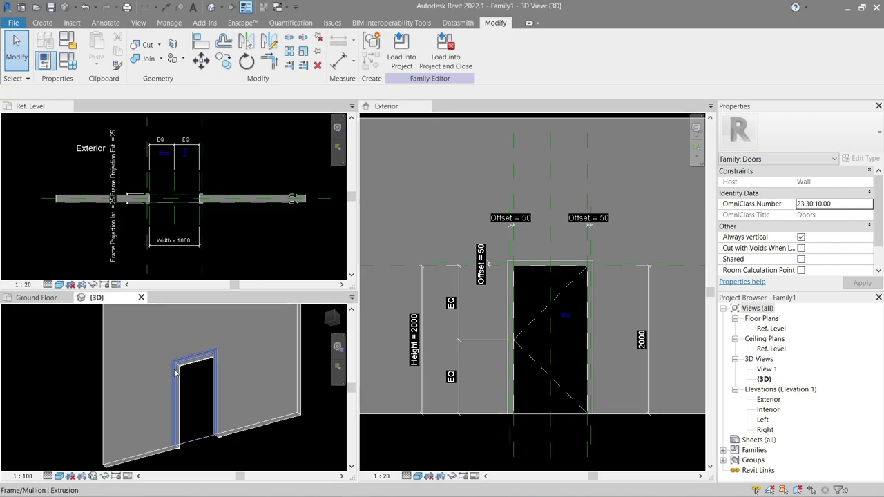
pyautogui.click(175, 373)
pyautogui.press('Escape')
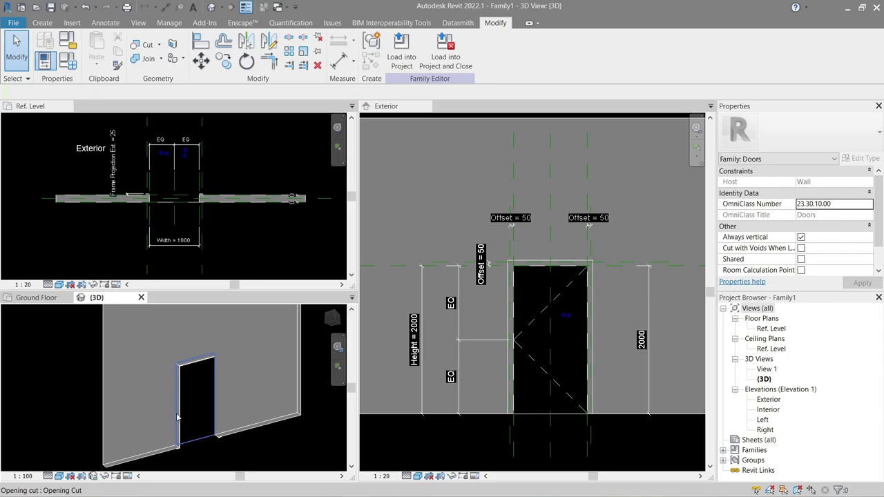
pyautogui.scroll(3, 176, 424)
pyautogui.click(164, 414)
pyautogui.press('Escape')
pyautogui.scroll(-2, 207, 413)
pyautogui.scroll(-2, 204, 418)
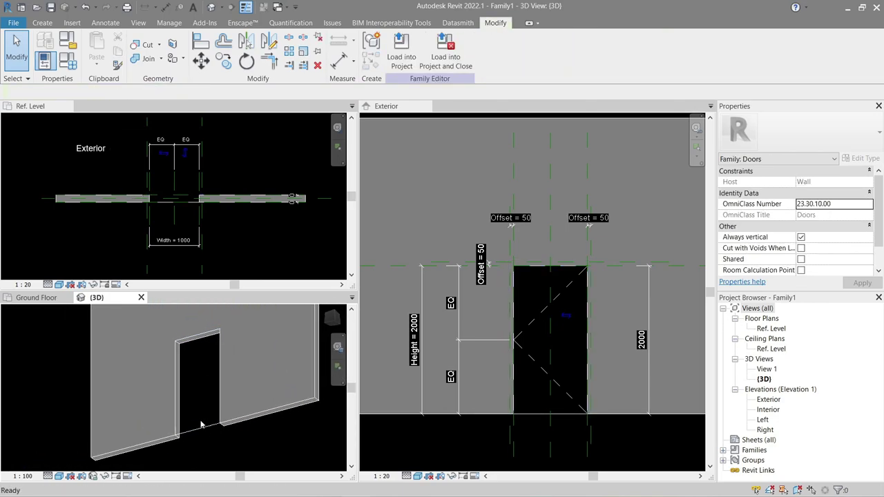
# - Switch between the Exterior elevation and 3D view, selecting and inspecting the opening cut
pyautogui.click(541, 421)
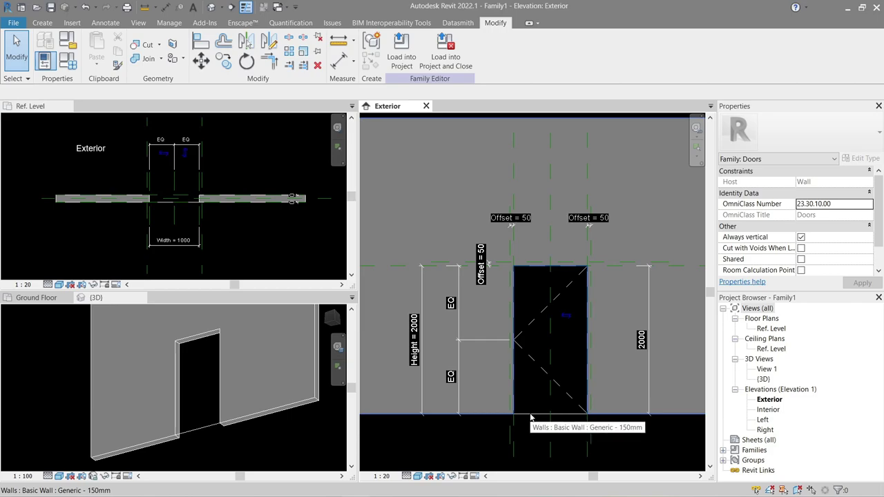
pyautogui.click(230, 443)
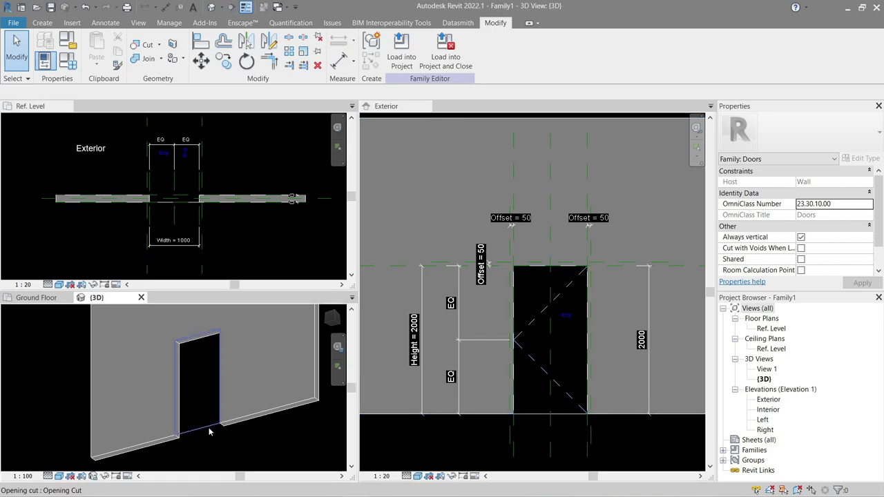
pyautogui.click(210, 432)
pyautogui.keyDown('shift'); pyautogui.moveTo(207, 434); pyautogui.dragTo(169, 448, button='middle'); pyautogui.keyUp('shift')
pyautogui.press('Escape')
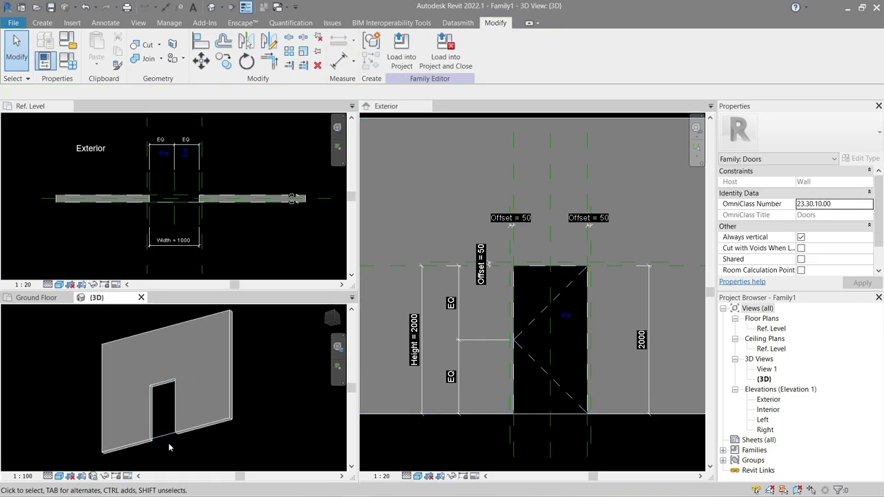
pyautogui.click(169, 444)
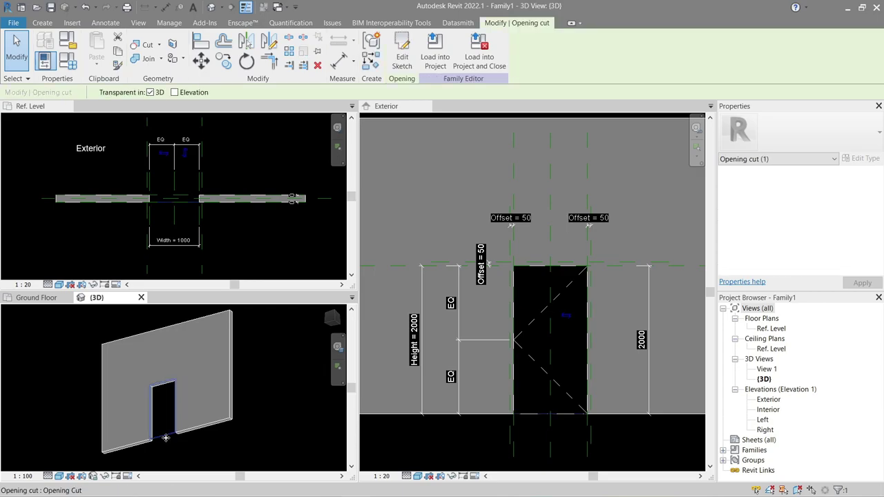
pyautogui.press('Escape')
# - Attempt to edit the host wall's profile and cancel the resulting error
pyautogui.click(230, 371)
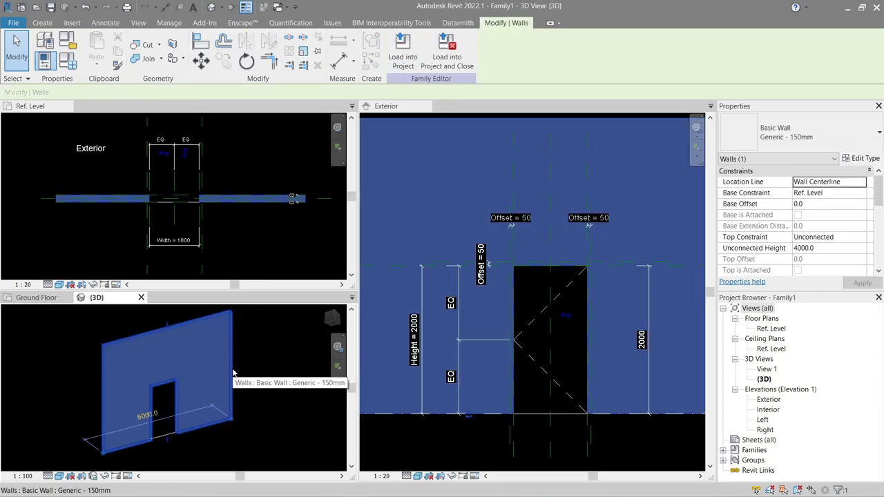
pyautogui.doubleClick(232, 369)
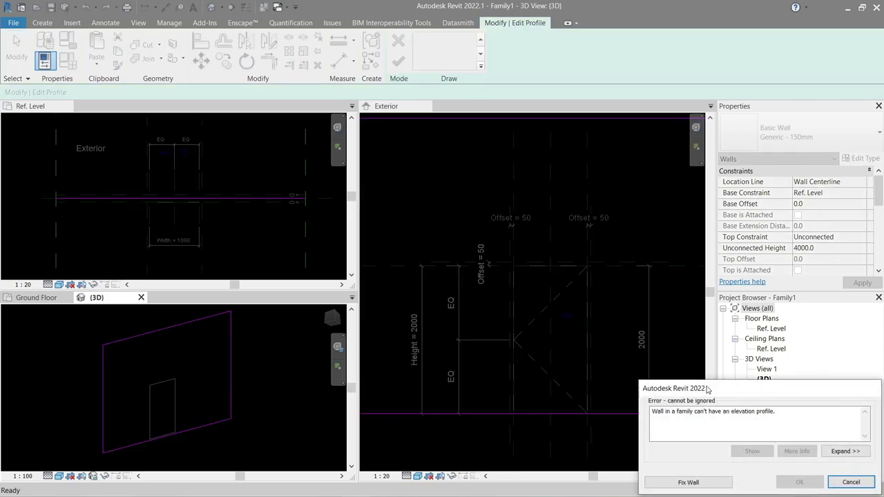
pyautogui.moveTo(708, 392); pyautogui.dragTo(364, 229)
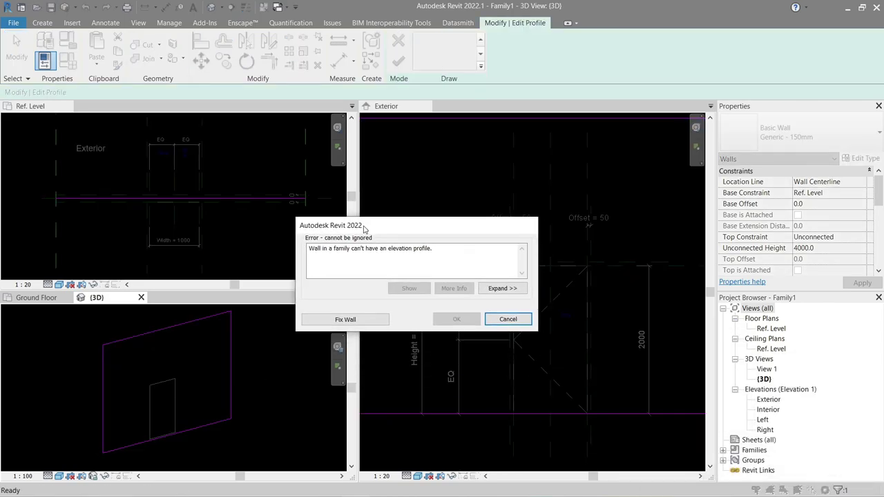
pyautogui.click(507, 320)
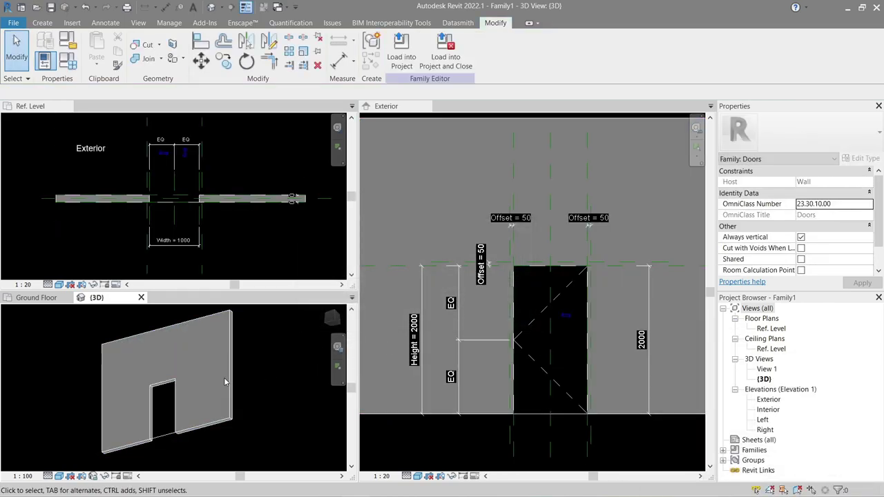
# - Enter Edit Sketch mode for the opening cut's boundary
pyautogui.click(160, 440)
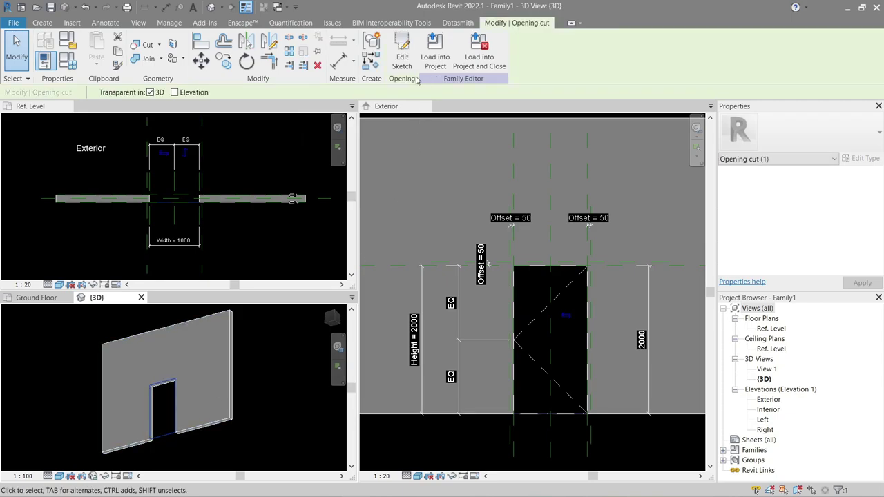
pyautogui.click(402, 52)
pyautogui.scroll(3, 517, 276)
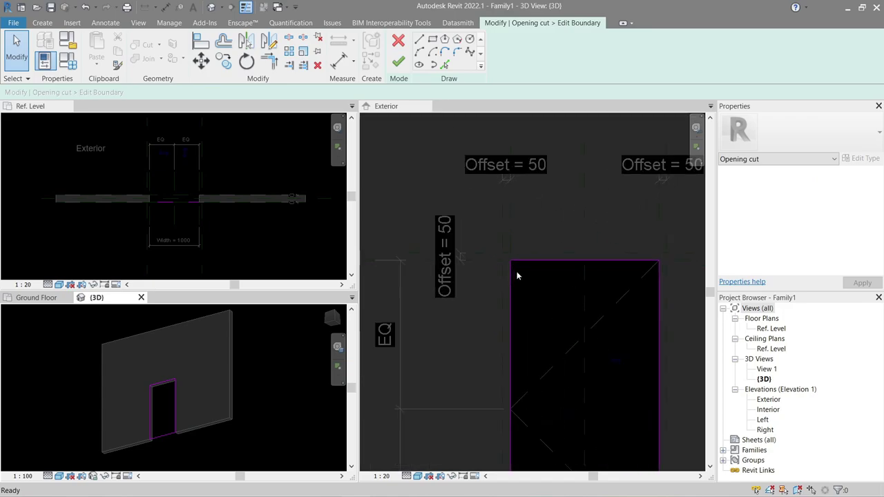
pyautogui.scroll(2, 518, 276)
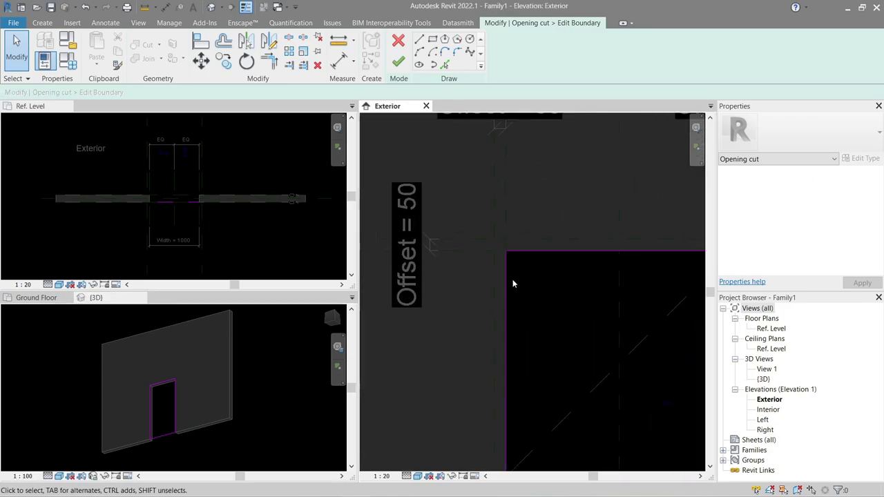
pyautogui.scroll(-1, 512, 280)
# - Align one opening edge to its offset reference plane with AL, removing conflicting constraints
pyautogui.press('a')
pyautogui.press('l')
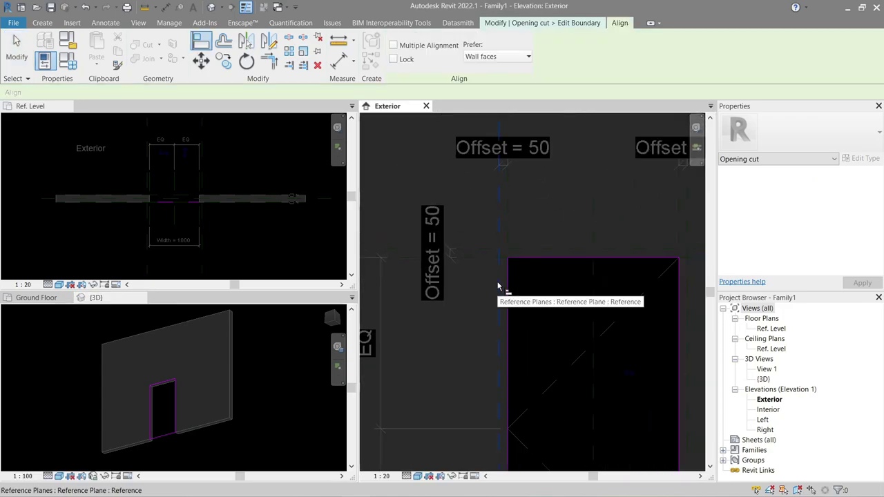
pyautogui.click(498, 286)
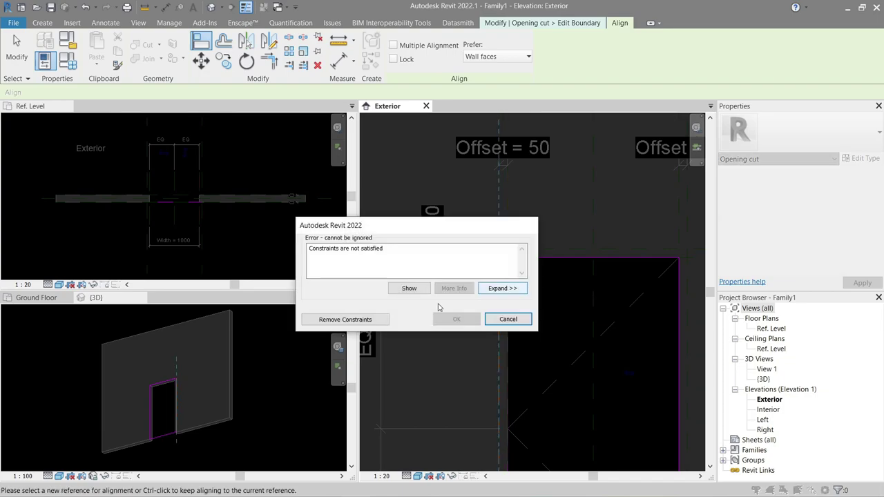
pyautogui.click(359, 320)
pyautogui.moveTo(509, 306); pyautogui.dragTo(515, 274, button='middle')
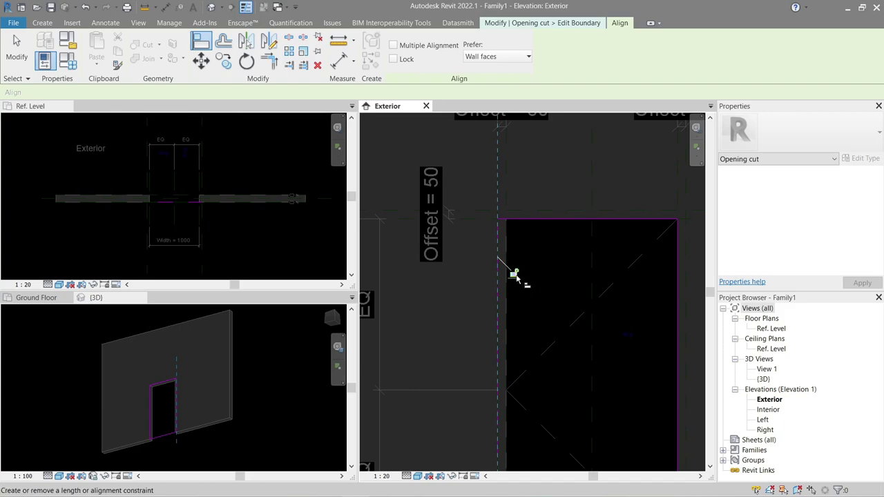
pyautogui.moveTo(568, 280); pyautogui.dragTo(527, 298, button='middle')
pyautogui.press('Escape')
pyautogui.press('Escape')
# - Align the opening's top and right edges to the offset planes, removing constraints
pyautogui.press('a')
pyautogui.press('l')
pyautogui.click(524, 239)
pyautogui.click(364, 321)
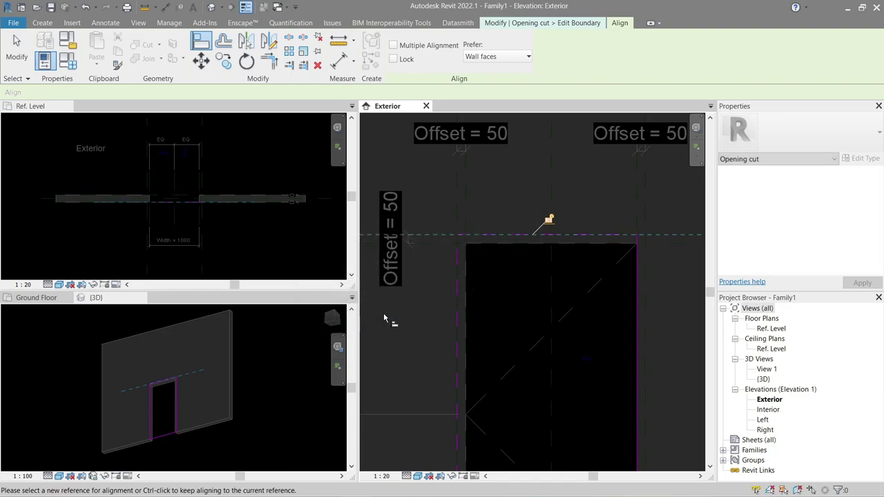
pyautogui.scroll(-2, 567, 259)
pyautogui.scroll(-1, 566, 259)
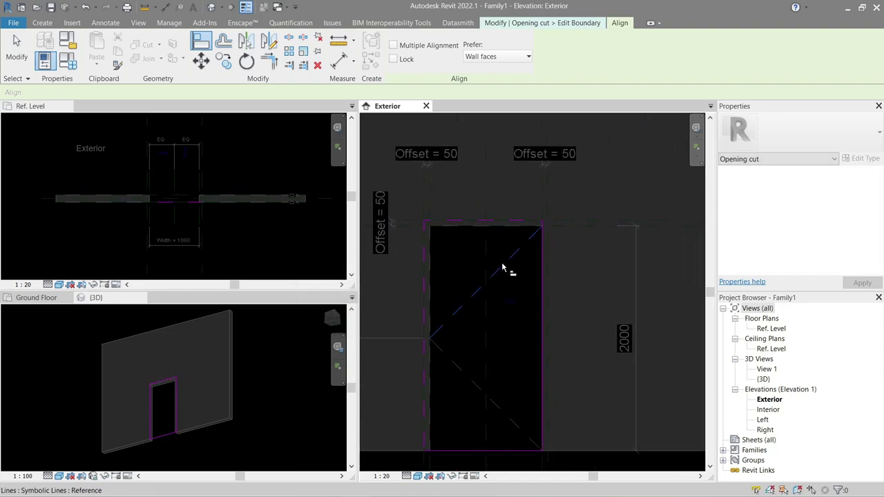
pyautogui.click(543, 251)
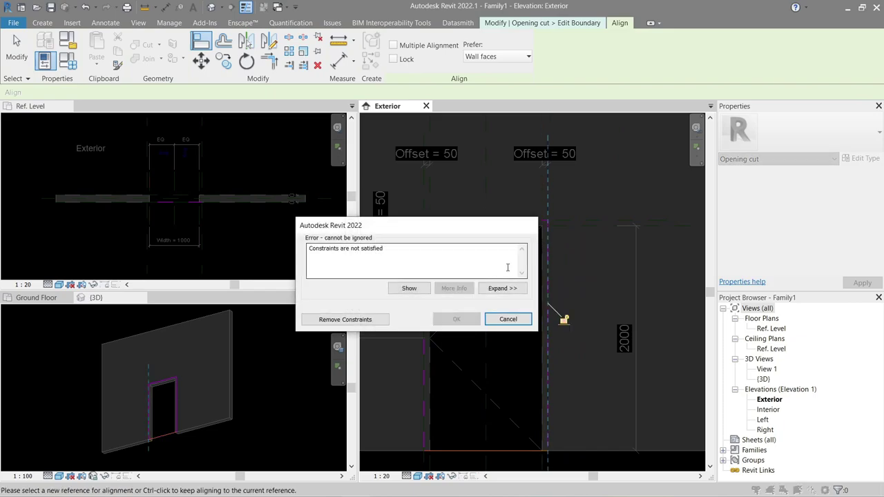
pyautogui.click(367, 319)
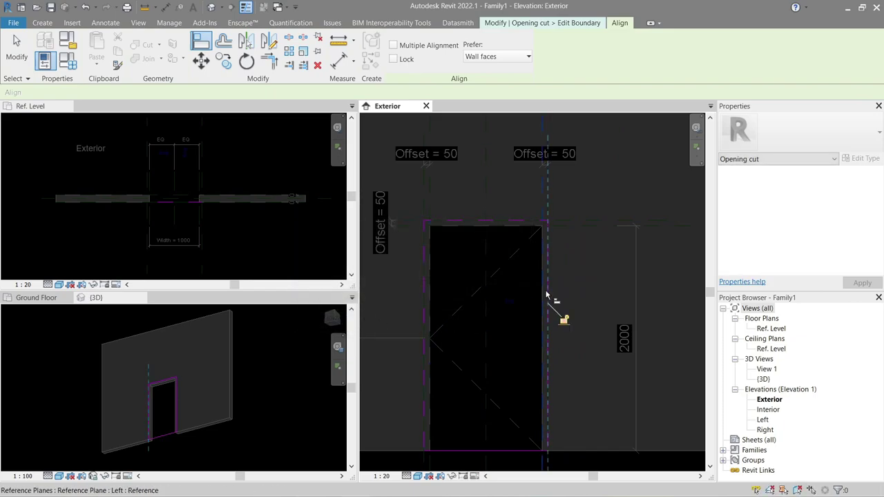
pyautogui.press('Escape')
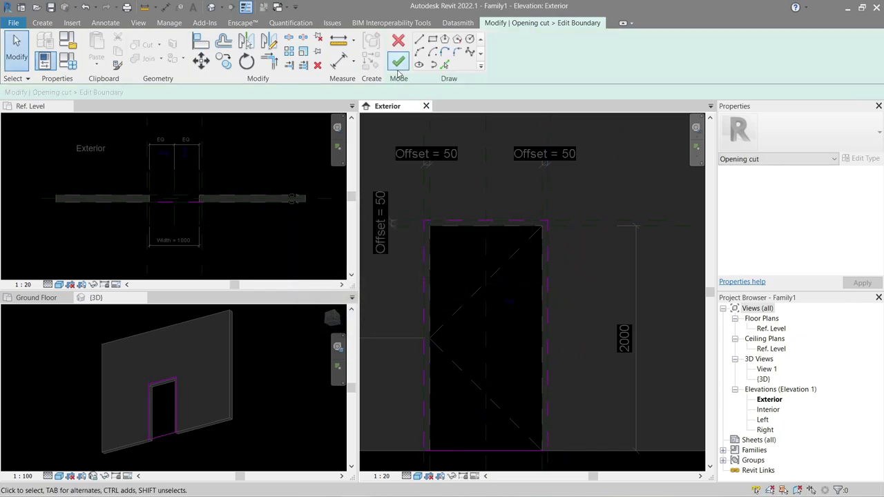
# - Finish the opening sketch and make the Ref. Level plan the working view
pyautogui.click(398, 62)
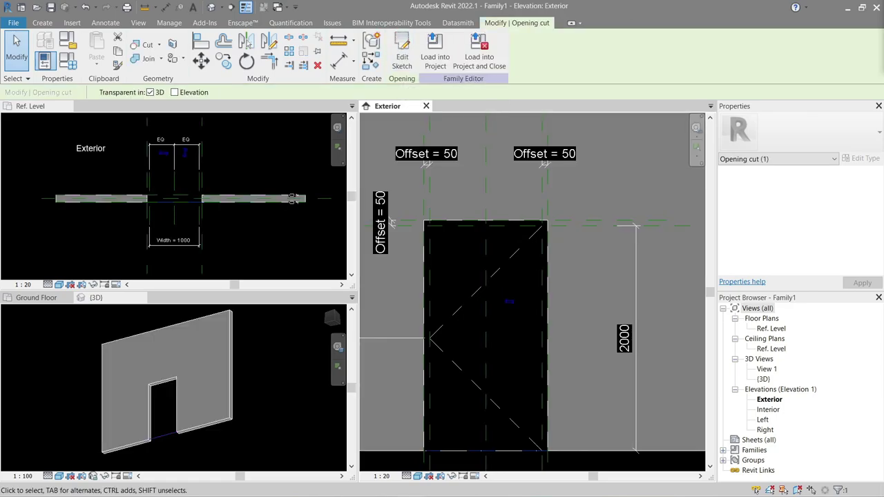
pyautogui.click(620, 181)
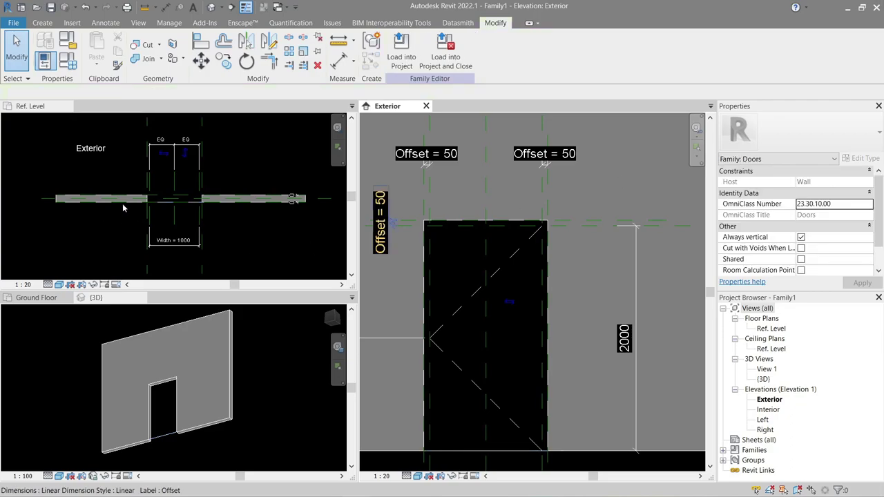
pyautogui.scroll(3, 122, 205)
pyautogui.scroll(2, 123, 204)
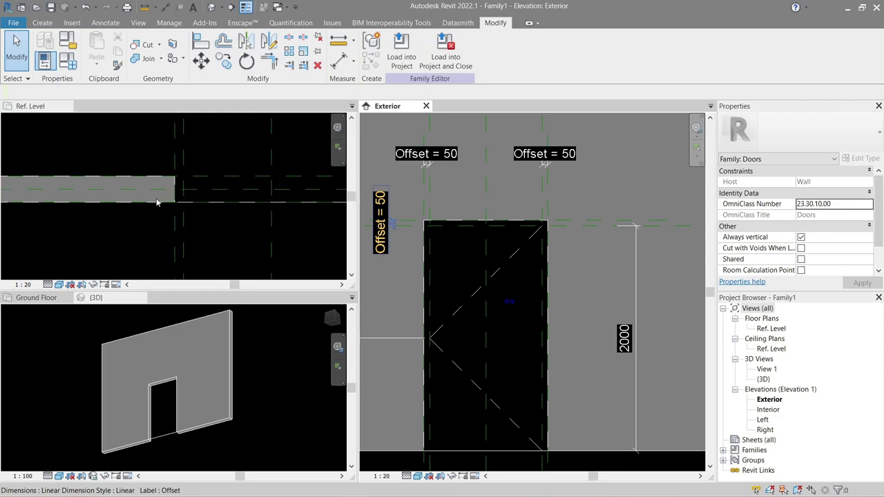
pyautogui.click(184, 165)
pyautogui.scroll(1, 185, 166)
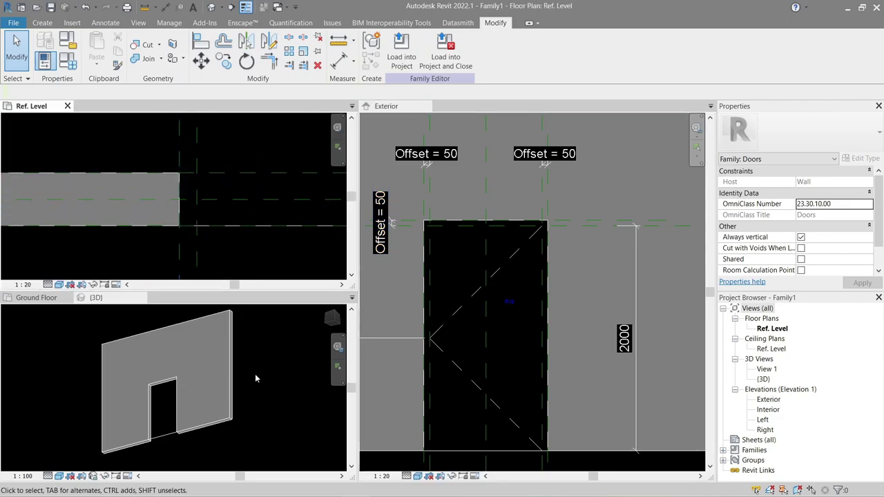
# - Create a sweep whose path is picked from the door opening's 3D edges
pyautogui.click(42, 23)
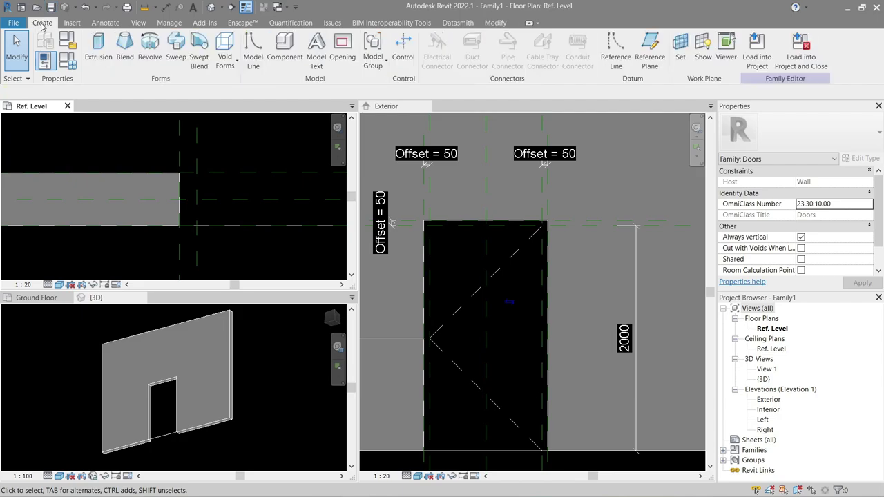
pyautogui.click(176, 48)
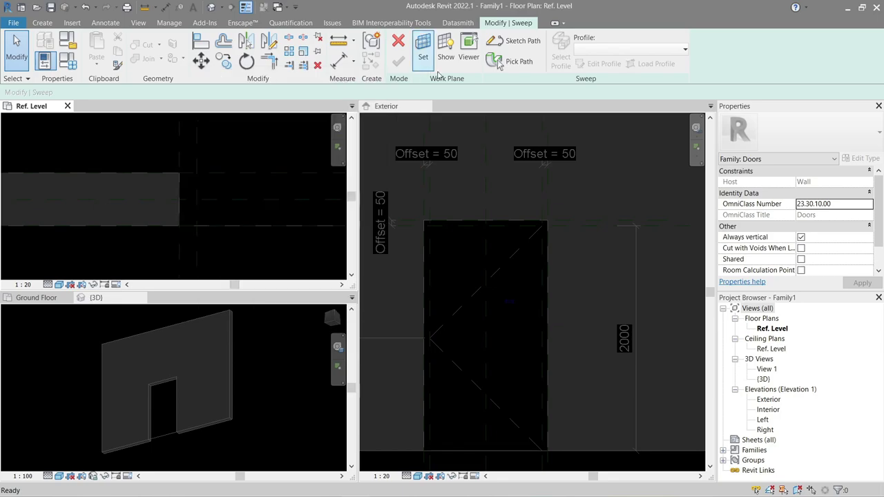
pyautogui.click(519, 63)
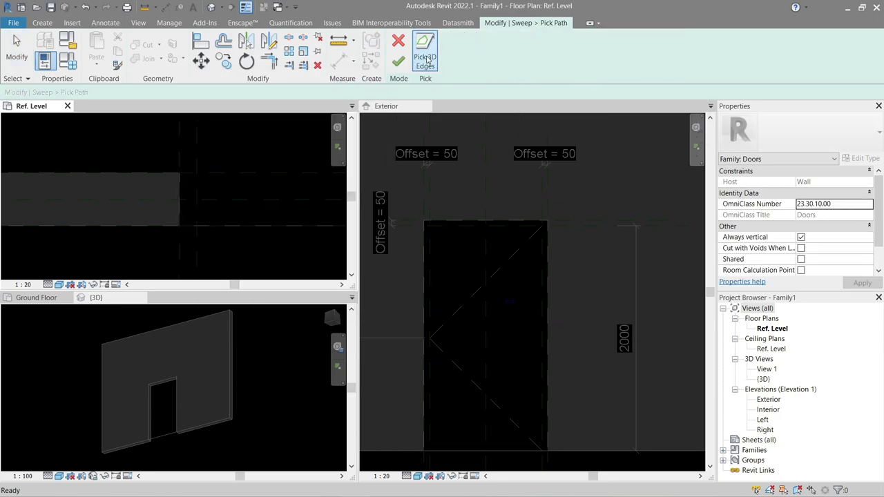
pyautogui.scroll(3, 144, 408)
pyautogui.scroll(2, 184, 340)
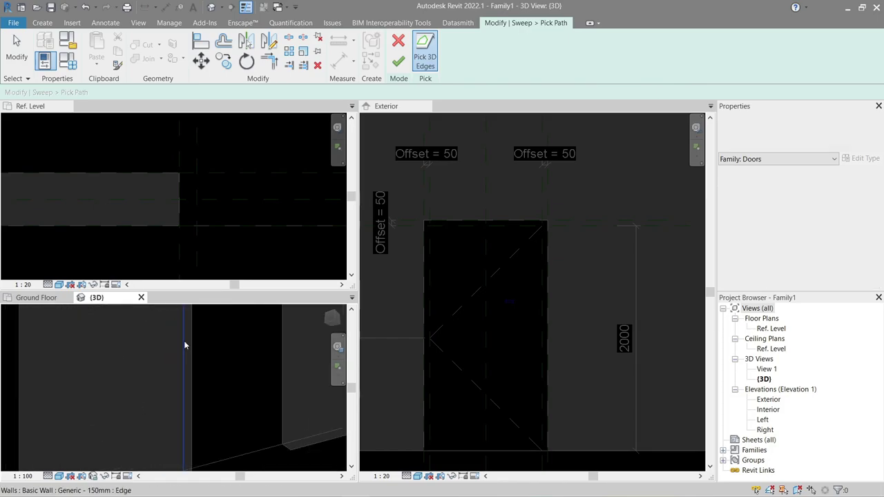
pyautogui.scroll(2, 184, 339)
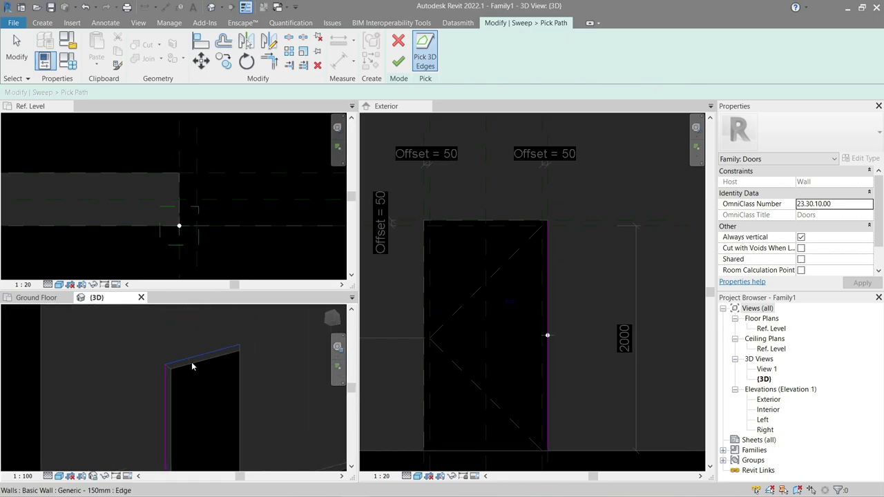
pyautogui.scroll(-2, 241, 377)
pyautogui.scroll(-2, 201, 381)
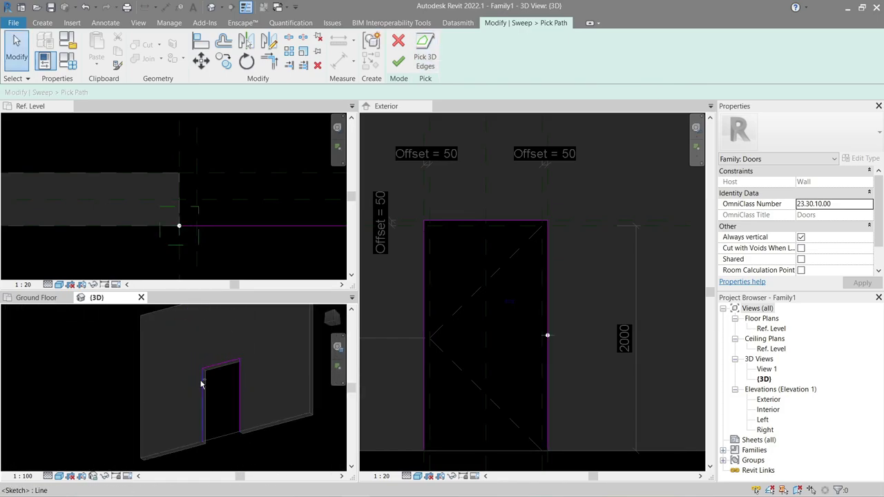
pyautogui.moveTo(201, 380)
pyautogui.keyDown('shift'); pyautogui.mouseDown(button='middle')
pyautogui.moveTo(241, 405)
pyautogui.moveTo(287, 414)
pyautogui.moveTo(221, 391)
pyautogui.moveTo(228, 406)
pyautogui.moveTo(264, 391)
pyautogui.moveTo(298, 439)
pyautogui.moveTo(221, 400)
pyautogui.moveTo(206, 438)
pyautogui.moveTo(172, 410)
pyautogui.moveTo(146, 433)
pyautogui.mouseUp(button='middle'); pyautogui.keyUp('shift')
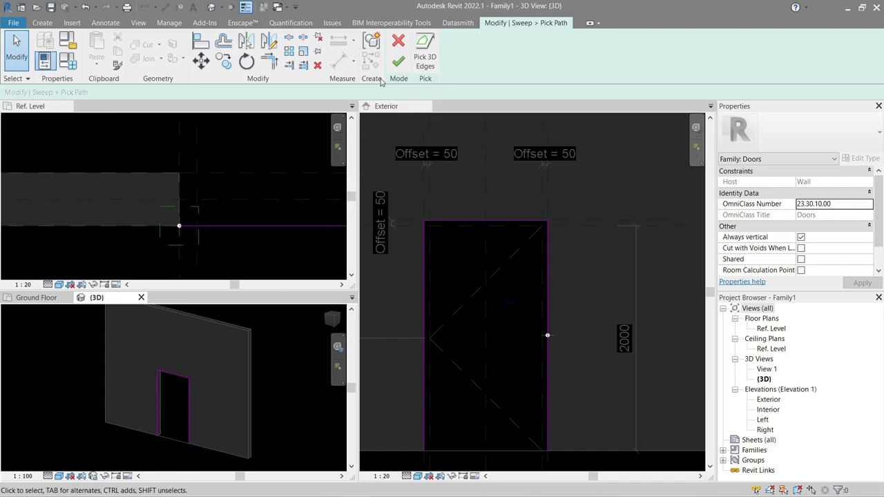
pyautogui.click(398, 68)
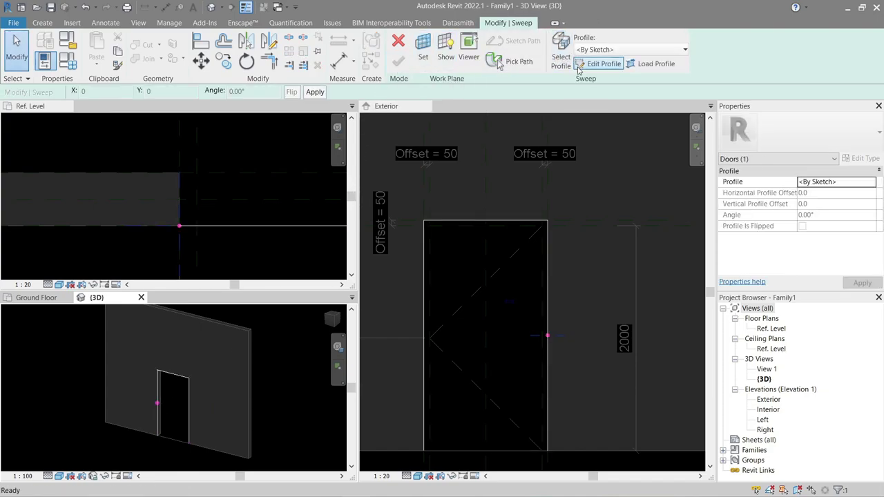
# - Sketch profile lines of 20, 30 and 50 mm from the wall edge
pyautogui.click(600, 64)
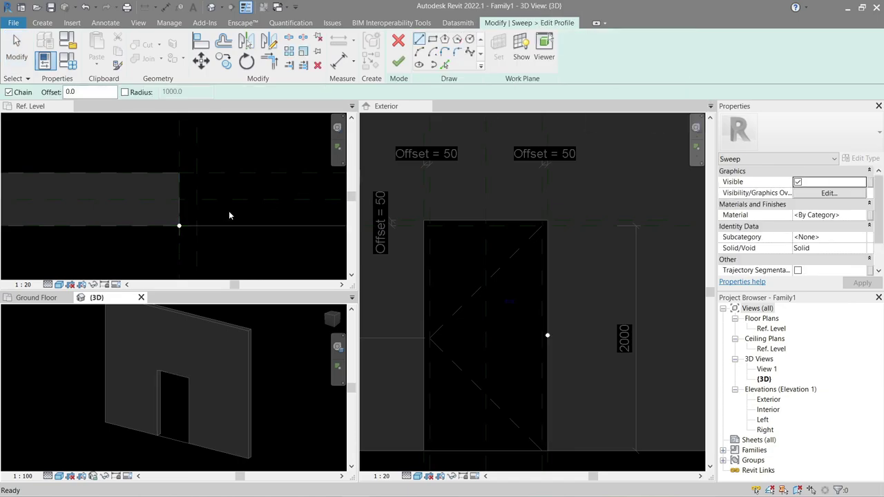
pyautogui.moveTo(170, 195)
pyautogui.mouseDown(button='middle')
pyautogui.moveTo(238, 204)
pyautogui.moveTo(226, 195)
pyautogui.mouseUp(button='middle')
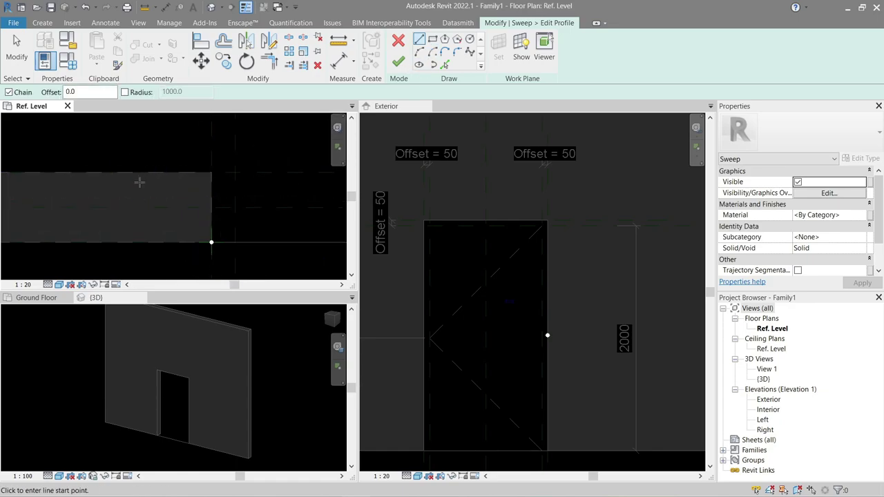
pyautogui.scroll(2, 139, 181)
pyautogui.click(235, 262)
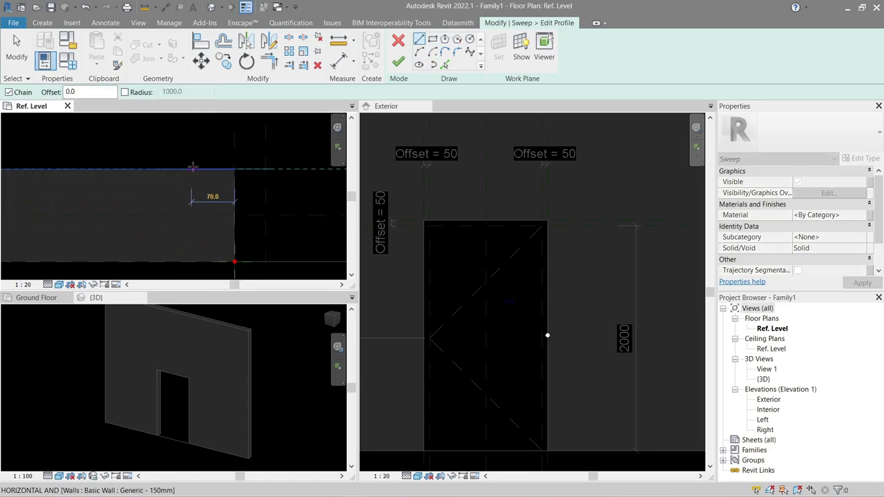
pyautogui.write('20')
pyautogui.press('Return')
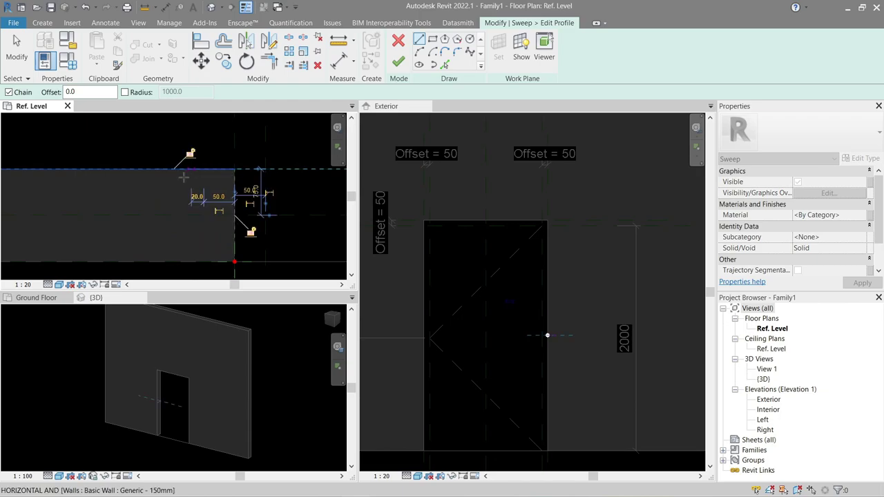
pyautogui.moveTo(181, 166); pyautogui.dragTo(182, 198, button='middle')
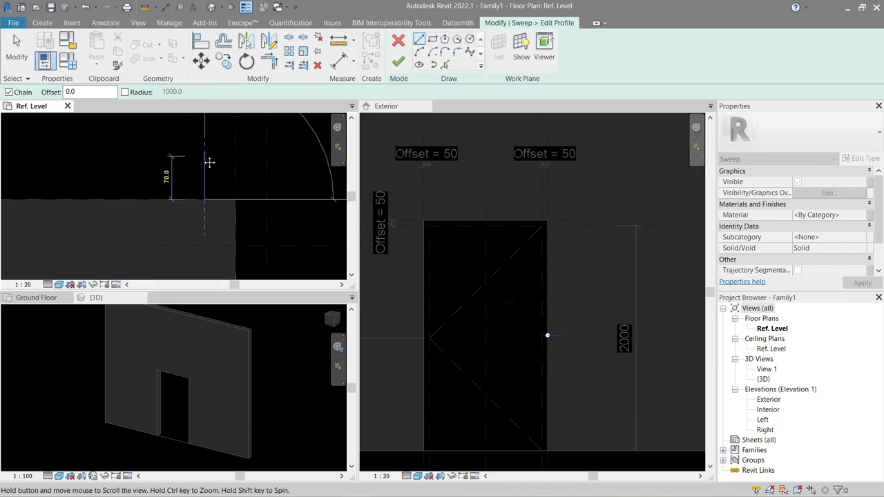
pyautogui.write('30')
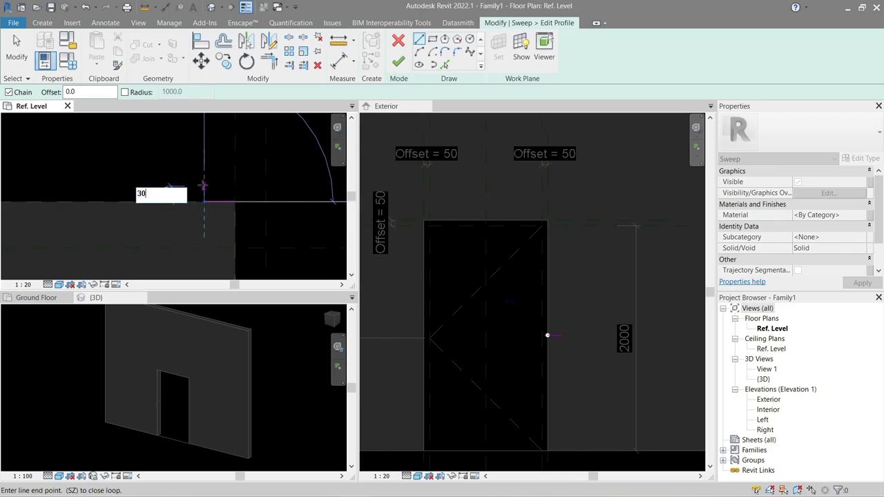
pyautogui.press('Return')
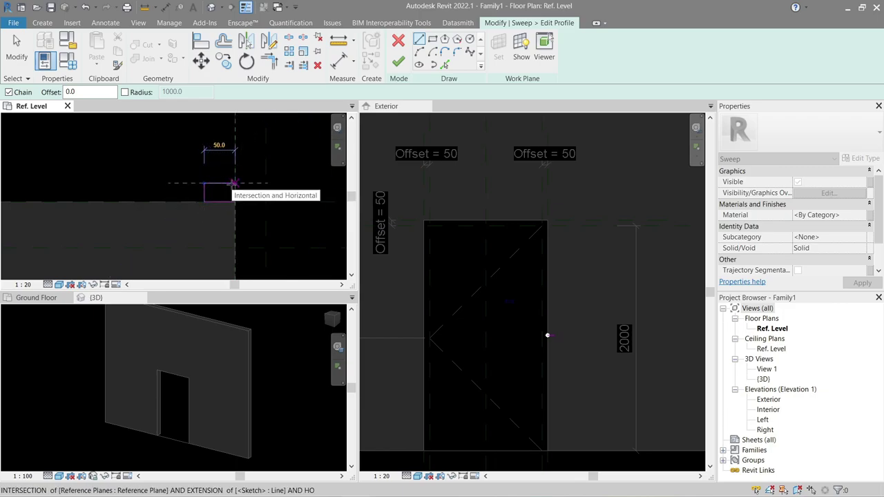
pyautogui.write('50')
pyautogui.press('Return')
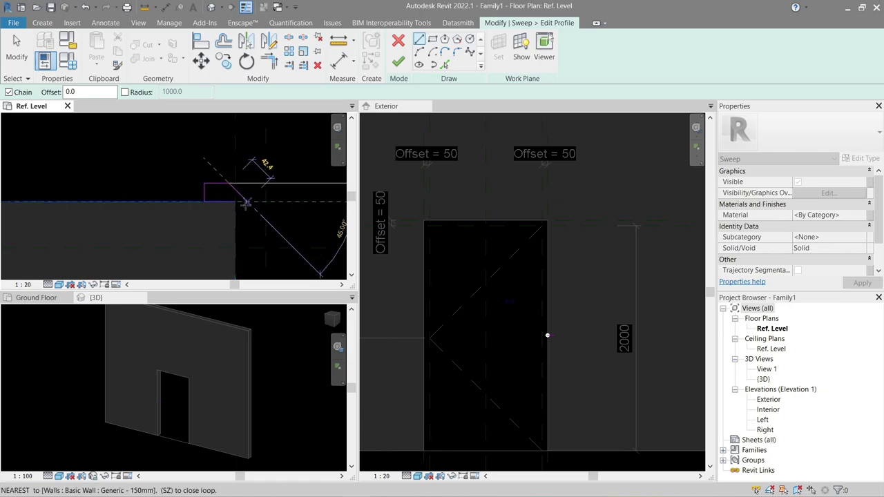
# - Delete those lines and draw a rectangle from the wall endpoint to the reference-plane intersection
pyautogui.press('Escape')
pyautogui.press('Escape')
pyautogui.moveTo(165, 164); pyautogui.dragTo(248, 229)
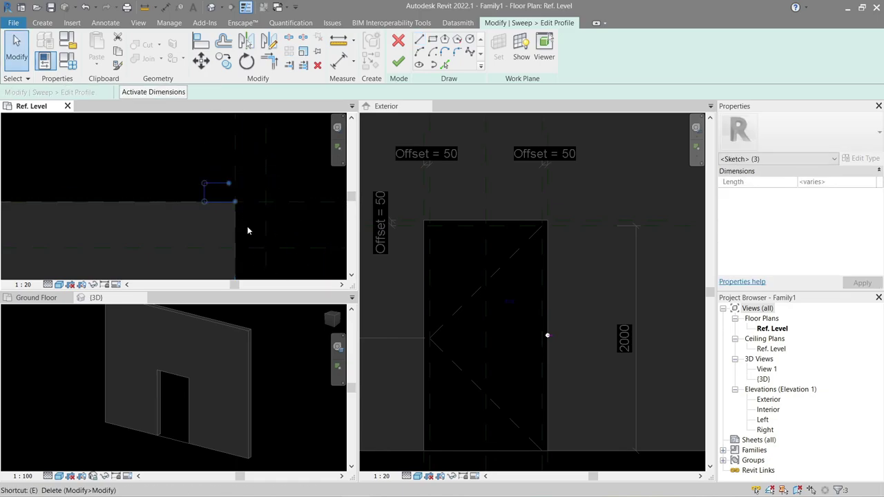
pyautogui.press('Delete')
pyautogui.click(432, 40)
pyautogui.moveTo(237, 224); pyautogui.dragTo(215, 165, button='middle')
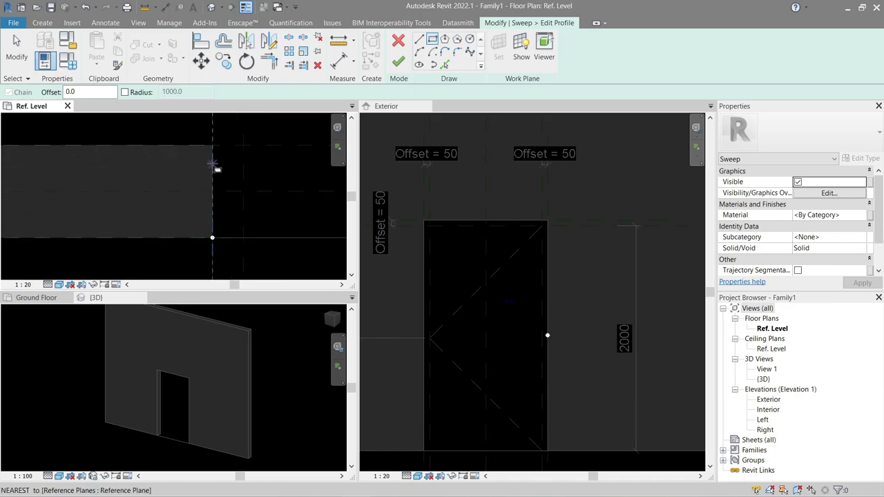
pyautogui.click(213, 145)
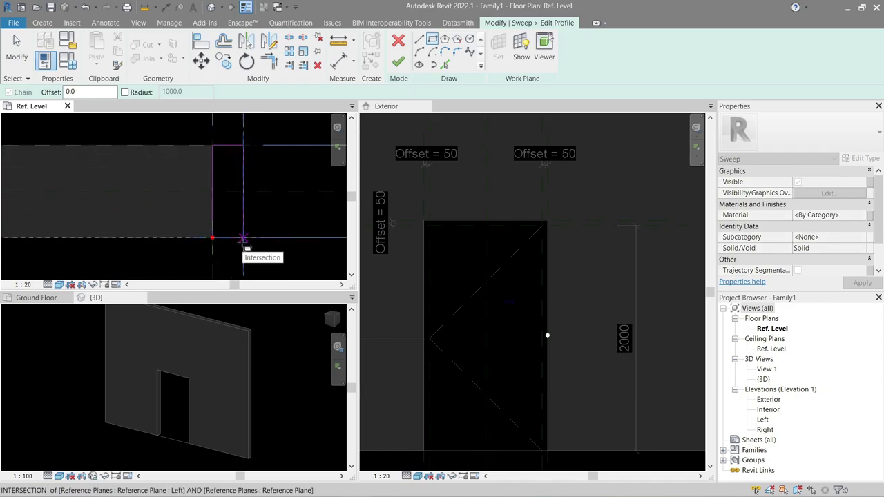
pyautogui.click(243, 238)
pyautogui.scroll(-2, 243, 242)
pyautogui.press('Escape')
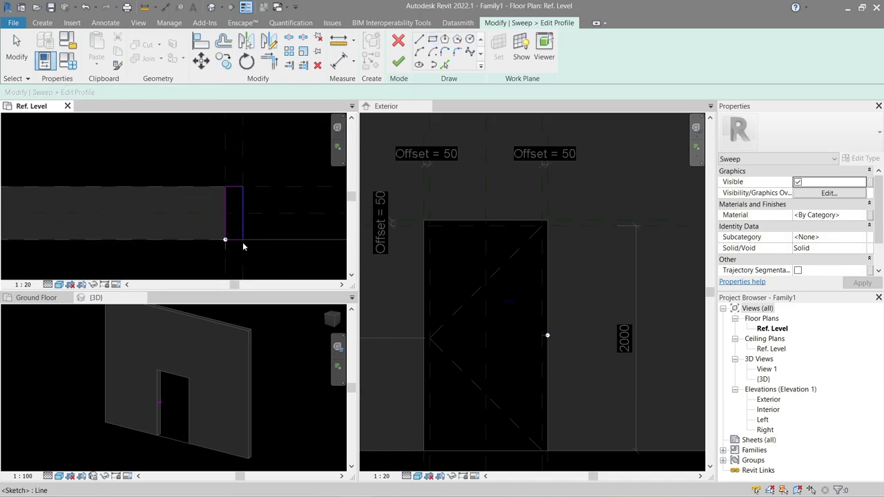
pyautogui.press('Escape')
# - Chain profile lines from the rectangle corner, including 30 vertical and 50 horizontal segments
pyautogui.click(419, 40)
pyautogui.scroll(1, 223, 241)
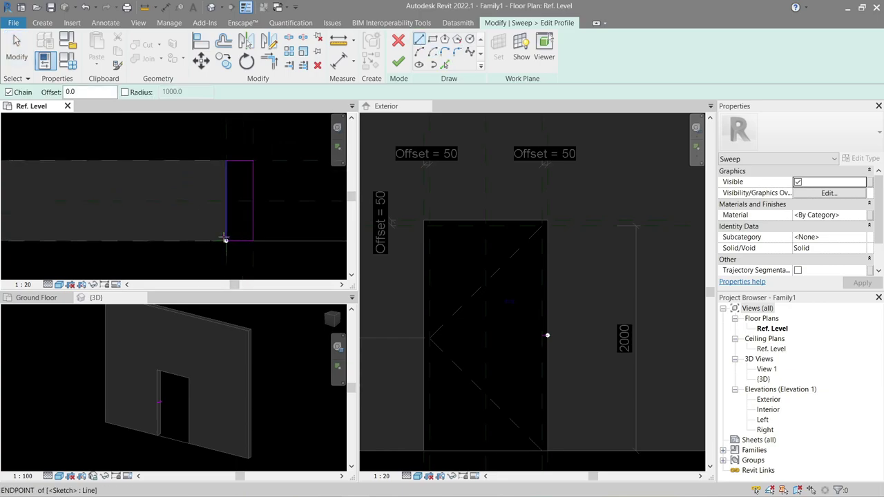
pyautogui.click(225, 240)
pyautogui.write('1')
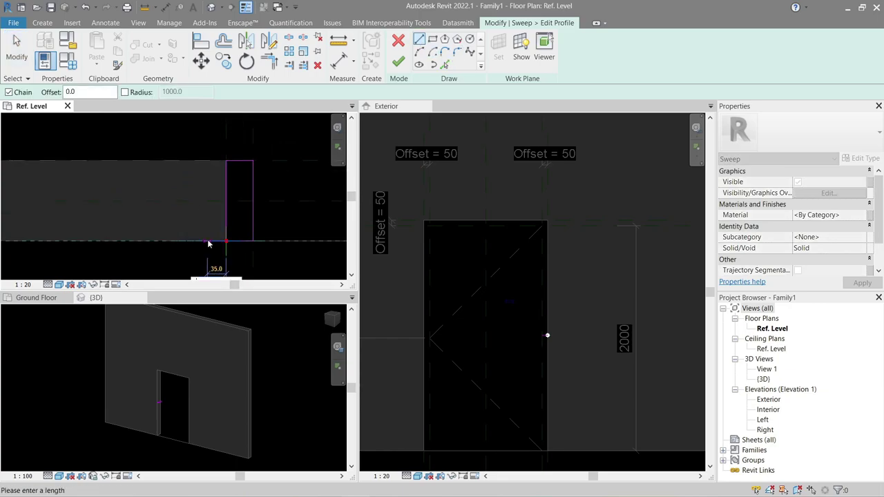
pyautogui.press('Return')
pyautogui.scroll(1, 207, 240)
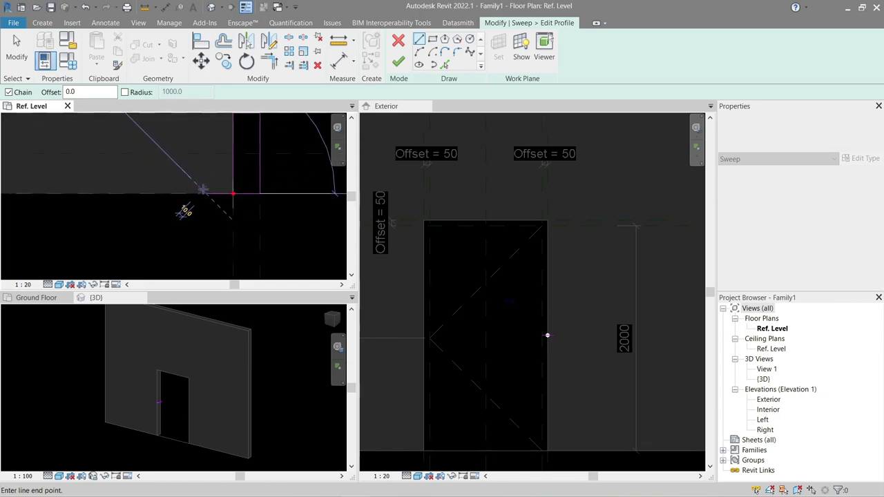
pyautogui.write('30')
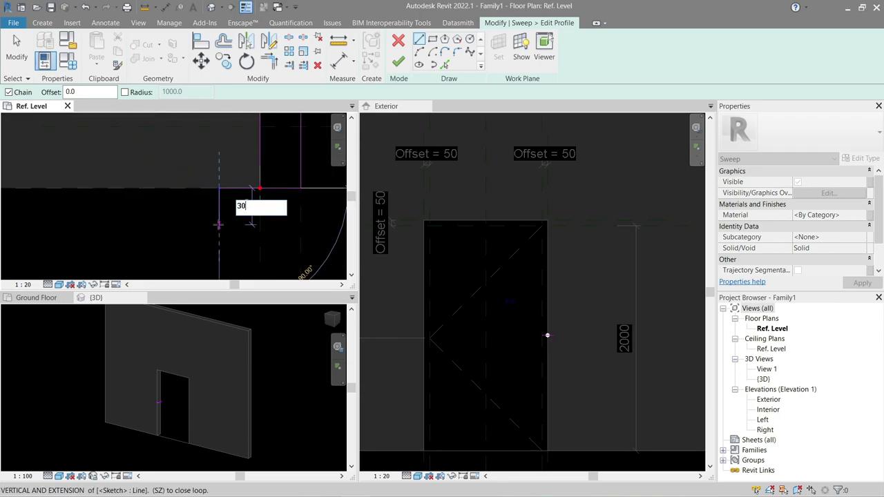
pyautogui.press('Return')
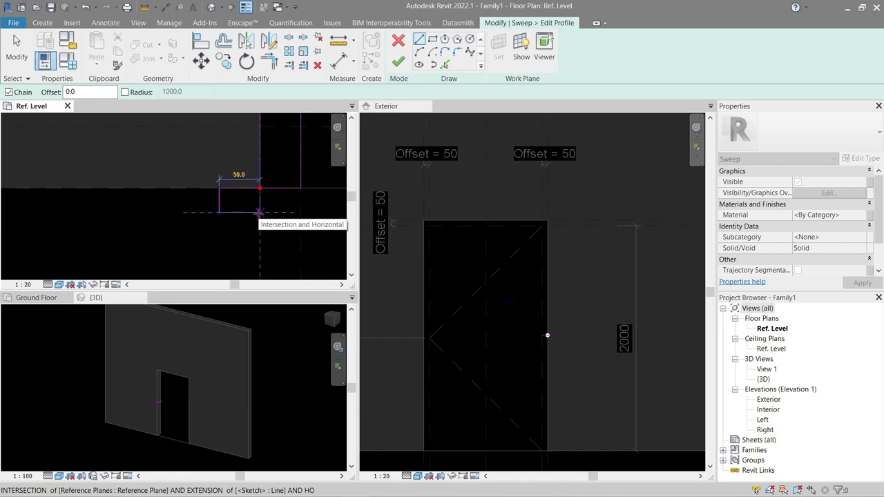
pyautogui.click(259, 212)
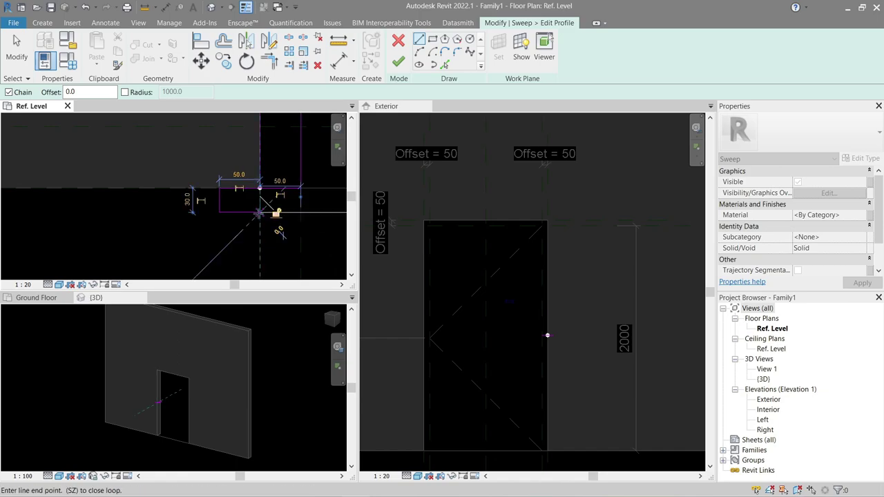
pyautogui.scroll(1, 261, 204)
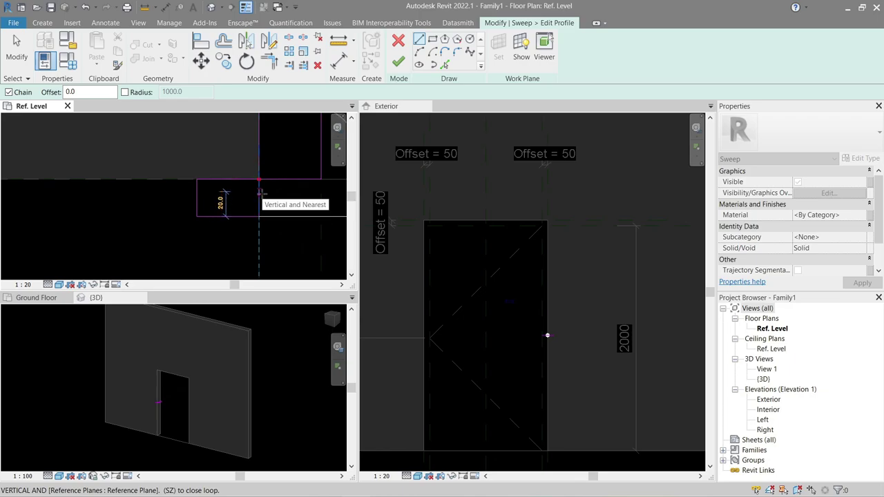
pyautogui.click(260, 193)
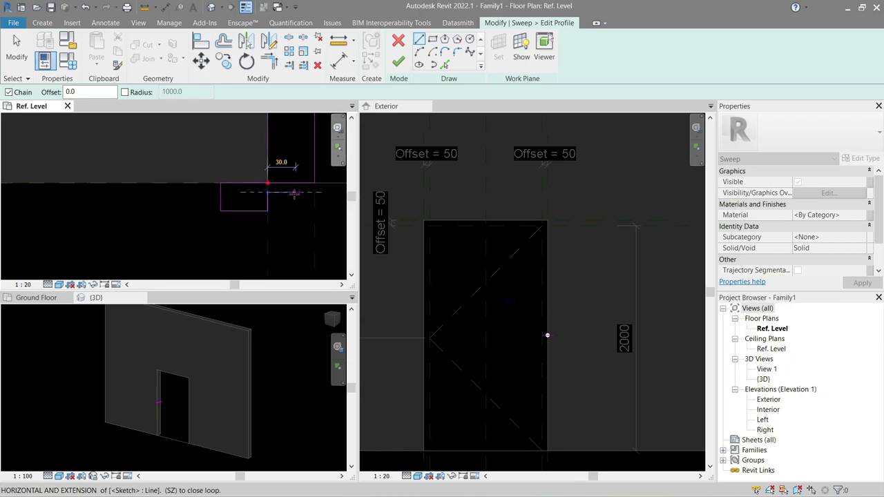
pyautogui.scroll(-1, 283, 195)
pyautogui.press('Escape')
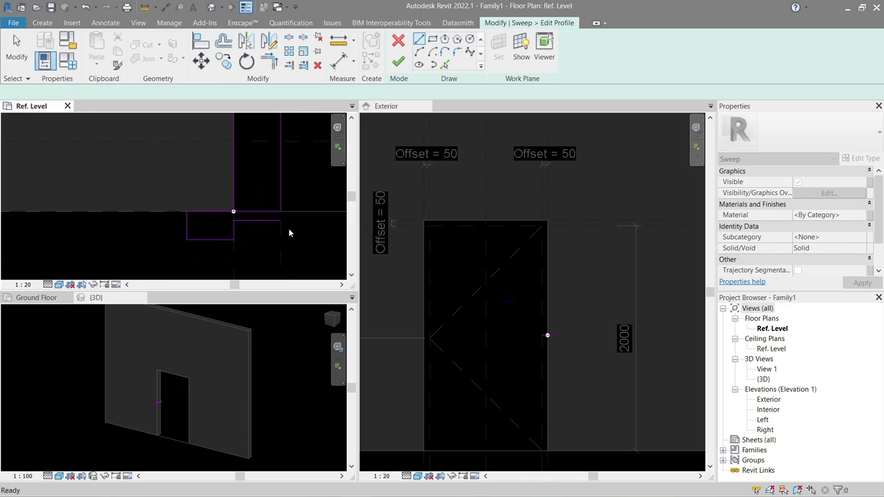
pyautogui.press('Escape')
# - Start Trim/Extend to Corner (TR), cancel it, and reposition the profile sketch view
pyautogui.press('t')
pyautogui.press('r')
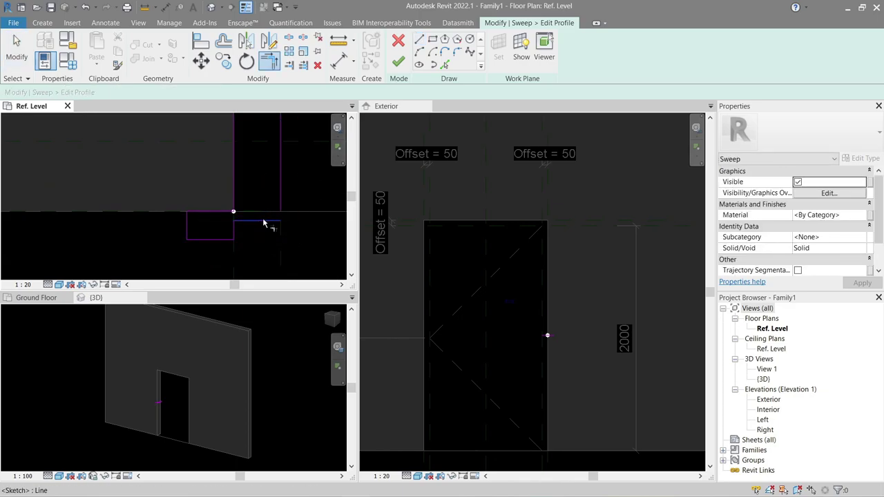
pyautogui.press('Escape')
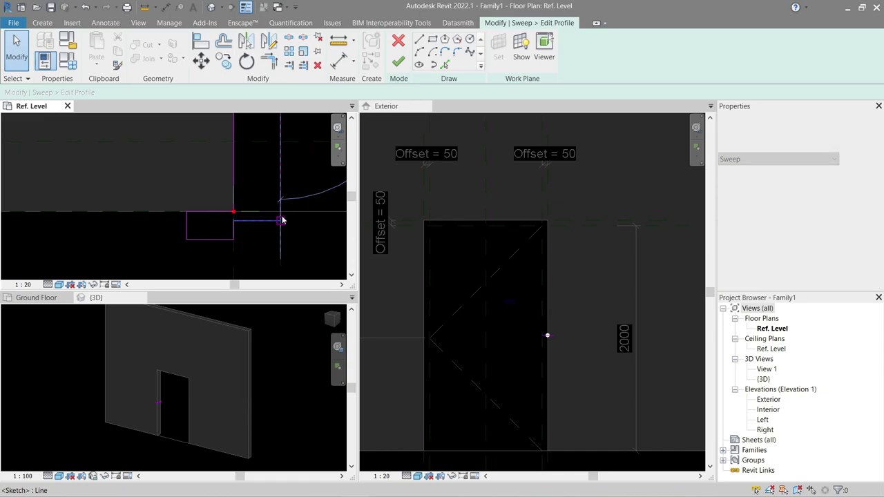
pyautogui.scroll(-1, 279, 215)
pyautogui.scroll(1, 271, 195)
pyautogui.click(257, 186)
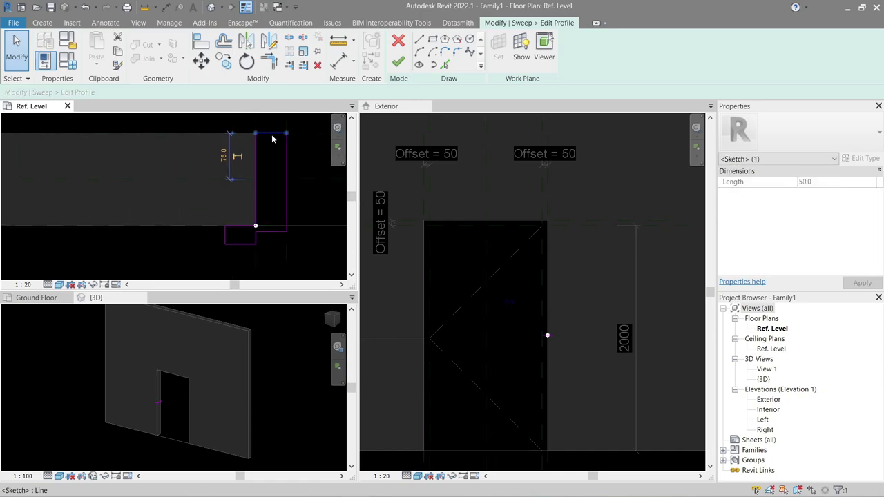
pyautogui.press('Escape')
pyautogui.moveTo(257, 187); pyautogui.dragTo(261, 213, button='middle')
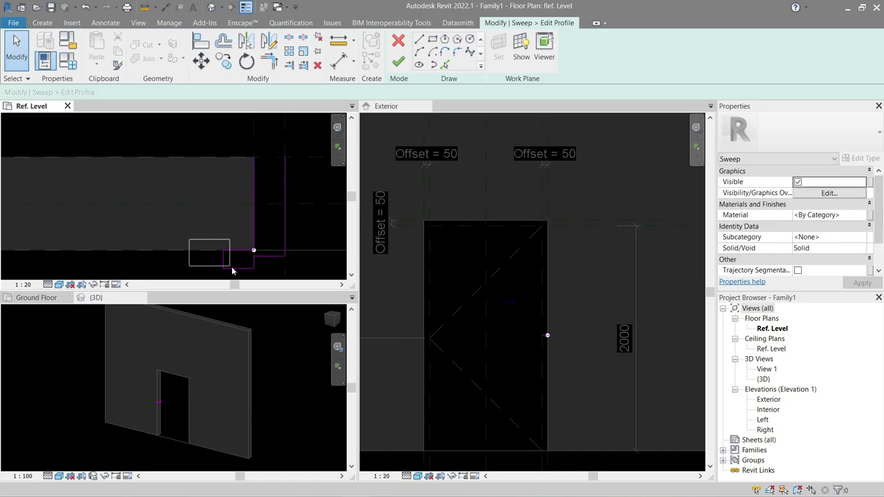
# - Draw a new sketch line along the top edge of the frame profile
pyautogui.moveTo(309, 284); pyautogui.dragTo(307, 277)
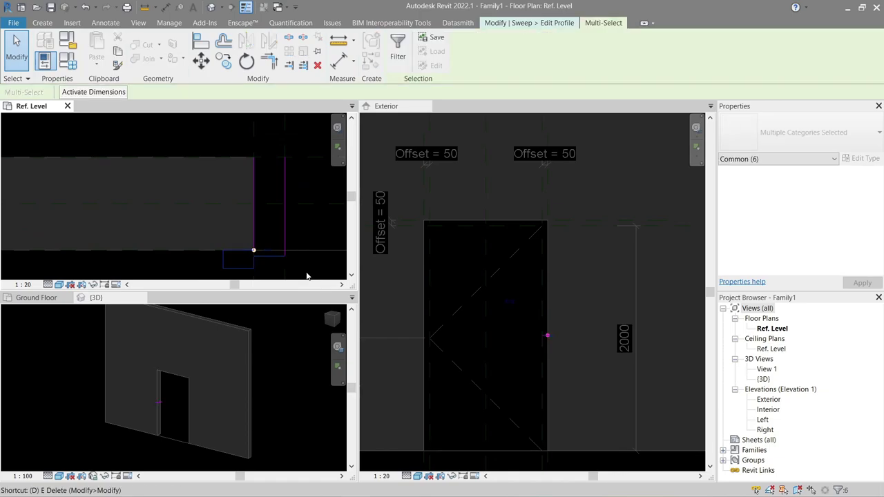
pyautogui.moveTo(280, 242); pyautogui.dragTo(242, 230, button='middle')
pyautogui.moveTo(206, 215); pyautogui.dragTo(314, 270)
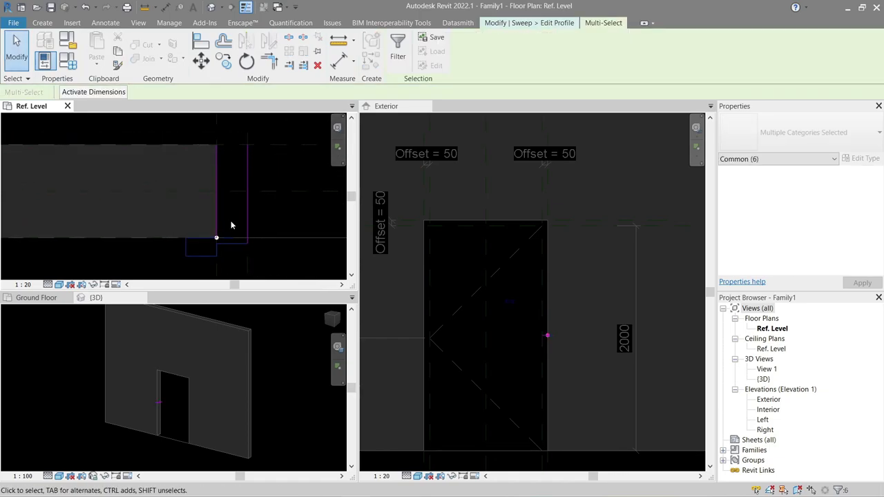
pyautogui.moveTo(250, 204); pyautogui.dragTo(268, 212, button='middle')
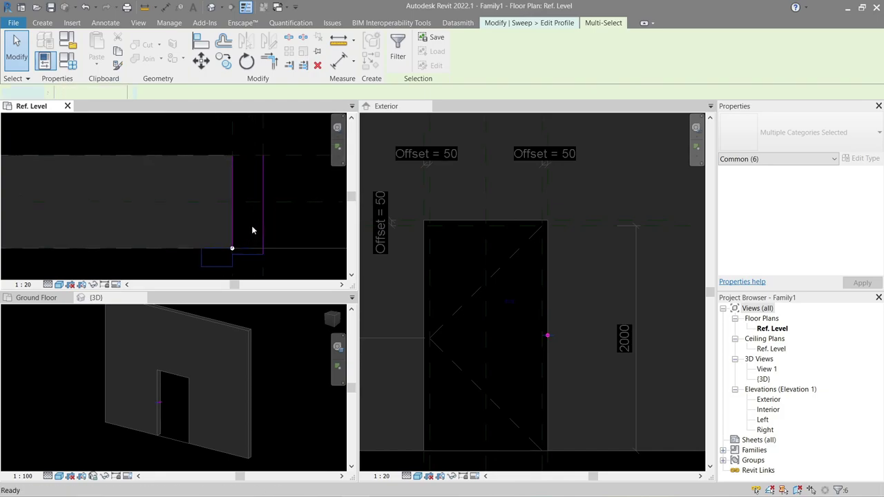
pyautogui.press('Escape')
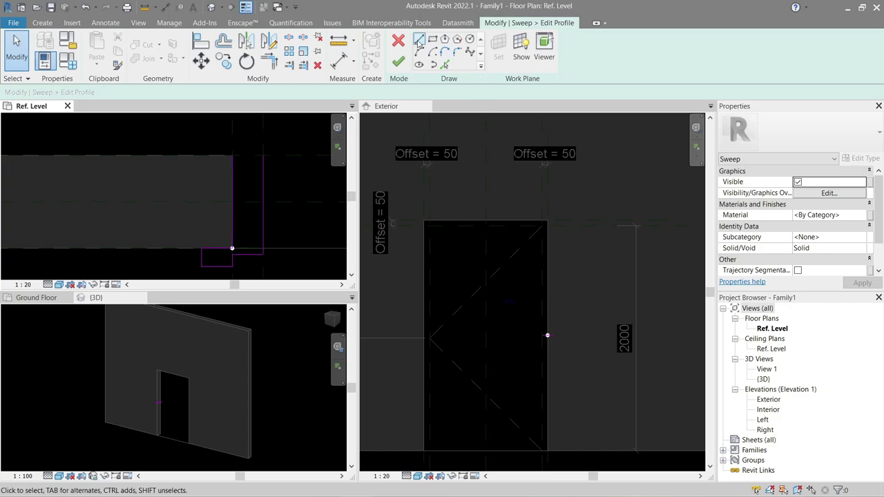
pyautogui.click(419, 39)
pyautogui.click(232, 156)
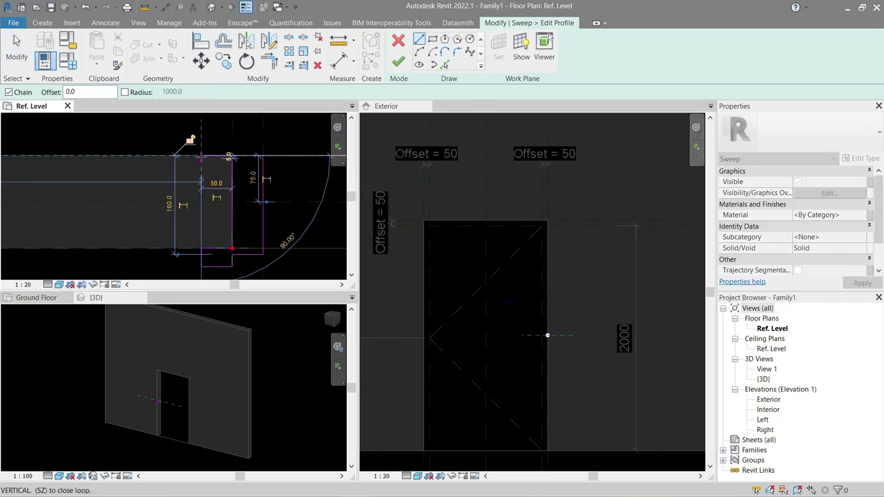
pyautogui.click(200, 155)
pyautogui.press('Escape')
# - Copy the short 30-long sketch line up to close the top edge
pyautogui.press('Escape')
pyautogui.click(202, 259)
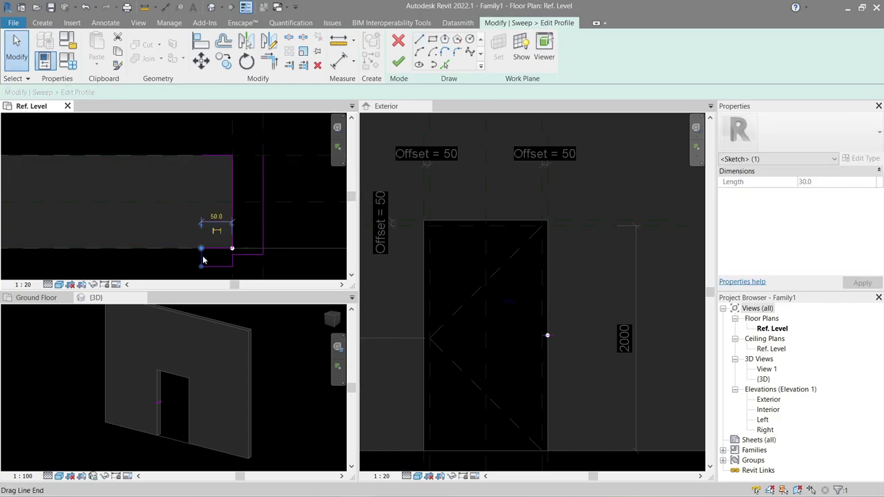
pyautogui.press('c')
pyautogui.press('o')
pyautogui.click(202, 266)
pyautogui.click(203, 158)
pyautogui.press('Escape')
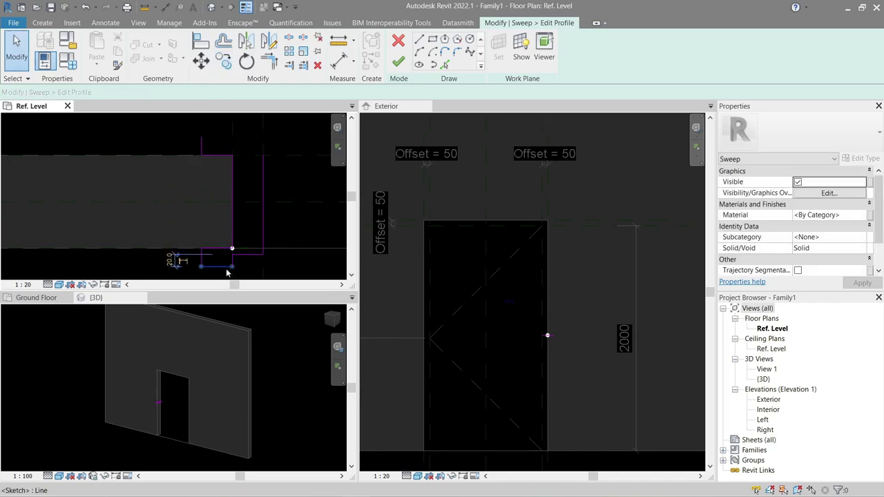
pyautogui.click(201, 138)
pyautogui.press('Escape')
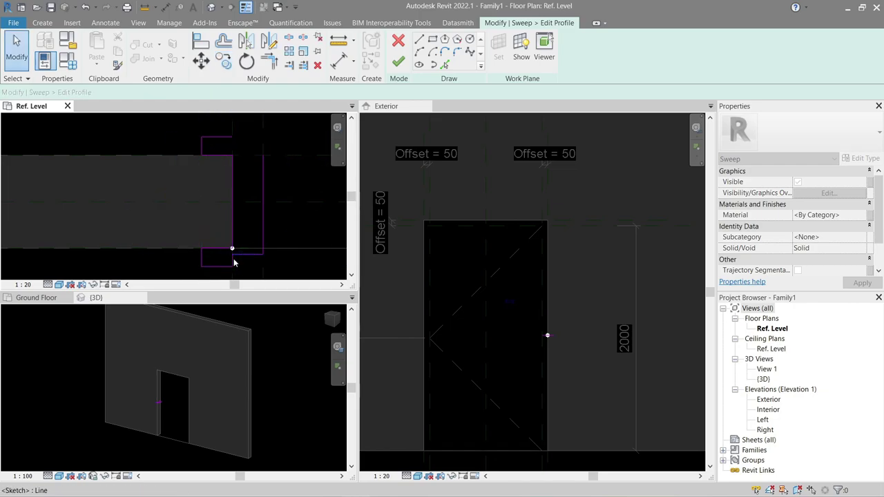
# - Copy the bottom notch lines up to the top of the profile twice
pyautogui.click(234, 265)
pyautogui.press('c')
pyautogui.press('o')
pyautogui.click(232, 249)
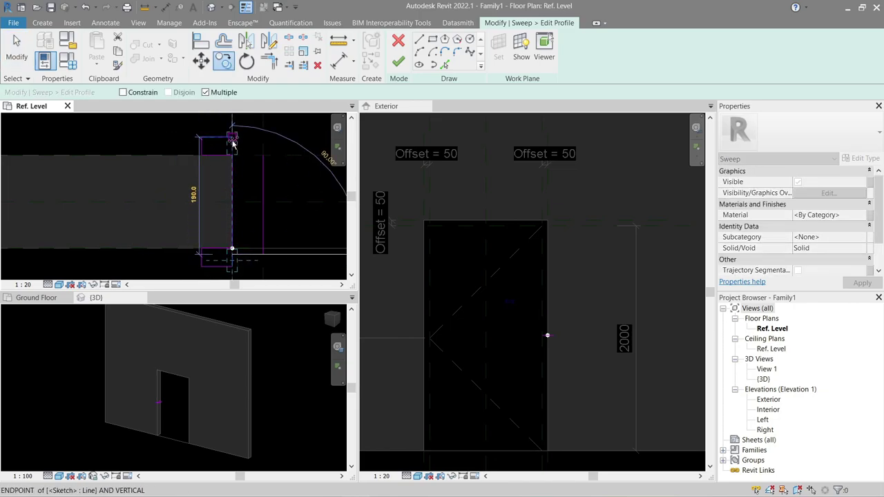
pyautogui.click(233, 138)
pyautogui.press('Escape')
pyautogui.press('c')
pyautogui.press('o')
pyautogui.click(232, 249)
pyautogui.click(233, 152)
pyautogui.press('Escape')
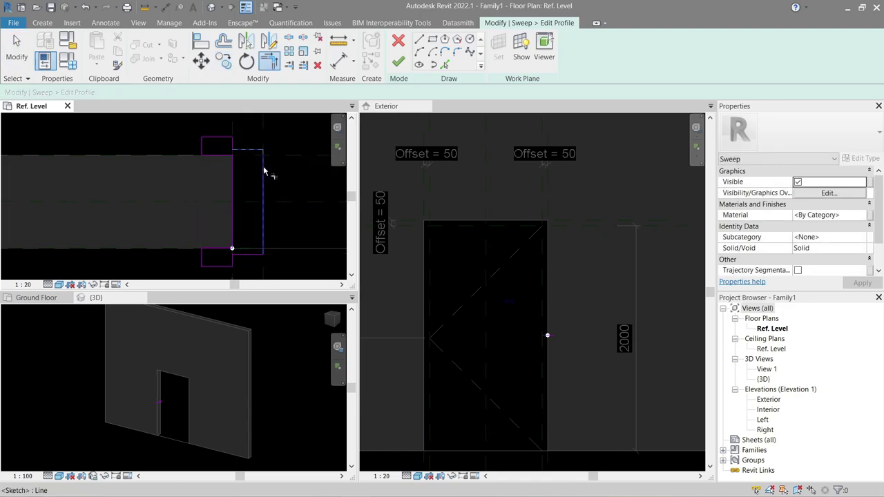
pyautogui.press('Escape')
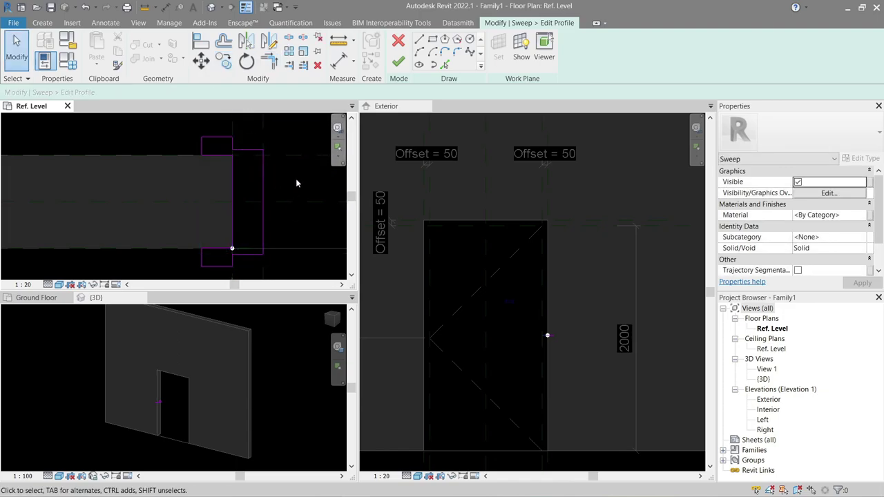
# - Move the 50-long top horizontal sketch line higher
pyautogui.moveTo(299, 183); pyautogui.dragTo(270, 234, button='middle')
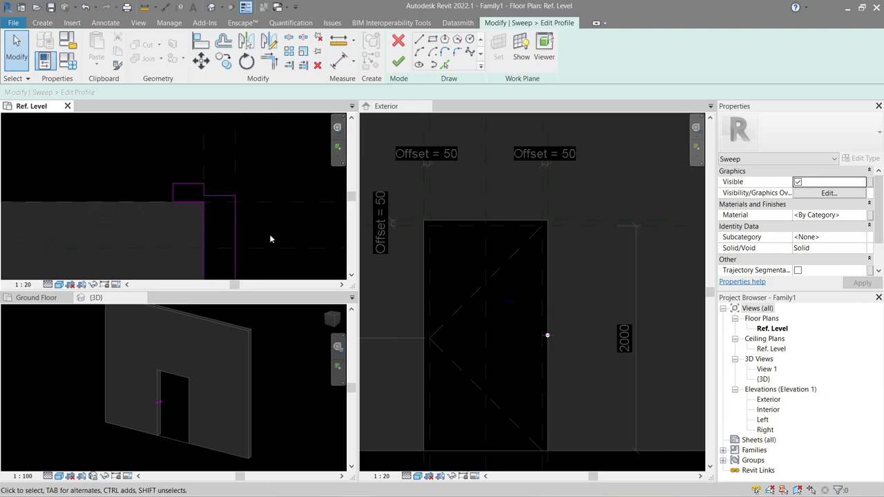
pyautogui.press('a')
pyautogui.press('l')
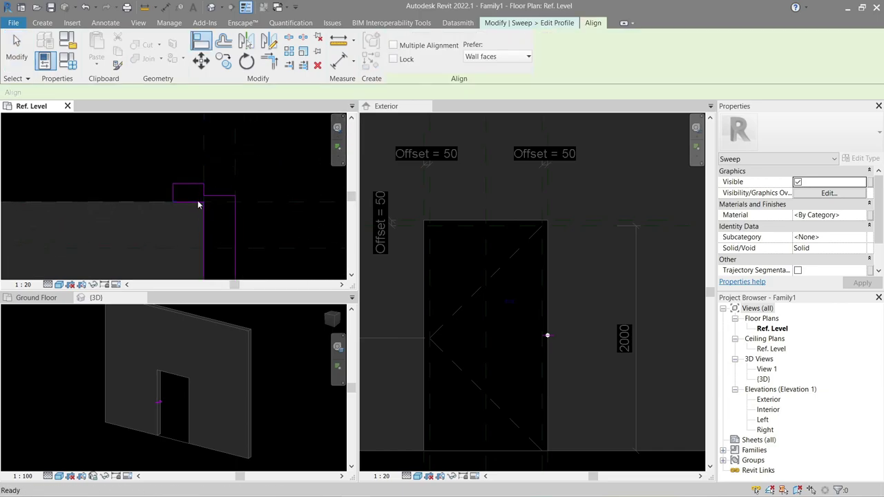
pyautogui.press('Escape')
pyautogui.click(189, 194)
pyautogui.moveTo(189, 190); pyautogui.dragTo(191, 165)
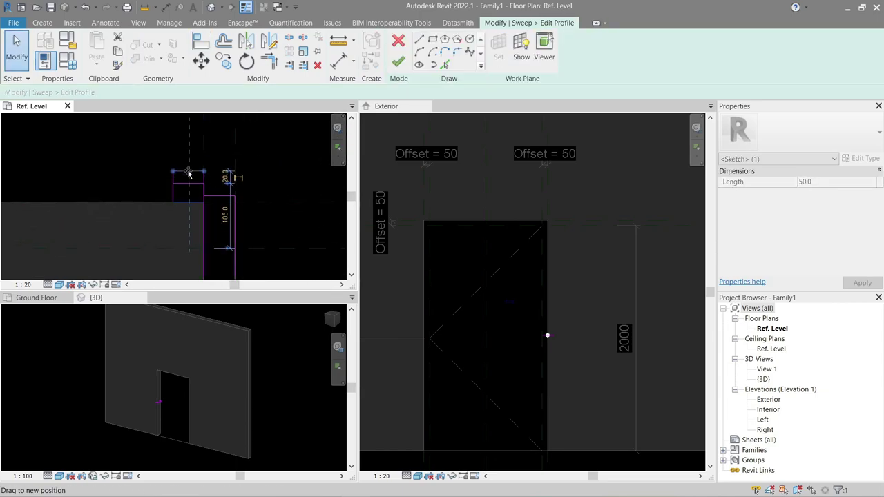
# - Align a profile sketch line onto the wall face with AL
pyautogui.press('a')
pyautogui.press('l')
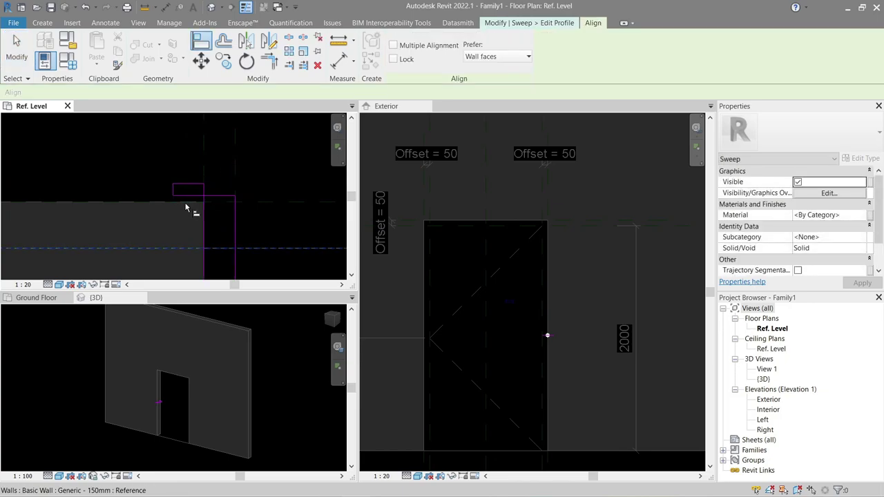
pyautogui.click(141, 204)
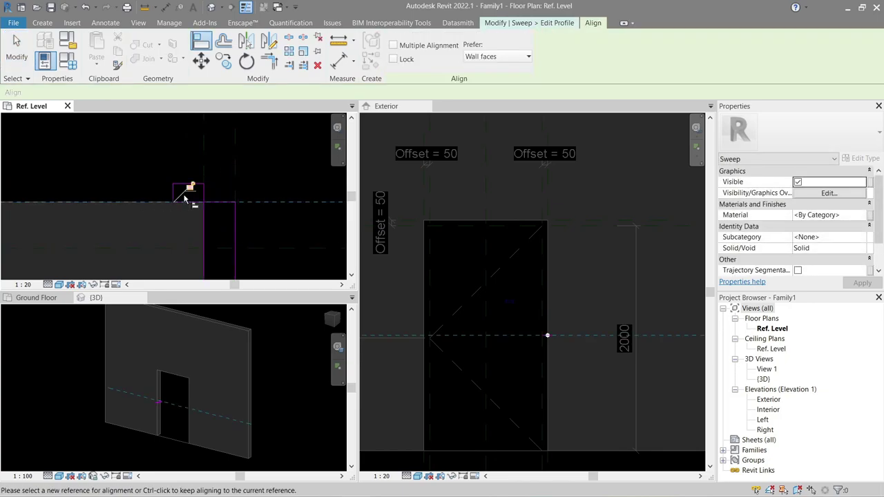
pyautogui.click(210, 209)
pyautogui.press('Escape')
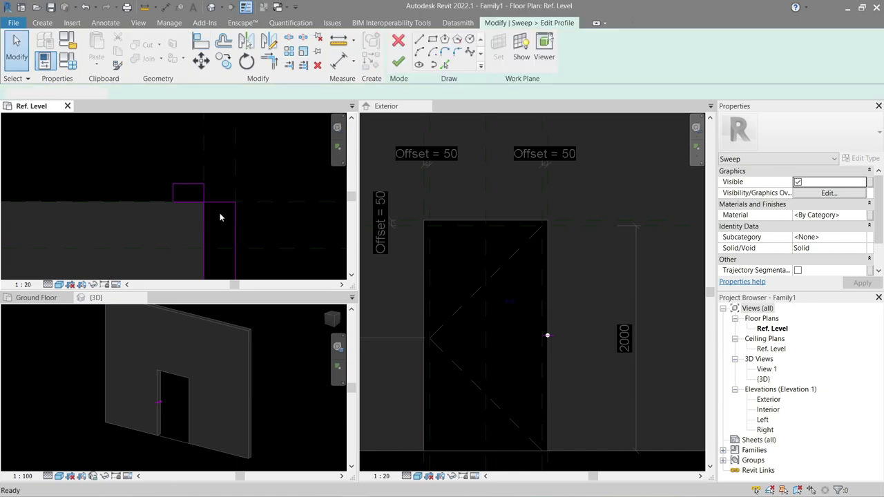
# - Drag the profile's right edge outward and select the 150 mm edge
pyautogui.moveTo(234, 214); pyautogui.dragTo(245, 208, button='middle')
pyautogui.scroll(2, 265, 201)
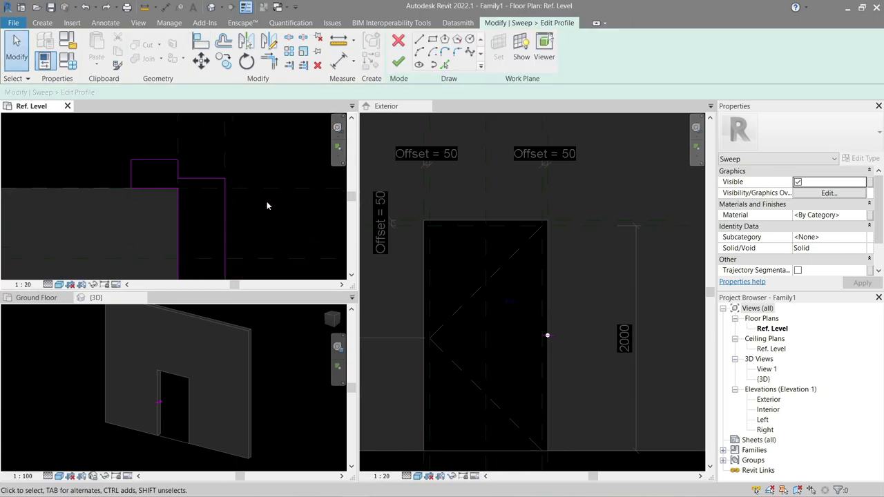
pyautogui.scroll(-2, 203, 187)
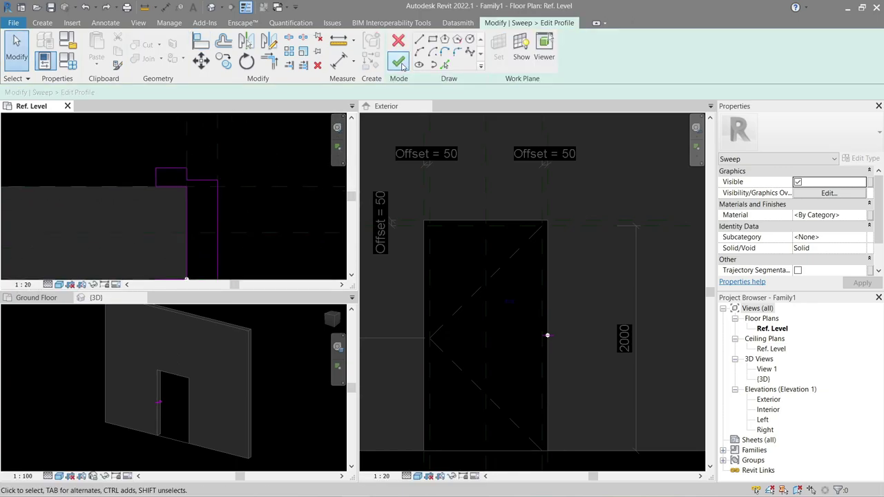
pyautogui.moveTo(224, 194)
pyautogui.mouseDown(button='middle')
pyautogui.moveTo(286, 161)
pyautogui.moveTo(283, 195)
pyautogui.mouseUp(button='middle')
pyautogui.moveTo(278, 189)
pyautogui.mouseDown()
pyautogui.moveTo(327, 178)
pyautogui.moveTo(276, 173)
pyautogui.mouseUp()
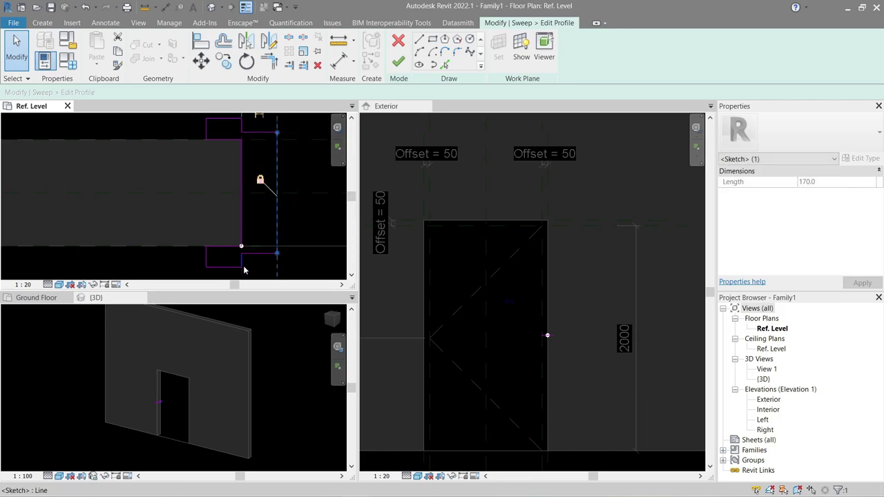
pyautogui.moveTo(251, 272)
pyautogui.mouseDown(button='middle')
pyautogui.moveTo(248, 154)
pyautogui.moveTo(237, 198)
pyautogui.mouseUp(button='middle')
pyautogui.click(256, 181)
pyautogui.click(237, 196)
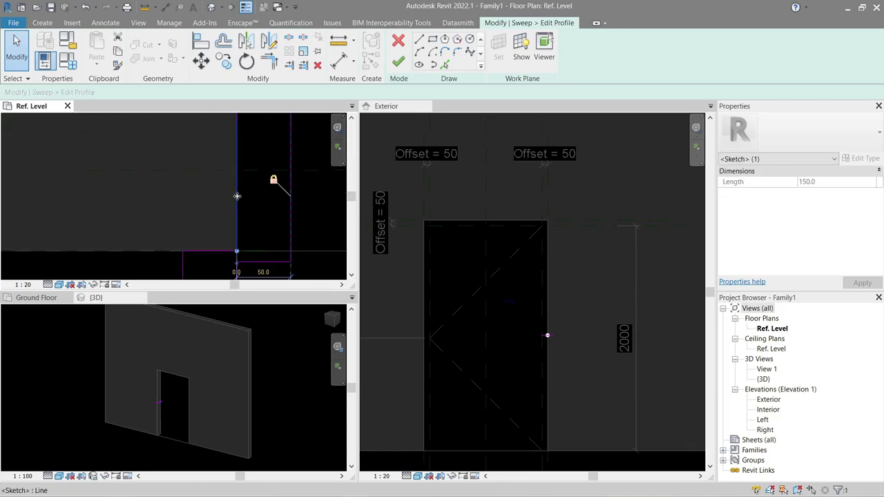
# - Align the selected profile edge onto its reference line
pyautogui.moveTo(254, 196); pyautogui.dragTo(254, 197)
pyautogui.press('Escape')
pyautogui.press('a')
pyautogui.press('l')
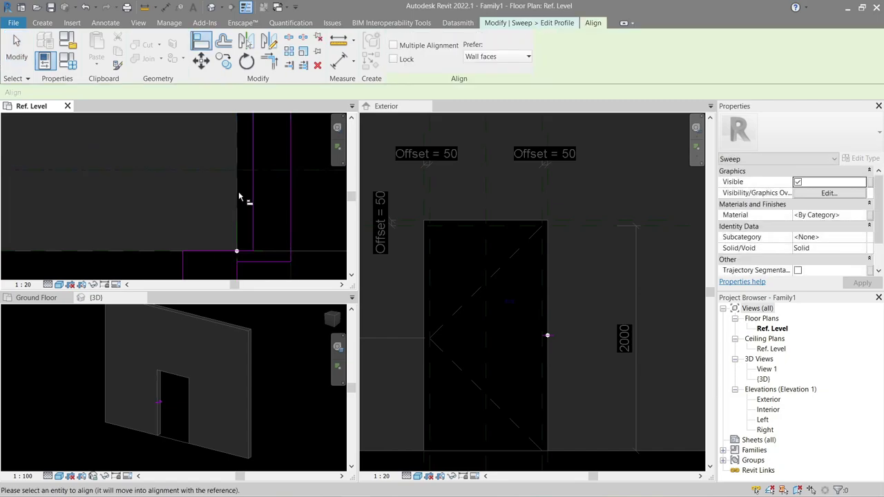
pyautogui.click(253, 203)
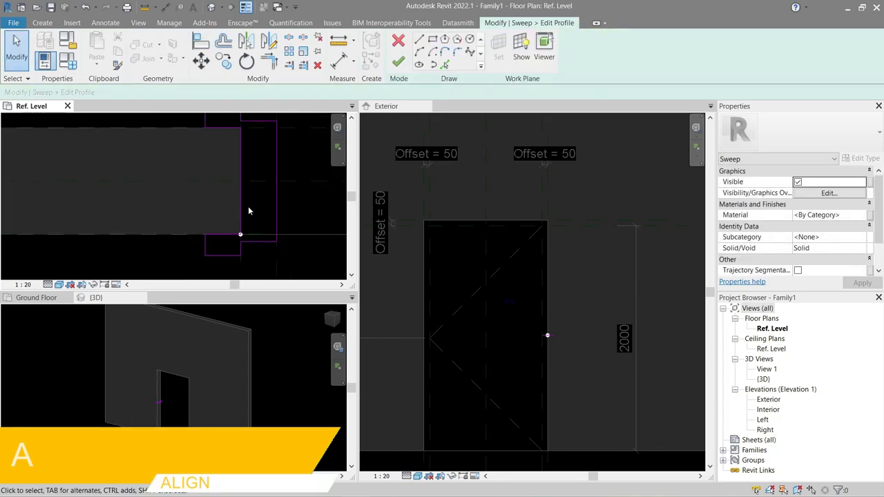
pyautogui.press('Escape')
pyautogui.press('Escape')
# - Select the short 20 mm profile edge and attempt an alignment, then cancel
pyautogui.moveTo(228, 188); pyautogui.dragTo(242, 204, button='middle')
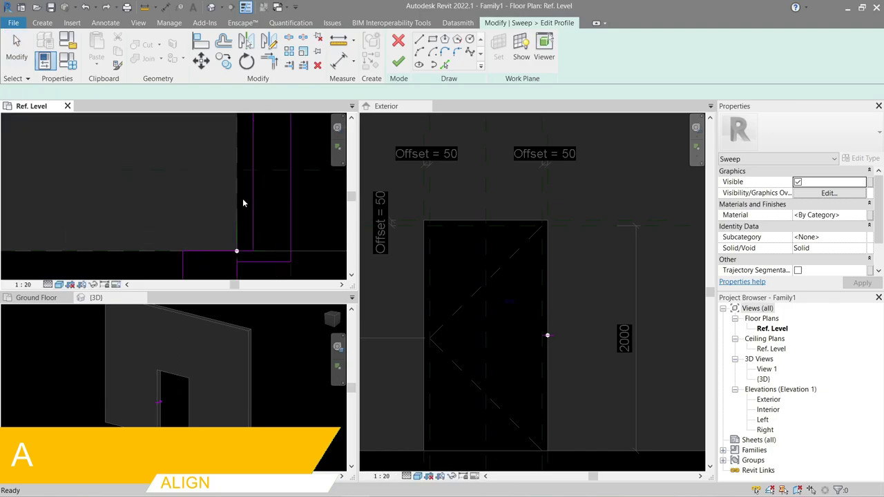
pyautogui.press('a')
pyautogui.press('l')
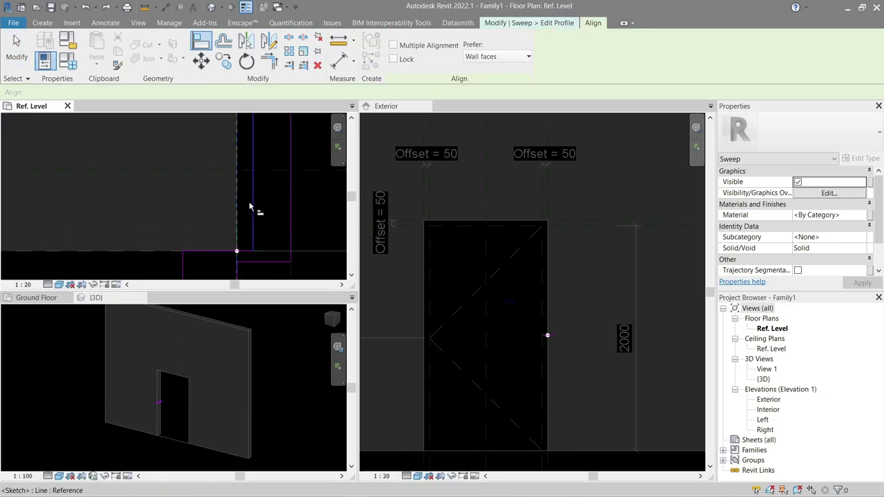
pyautogui.moveTo(253, 220); pyautogui.dragTo(286, 211, button='middle')
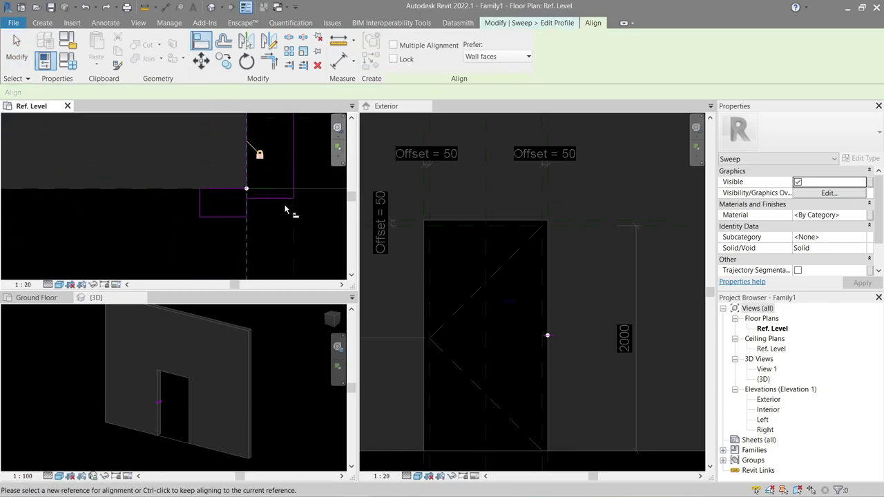
pyautogui.press('Escape')
pyautogui.click(251, 216)
pyautogui.scroll(3, 248, 207)
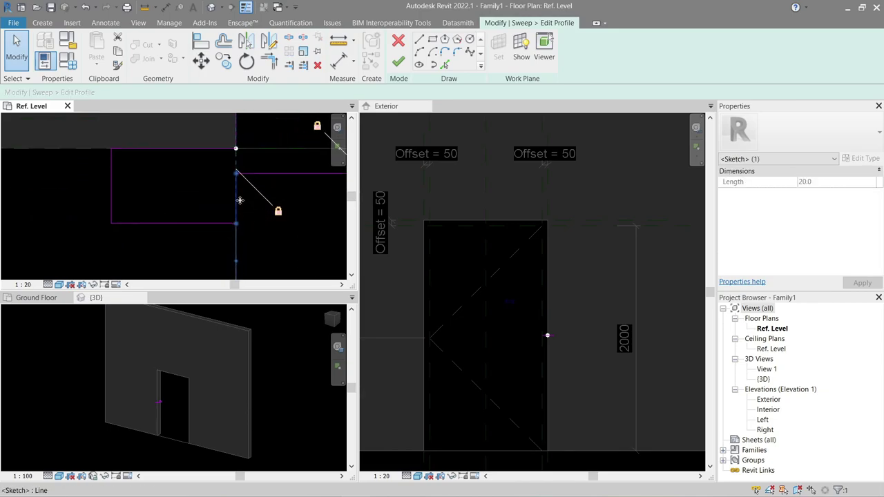
pyautogui.press('a')
pyautogui.press('l')
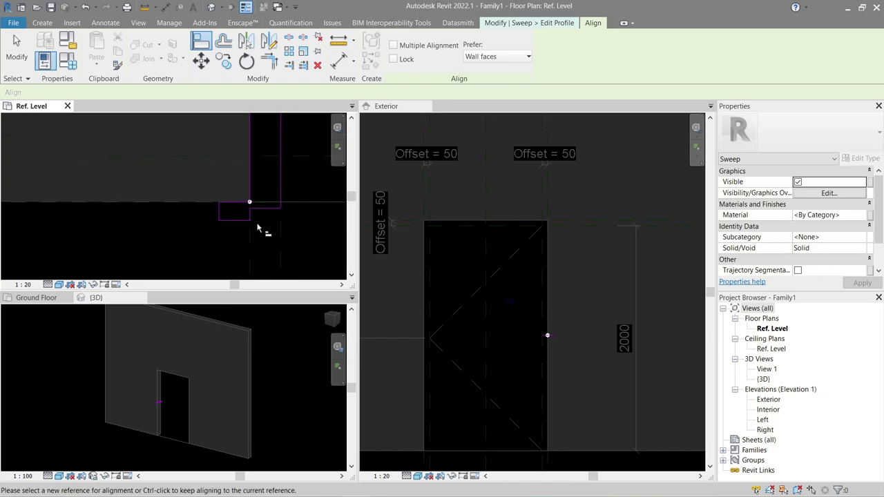
pyautogui.press('Escape')
pyautogui.moveTo(263, 217); pyautogui.dragTo(281, 245, button='middle')
pyautogui.scroll(-2, 247, 212)
# - Move the vertical profile edge right and align it to the reference plane
pyautogui.click(229, 203)
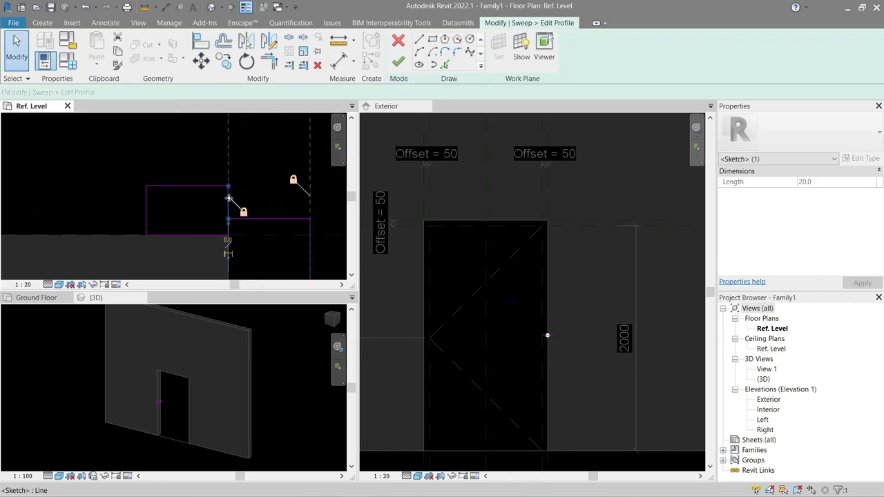
pyautogui.moveTo(229, 203); pyautogui.dragTo(277, 200)
pyautogui.press('Escape')
pyautogui.press('a')
pyautogui.press('l')
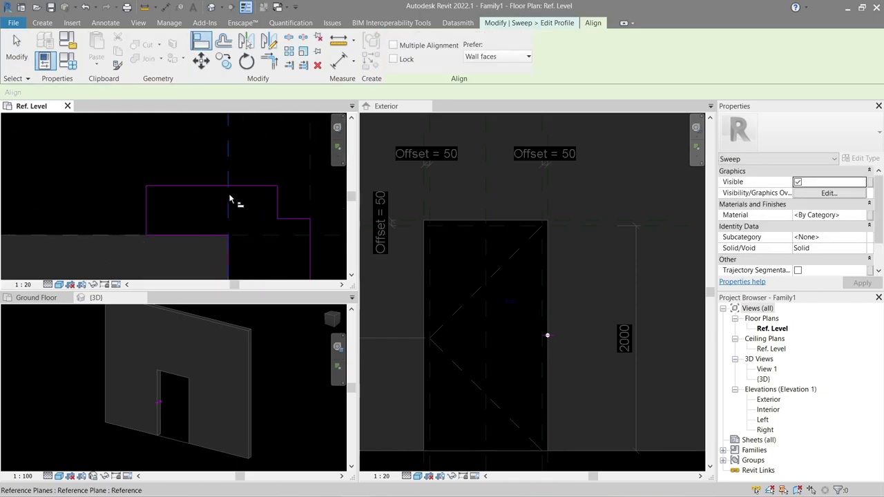
pyautogui.click(229, 199)
pyautogui.click(277, 204)
pyautogui.scroll(-2, 254, 223)
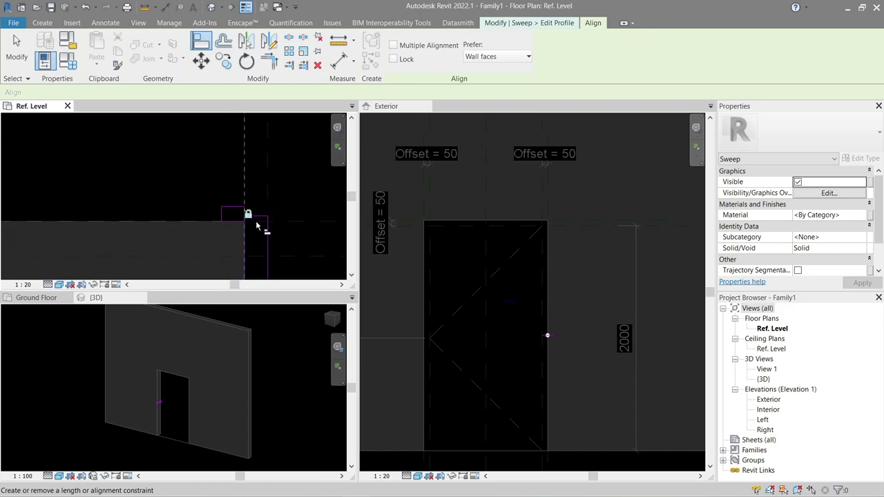
pyautogui.moveTo(258, 227); pyautogui.dragTo(258, 173, button='middle')
pyautogui.press('Escape')
# - Shift the 50 mm horizontal profile edge a small distance with Move
pyautogui.scroll(2, 238, 214)
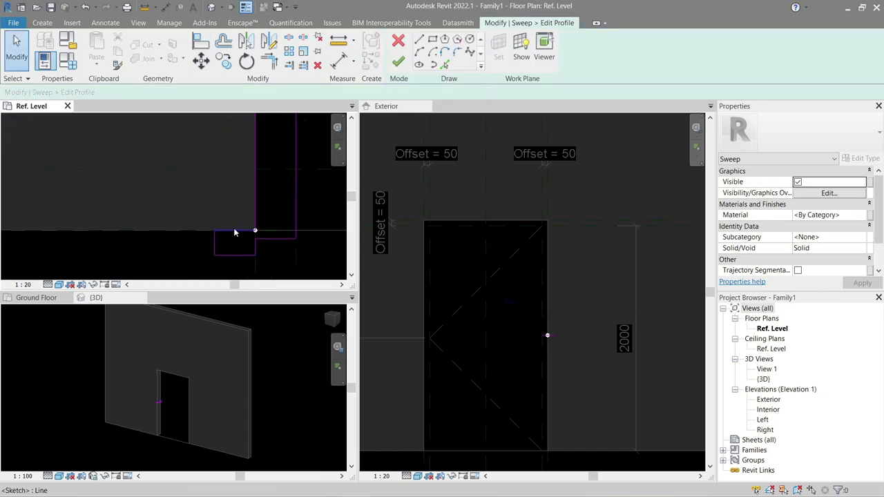
pyautogui.click(241, 237)
pyautogui.scroll(2, 231, 213)
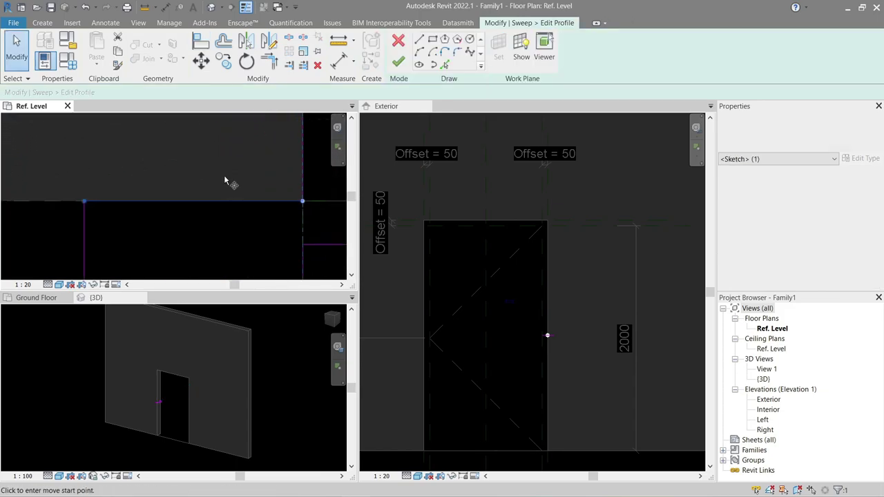
pyautogui.press('m')
pyautogui.press('v')
pyautogui.press('Return')
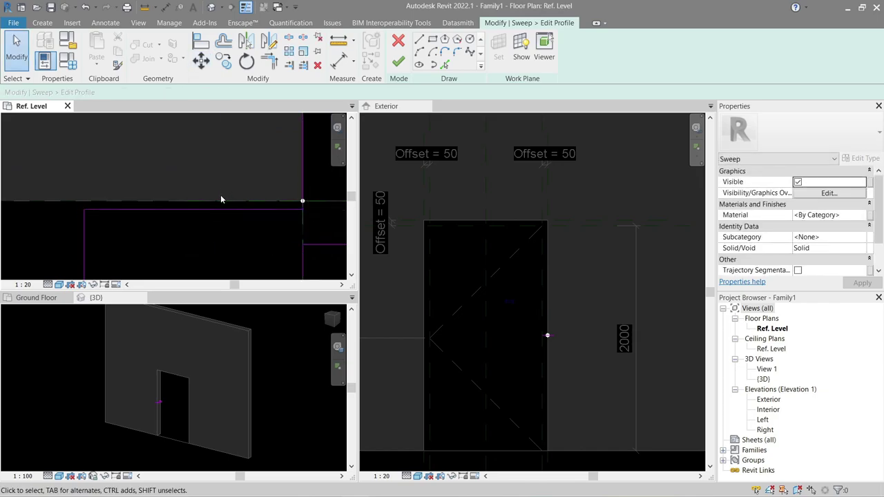
# - Reposition the 50 mm horizontal profile edge to a new spot with MV
pyautogui.press('a')
pyautogui.press('l')
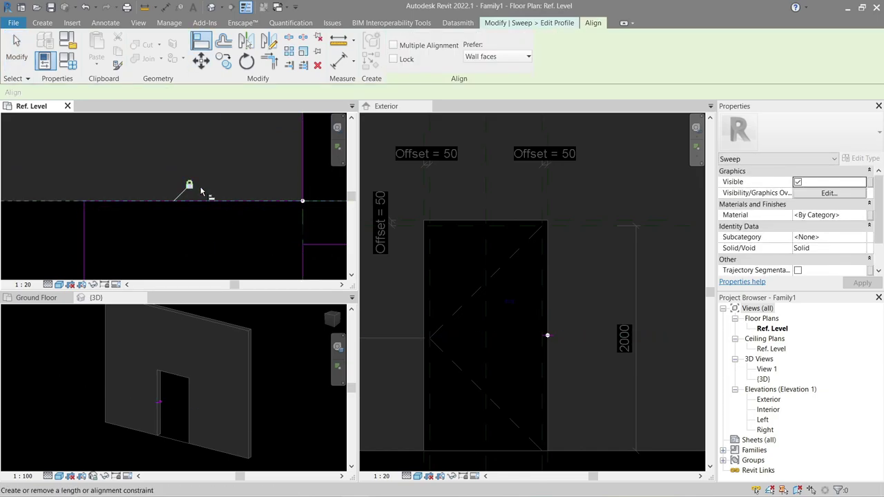
pyautogui.moveTo(197, 192); pyautogui.dragTo(218, 216, button='middle')
pyautogui.press('Escape')
pyautogui.press('Escape')
pyautogui.click(226, 173)
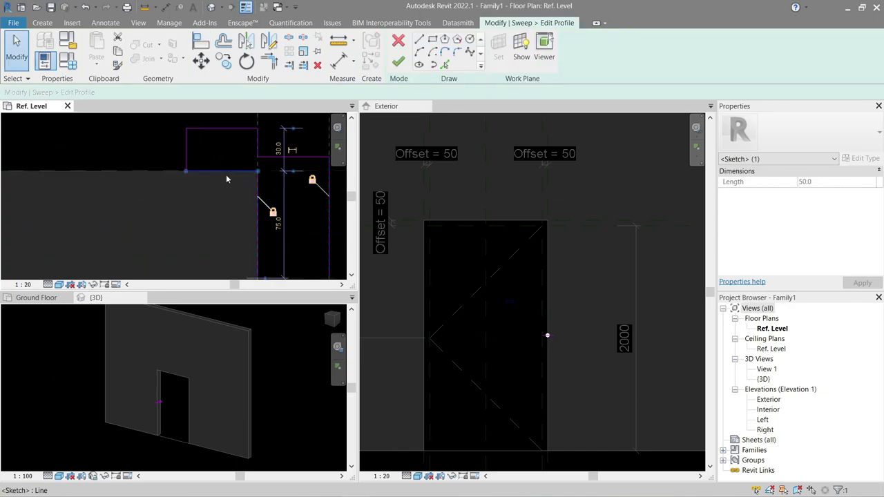
pyautogui.moveTo(226, 179); pyautogui.dragTo(221, 239, button='middle')
pyautogui.press('m')
pyautogui.press('v')
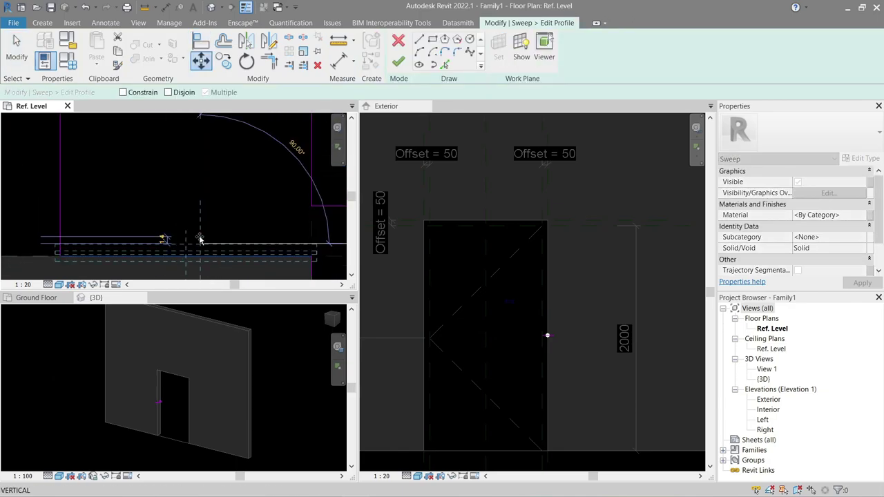
pyautogui.click(200, 239)
# - Align profile edges to the exterior reference plane
pyautogui.press('a')
pyautogui.press('l')
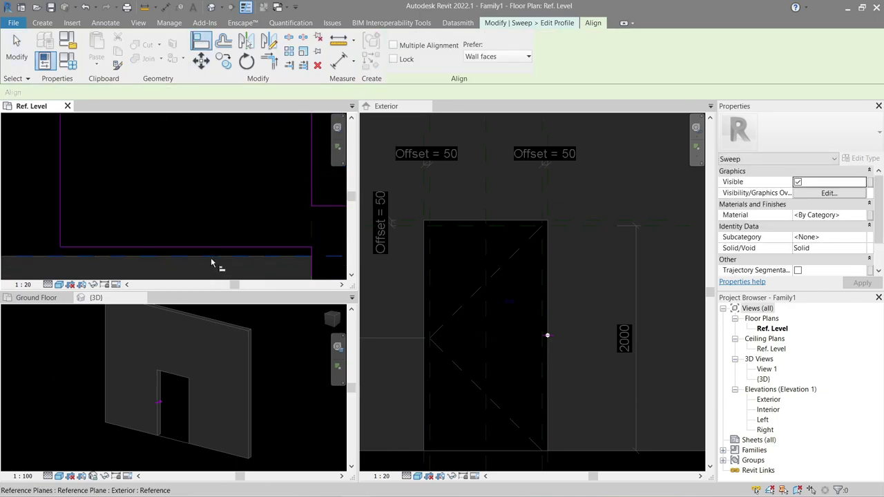
pyautogui.click(216, 251)
pyautogui.scroll(-3, 221, 252)
pyautogui.moveTo(225, 249)
pyautogui.mouseDown(button='middle')
pyautogui.moveTo(218, 143)
pyautogui.moveTo(202, 191)
pyautogui.mouseUp(button='middle')
pyautogui.press('Escape')
pyautogui.press('Escape')
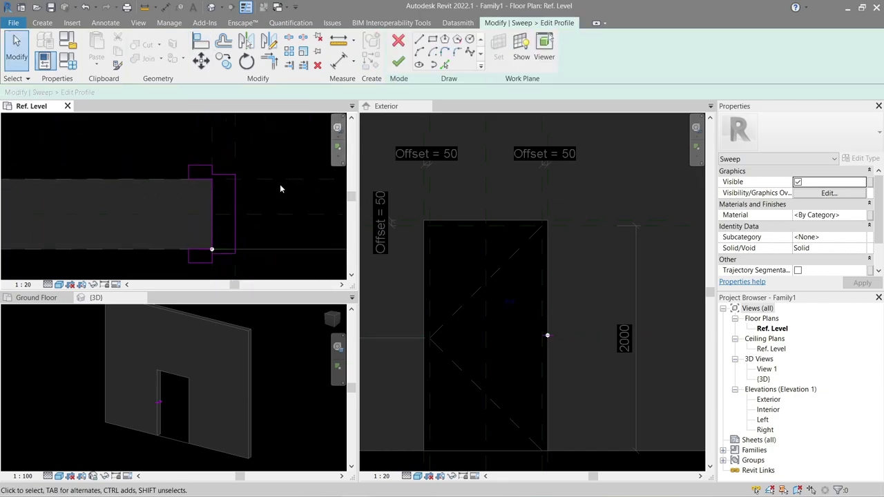
pyautogui.scroll(2, 280, 188)
pyautogui.scroll(2, 253, 177)
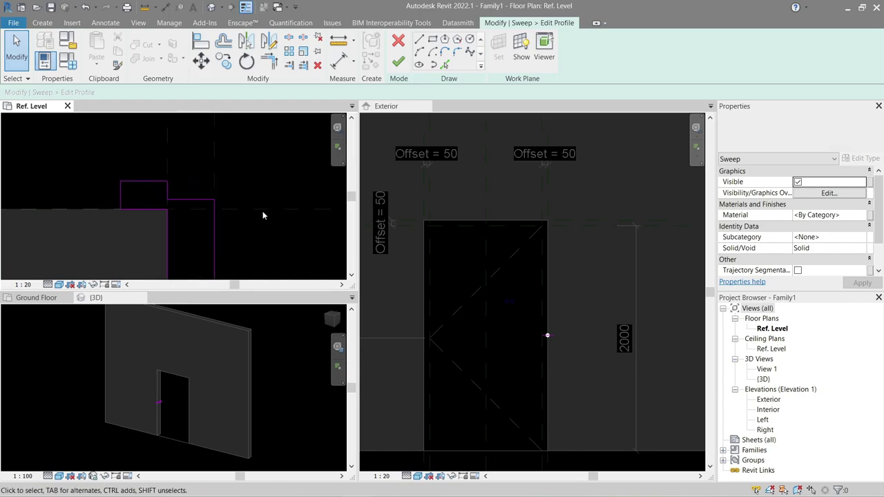
pyautogui.moveTo(253, 177); pyautogui.dragTo(198, 198, button='middle')
# - Begin placing an aligned dimension reading 50 on the profile corner
pyautogui.press('d')
pyautogui.press('i')
pyautogui.scroll(2, 229, 196)
pyautogui.scroll(1, 228, 195)
pyautogui.scroll(-1, 229, 196)
# - Label the new 50 dimension with the Frame Width parameter
pyautogui.moveTo(207, 177); pyautogui.dragTo(233, 98, button='middle')
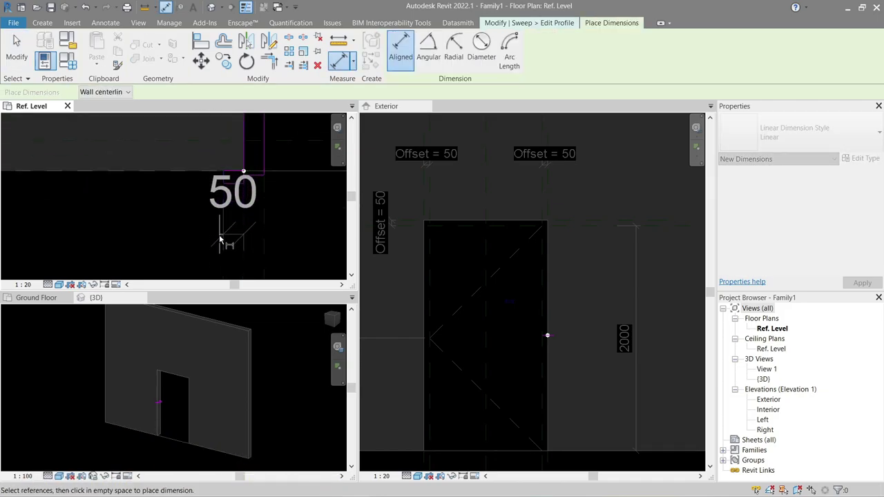
pyautogui.moveTo(216, 255); pyautogui.dragTo(204, 245, button='middle')
pyautogui.press('Escape')
pyautogui.press('Escape')
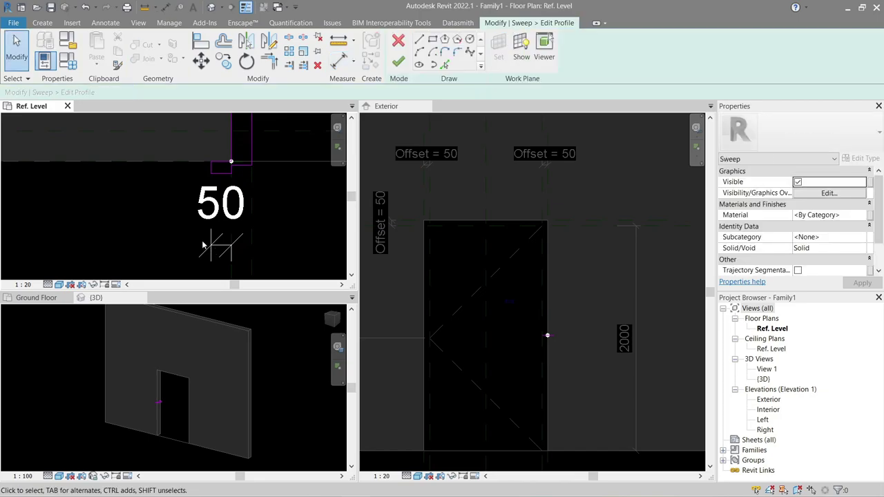
pyautogui.click(220, 211)
pyautogui.scroll(-2, 221, 215)
pyautogui.press('Escape')
pyautogui.click(221, 211)
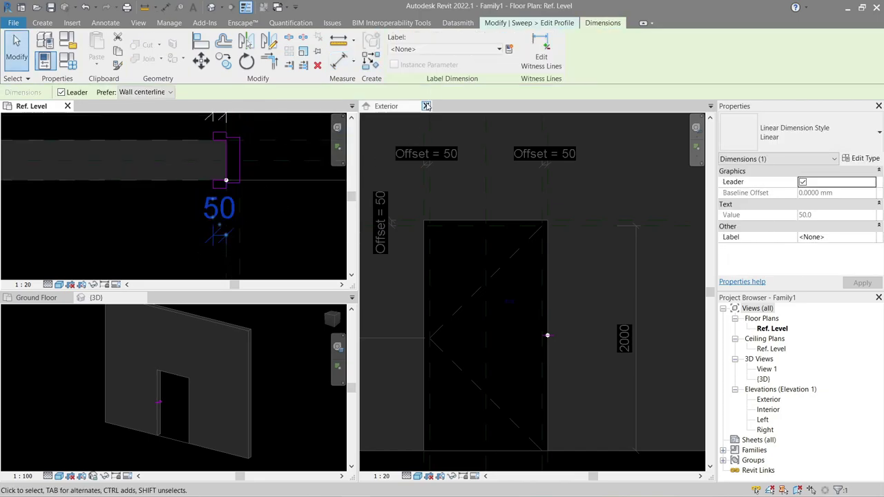
pyautogui.click(439, 49)
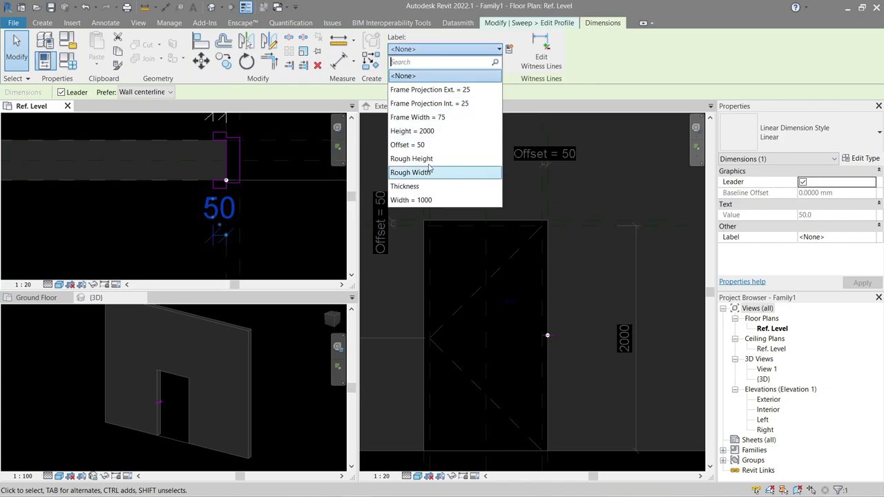
pyautogui.click(430, 118)
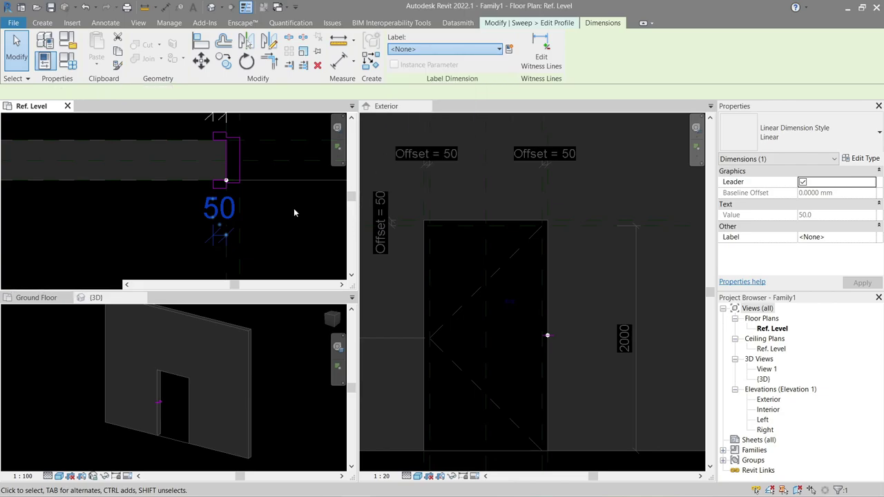
pyautogui.scroll(3, 293, 208)
pyautogui.press('Escape')
# - Assign Frame Width to the frame's other width dimension
pyautogui.click(426, 154)
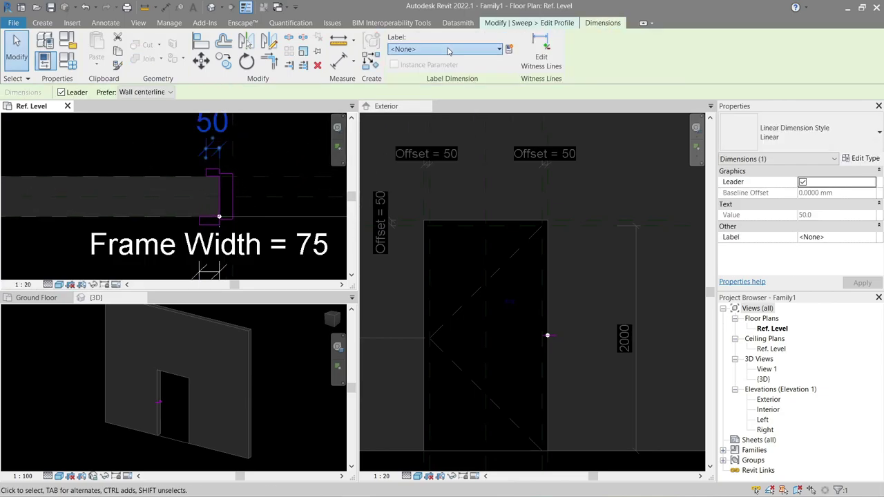
pyautogui.click(445, 49)
pyautogui.click(428, 117)
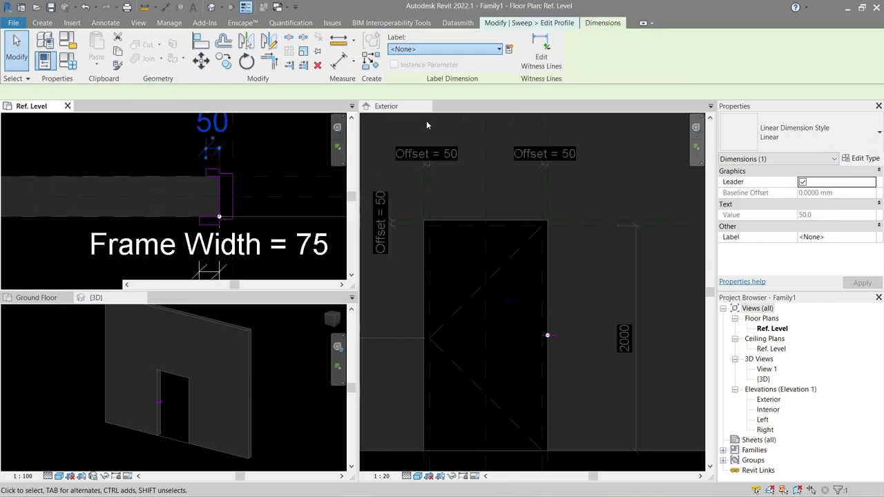
pyautogui.click(269, 170)
pyautogui.scroll(3, 258, 167)
pyautogui.moveTo(232, 167); pyautogui.dragTo(259, 194, button='middle')
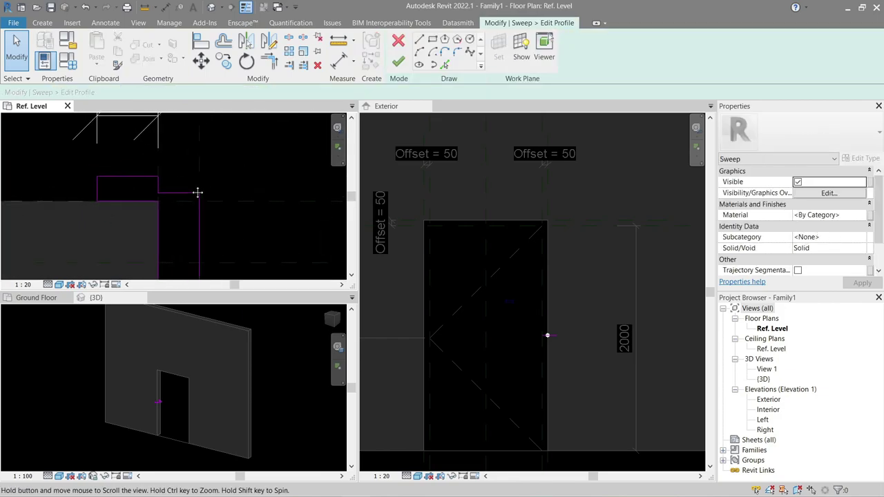
# - Dimension the two 20 mm profile projections with aligned dimensions
pyautogui.press('d')
pyautogui.press('i')
pyautogui.scroll(3, 190, 212)
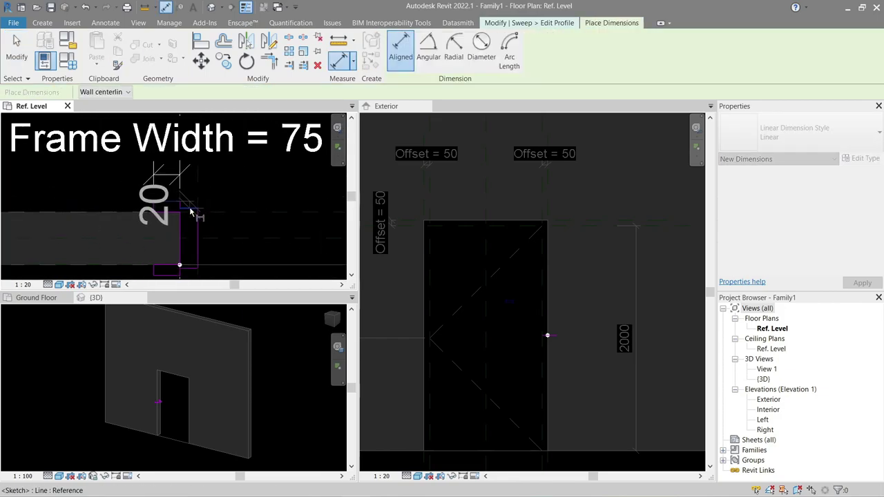
pyautogui.moveTo(173, 214); pyautogui.dragTo(171, 164, button='middle')
pyautogui.press('Escape')
pyautogui.scroll(2, 207, 194)
pyautogui.press('d')
pyautogui.press('i')
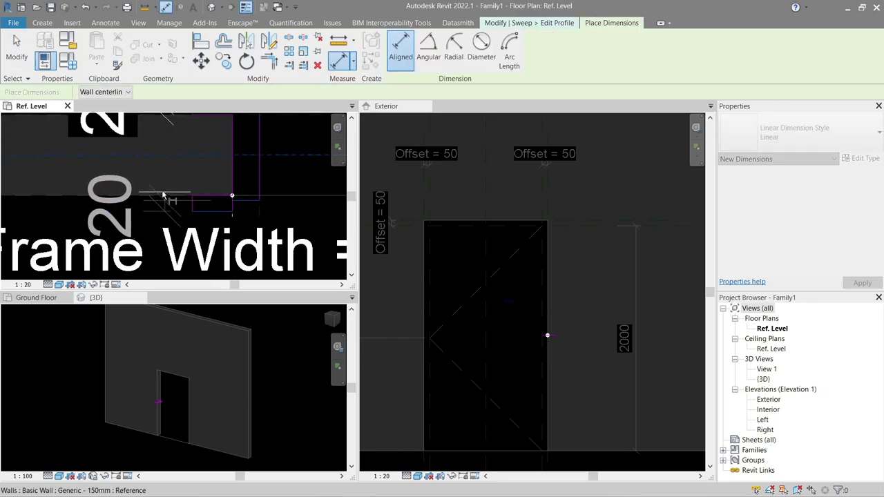
pyautogui.scroll(-2, 166, 196)
pyautogui.press('Escape')
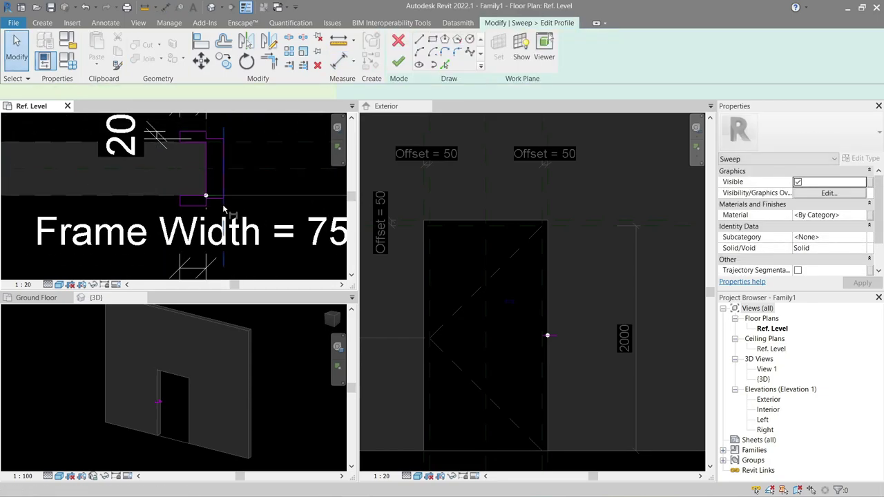
pyautogui.press('d')
pyautogui.press('i')
pyautogui.scroll(2, 207, 200)
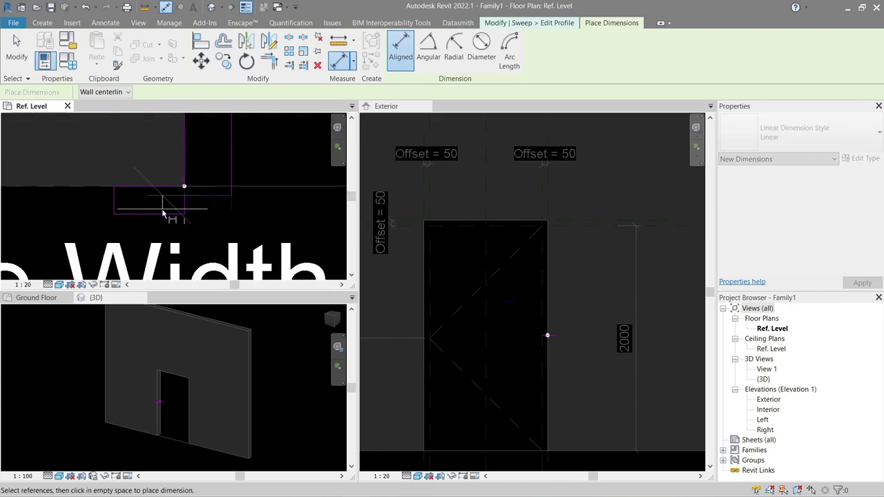
pyautogui.scroll(-2, 193, 207)
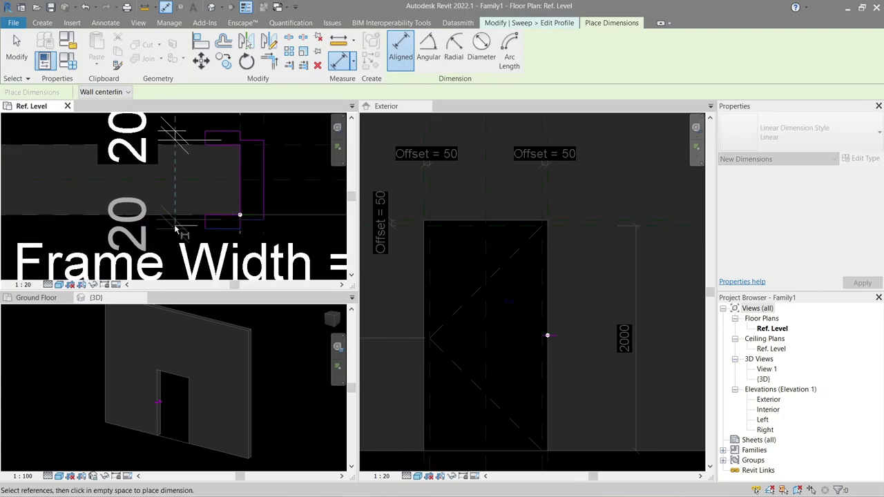
pyautogui.press('Escape')
# - Label the upper 20 dimension Frame Projection Ext. and the lower one Frame Projection Int
pyautogui.scroll(-3, 159, 207)
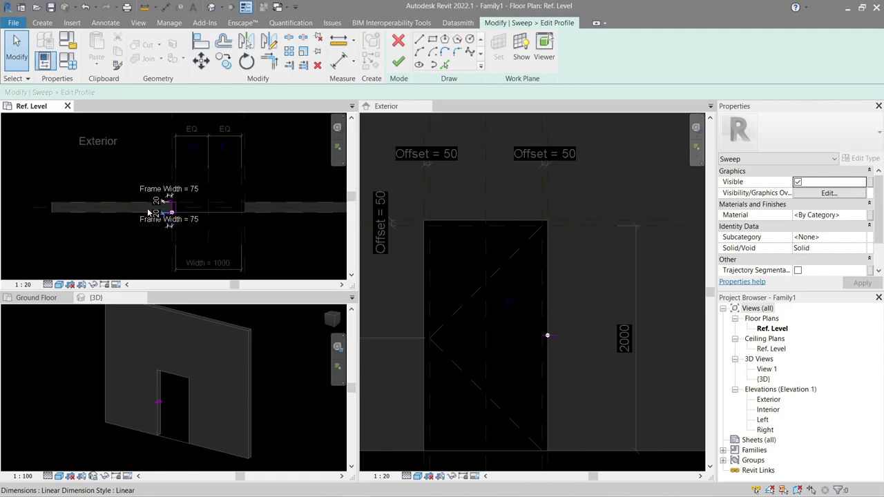
pyautogui.scroll(2, 149, 213)
pyautogui.scroll(2, 148, 213)
pyautogui.click(177, 185)
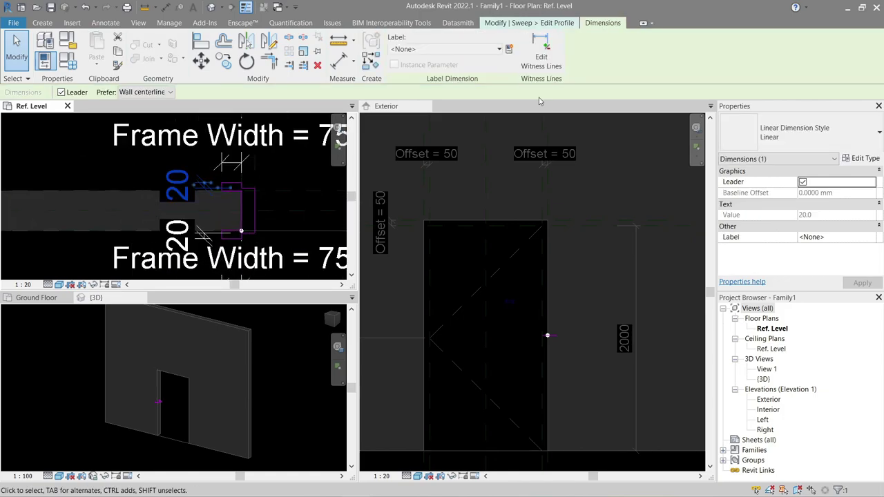
pyautogui.click(480, 49)
pyautogui.click(450, 90)
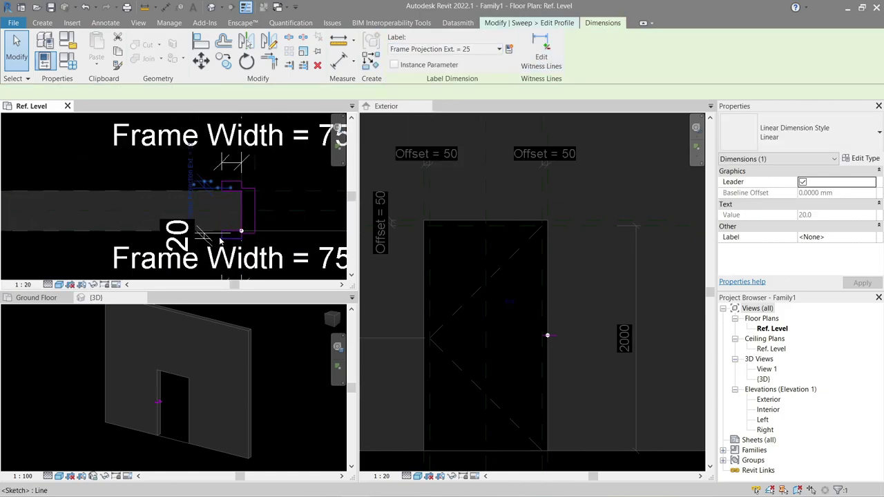
pyautogui.press('Escape')
pyautogui.click(204, 244)
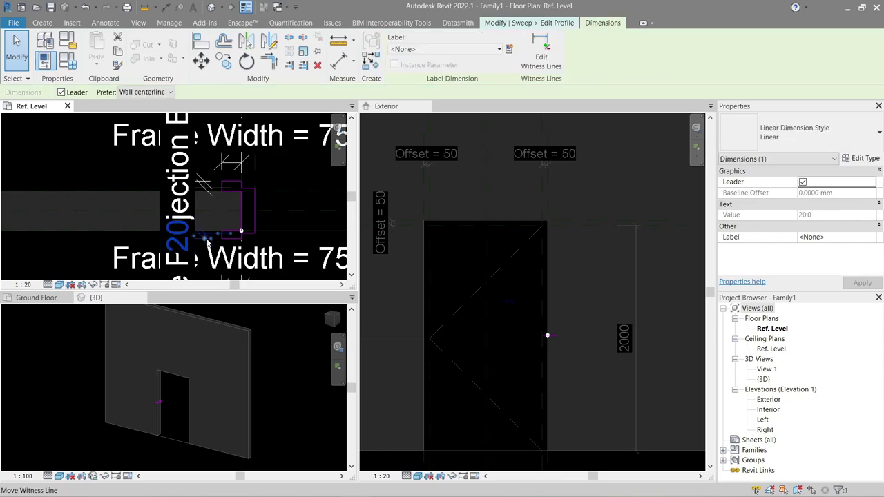
pyautogui.click(444, 49)
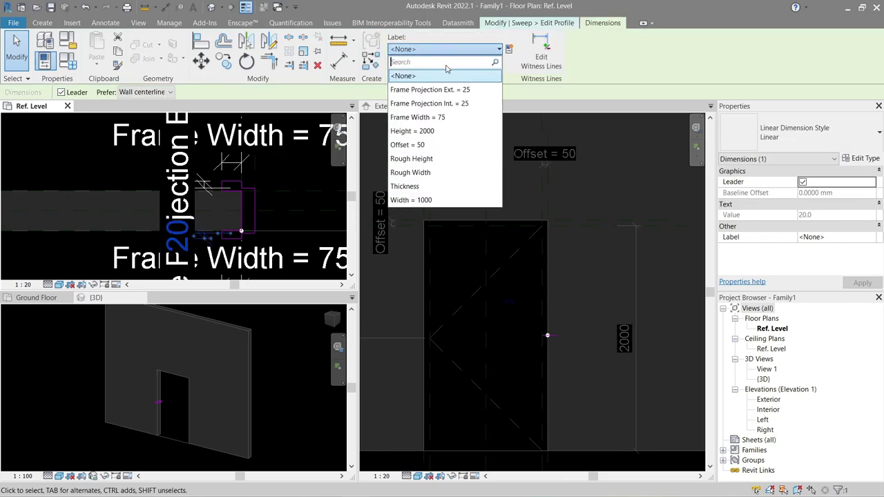
pyautogui.click(449, 103)
pyautogui.press('Escape')
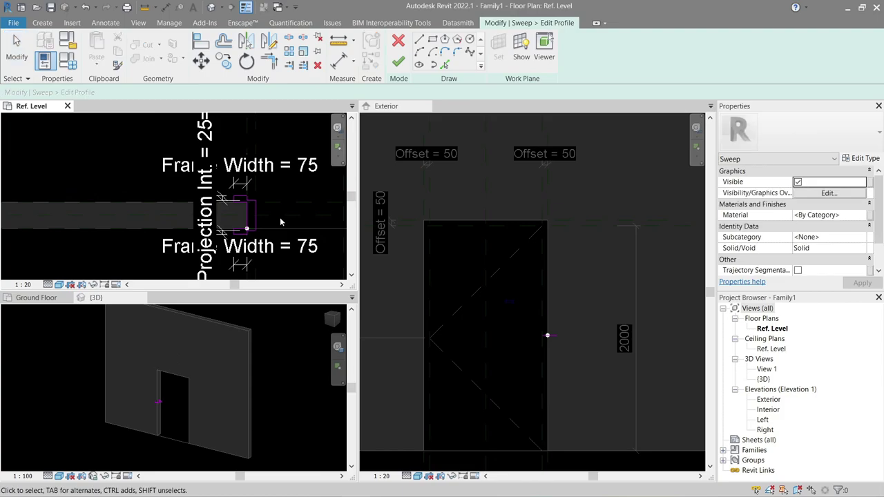
# - Add two 10 mm aligned dimensions to the frame profile with DI
pyautogui.scroll(2, 279, 217)
pyautogui.scroll(2, 277, 209)
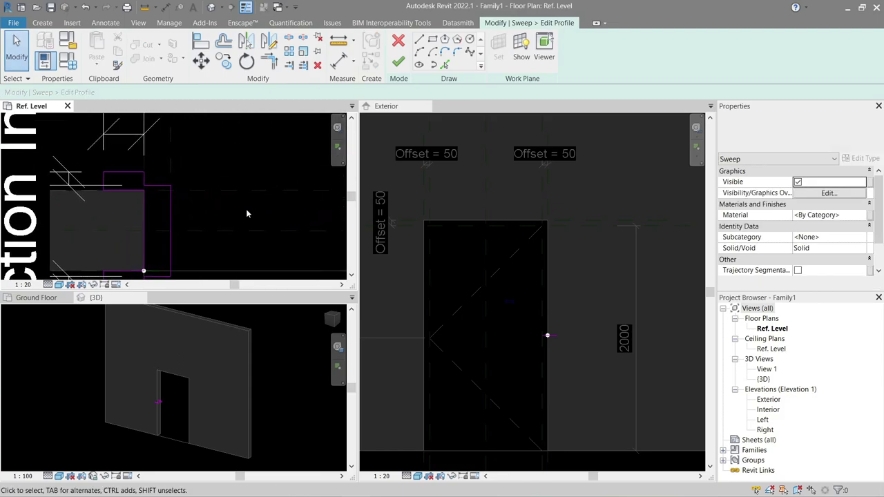
pyautogui.scroll(2, 243, 213)
pyautogui.press('d')
pyautogui.press('i')
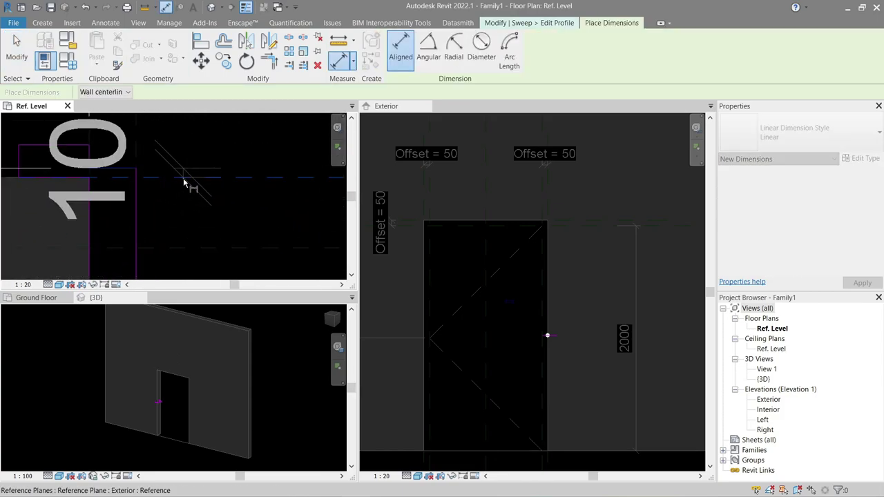
pyautogui.scroll(-3, 228, 193)
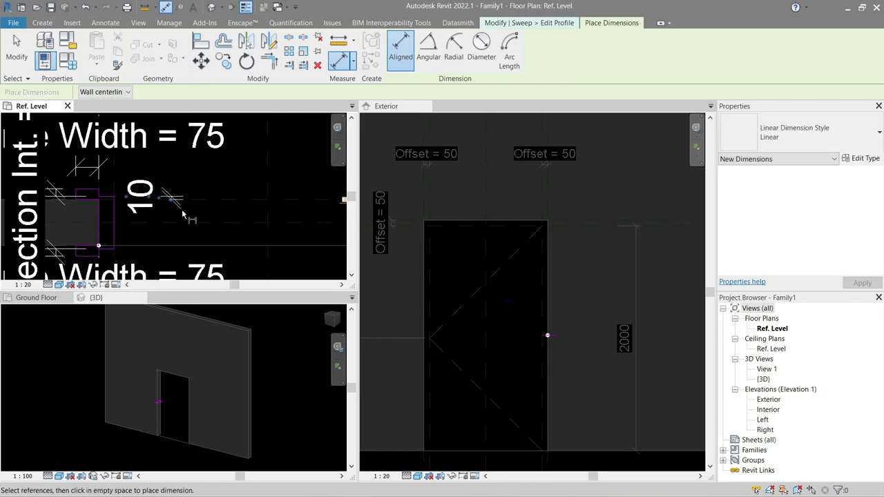
pyautogui.scroll(1, 306, 197)
pyautogui.scroll(-1, 286, 211)
pyautogui.scroll(3, 118, 244)
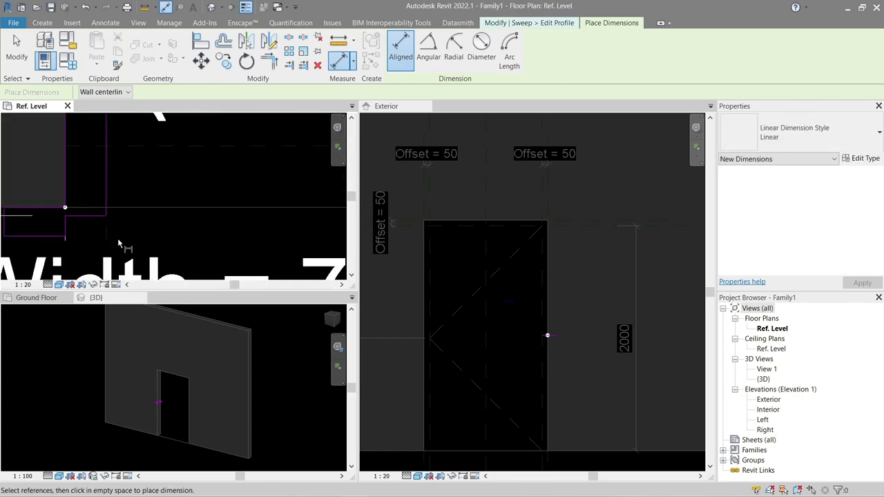
pyautogui.scroll(-2, 159, 211)
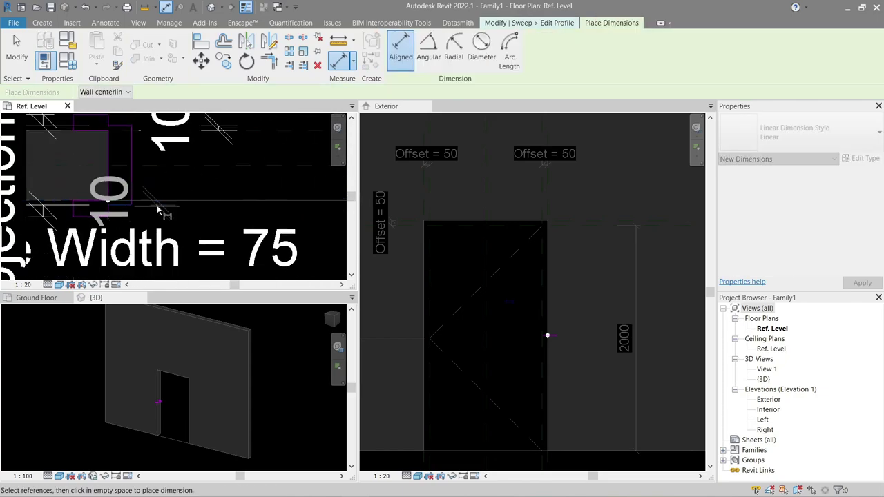
pyautogui.scroll(-2, 163, 207)
pyautogui.scroll(2, 180, 200)
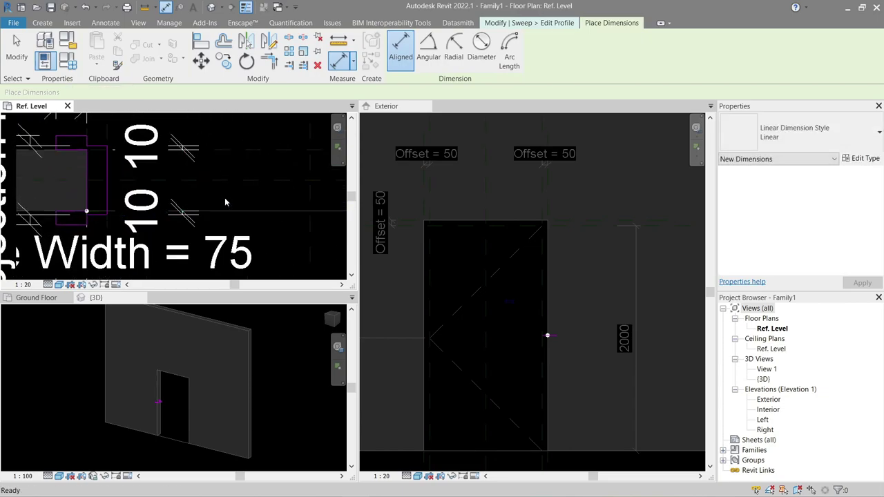
pyautogui.press('Escape')
pyautogui.scroll(-1, 164, 205)
pyautogui.scroll(1, 99, 212)
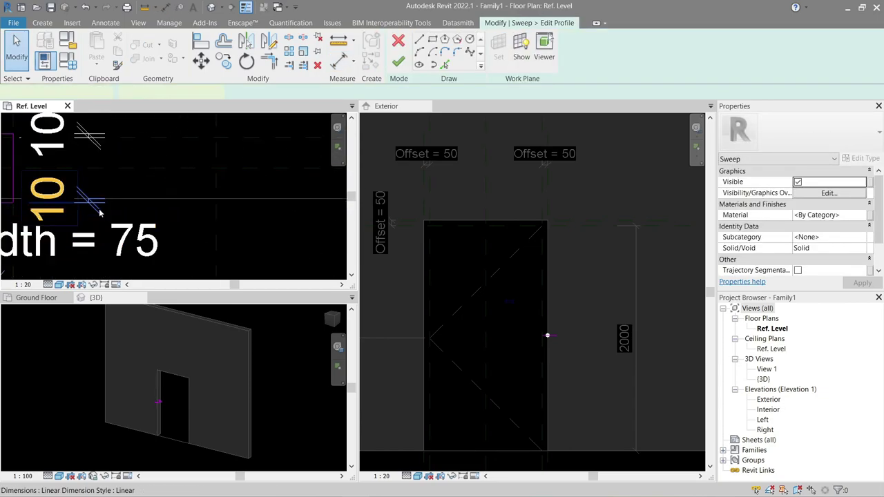
pyautogui.scroll(1, 99, 213)
# - Check one of the new 10 dimensions and recentre the plan on the whole profile
pyautogui.click(98, 213)
pyautogui.scroll(1, 203, 198)
pyautogui.scroll(-2, 178, 175)
pyautogui.click(178, 175)
pyautogui.moveTo(178, 175); pyautogui.dragTo(203, 193, button='middle')
pyautogui.scroll(-1, 213, 187)
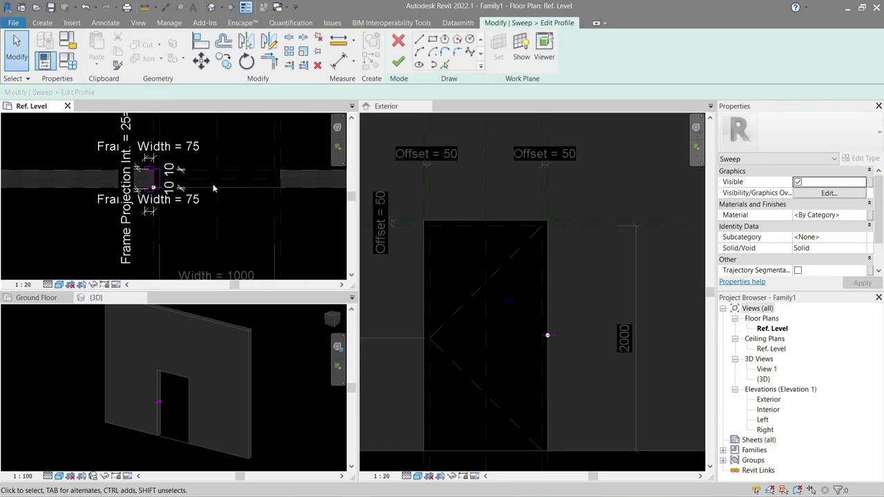
pyautogui.moveTo(211, 189)
pyautogui.mouseDown(button='middle')
pyautogui.moveTo(197, 191)
pyautogui.moveTo(210, 193)
pyautogui.mouseUp(button='middle')
pyautogui.scroll(2, 201, 203)
pyautogui.scroll(-2, 201, 204)
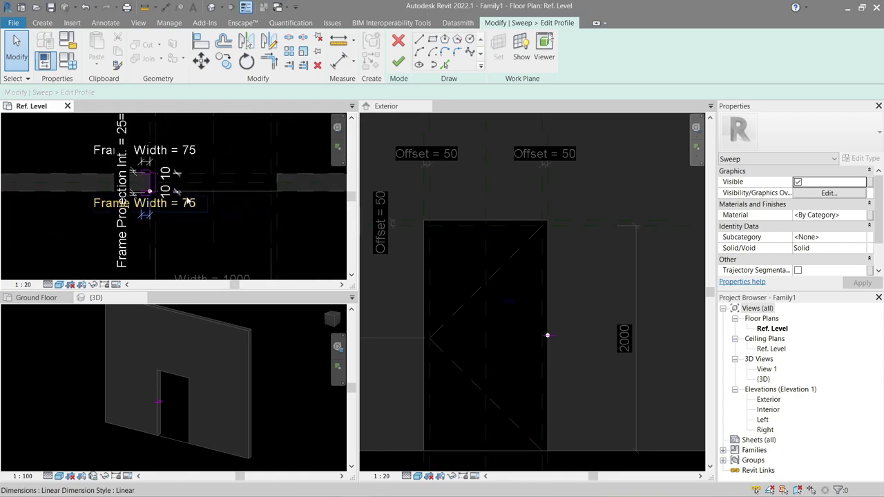
# - Finish the profile and sweep edits so the frame is built around the doorway
pyautogui.click(398, 63)
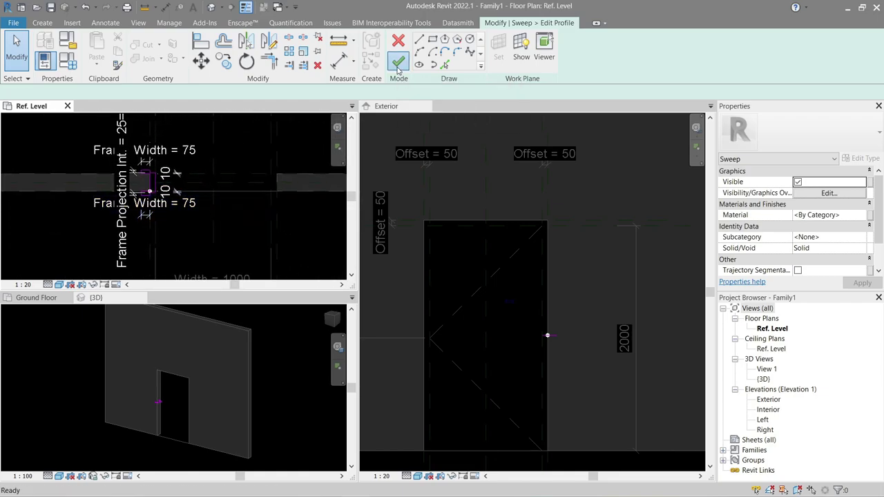
pyautogui.click(398, 63)
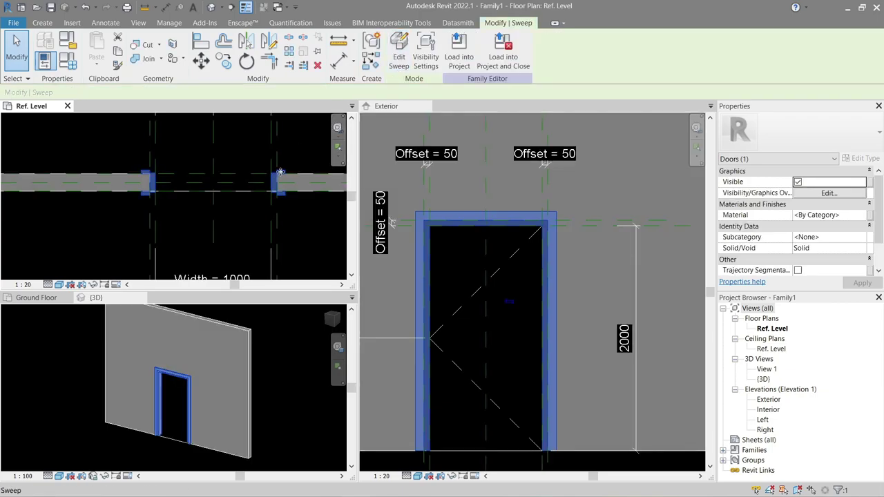
pyautogui.scroll(4, 198, 380)
pyautogui.moveTo(165, 389)
pyautogui.keyDown('shift'); pyautogui.mouseDown(button='middle')
pyautogui.moveTo(121, 354)
pyautogui.moveTo(187, 320)
pyautogui.moveTo(127, 378)
pyautogui.mouseUp(button='middle'); pyautogui.keyUp('shift')
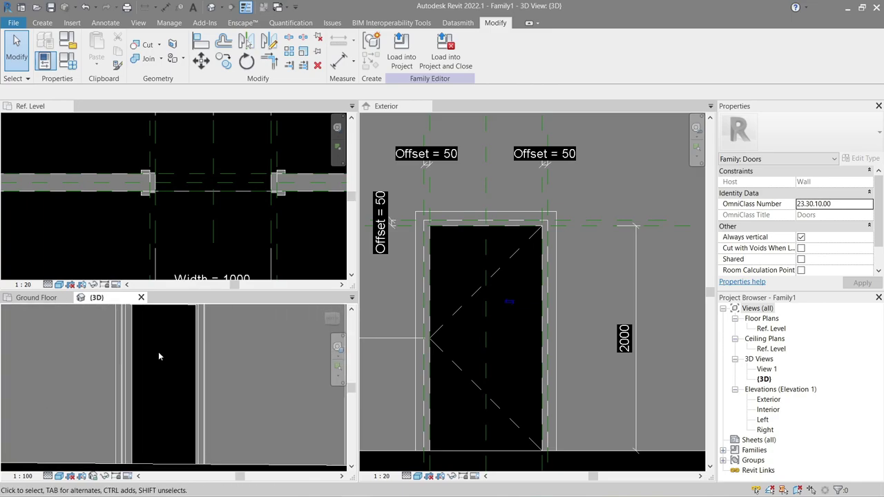
# - Change the 3D view's visual style, orbit to inspect the frame, then activate the Ref. Level plan
pyautogui.click(58, 476)
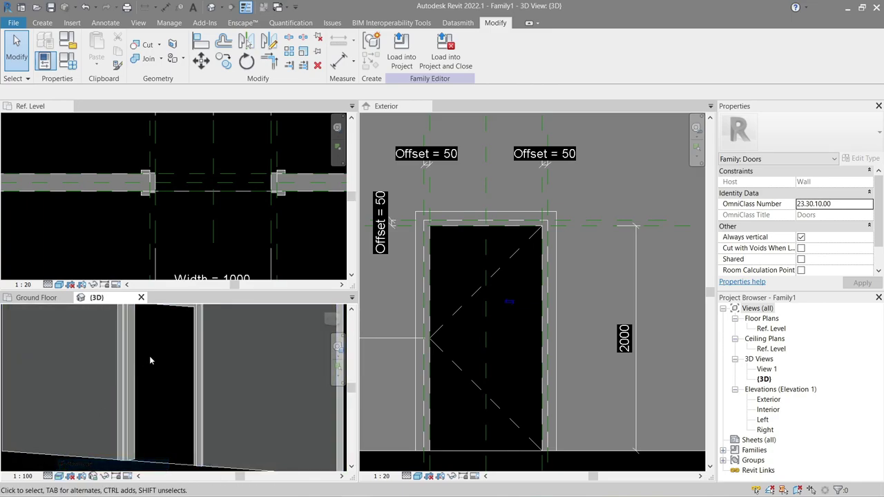
pyautogui.scroll(-5, 198, 356)
pyautogui.moveTo(197, 356)
pyautogui.keyDown('shift'); pyautogui.mouseDown(button='middle')
pyautogui.moveTo(105, 375)
pyautogui.moveTo(87, 355)
pyautogui.mouseUp(button='middle'); pyautogui.keyUp('shift')
pyautogui.scroll(-3, 87, 355)
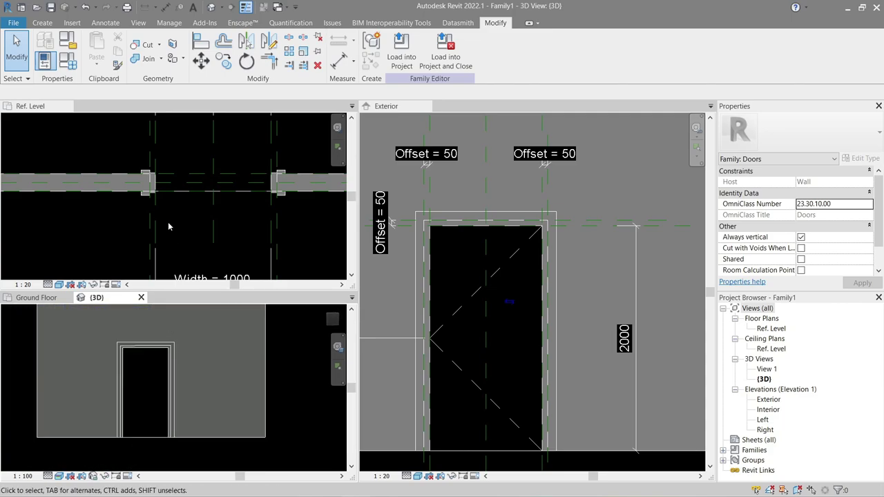
pyautogui.scroll(-2, 153, 211)
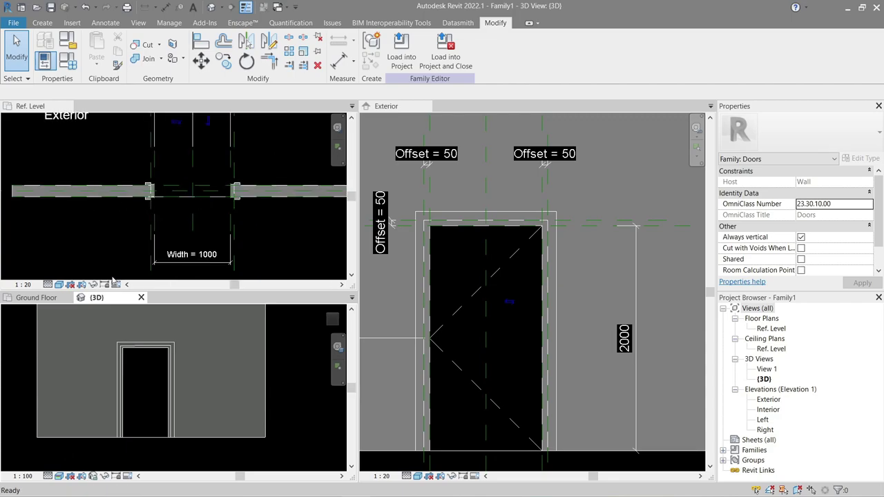
pyautogui.click(80, 211)
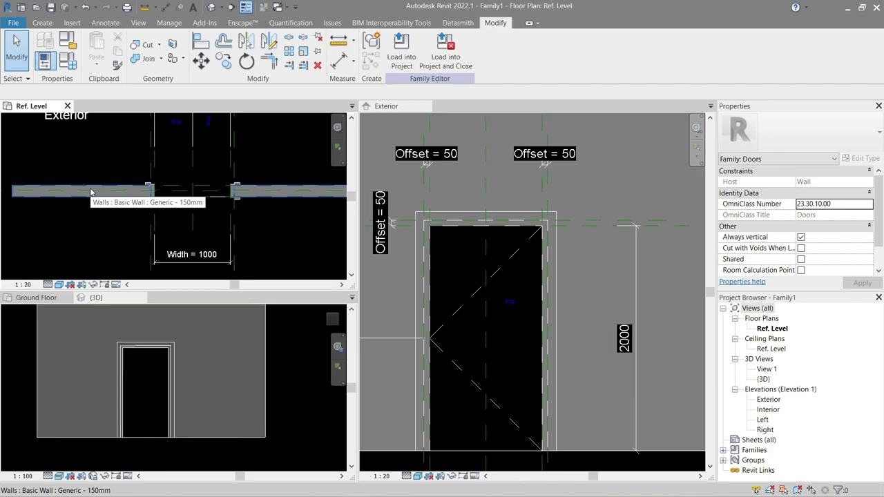
# - Try Generic - 200mm and then Generic - 300mm as the host wall type
pyautogui.click(91, 192)
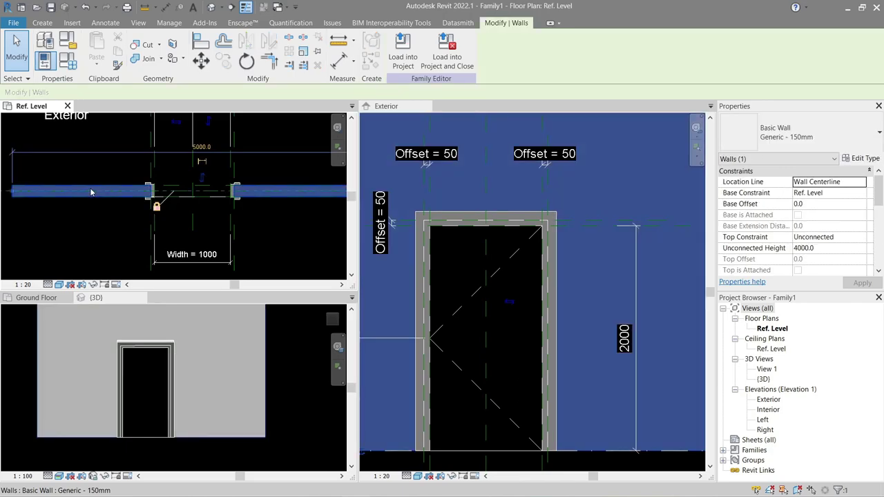
pyautogui.click(785, 137)
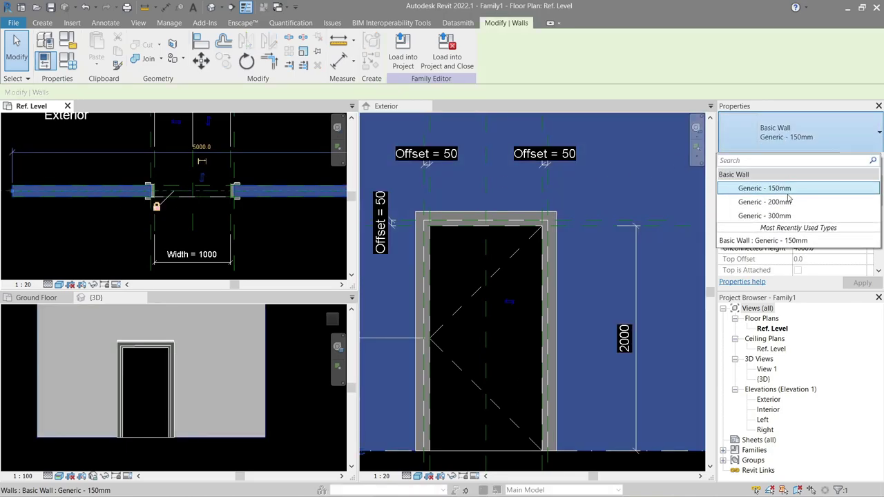
pyautogui.click(765, 202)
pyautogui.press('Escape')
pyautogui.scroll(5, 150, 194)
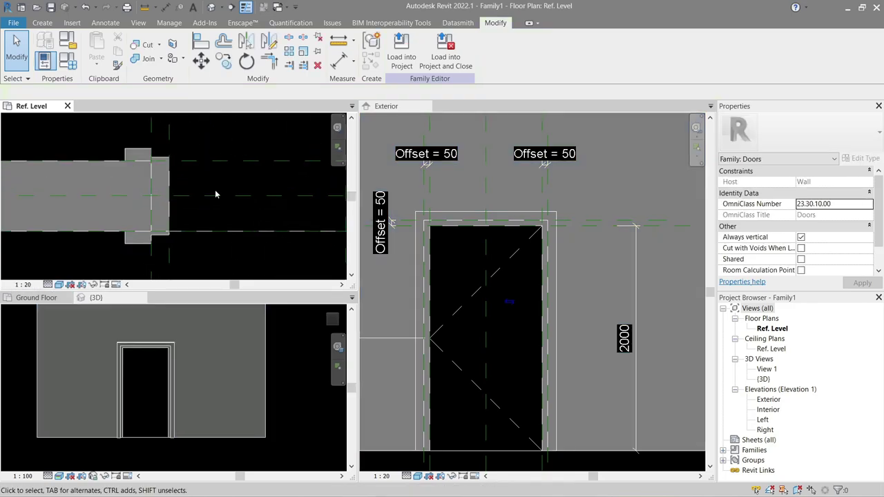
pyautogui.click(90, 178)
pyautogui.click(784, 137)
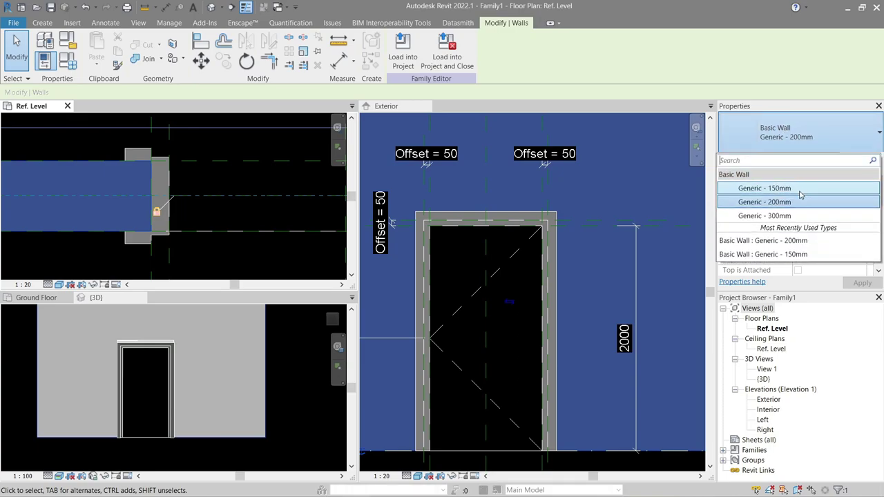
pyautogui.click(765, 216)
pyautogui.press('Escape')
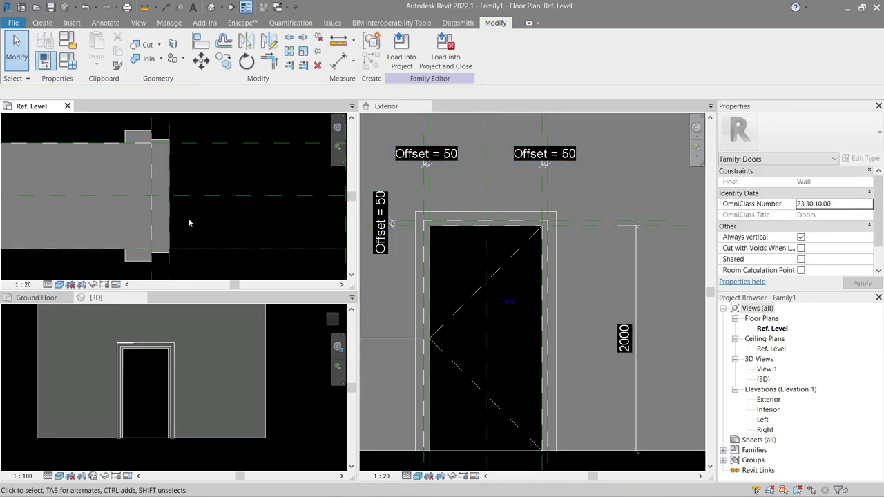
# - Return the host wall to Generic - 150mm and activate the Exterior elevation, recentred on the door
pyautogui.scroll(-2, 205, 194)
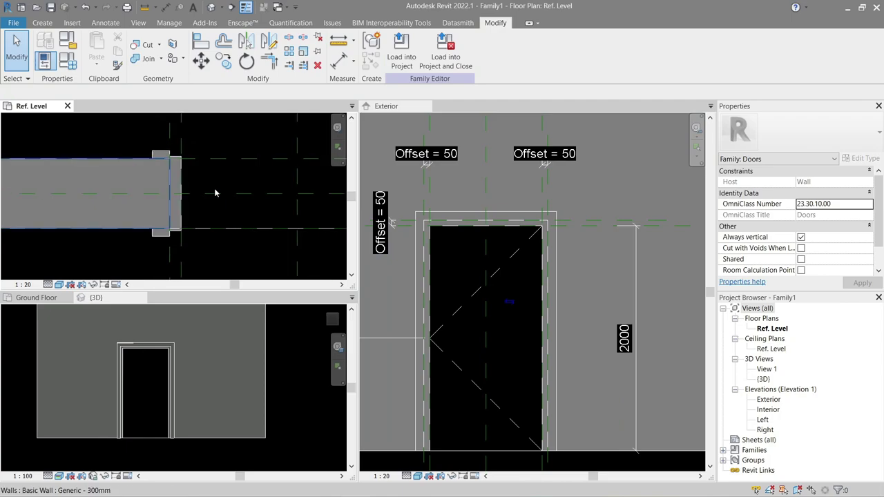
pyautogui.click(122, 179)
pyautogui.click(787, 133)
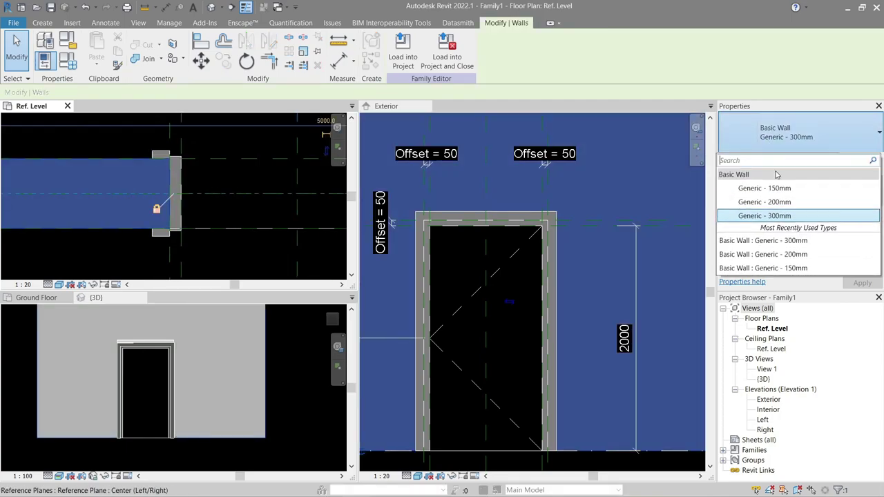
pyautogui.click(774, 192)
pyautogui.click(222, 207)
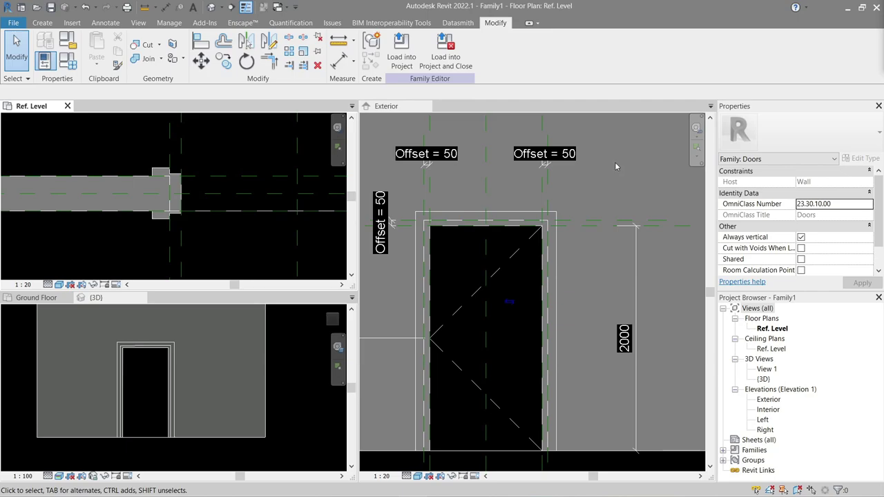
pyautogui.click(612, 183)
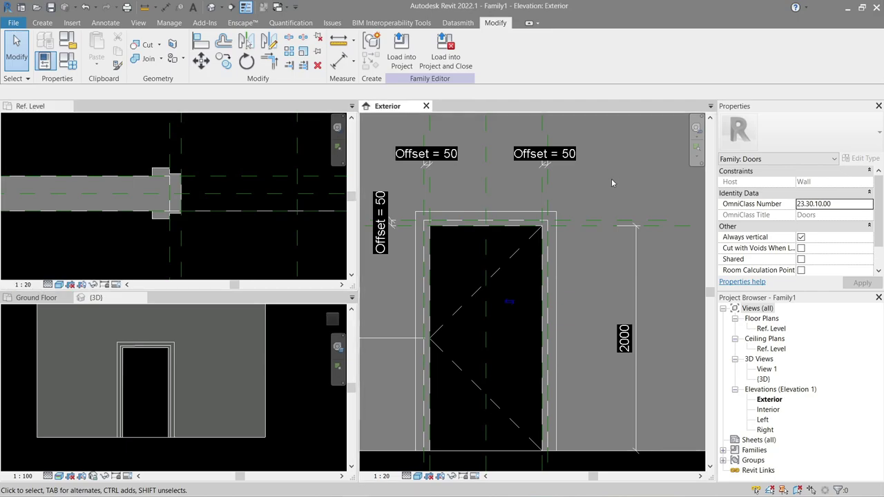
pyautogui.scroll(-3, 600, 210)
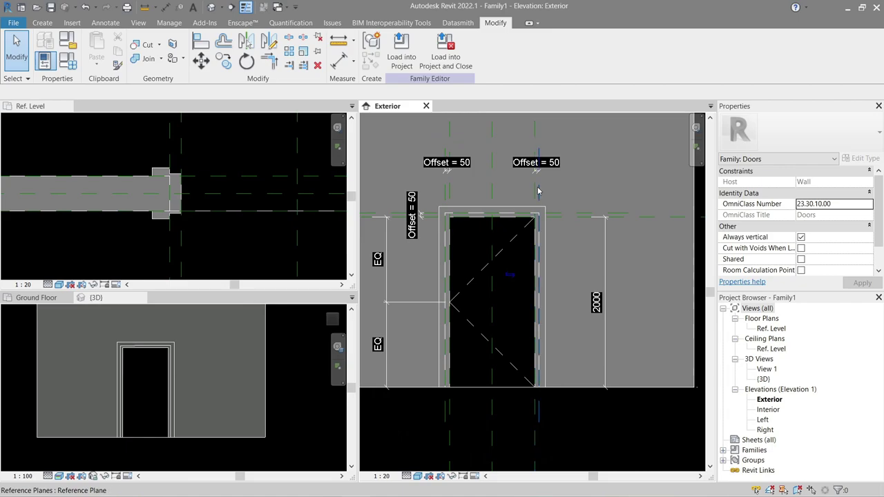
pyautogui.moveTo(596, 204); pyautogui.dragTo(601, 214, button='middle')
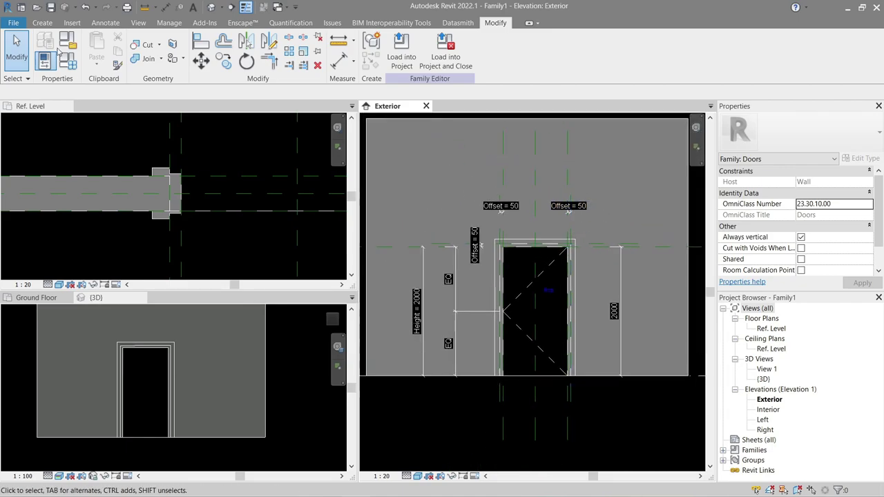
# - Sketch a rectangular extrusion from the opening's upper-left to lower-right corner inside the frame
pyautogui.click(43, 24)
pyautogui.click(85, 61)
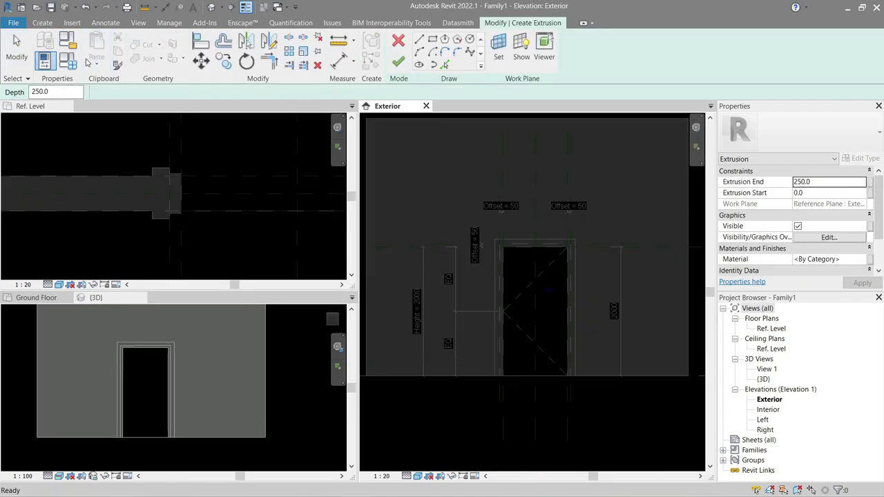
pyautogui.click(431, 39)
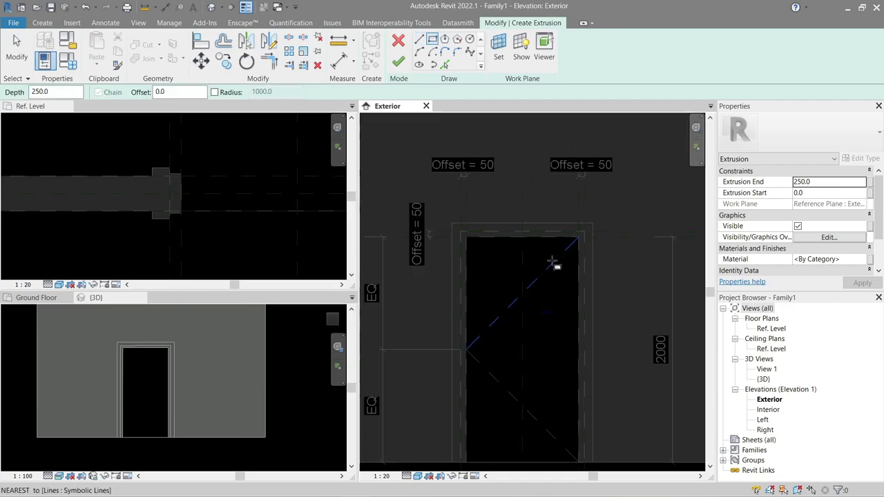
pyautogui.scroll(3, 559, 263)
pyautogui.scroll(3, 476, 266)
pyautogui.click(408, 173)
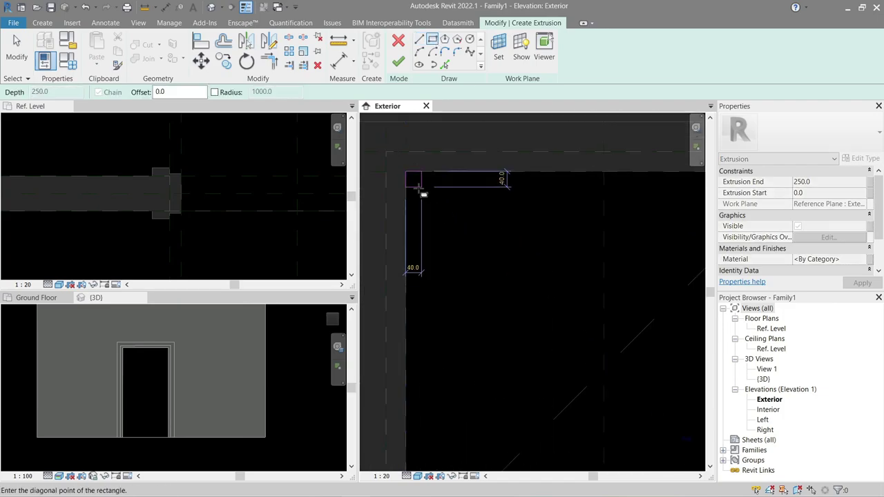
pyautogui.moveTo(463, 263)
pyautogui.mouseDown(button='middle')
pyautogui.moveTo(438, 229)
pyautogui.moveTo(479, 272)
pyautogui.mouseUp(button='middle')
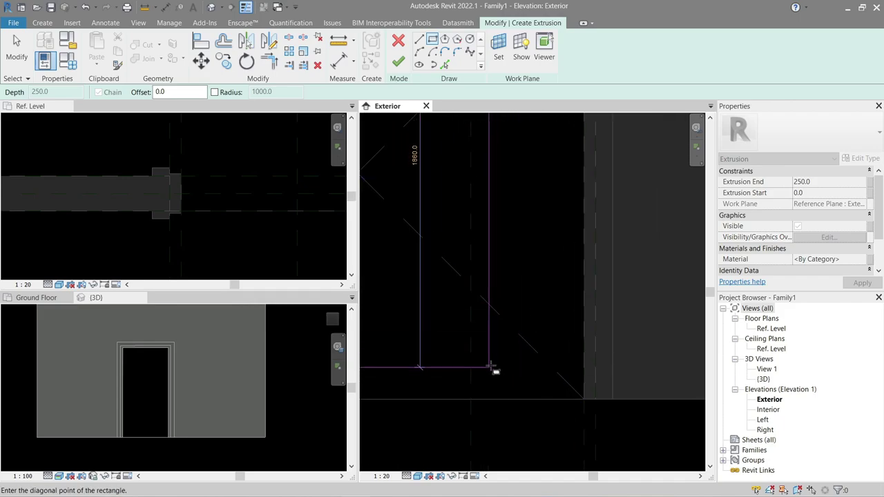
pyautogui.moveTo(494, 369); pyautogui.dragTo(539, 379, button='middle')
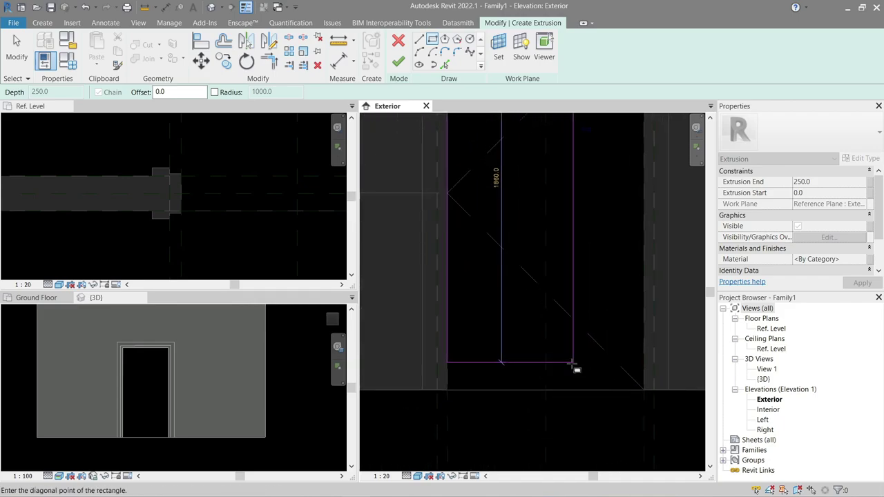
pyautogui.click(635, 386)
# - Finish the panel extrusion and check its thickness in the floor plan
pyautogui.scroll(-2, 601, 311)
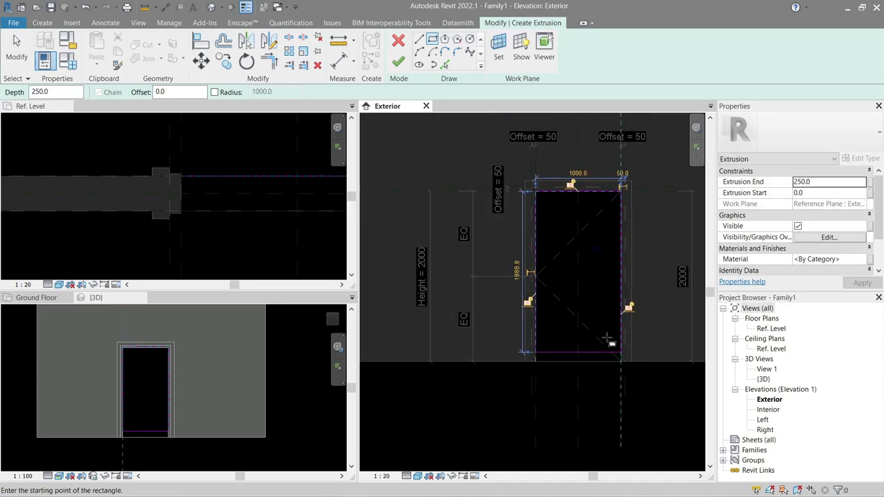
pyautogui.scroll(1, 598, 308)
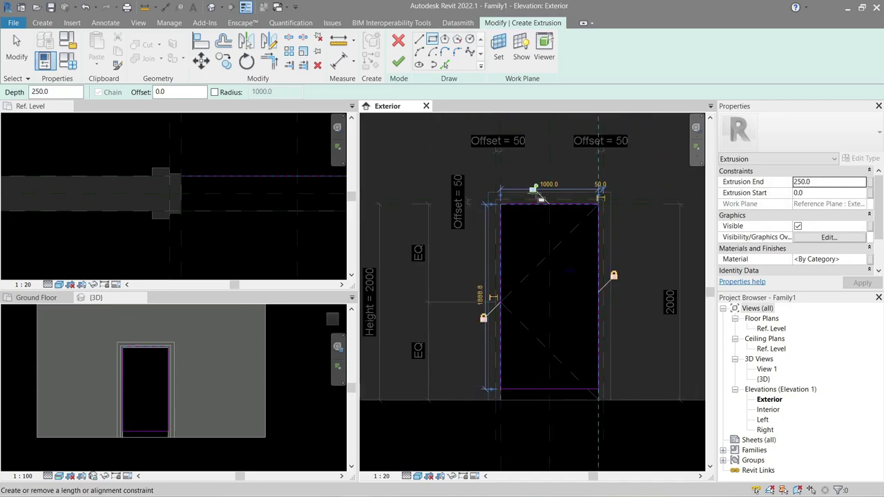
pyautogui.press('Escape')
pyautogui.press('Escape')
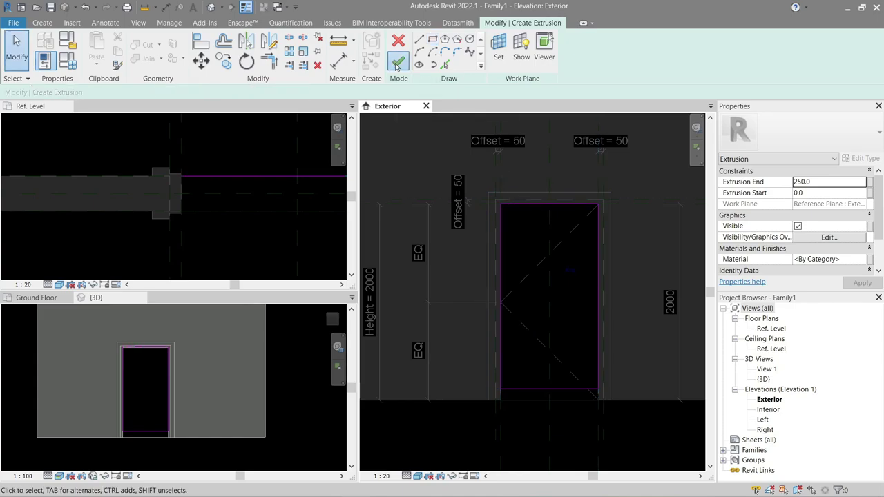
pyautogui.click(398, 64)
pyautogui.click(127, 240)
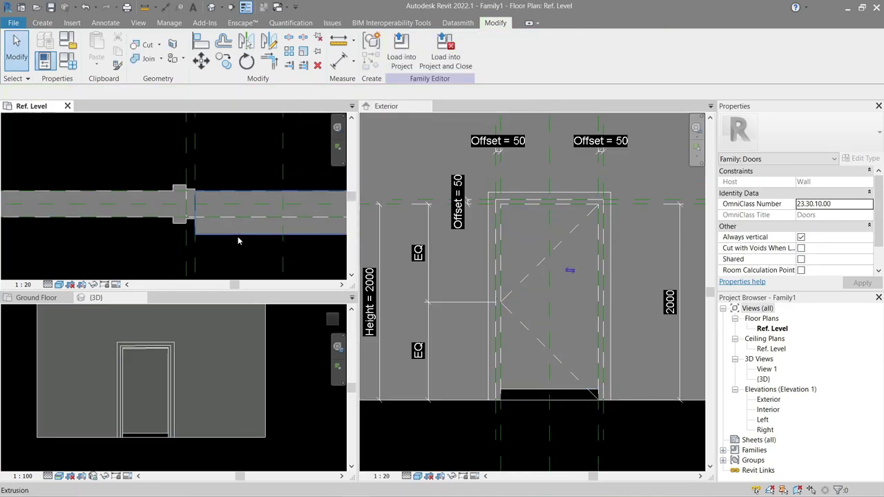
pyautogui.click(138, 232)
pyautogui.moveTo(142, 232); pyautogui.dragTo(203, 249, button='middle')
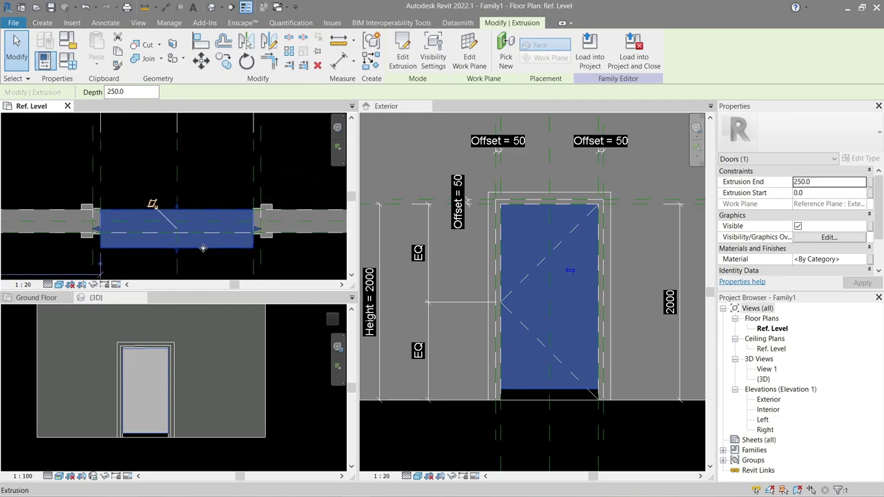
pyautogui.click(524, 429)
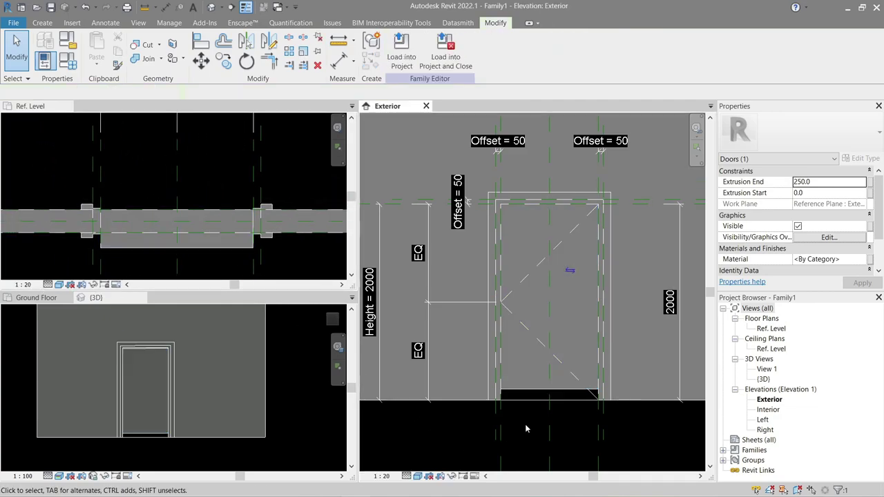
# - Dimension the gap between the reference level and the panel's bottom edge
pyautogui.scroll(3, 524, 429)
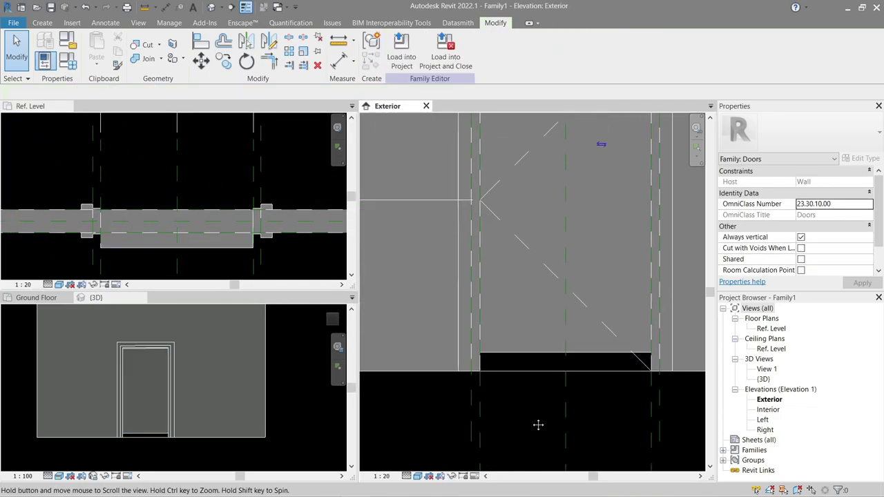
pyautogui.scroll(-2, 529, 418)
pyautogui.press('d')
pyautogui.press('i')
pyautogui.scroll(1, 534, 415)
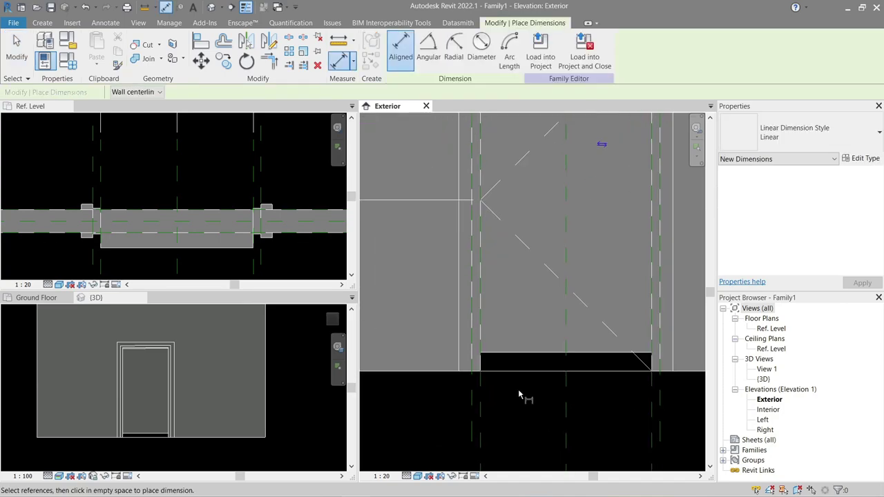
pyautogui.click(520, 373)
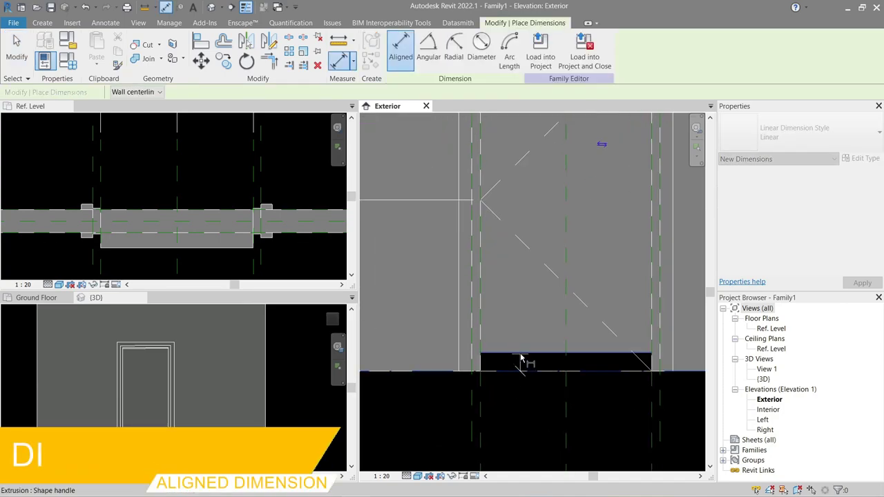
pyautogui.scroll(-2, 521, 355)
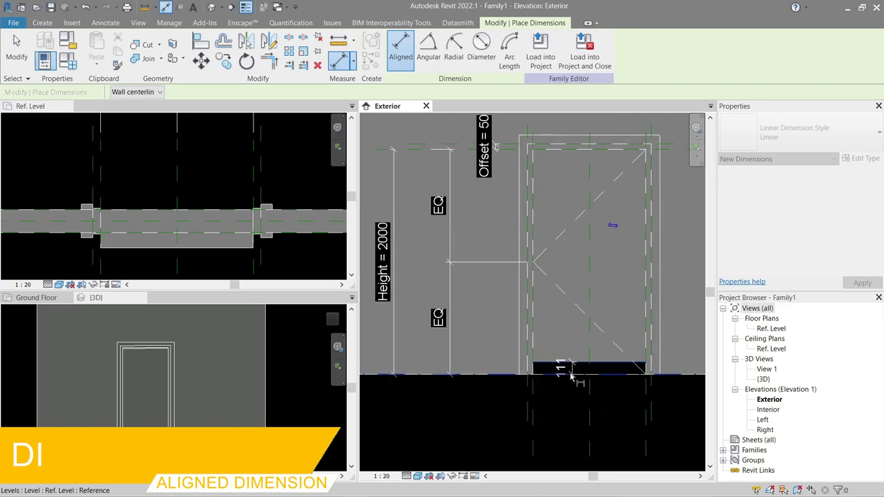
pyautogui.click(570, 364)
pyautogui.click(495, 410)
pyautogui.press('Escape')
pyautogui.press('Escape')
# - Label the gap dimension with a new parameter named undercut
pyautogui.click(494, 371)
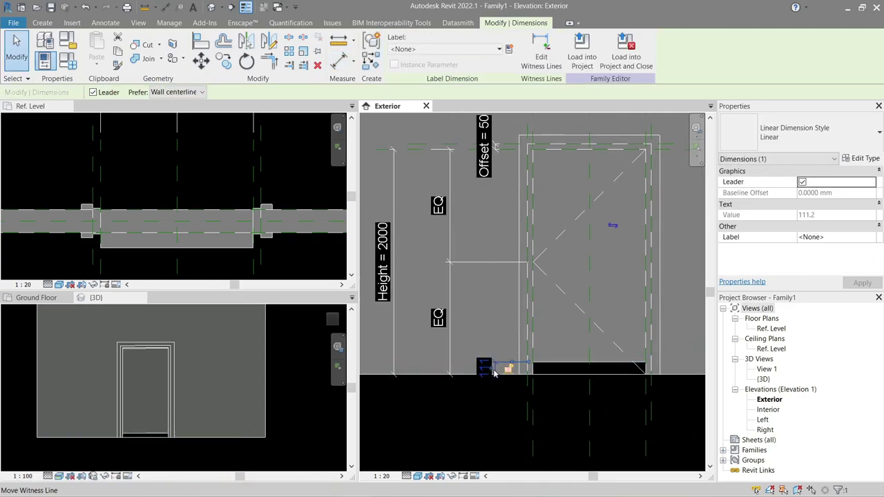
pyautogui.click(508, 50)
pyautogui.write('undercut')
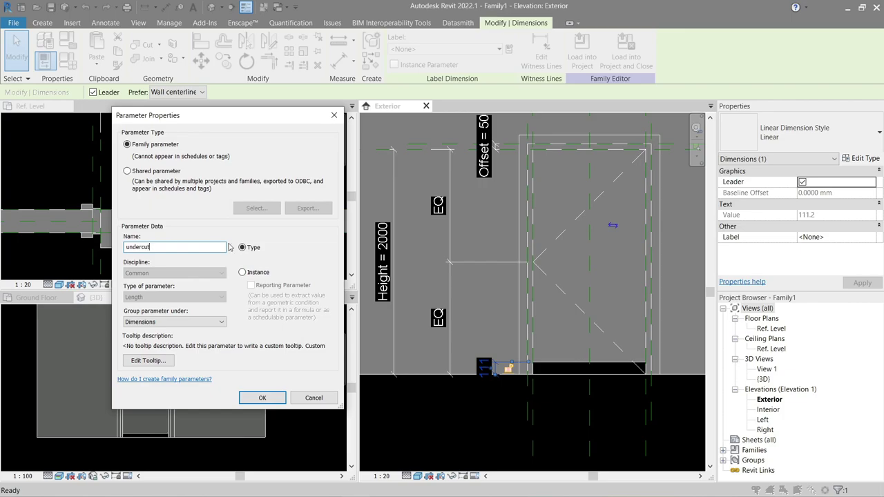
pyautogui.click(262, 398)
pyautogui.click(466, 419)
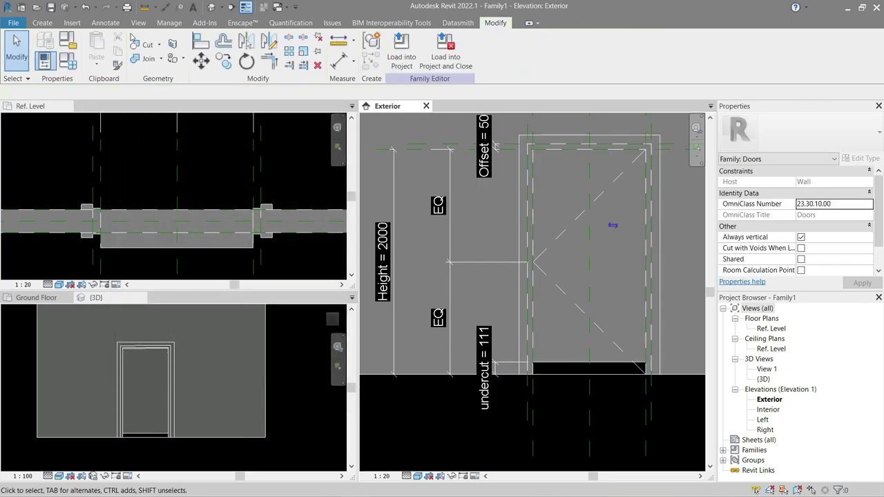
# - Set undercut to 5 in Family Types and apply it
pyautogui.click(69, 60)
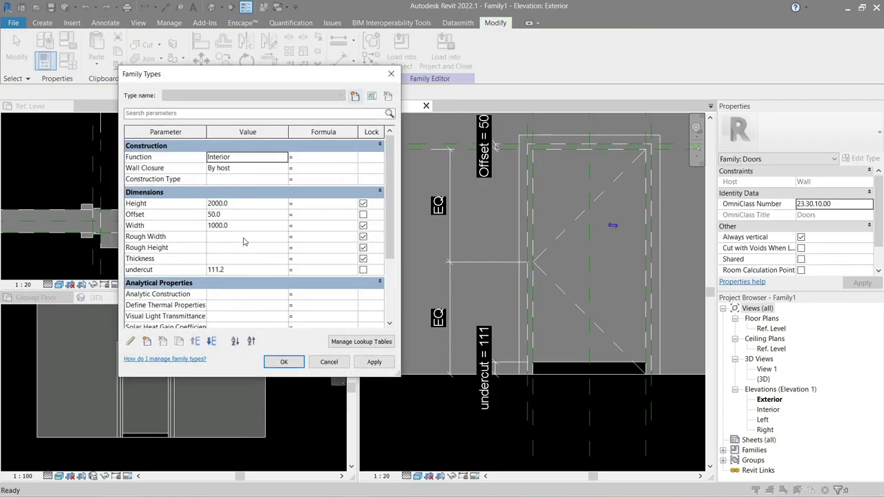
pyautogui.click(237, 270)
pyautogui.write('5')
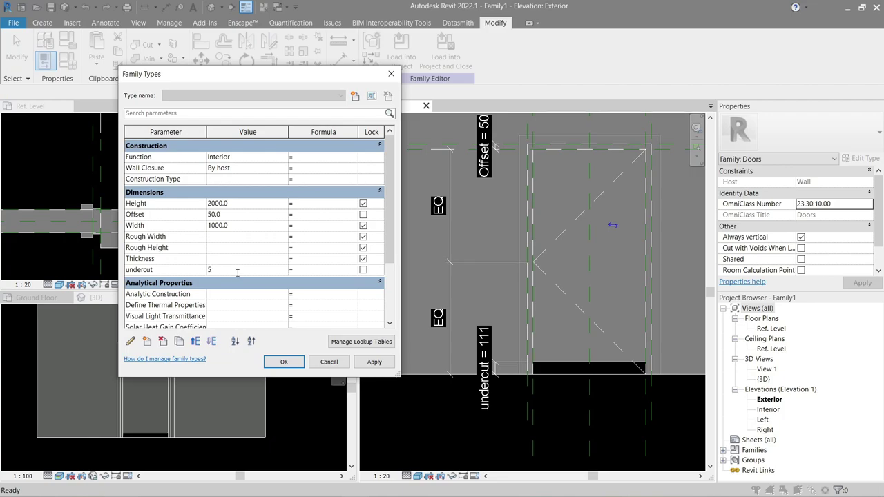
pyautogui.click(371, 364)
pyautogui.click(284, 363)
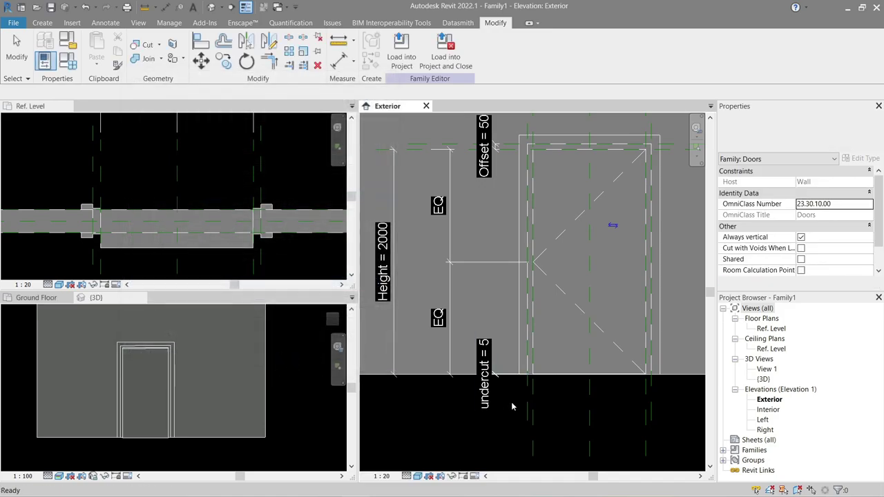
# - Stretch the door panel extrusion to a new depth in the plan
pyautogui.click(236, 256)
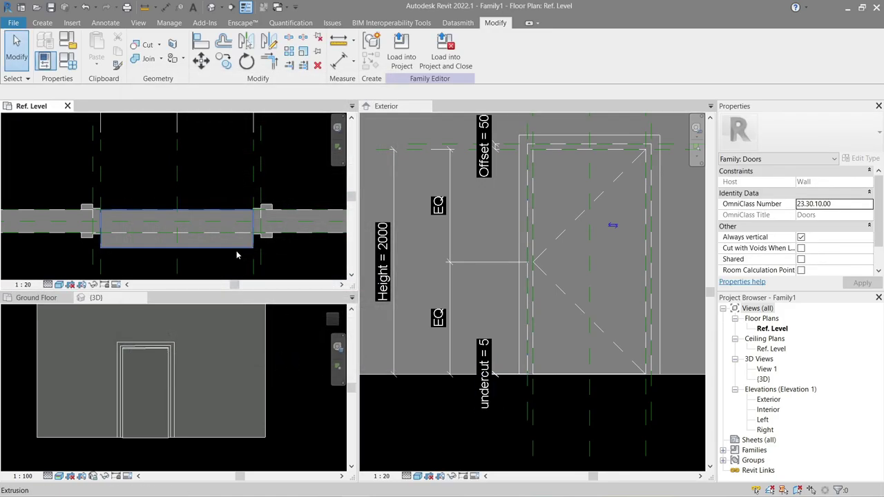
pyautogui.click(125, 244)
pyautogui.moveTo(184, 202)
pyautogui.mouseDown()
pyautogui.moveTo(200, 209)
pyautogui.moveTo(159, 229)
pyautogui.mouseUp()
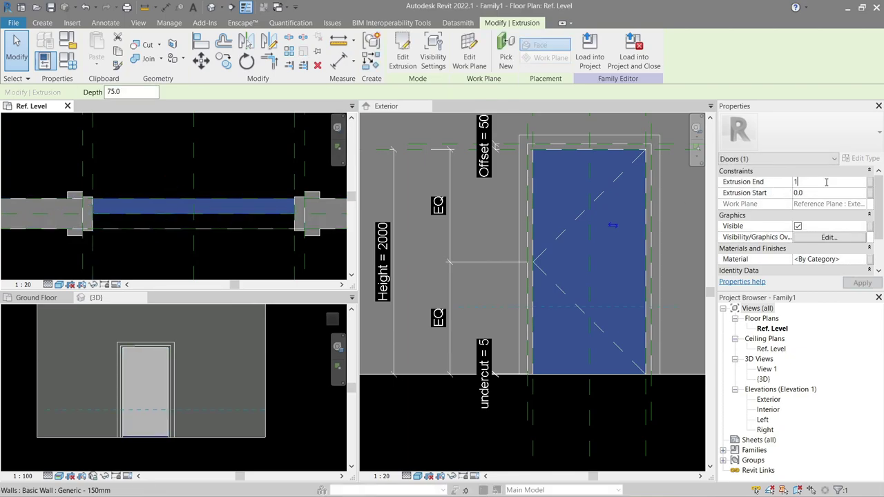
pyautogui.click(658, 217)
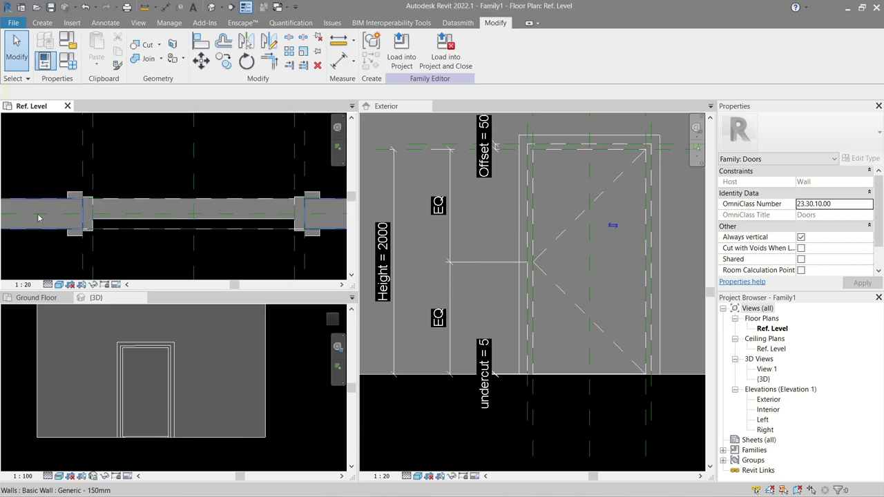
pyautogui.scroll(2, 103, 207)
pyautogui.moveTo(162, 159); pyautogui.dragTo(198, 165, button='middle')
# - Dimension the panel's 100 thickness between its two faces with DI
pyautogui.press('a')
pyautogui.press('l')
pyautogui.press('Escape')
pyautogui.press('a')
pyautogui.press('l')
pyautogui.press('Escape')
pyautogui.press('d')
pyautogui.press('i')
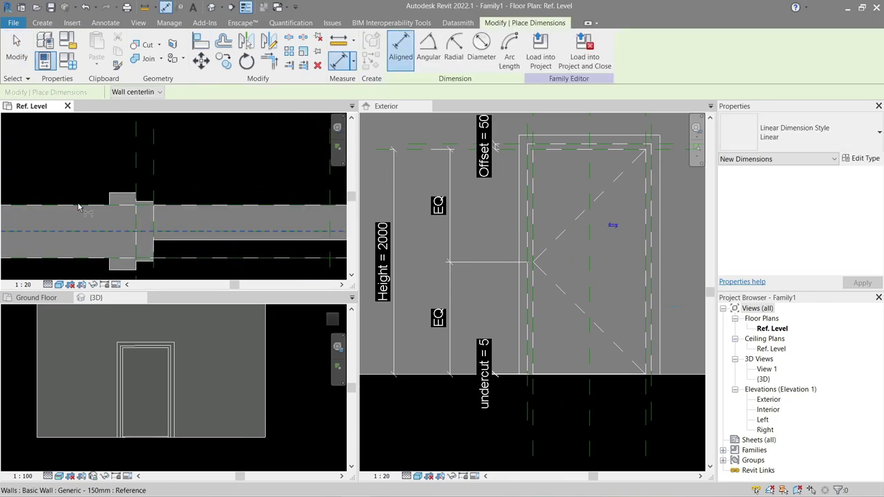
pyautogui.click(78, 207)
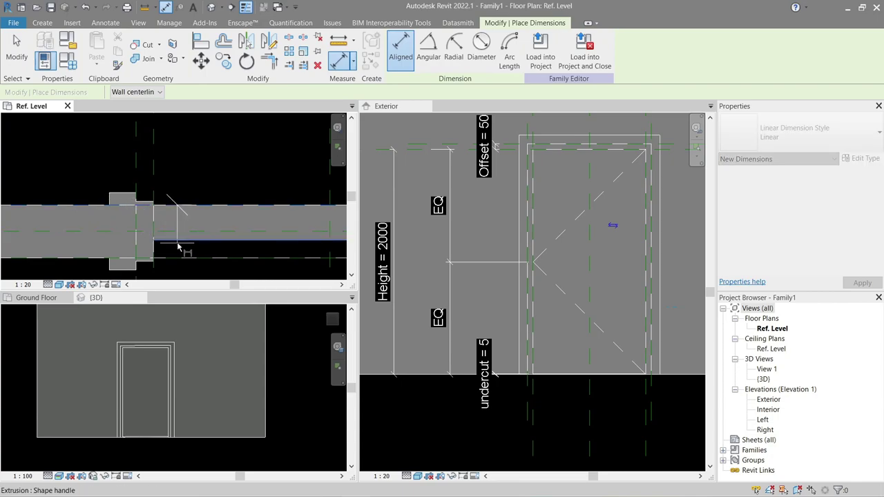
pyautogui.click(180, 242)
pyautogui.click(80, 221)
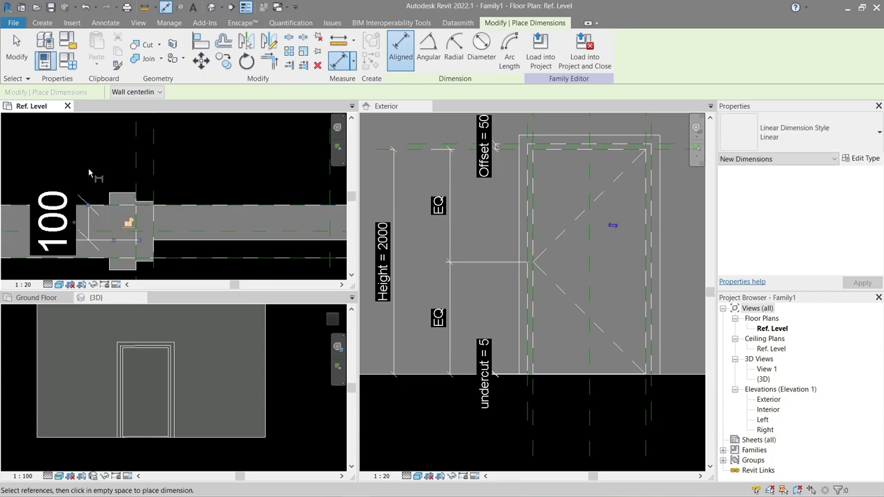
pyautogui.press('Escape')
# - Label the 100 panel dimension with the Thickness parameter
pyautogui.click(92, 221)
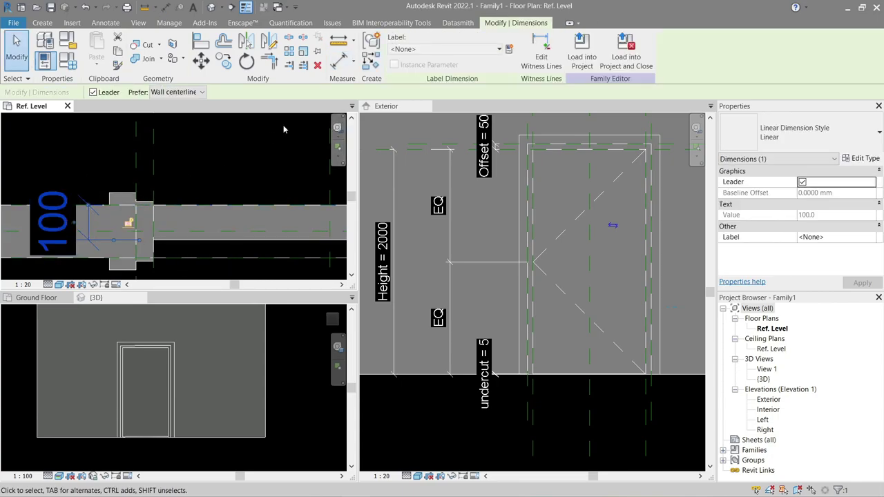
pyautogui.click(467, 49)
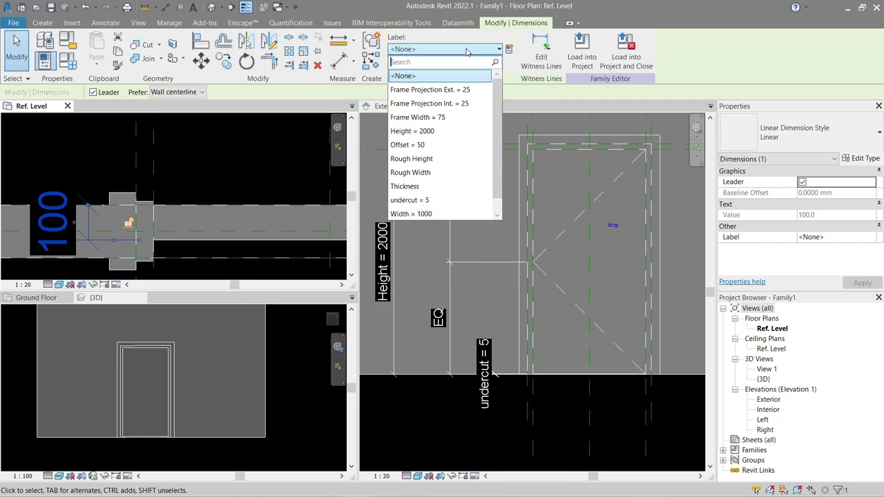
pyautogui.click(407, 187)
pyautogui.click(221, 185)
pyautogui.scroll(2, 221, 185)
pyautogui.scroll(2, 221, 186)
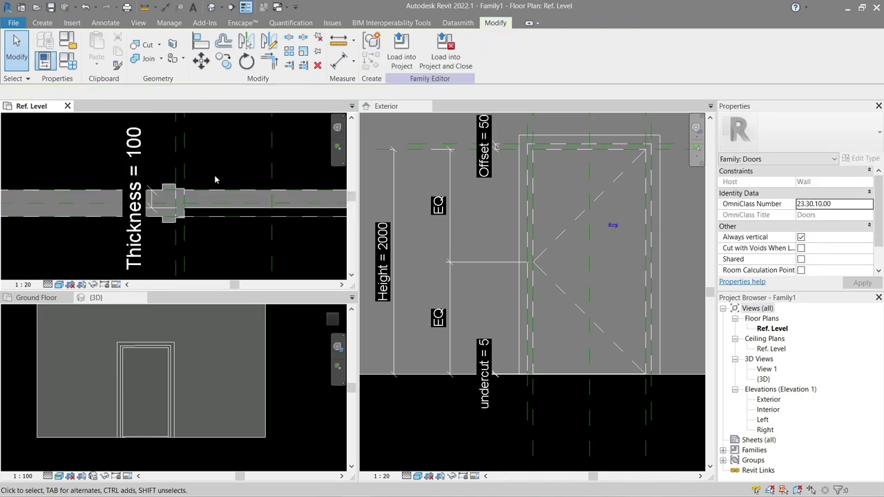
# - Test Thickness at 500, then set it to 30 in Family Types and confirm
pyautogui.moveTo(221, 185); pyautogui.dragTo(217, 174, button='middle')
pyautogui.click(69, 62)
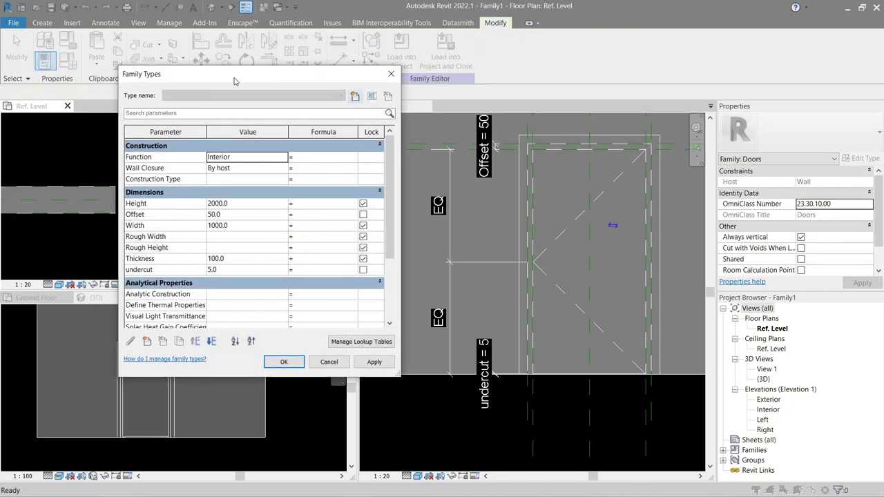
pyautogui.moveTo(234, 69); pyautogui.dragTo(606, 59)
pyautogui.click(618, 244)
pyautogui.write('500')
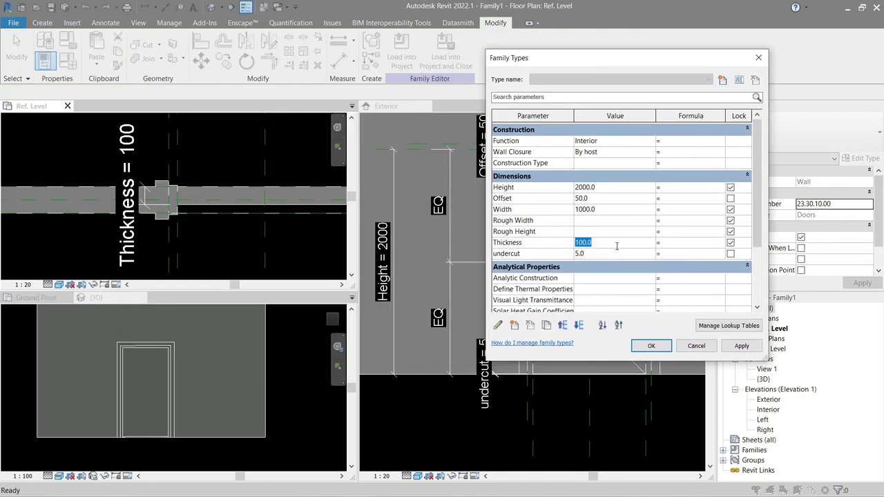
pyautogui.click(737, 351)
pyautogui.click(630, 243)
pyautogui.write('30')
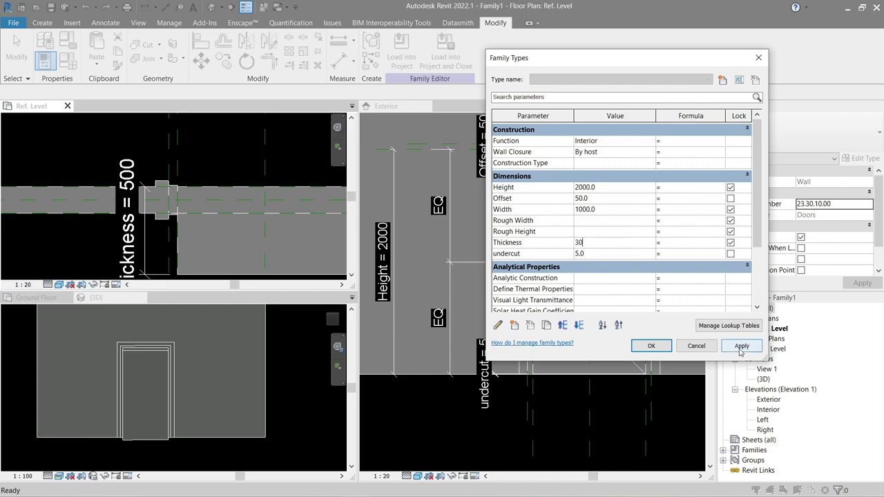
pyautogui.click(740, 351)
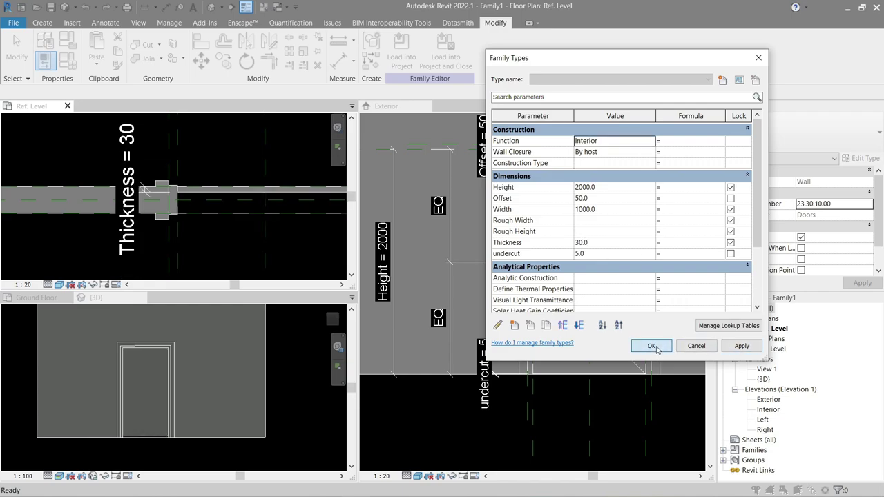
pyautogui.click(652, 347)
# - Orbit the 3D view to see the door obliquely, then pan the Exterior elevation to show the whole wall
pyautogui.click(235, 354)
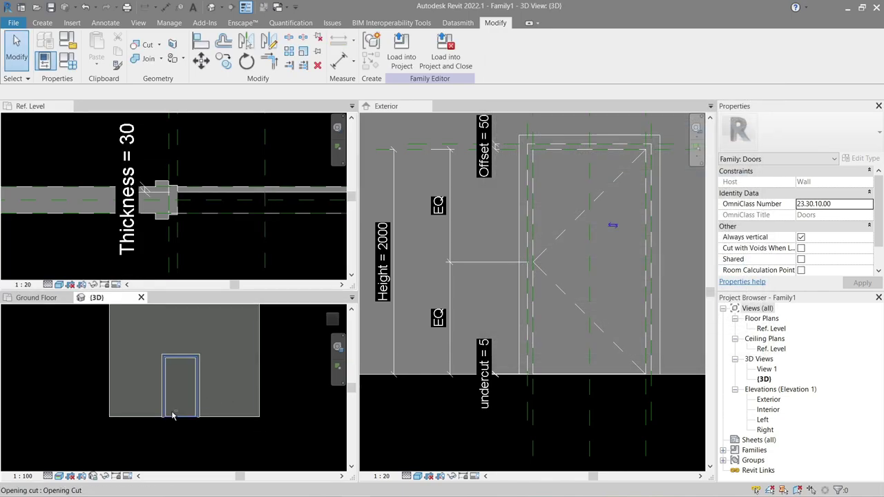
pyautogui.moveTo(173, 414)
pyautogui.keyDown('shift'); pyautogui.mouseDown(button='middle')
pyautogui.moveTo(205, 381)
pyautogui.moveTo(128, 444)
pyautogui.mouseUp(button='middle'); pyautogui.keyUp('shift')
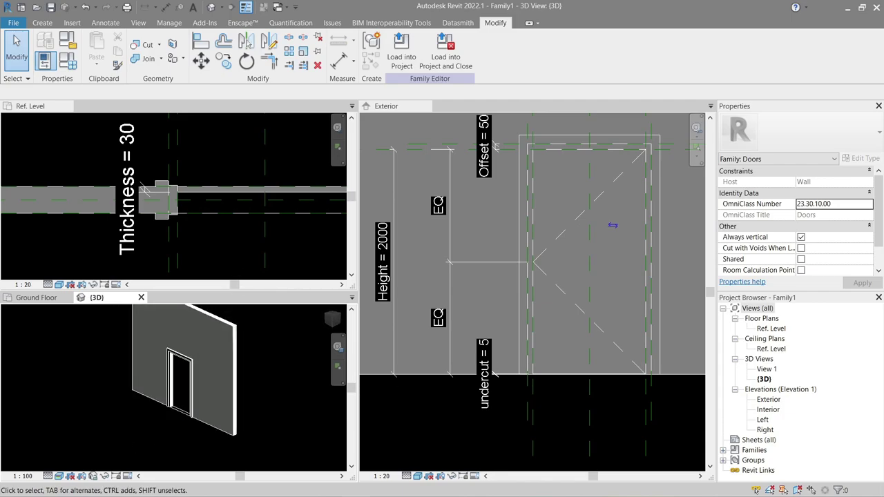
pyautogui.click(496, 147)
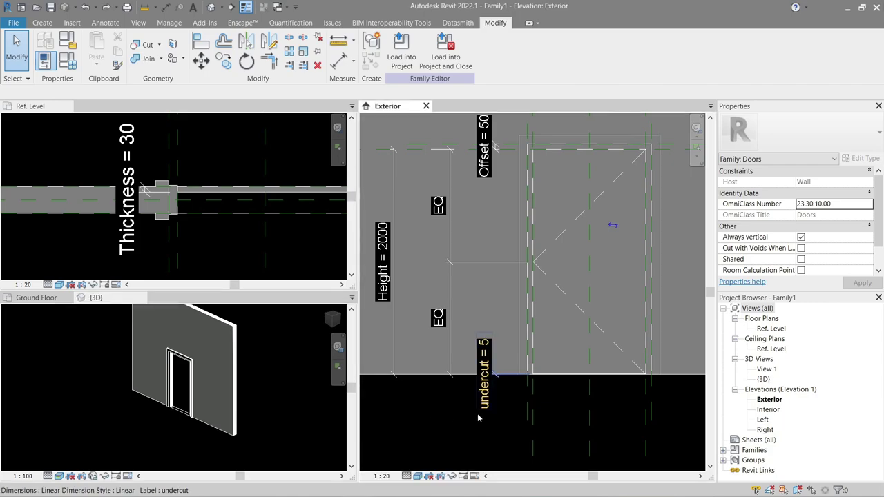
pyautogui.scroll(-1, 525, 387)
pyautogui.scroll(-1, 525, 386)
pyautogui.moveTo(533, 402)
pyautogui.mouseDown(button='middle')
pyautogui.moveTo(506, 385)
pyautogui.moveTo(522, 401)
pyautogui.mouseUp(button='middle')
pyautogui.scroll(-1, 491, 402)
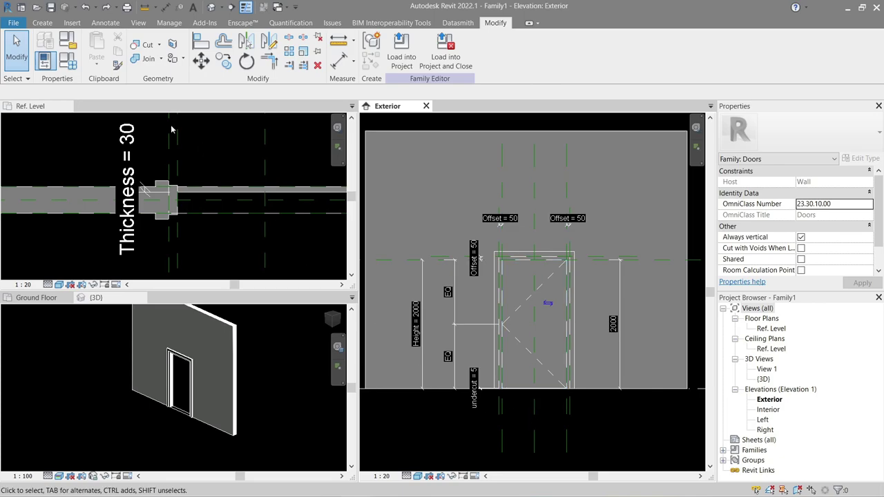
# - Lock the Offset parameter in Family Types
pyautogui.click(73, 71)
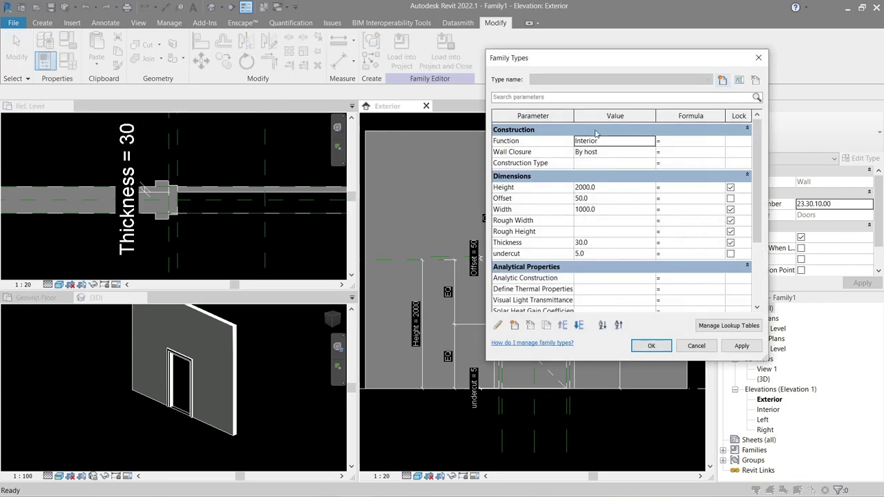
pyautogui.moveTo(647, 64); pyautogui.dragTo(484, 91)
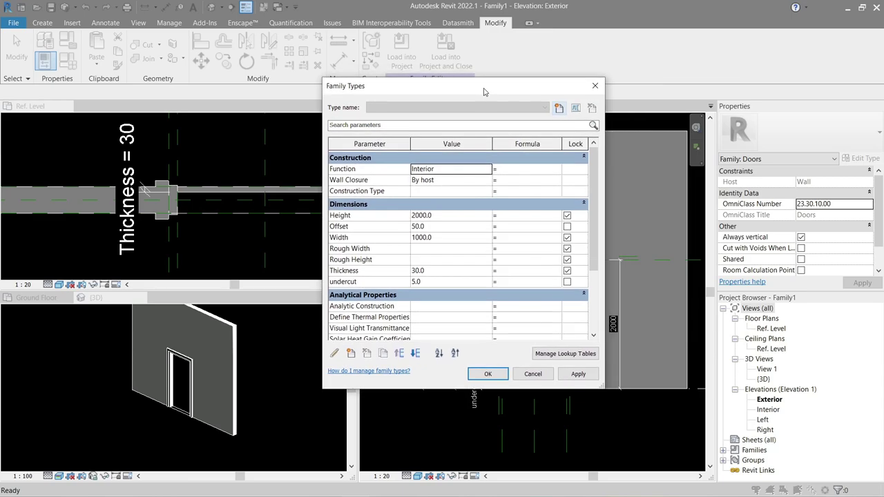
pyautogui.click(567, 227)
pyautogui.write('Width + (offset')
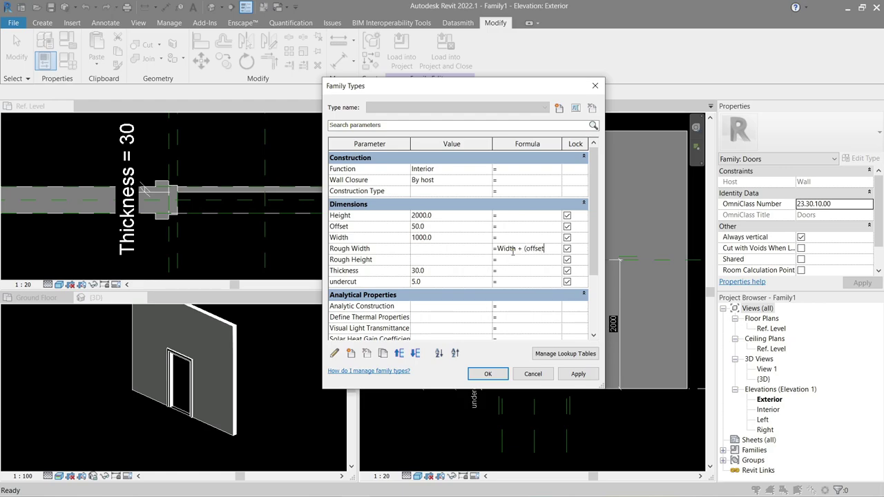
# - Set Rough Width's formula to Width + (Offset*2), fixing the lowercase 'offset' error
pyautogui.write('*2')
pyautogui.click(467, 261)
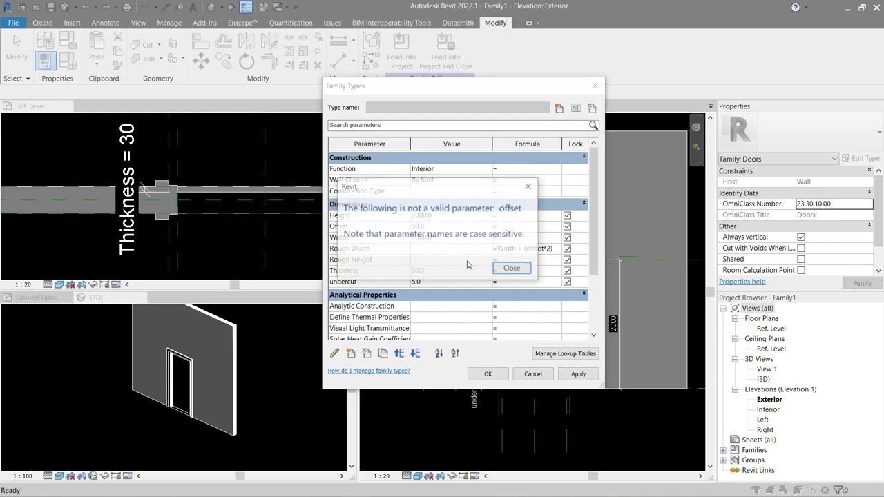
pyautogui.click(513, 273)
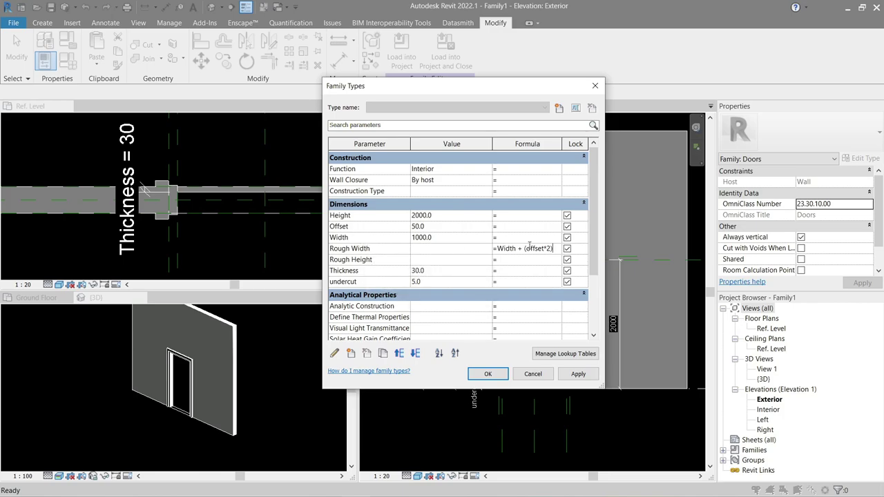
pyautogui.press('BackSpace')
pyautogui.write('O')
pyautogui.click(543, 263)
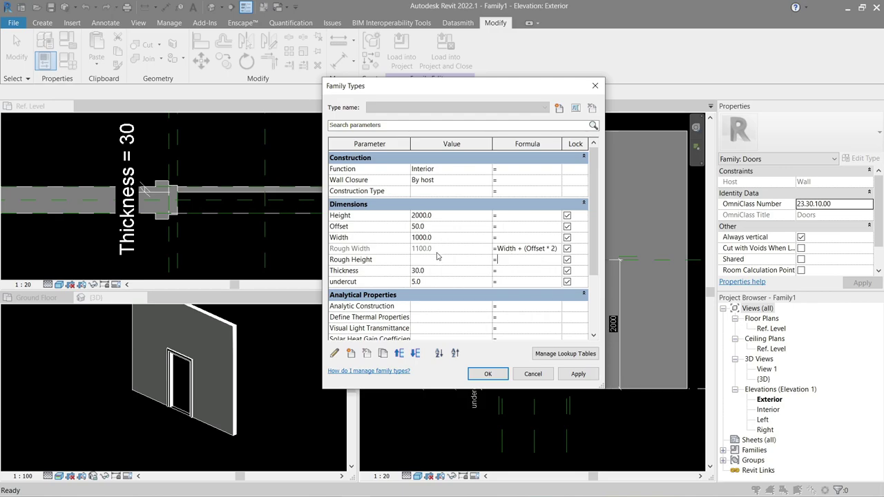
# - Give Rough Height the formula Height + Offset and apply it
pyautogui.click(439, 260)
pyautogui.write('set')
pyautogui.click(579, 375)
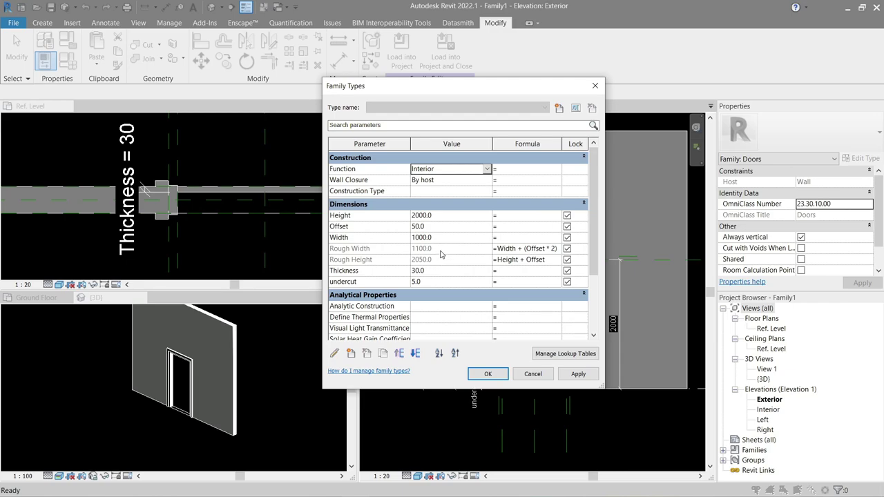
# - Test the door at Height 3000, then restore Height to 2000
pyautogui.click(445, 218)
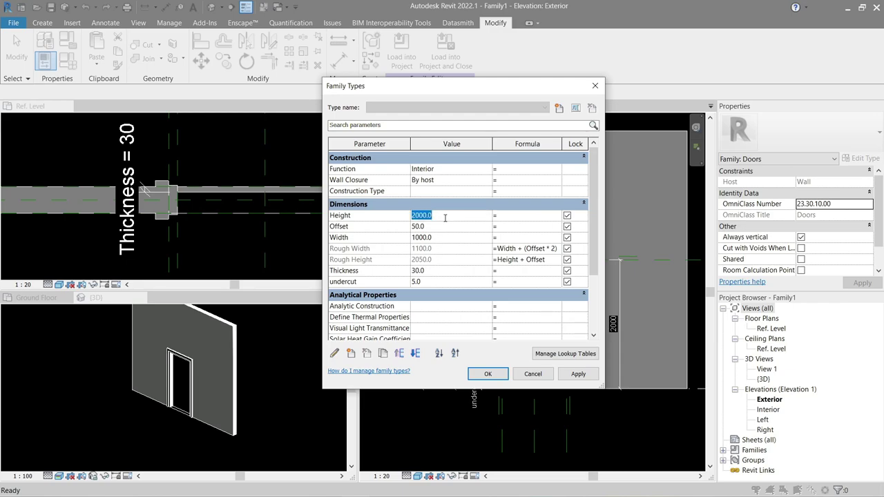
pyautogui.write('3000')
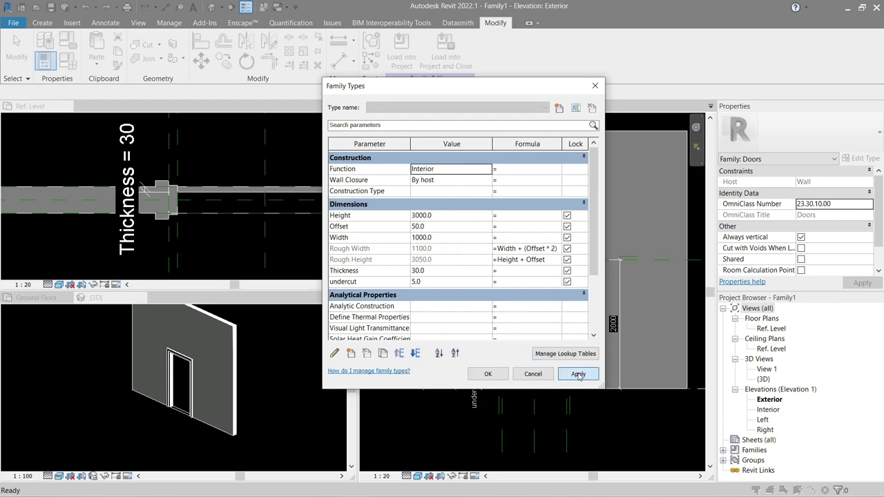
pyautogui.click(578, 373)
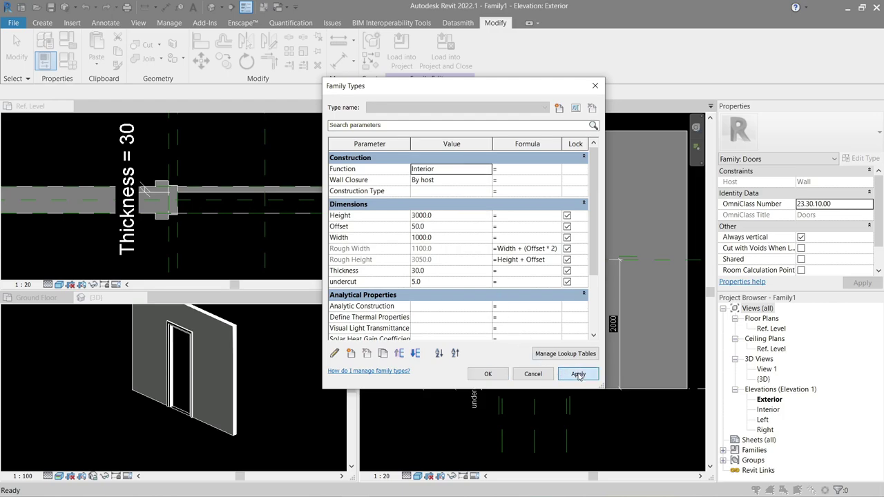
pyautogui.click(453, 217)
pyautogui.write('2000')
pyautogui.click(569, 378)
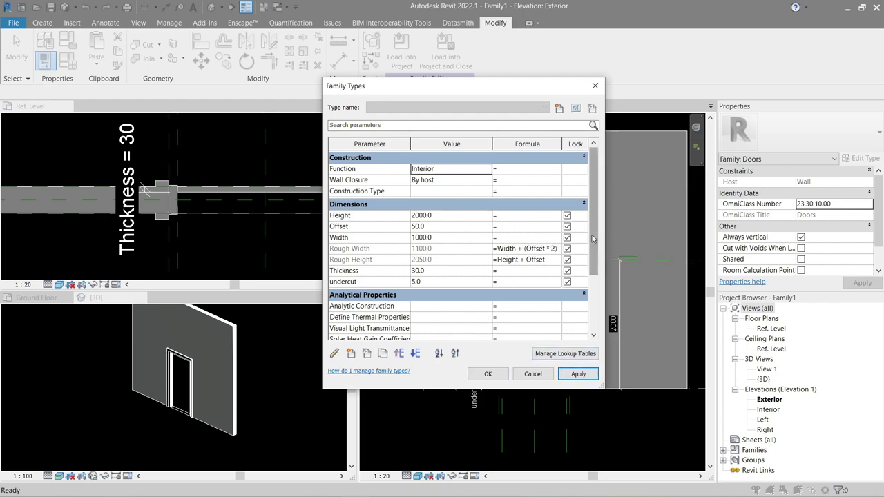
# - Test Frame Projection Ext. at 500, then set it to 25
pyautogui.scroll(-3, 449, 286)
pyautogui.scroll(-1, 449, 286)
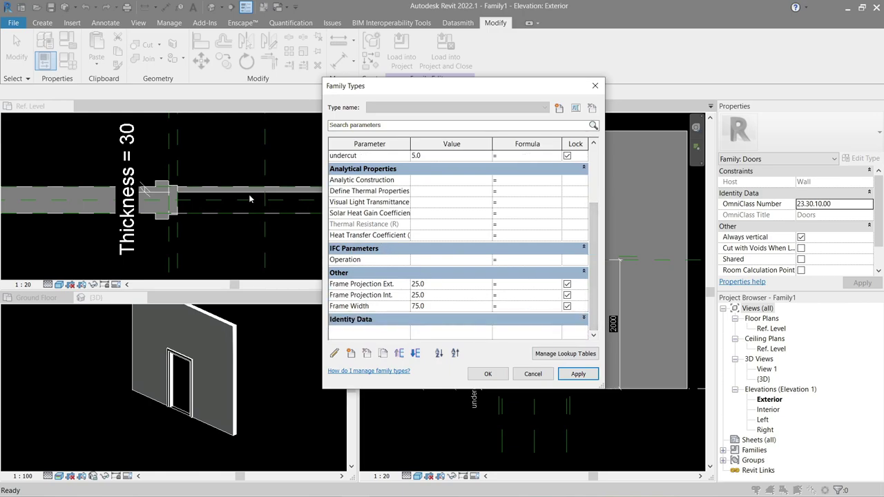
pyautogui.click(448, 285)
pyautogui.write('5')
pyautogui.write('00')
pyautogui.click(578, 373)
pyautogui.click(451, 285)
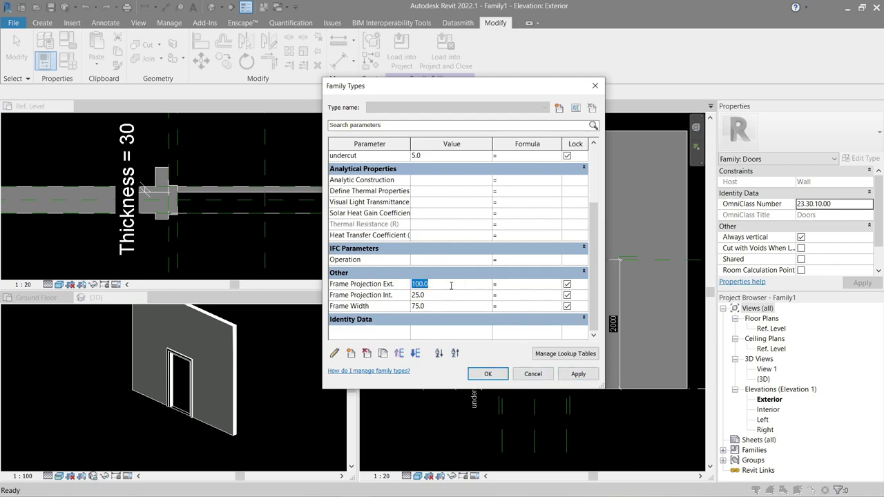
pyautogui.write('25')
pyautogui.click(448, 308)
# - Test Frame Width at 500, then apply a Frame Width of 50
pyautogui.write('500')
pyautogui.click(578, 373)
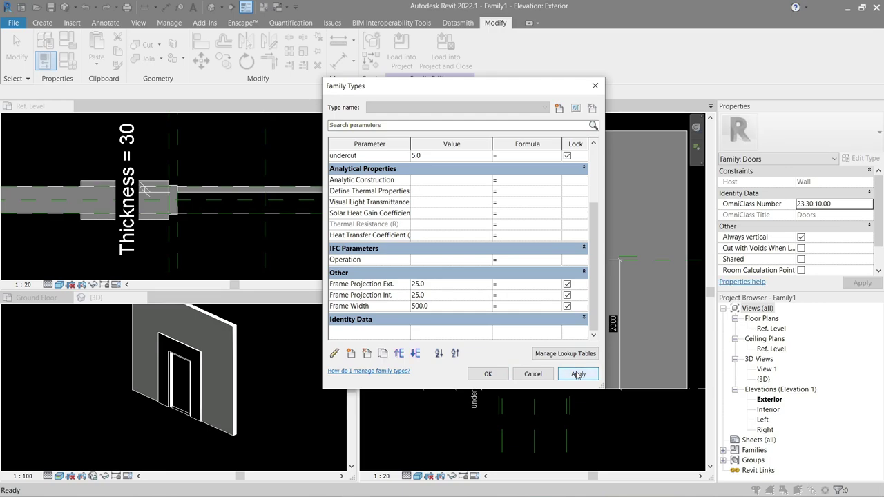
pyautogui.click(452, 306)
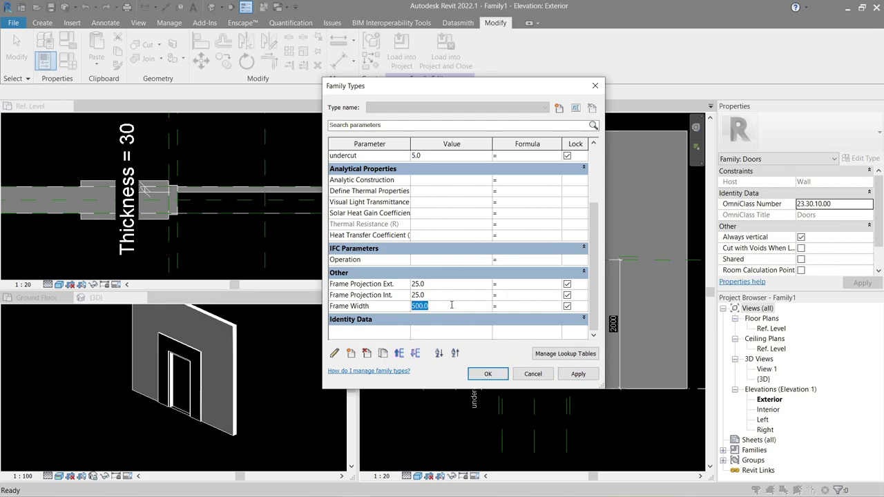
pyautogui.write('50')
pyautogui.click(578, 374)
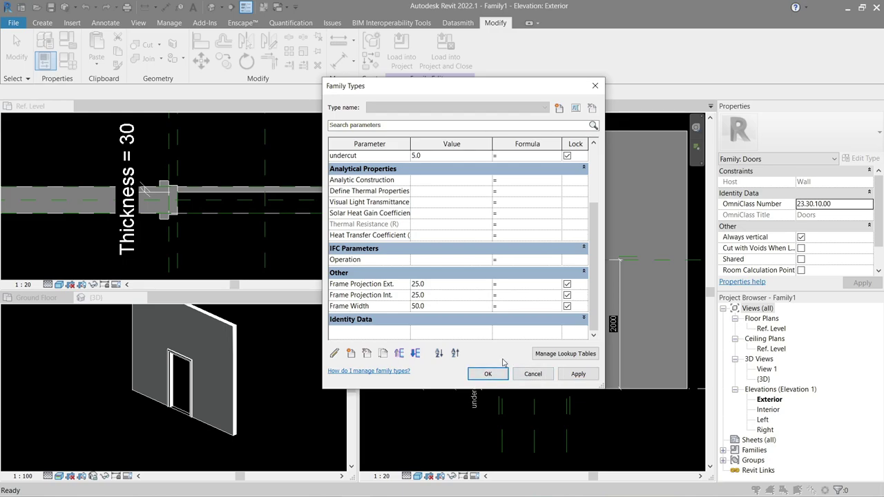
pyautogui.scroll(5, 514, 308)
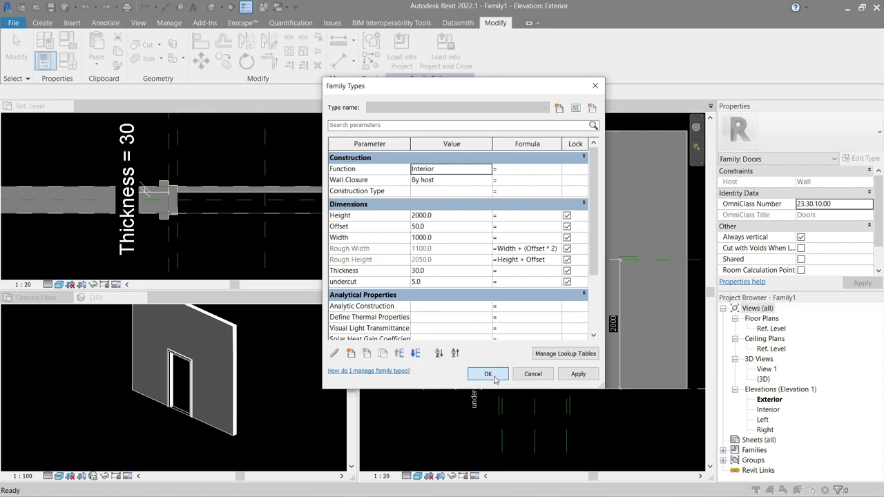
# - Close Family Types and load Handle Lever from Autodesk's Doors > Hardware library
pyautogui.click(488, 374)
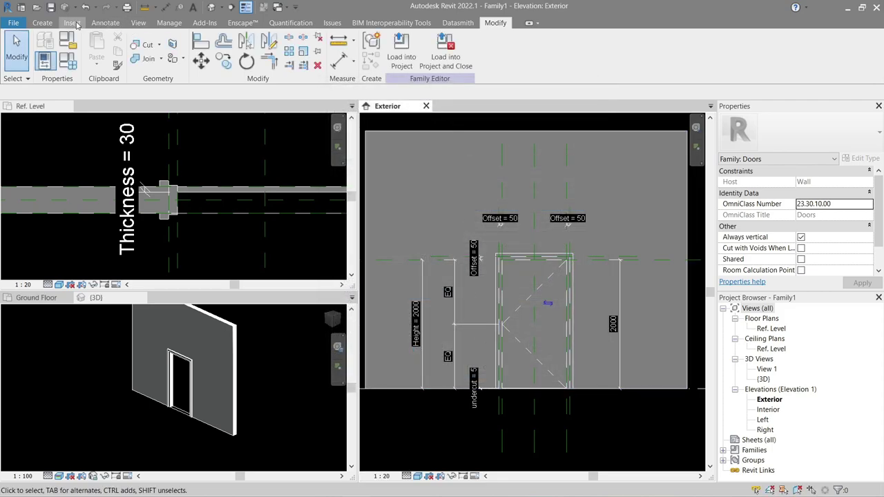
pyautogui.click(73, 23)
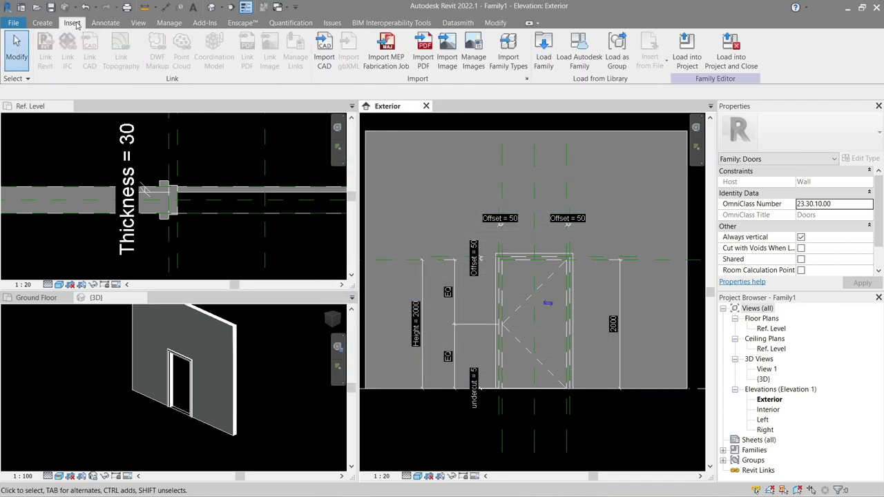
pyautogui.click(582, 69)
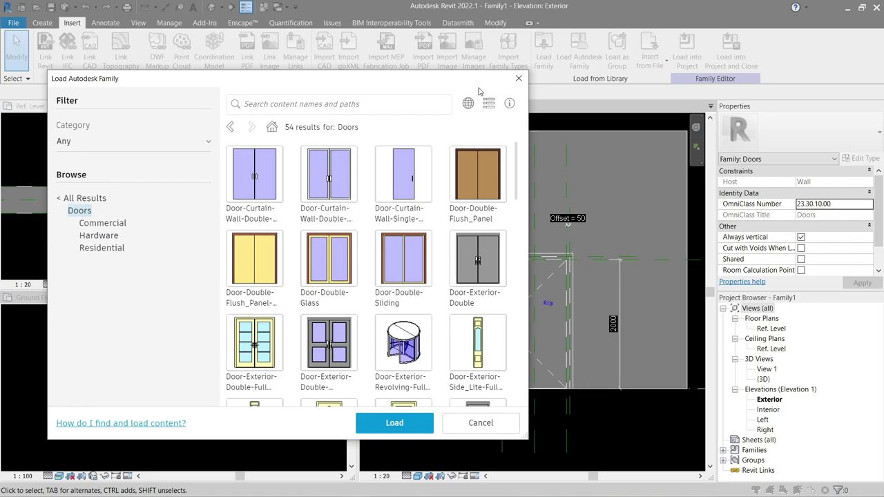
pyautogui.click(107, 237)
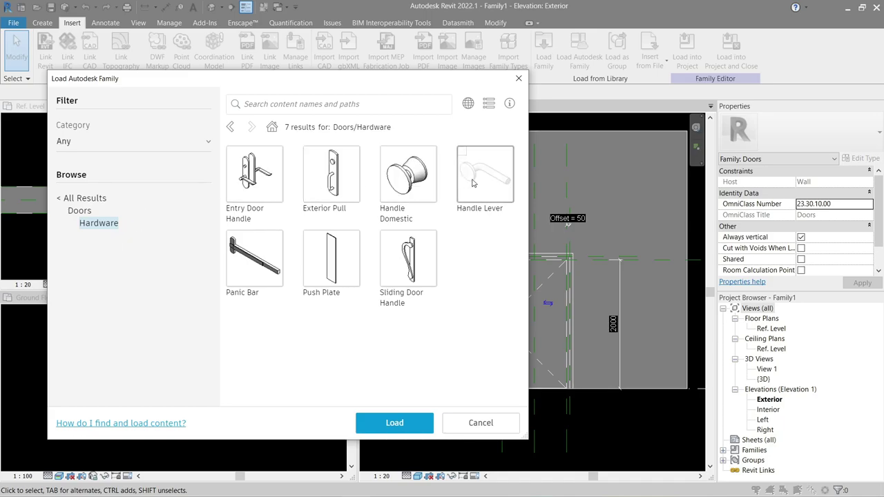
pyautogui.click(484, 179)
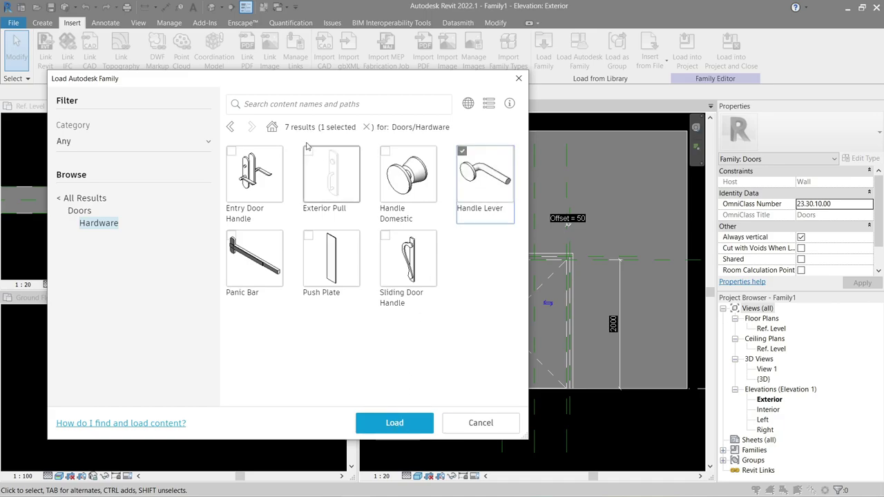
pyautogui.click(390, 424)
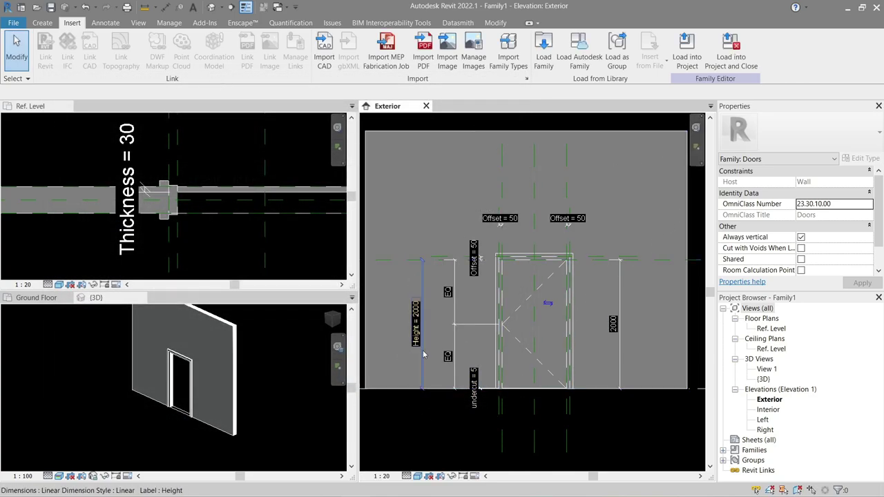
# - Try placing the Handle Lever component in the elevation, dismissing the placement error
pyautogui.click(54, 23)
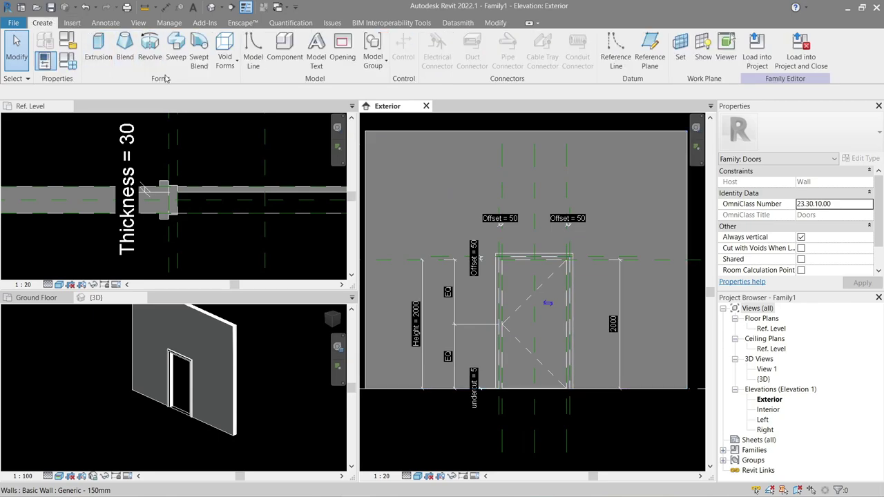
pyautogui.click(302, 62)
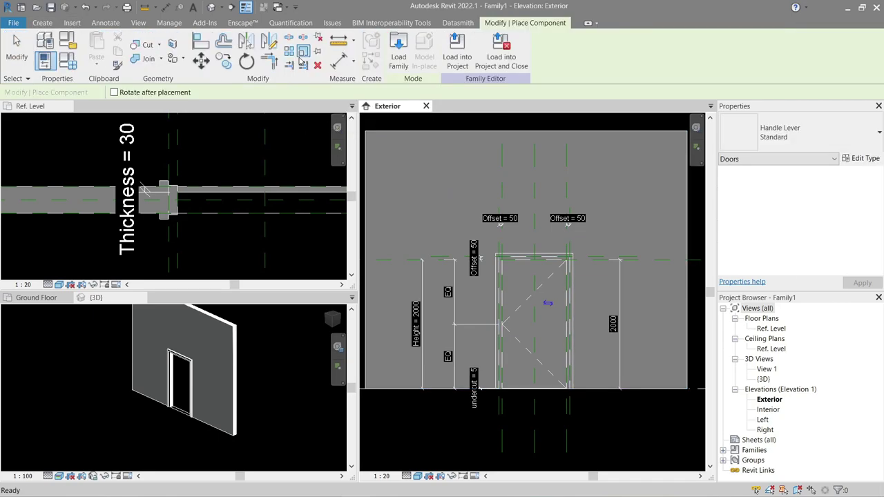
pyautogui.scroll(3, 517, 339)
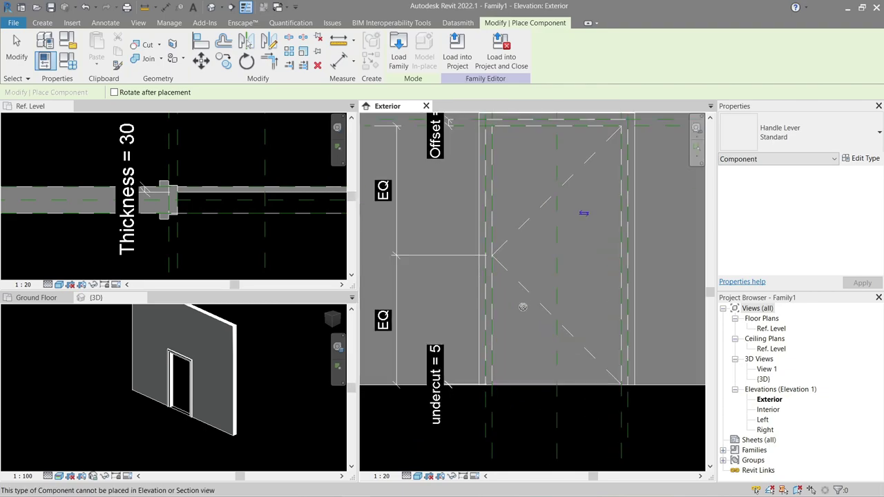
pyautogui.click(518, 339)
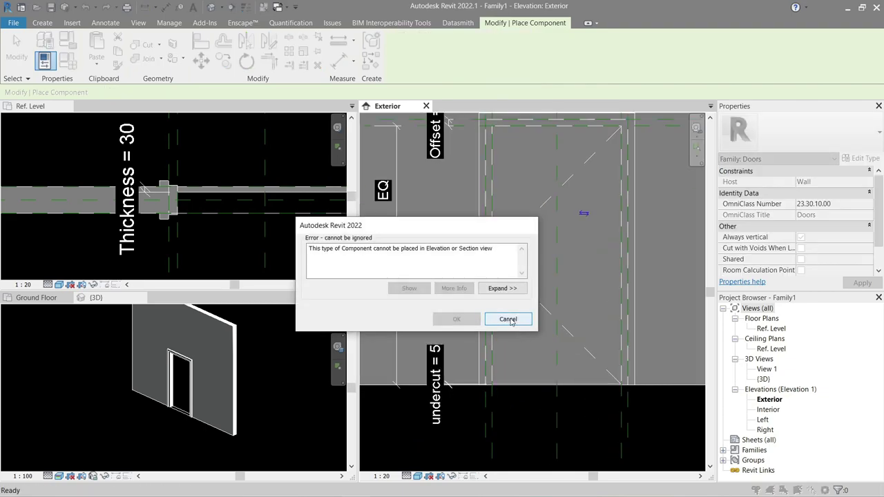
pyautogui.click(509, 319)
# - Place the Handle Lever on the wall beside the door in the Ref. Level plan
pyautogui.click(268, 203)
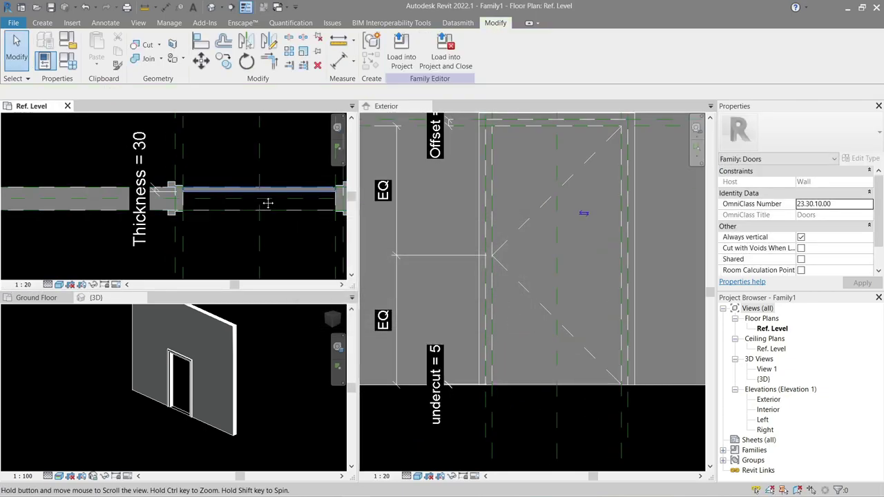
pyautogui.moveTo(268, 203); pyautogui.dragTo(169, 156, button='middle')
pyautogui.click(42, 23)
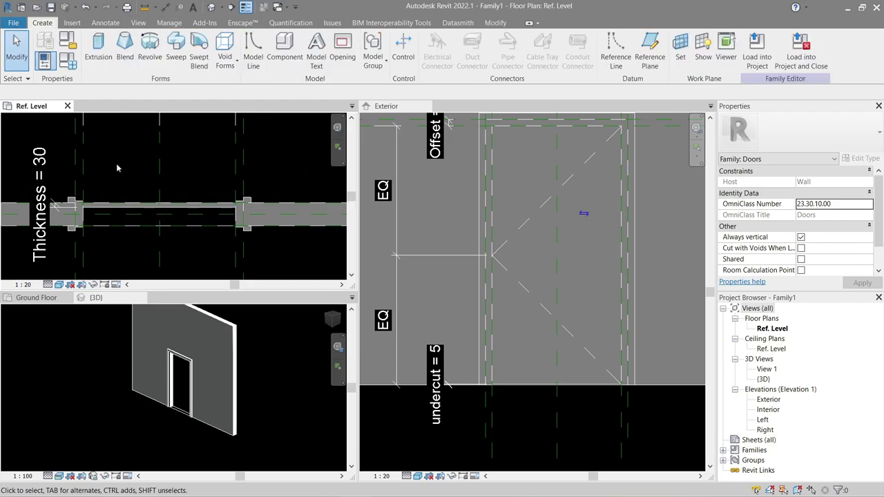
pyautogui.click(285, 45)
pyautogui.scroll(2, 242, 221)
pyautogui.scroll(2, 207, 218)
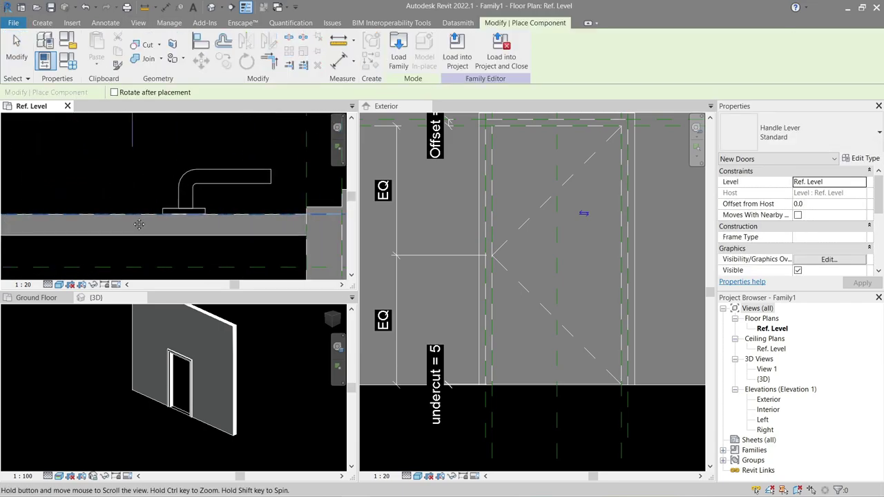
pyautogui.click(139, 213)
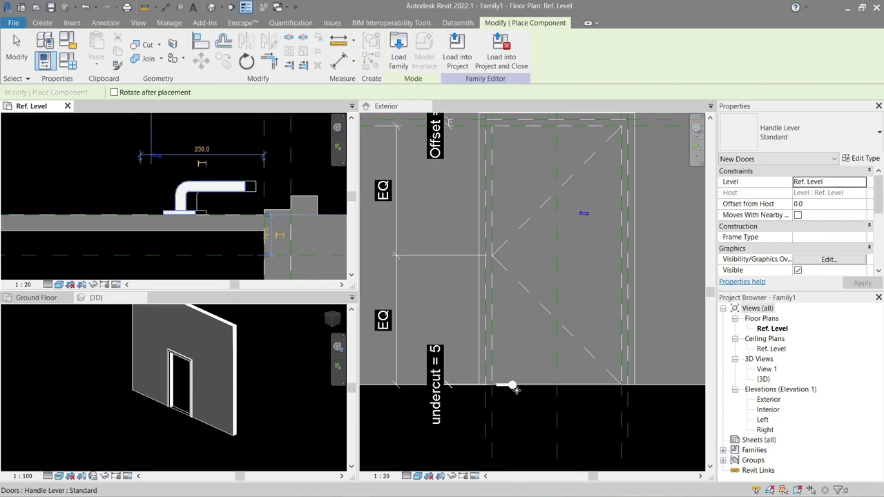
pyautogui.scroll(-2, 515, 389)
# - Finish placing handles and inspect the lever in the 3D view and Exterior elevation
pyautogui.scroll(-2, 515, 389)
pyautogui.press('Escape')
pyautogui.press('Escape')
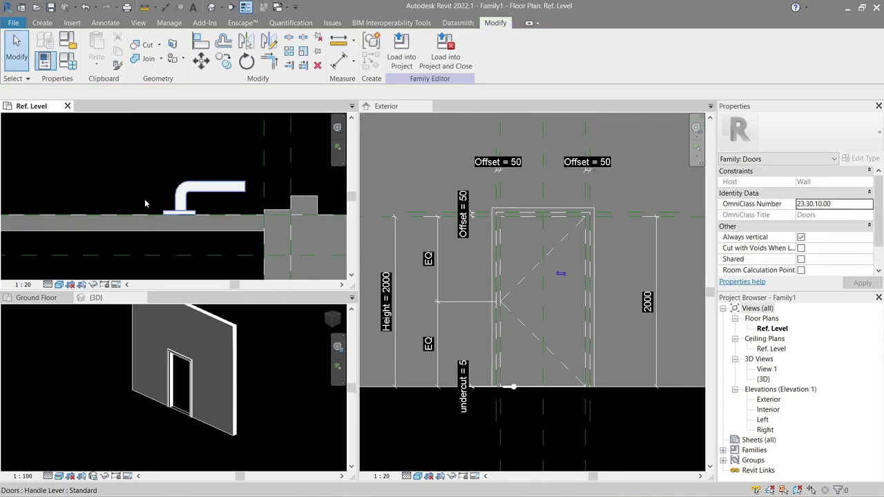
pyautogui.scroll(3, 519, 390)
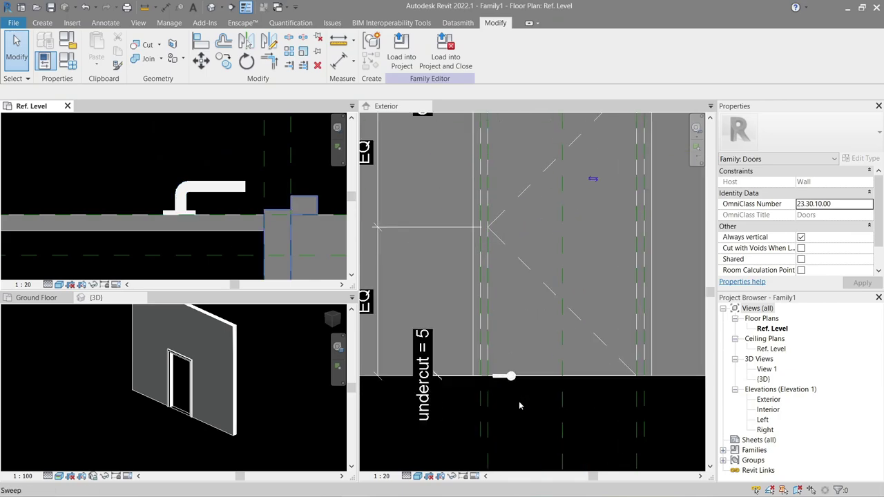
pyautogui.click(519, 391)
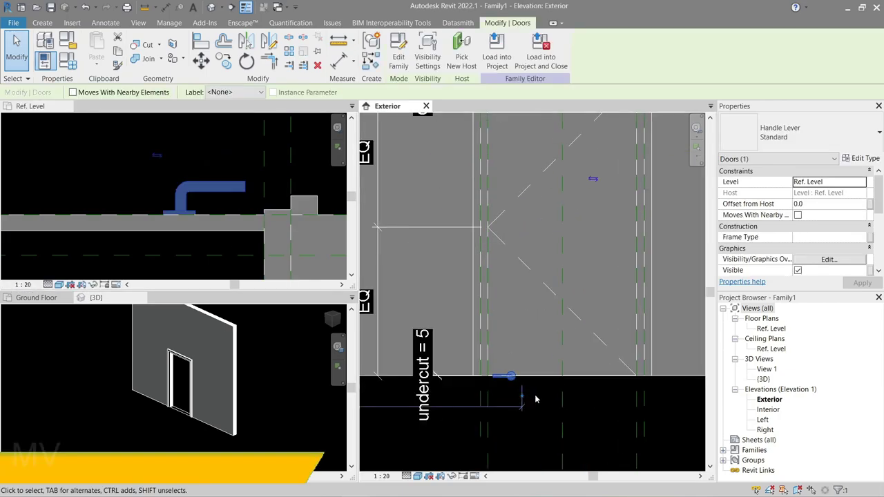
pyautogui.keyDown('shift'); pyautogui.moveTo(198, 387); pyautogui.dragTo(195, 415, button='middle'); pyautogui.keyUp('shift')
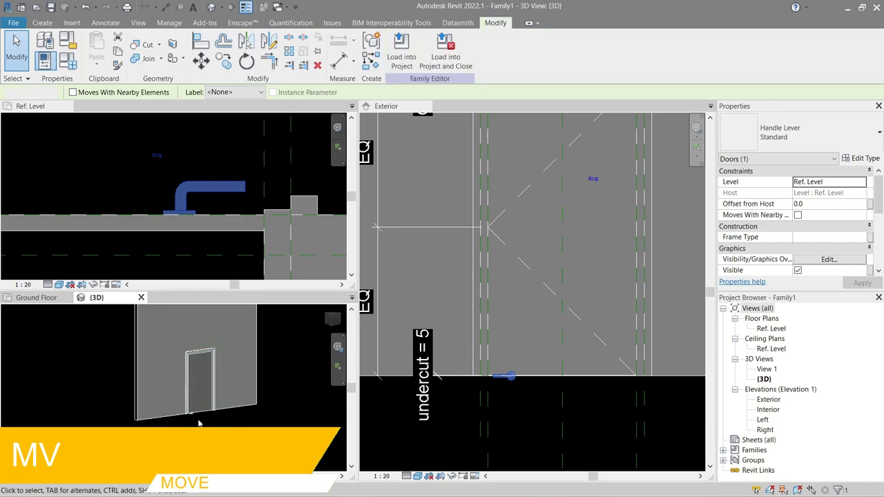
pyautogui.scroll(-5, 180, 407)
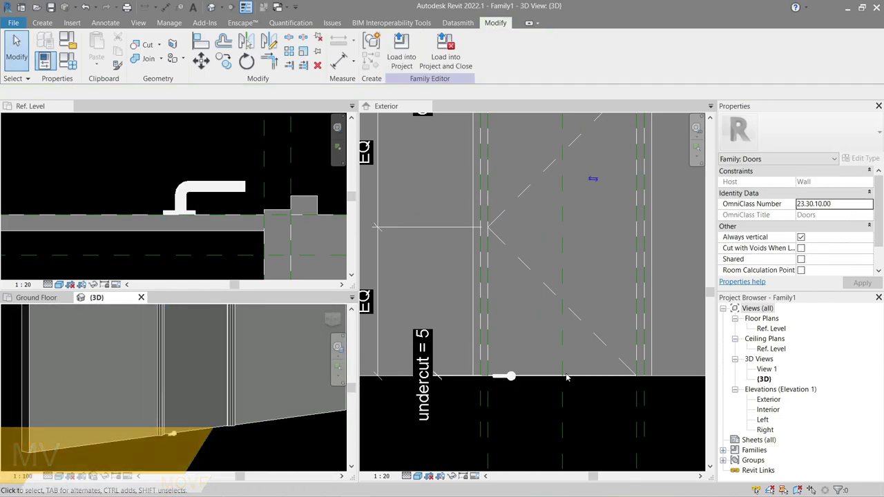
pyautogui.scroll(-3, 540, 330)
pyautogui.click(540, 331)
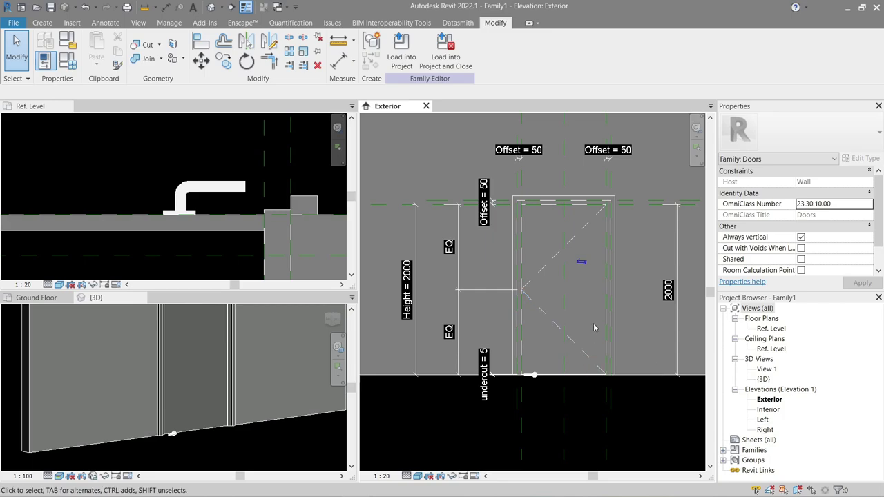
pyautogui.scroll(2, 560, 364)
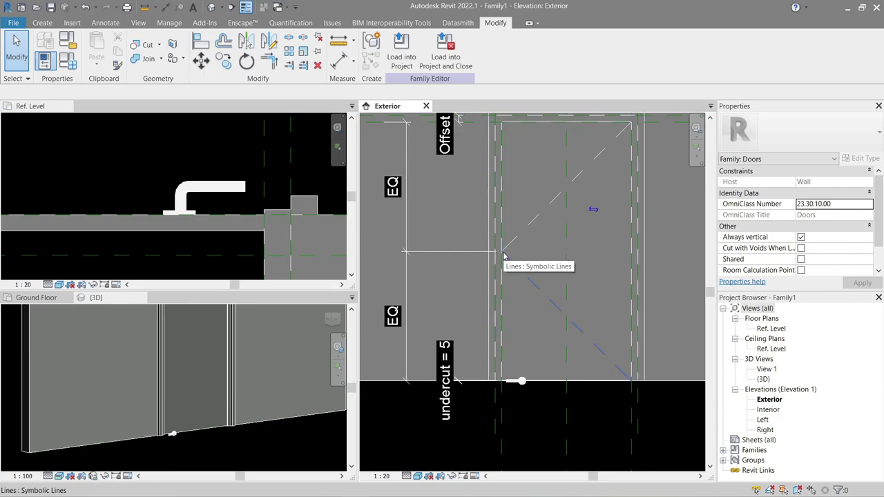
# - Move the lever up the door panel to about mid-height
pyautogui.click(524, 384)
pyautogui.scroll(2, 524, 384)
pyautogui.scroll(3, 519, 376)
pyautogui.scroll(-1, 516, 372)
pyautogui.press('m')
pyautogui.press('v')
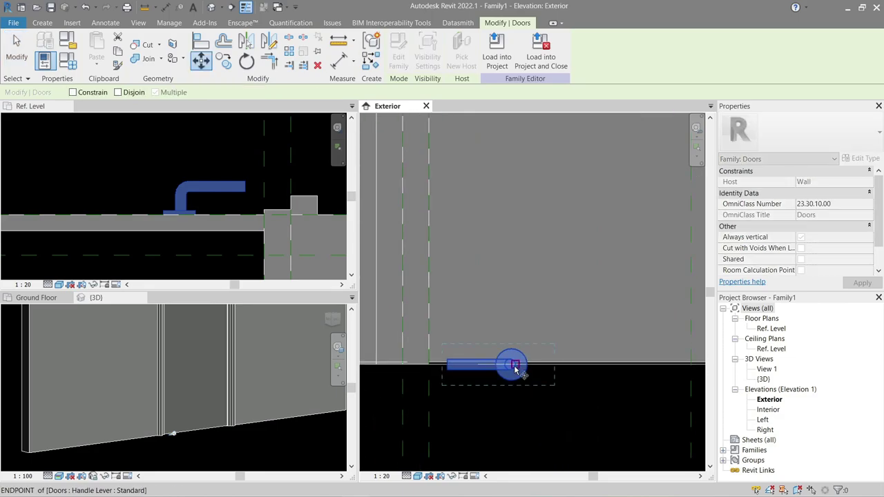
pyautogui.click(515, 369)
pyautogui.scroll(-5, 515, 370)
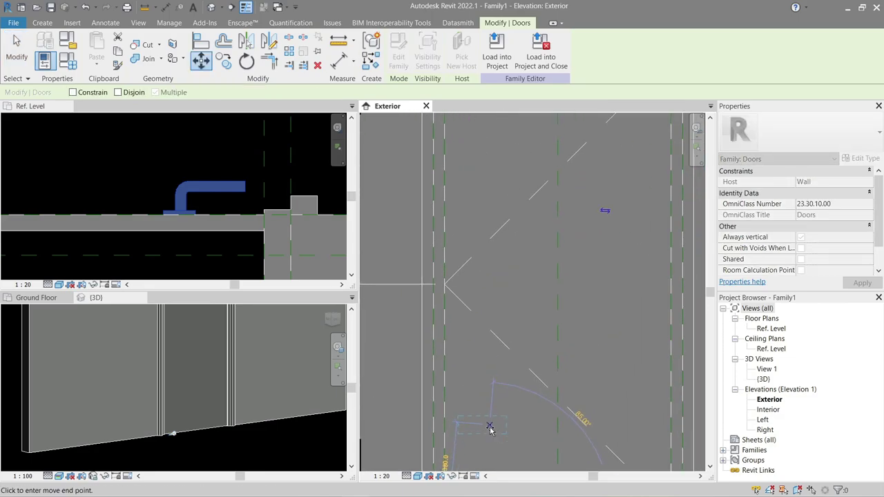
pyautogui.click(501, 287)
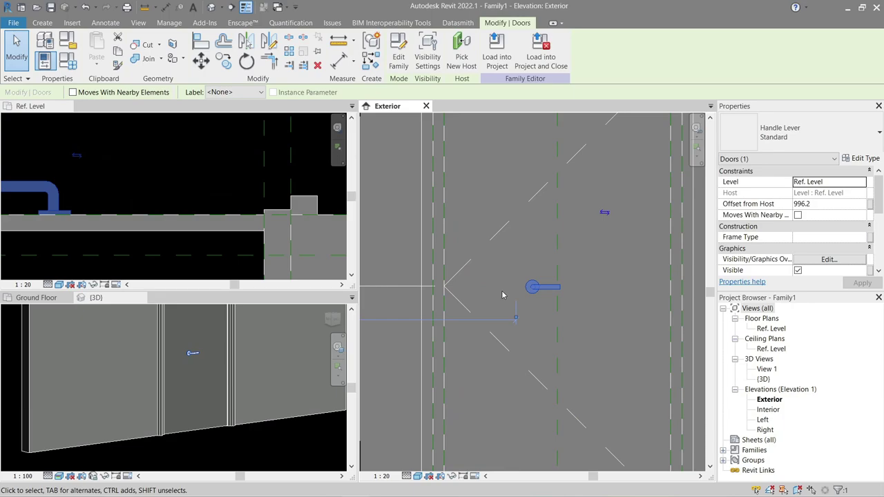
pyautogui.click(503, 295)
# - Move the lever again to sit beside the door's edge
pyautogui.click(530, 285)
pyautogui.press('m')
pyautogui.press('v')
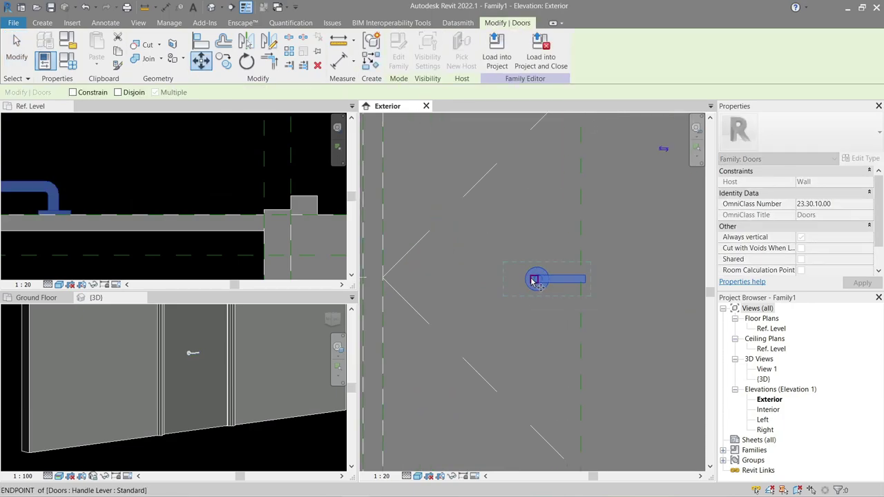
pyautogui.click(534, 280)
pyautogui.click(465, 320)
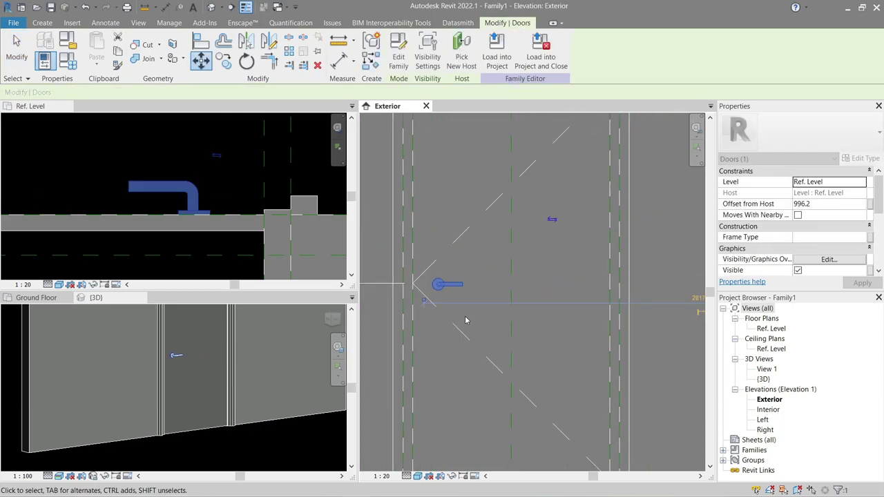
pyautogui.scroll(-3, 465, 319)
pyautogui.press('Escape')
pyautogui.moveTo(456, 325)
pyautogui.mouseDown(button='middle')
pyautogui.moveTo(587, 325)
pyautogui.moveTo(509, 323)
pyautogui.mouseUp(button='middle')
pyautogui.scroll(1, 587, 325)
pyautogui.scroll(1, 509, 323)
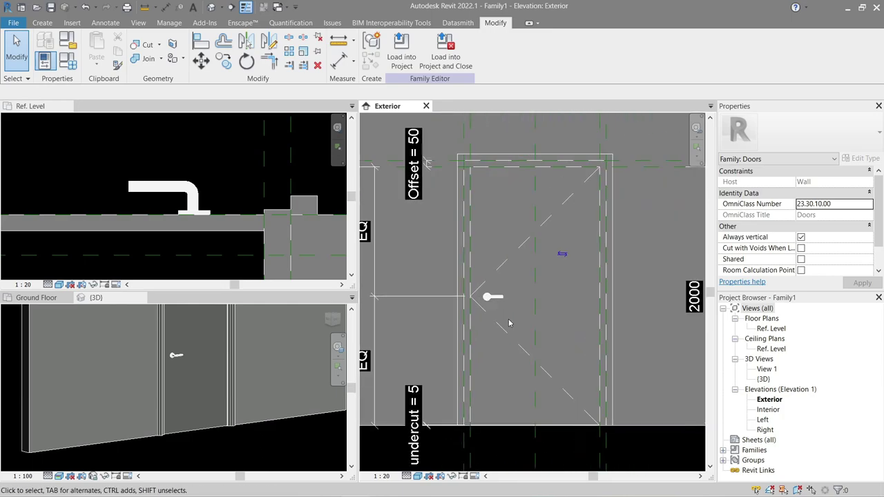
# - Draw a horizontal reference plane at the handle's height
pyautogui.press('r')
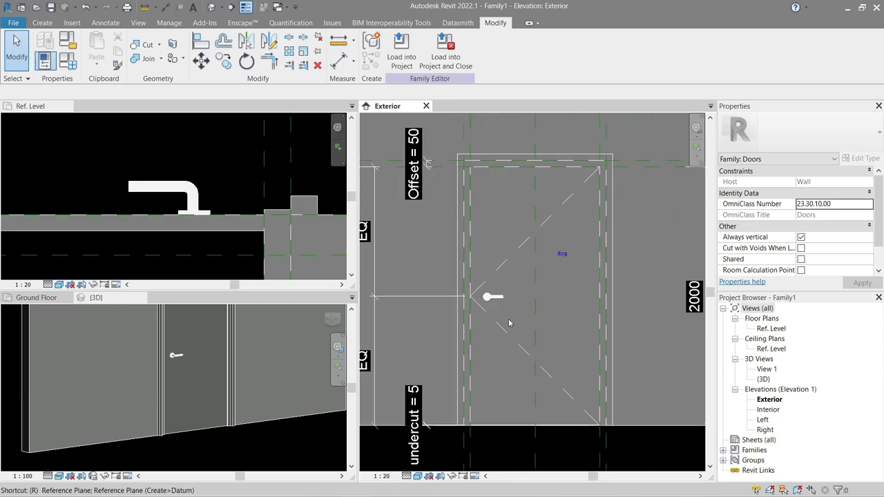
pyautogui.press('p')
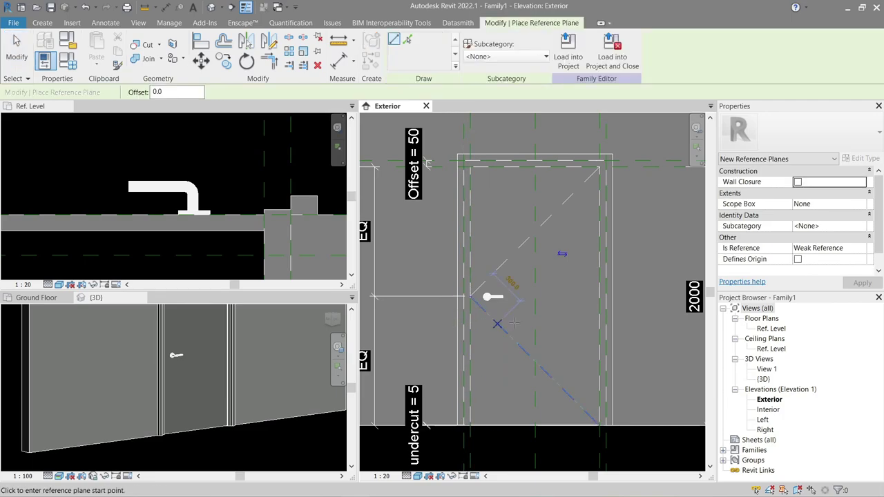
pyautogui.scroll(-2, 504, 325)
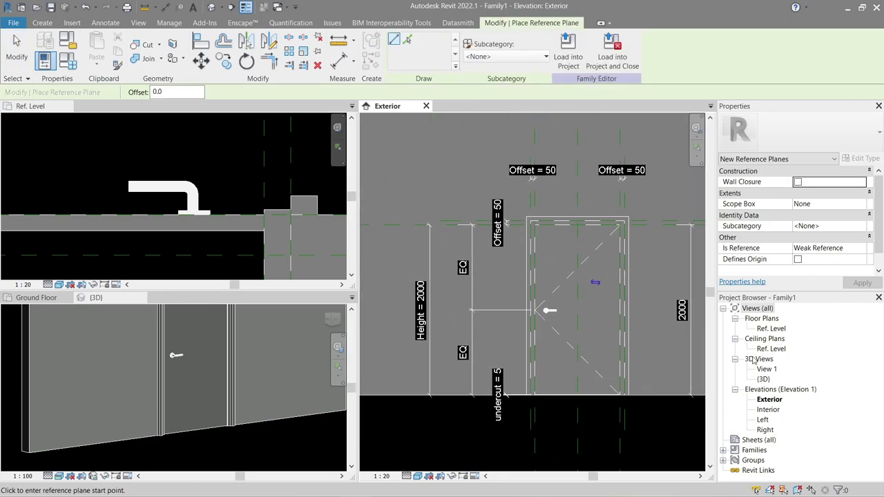
pyautogui.click(664, 316)
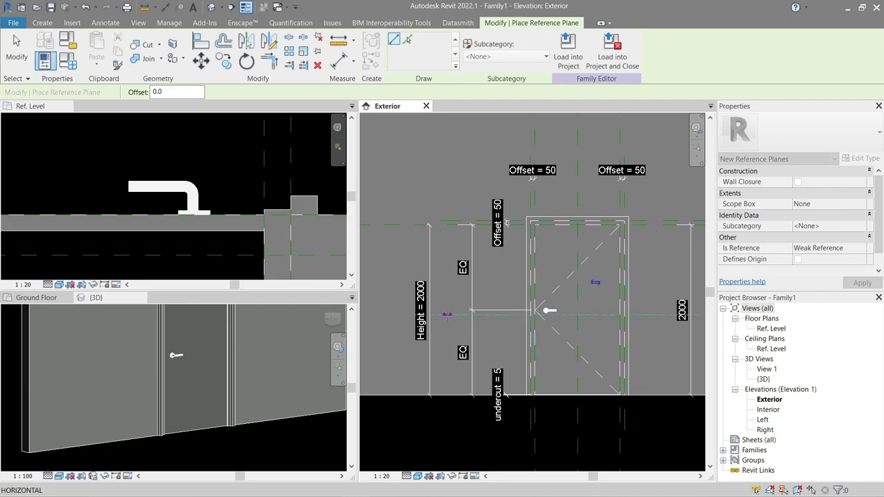
pyautogui.scroll(2, 528, 311)
pyautogui.scroll(2, 528, 310)
pyautogui.press('Escape')
pyautogui.press('Escape')
# - Align the handle to the plane and attempt a lock, cancelling the overconstraint error
pyautogui.press('a')
pyautogui.press('l')
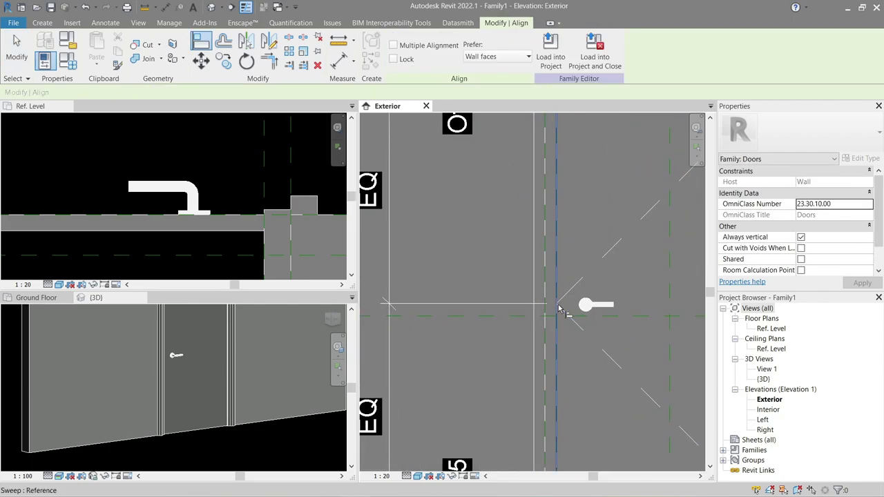
pyautogui.click(558, 309)
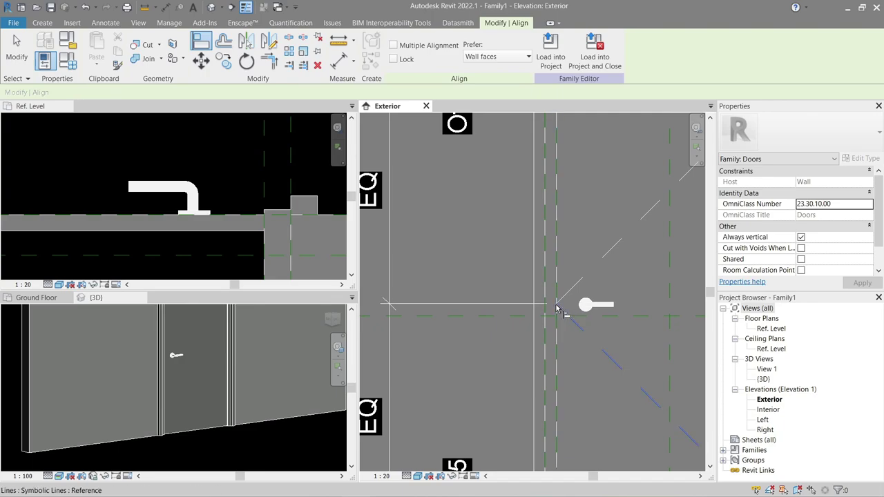
pyautogui.press('Tab')
pyautogui.press('Tab')
pyautogui.press('Tab')
pyautogui.click(557, 307)
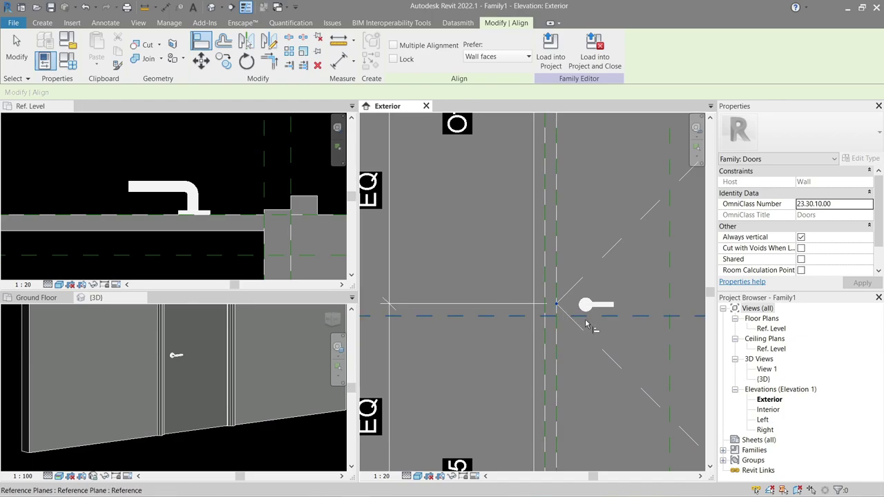
pyautogui.click(516, 320)
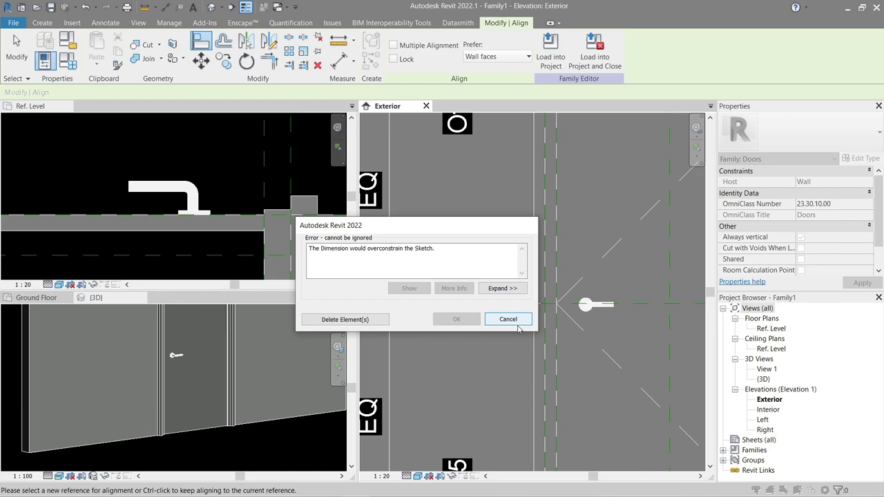
pyautogui.click(508, 320)
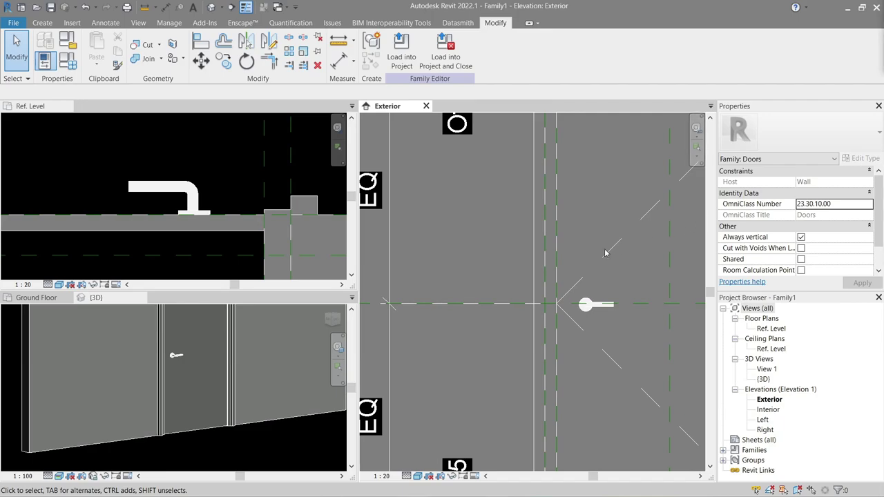
# - Align and lock the handle to the horizontal reference plane
pyautogui.moveTo(496, 317)
pyautogui.mouseDown(button='middle')
pyautogui.moveTo(509, 312)
pyautogui.moveTo(459, 298)
pyautogui.mouseUp(button='middle')
pyautogui.click(516, 298)
pyautogui.click(572, 285)
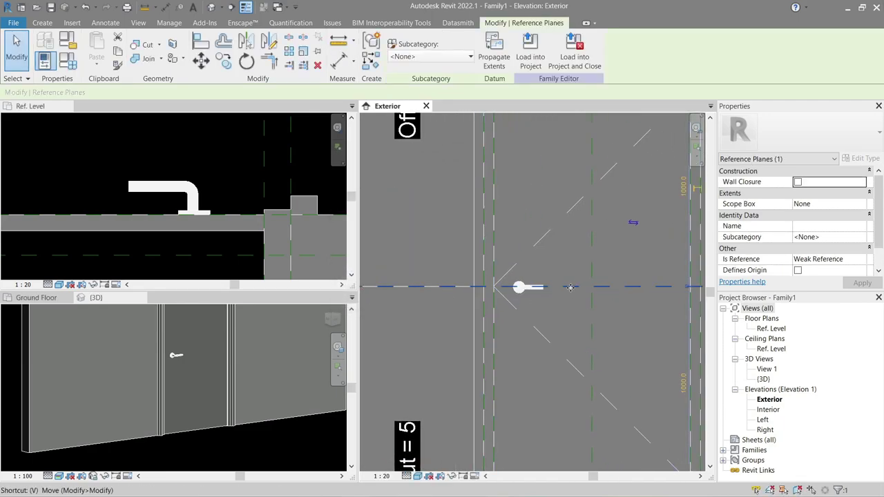
pyautogui.scroll(-3, 570, 287)
pyautogui.click(548, 289)
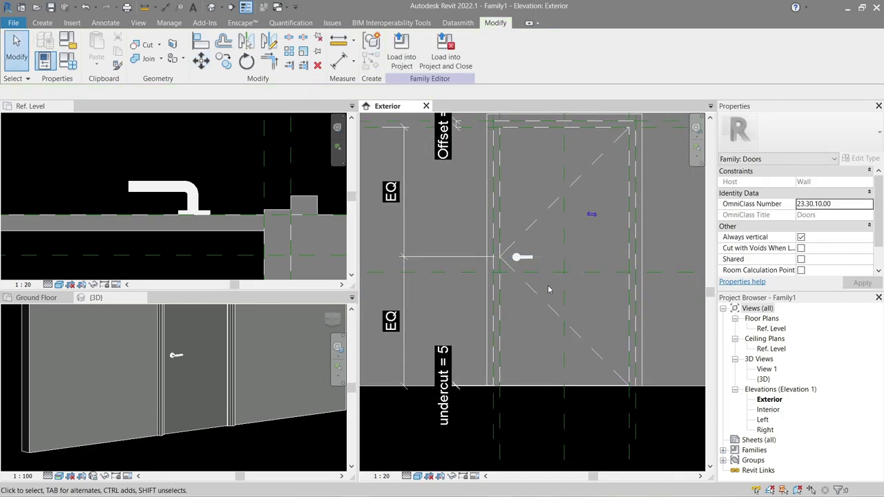
pyautogui.press('a')
pyautogui.press('l')
pyautogui.scroll(3, 553, 289)
pyautogui.click(558, 269)
pyautogui.click(503, 244)
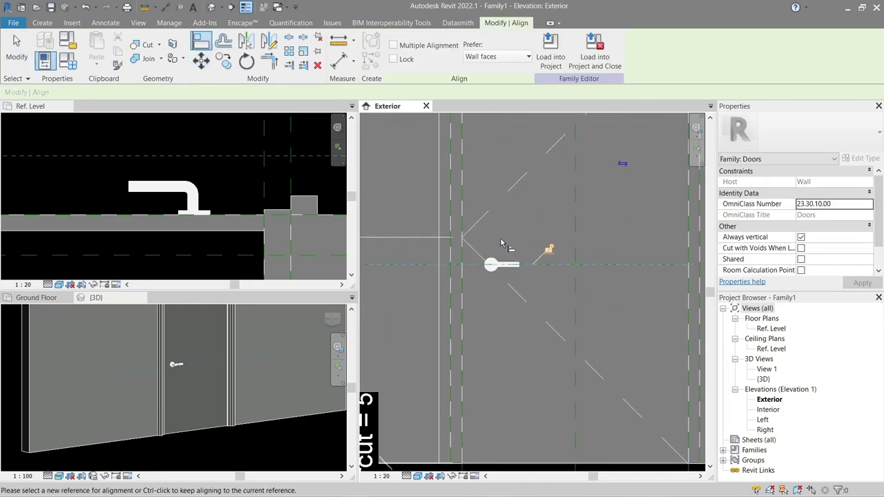
pyautogui.scroll(-3, 529, 260)
pyautogui.press('Escape')
pyautogui.press('Escape')
# - Draw a vertical reference plane through the handle
pyautogui.press('r')
pyautogui.press('p')
pyautogui.click(518, 190)
pyautogui.click(518, 414)
pyautogui.press('Escape')
pyautogui.press('Escape')
# - Align and lock the handle to the vertical reference plane
pyautogui.scroll(3, 520, 309)
pyautogui.press('a')
pyautogui.press('l')
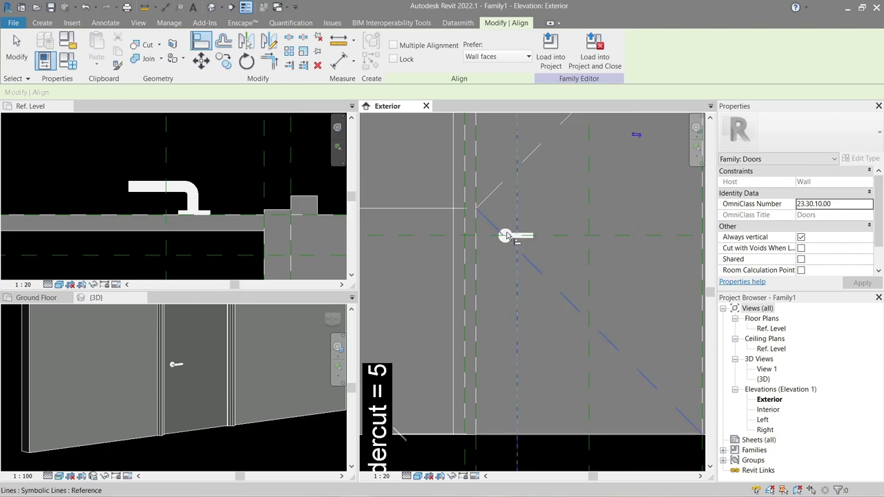
pyautogui.click(509, 235)
pyautogui.scroll(-2, 501, 286)
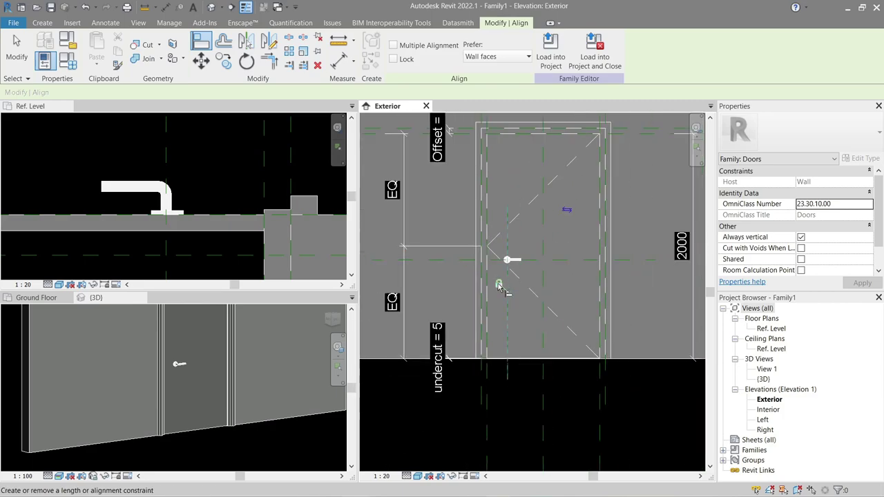
# - Dimension the vertical handle plane 182 from the door edge
pyautogui.scroll(1, 510, 271)
pyautogui.press('Escape')
pyautogui.press('d')
pyautogui.press('i')
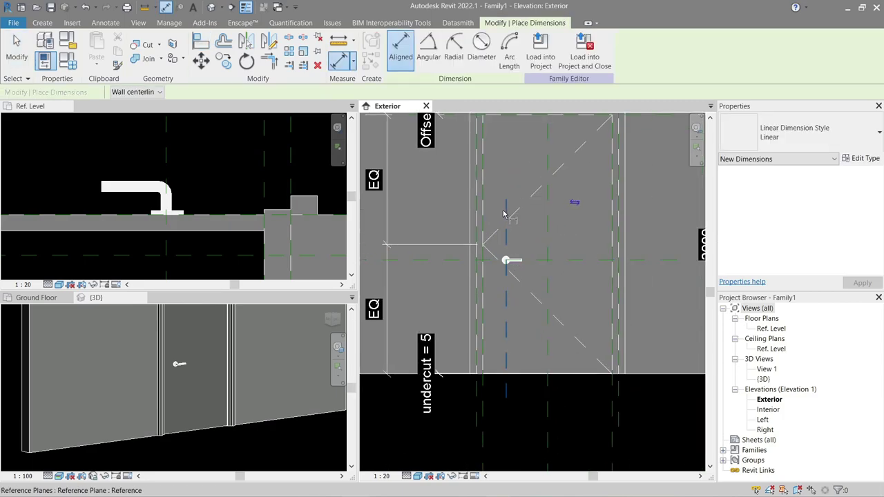
pyautogui.click(502, 213)
pyautogui.moveTo(500, 332); pyautogui.dragTo(500, 266, button='middle')
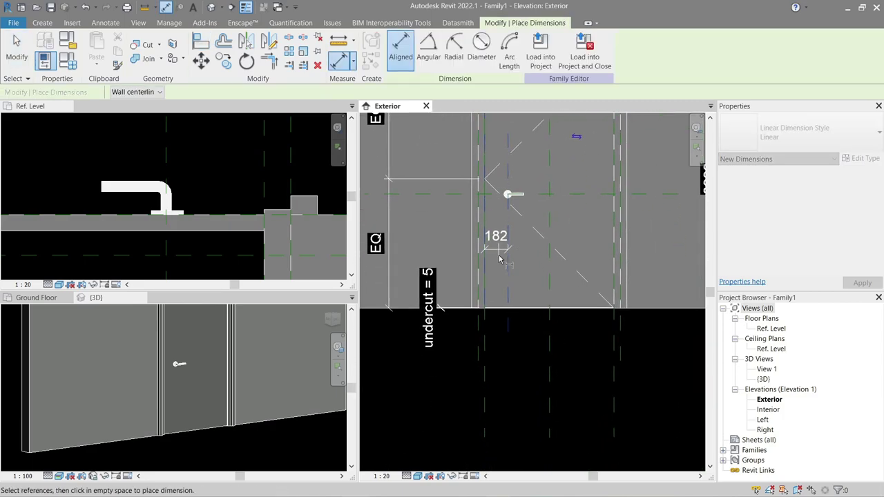
pyautogui.click(515, 378)
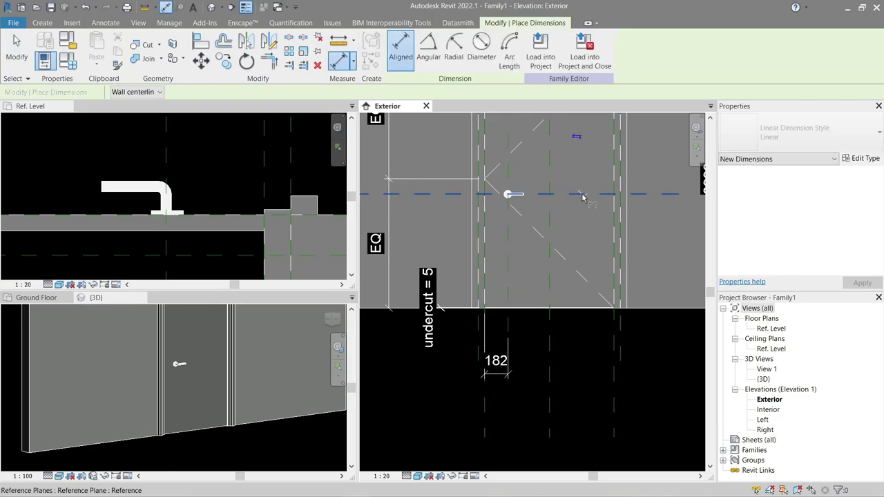
# - Dimension the horizontal handle plane 880 above the door bottom
pyautogui.click(525, 193)
pyautogui.scroll(3, 601, 323)
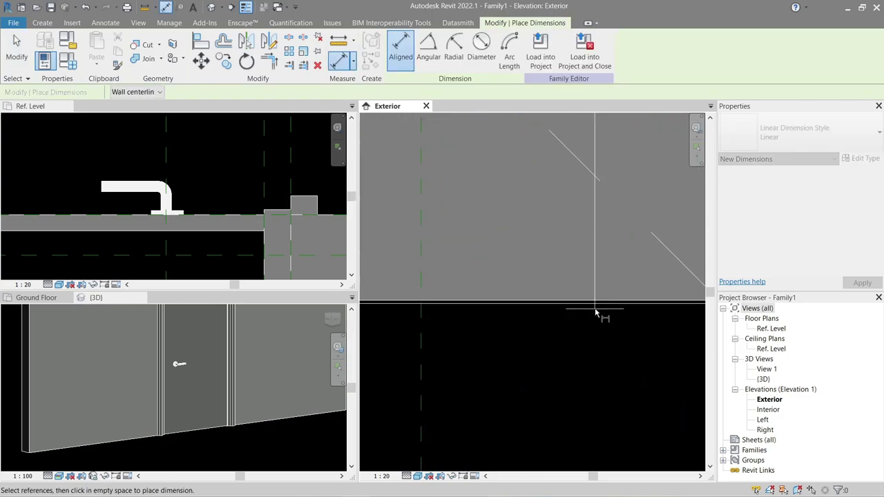
pyautogui.scroll(2, 595, 313)
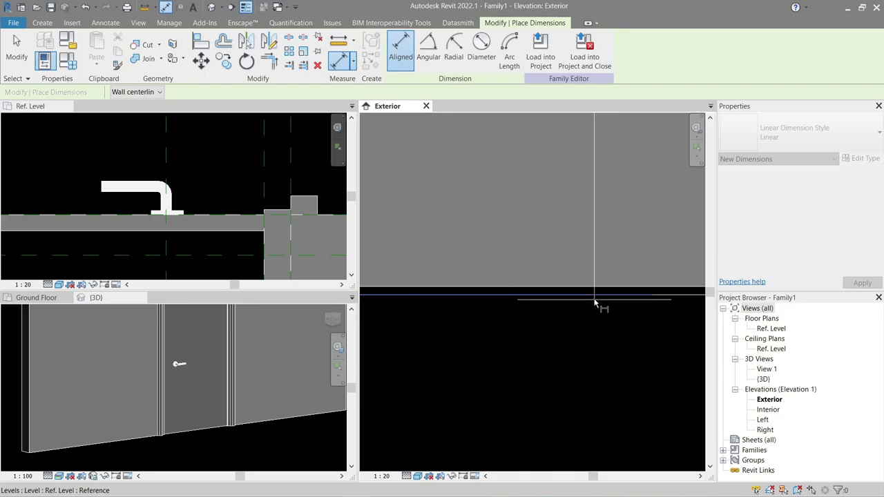
pyautogui.scroll(-1, 594, 300)
pyautogui.scroll(-1, 594, 299)
pyautogui.scroll(-2, 597, 300)
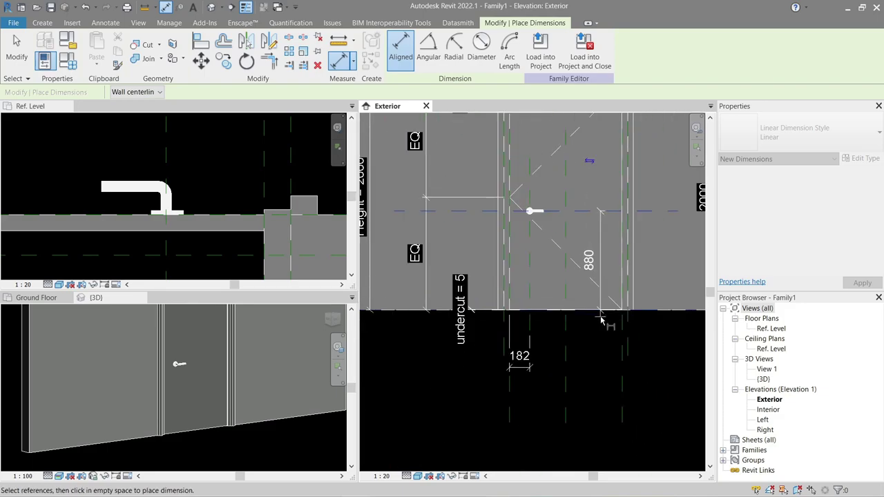
pyautogui.scroll(-1, 604, 299)
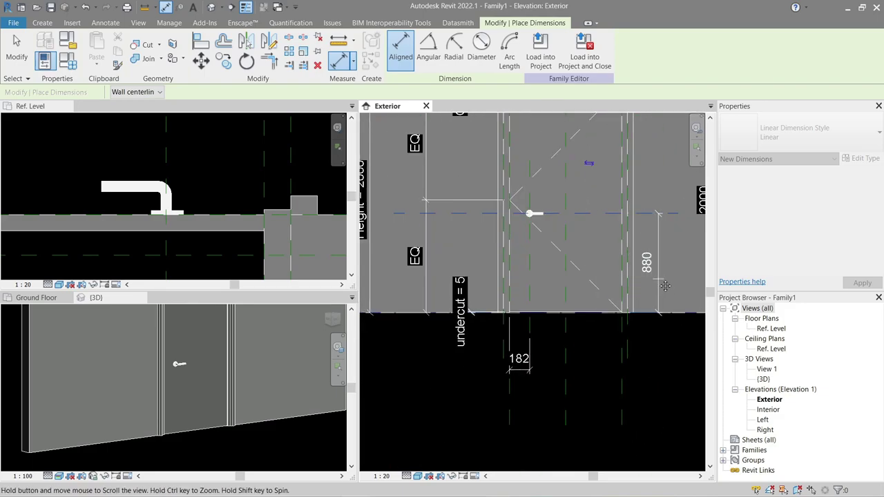
pyautogui.moveTo(660, 282); pyautogui.dragTo(630, 327, button='middle')
# - Place the handle-height dimension and change it from 880 to 1000
pyautogui.click(636, 329)
pyautogui.press('Escape')
pyautogui.press('Escape')
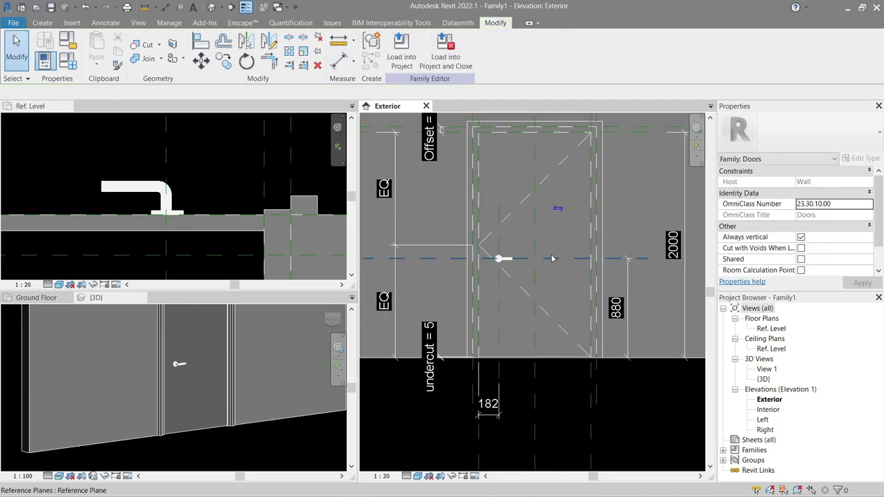
pyautogui.click(559, 267)
pyautogui.click(623, 314)
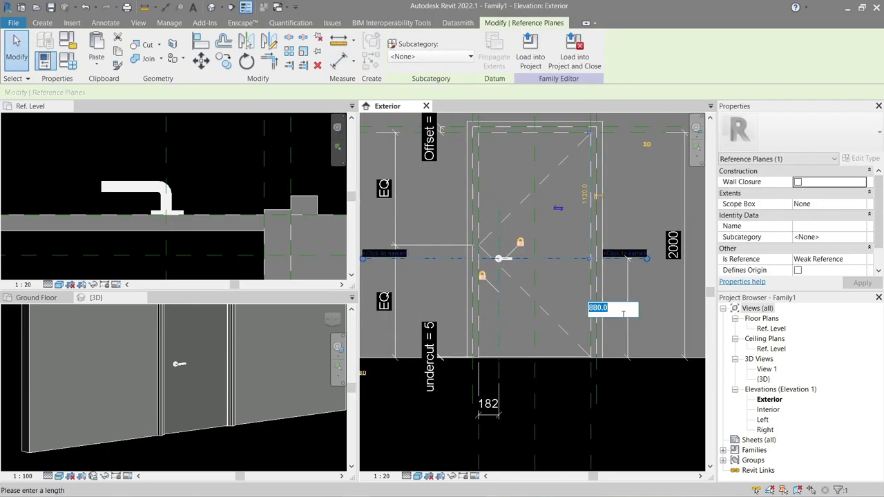
pyautogui.press('Return')
pyautogui.moveTo(623, 318); pyautogui.dragTo(537, 319, button='middle')
pyautogui.press('Escape')
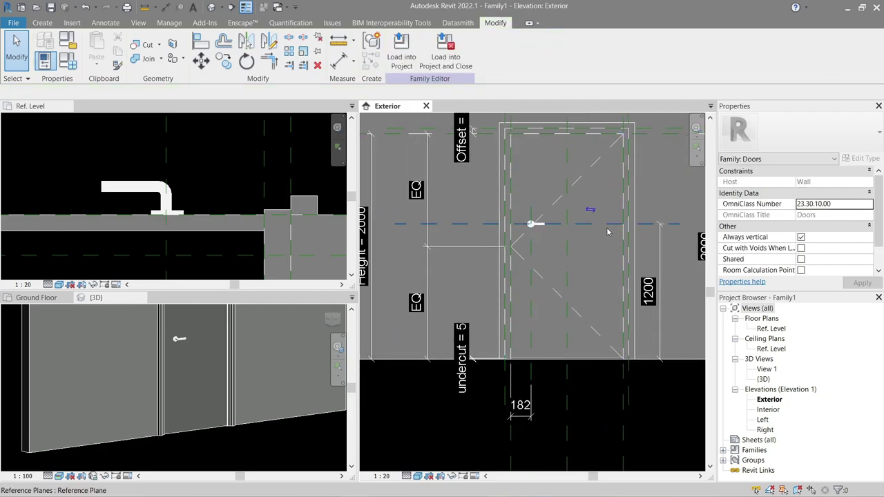
pyautogui.click(607, 228)
pyautogui.click(649, 291)
pyautogui.write('1')
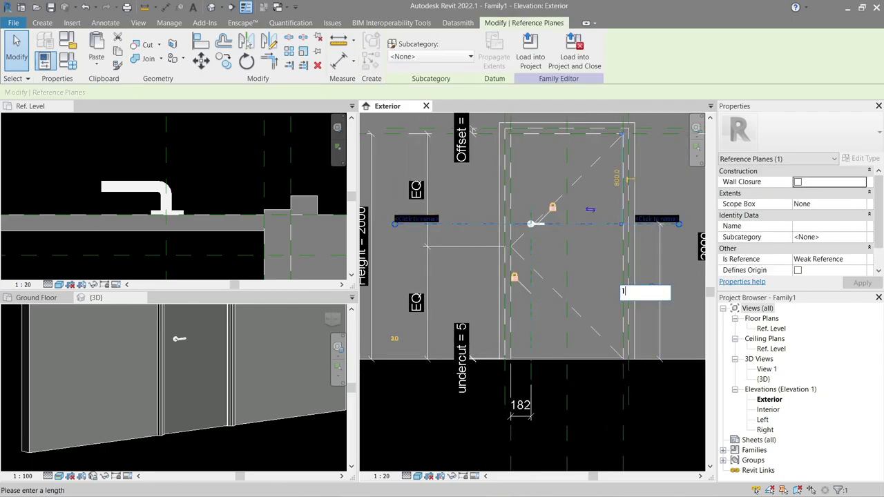
pyautogui.write('00')
pyautogui.press('Return')
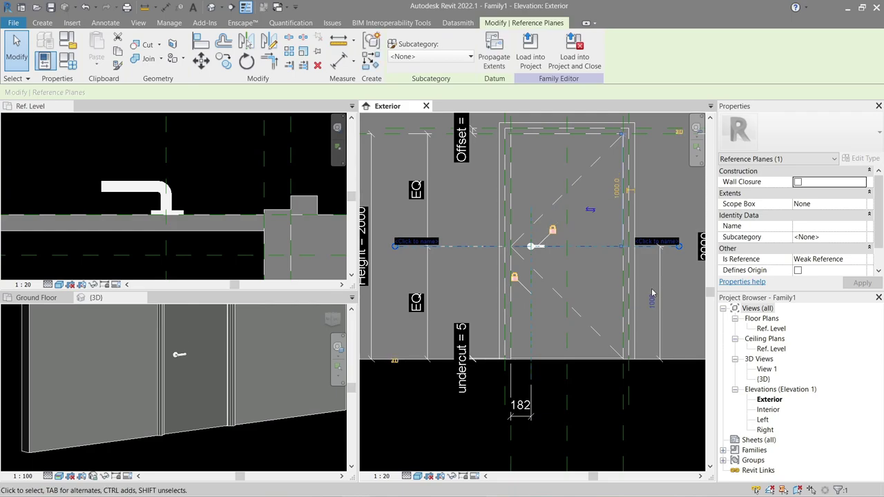
pyautogui.click(618, 299)
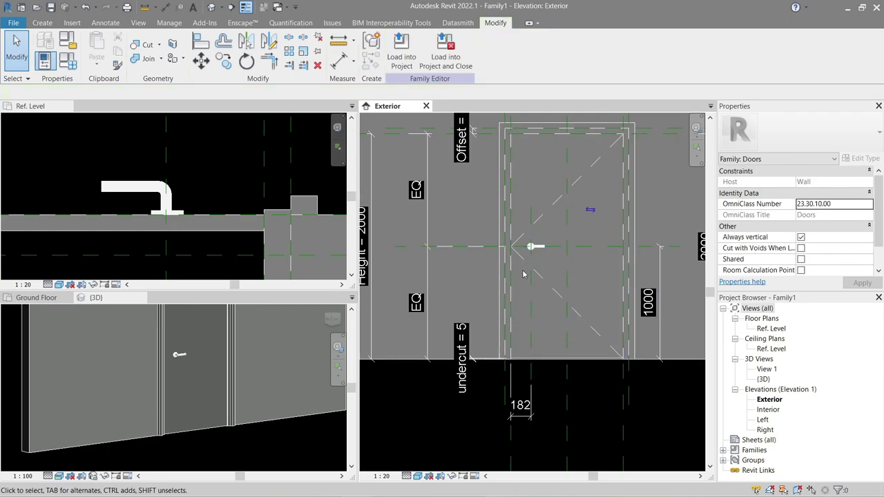
# - Change the handle's vertical reference plane side offset from 182 to 150
pyautogui.scroll(2, 534, 308)
pyautogui.scroll(-1, 533, 309)
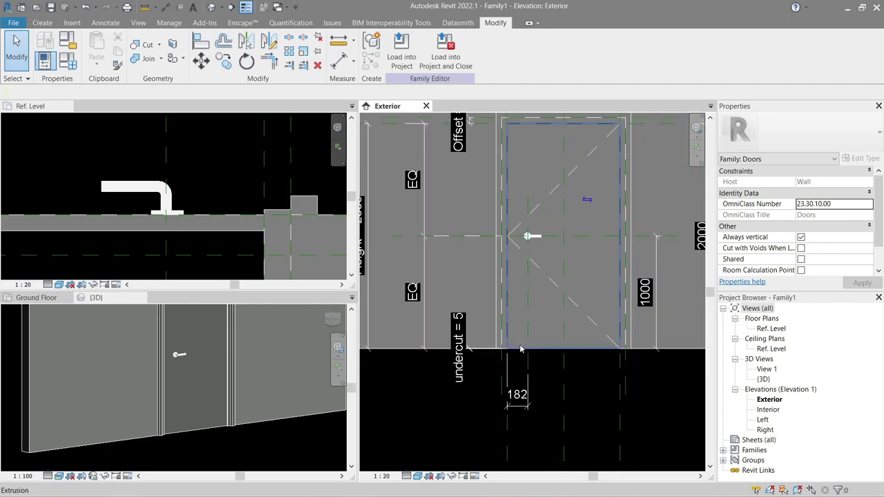
pyautogui.scroll(-1, 532, 304)
pyautogui.click(529, 301)
pyautogui.click(518, 399)
pyautogui.write('150')
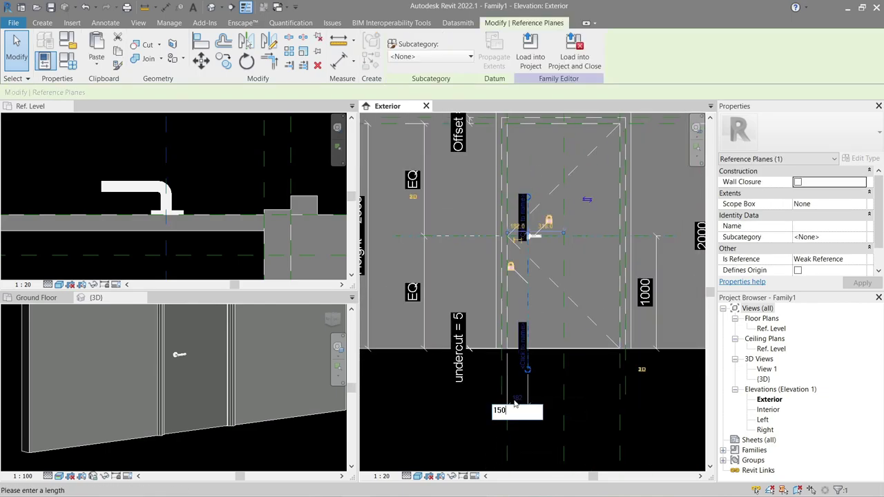
pyautogui.press('Return')
pyautogui.press('Escape')
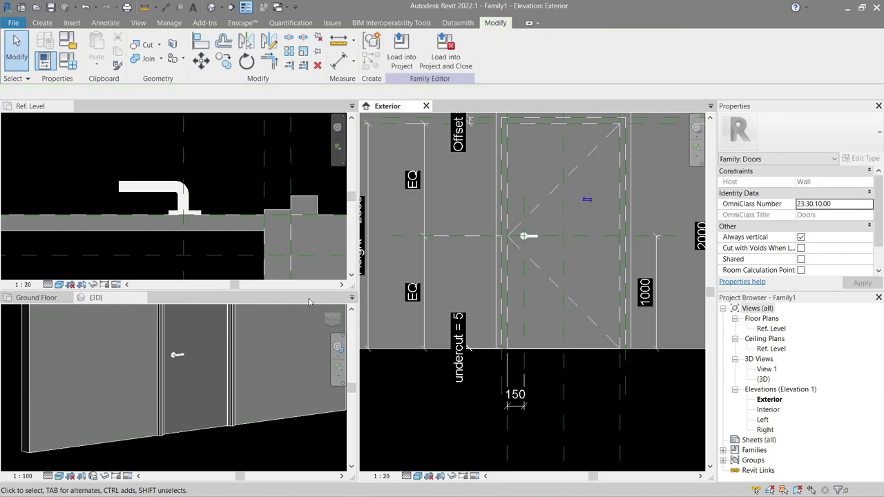
# - Change the frame reference plane's side dimension from 150 to 100
pyautogui.scroll(-3, 256, 387)
pyautogui.scroll(3, 235, 367)
pyautogui.scroll(3, 207, 331)
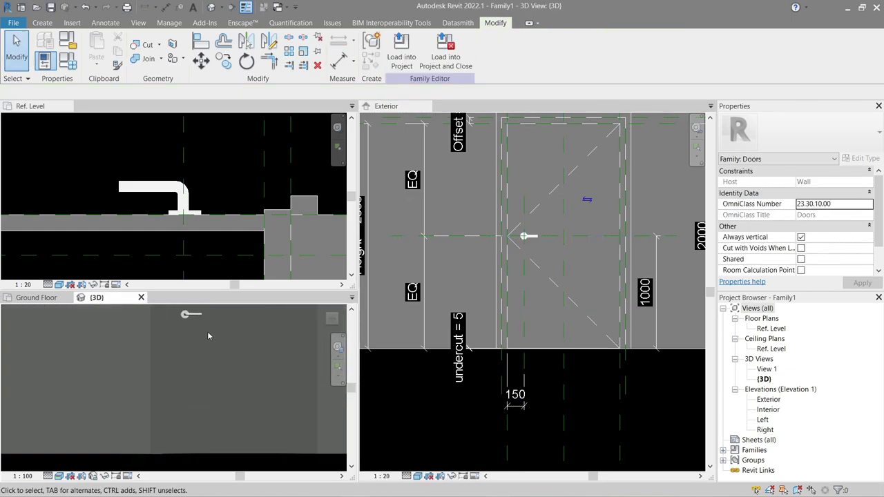
pyautogui.keyDown('shift'); pyautogui.moveTo(201, 343); pyautogui.dragTo(207, 325, button='middle'); pyautogui.keyUp('shift')
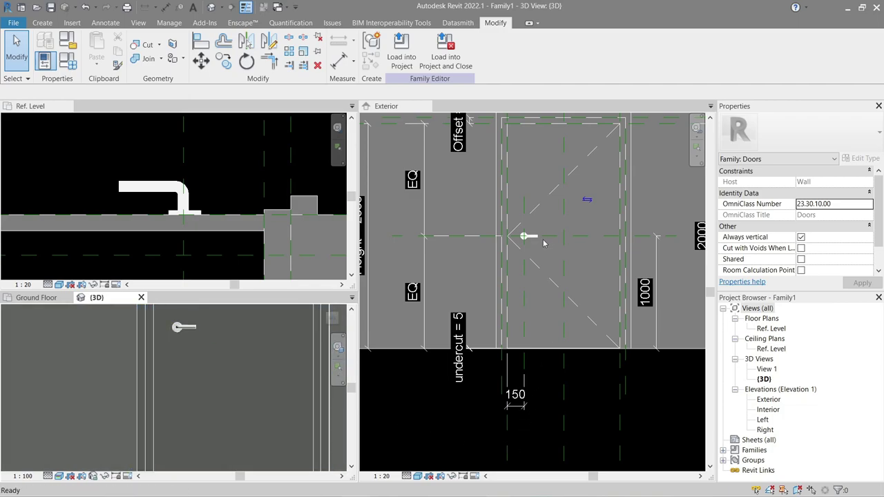
pyautogui.click(528, 280)
pyautogui.click(523, 376)
pyautogui.click(517, 399)
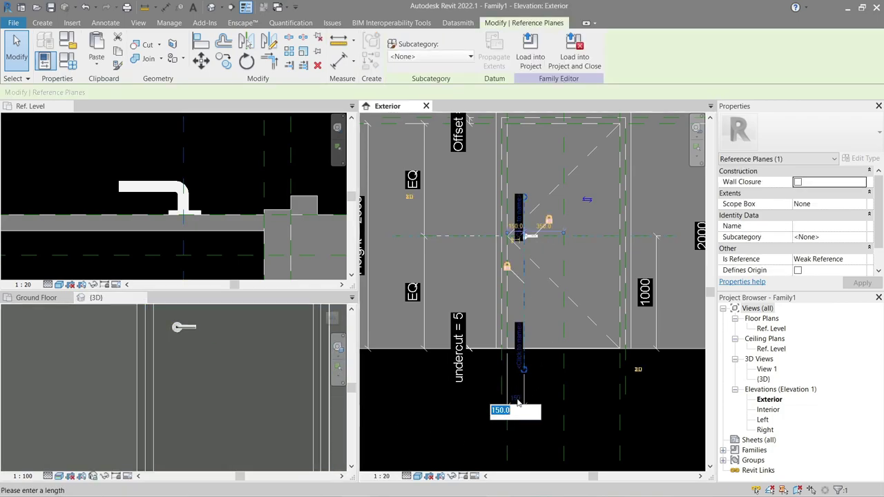
pyautogui.write('100')
pyautogui.press('Return')
# - Orbit the 3D view to an oblique angle showing the wall and door
pyautogui.click(152, 373)
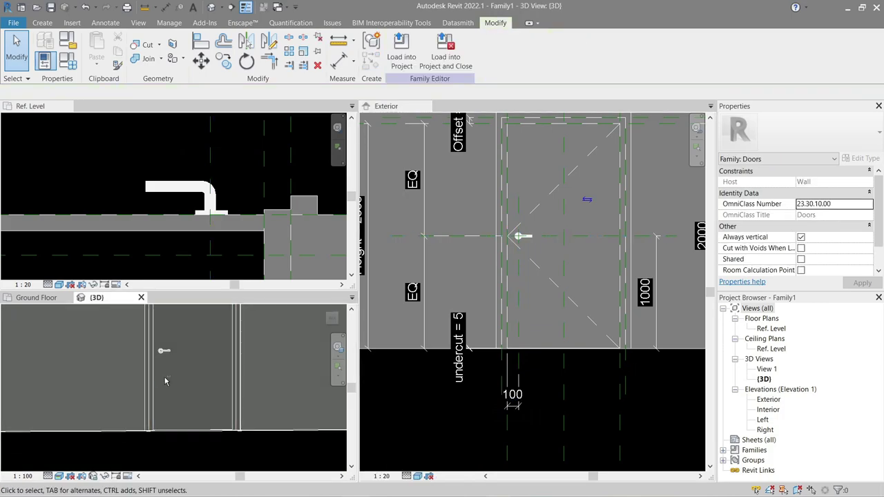
pyautogui.keyDown('shift'); pyautogui.moveTo(177, 384); pyautogui.dragTo(170, 412, button='middle'); pyautogui.keyUp('shift')
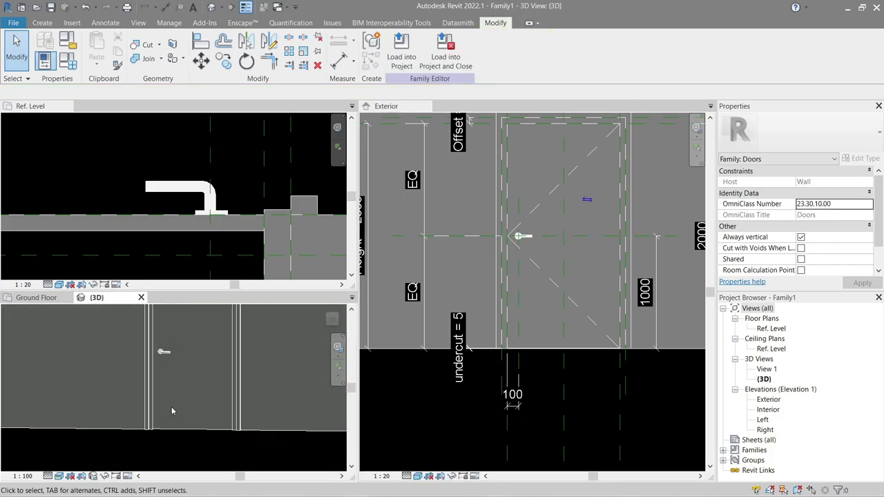
pyautogui.keyDown('shift'); pyautogui.moveTo(171, 412); pyautogui.dragTo(232, 373, button='middle'); pyautogui.keyUp('shift')
pyautogui.scroll(2, 197, 226)
pyautogui.scroll(2, 178, 236)
# - Select the door handle in plan, trying Align and Move before cancelling both
pyautogui.press('a')
pyautogui.press('l')
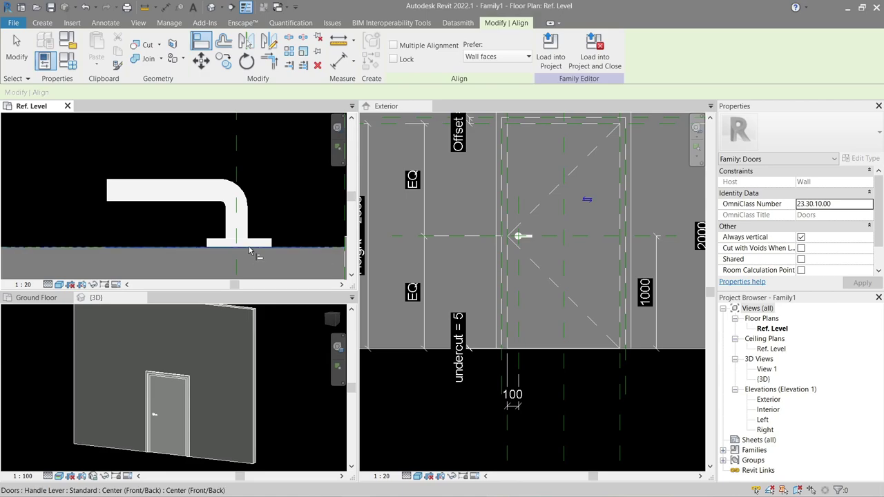
pyautogui.press('Escape')
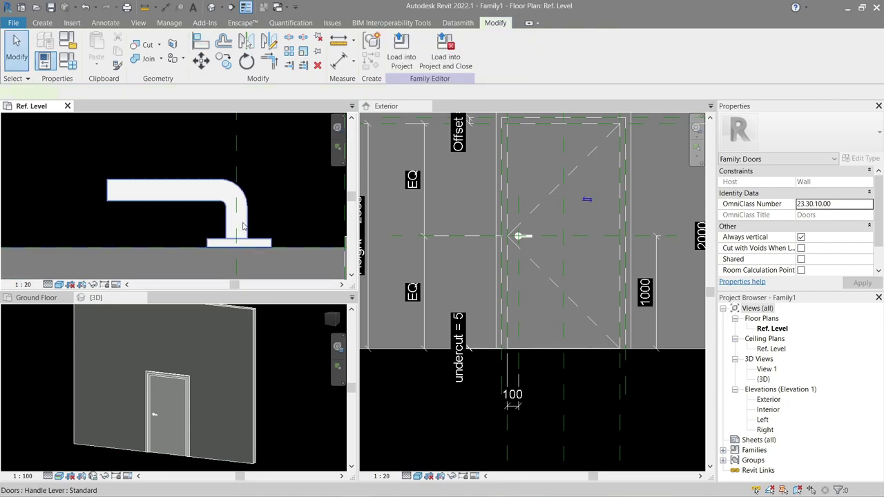
pyautogui.click(243, 226)
pyautogui.scroll(-2, 230, 198)
pyautogui.press('m')
pyautogui.press('v')
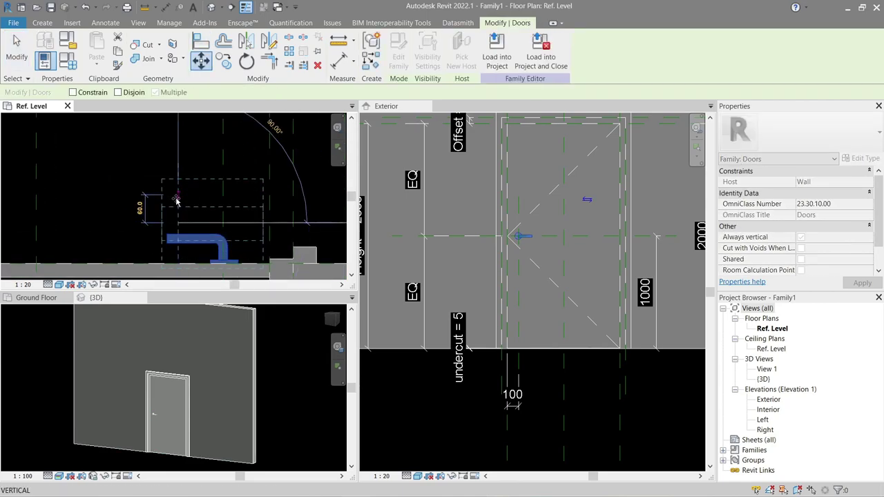
pyautogui.press('Escape')
pyautogui.press('Escape')
# - Align the handle base flush against the door panel face with AL
pyautogui.press('a')
pyautogui.press('l')
pyautogui.scroll(2, 173, 242)
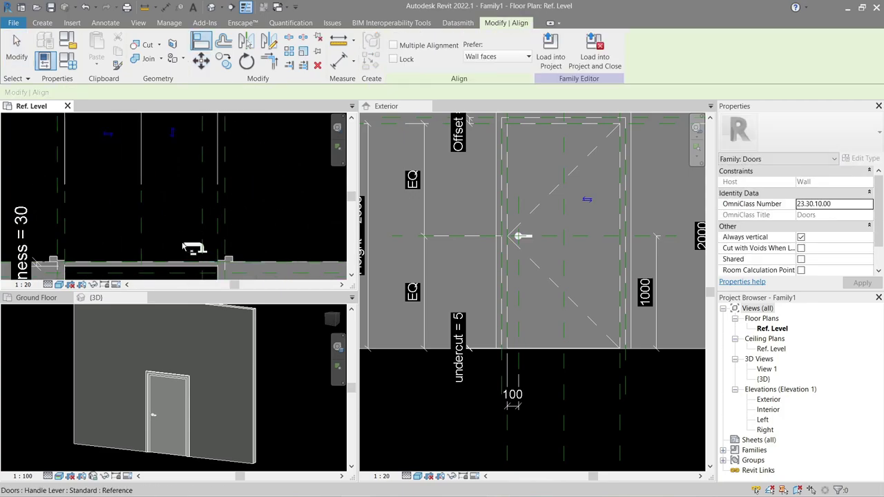
pyautogui.scroll(-2, 173, 241)
pyautogui.scroll(-1, 172, 242)
pyautogui.scroll(2, 174, 240)
pyautogui.scroll(1, 175, 238)
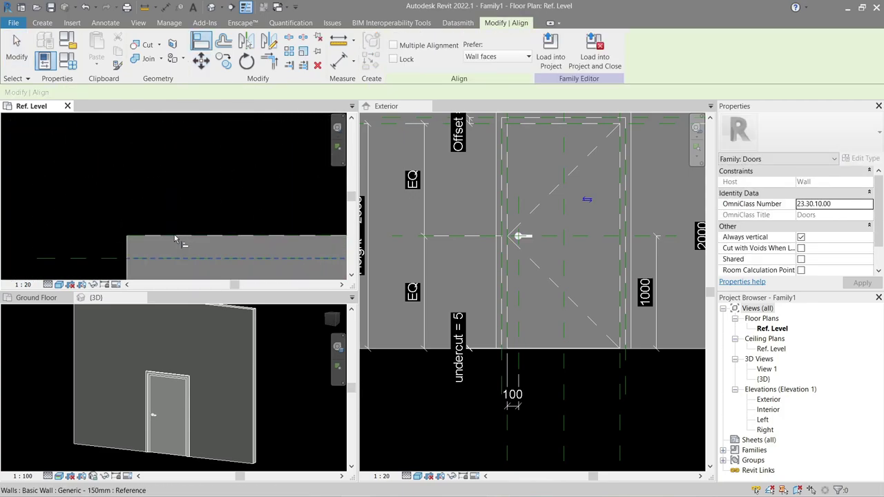
pyautogui.scroll(-3, 219, 211)
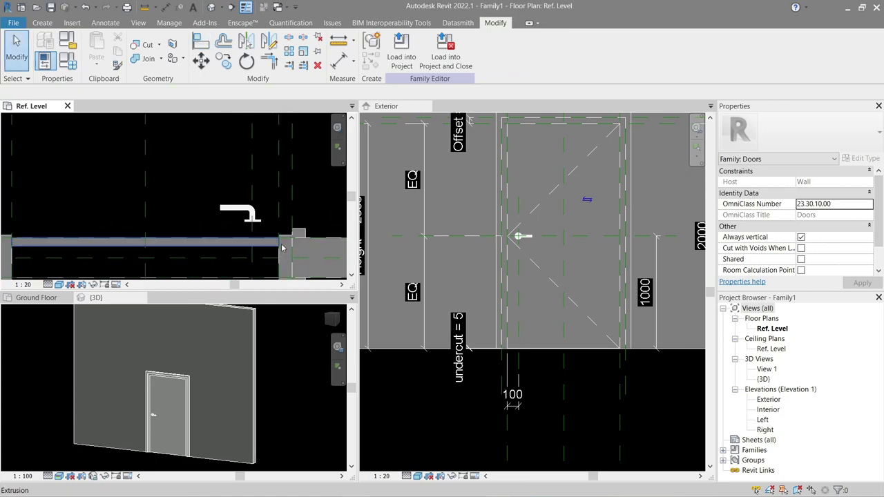
pyautogui.scroll(1, 207, 242)
pyautogui.click(205, 239)
pyautogui.click(245, 214)
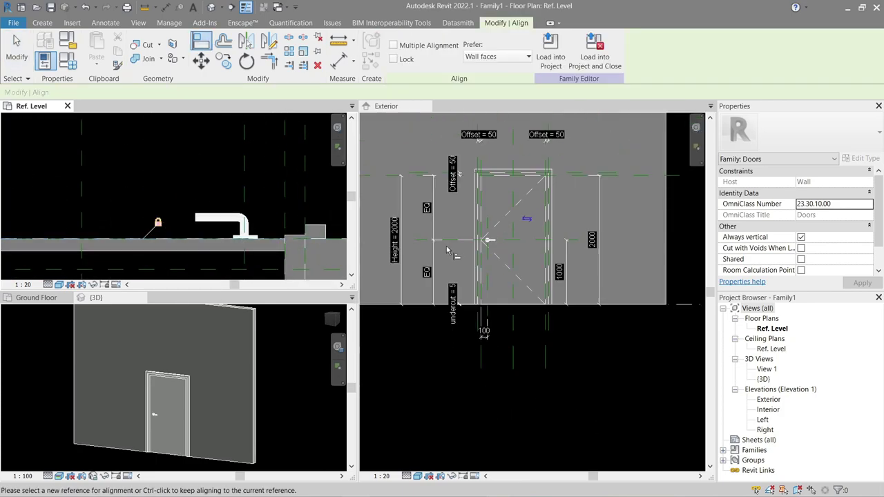
# - From the 3D view, flex-test the family by applying a door Width of 2000 in Family Types
pyautogui.press('Escape')
pyautogui.scroll(-1, 172, 230)
pyautogui.scroll(-1, 178, 230)
pyautogui.scroll(-1, 183, 231)
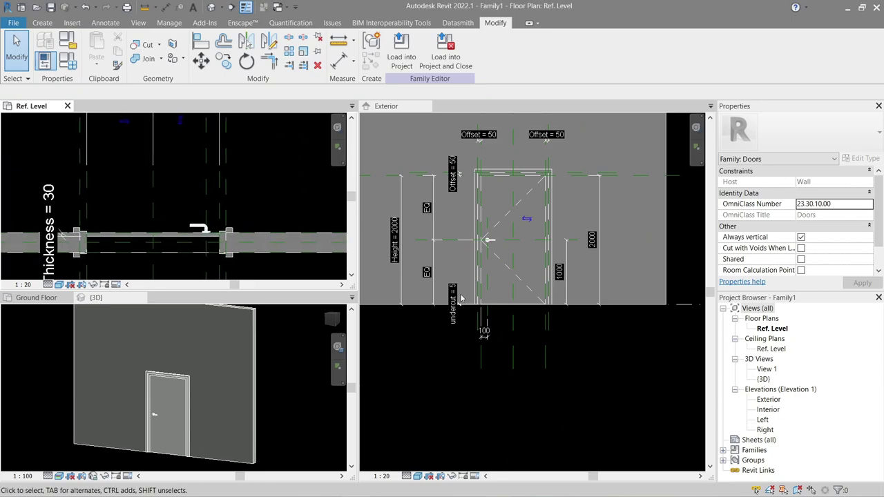
pyautogui.scroll(-2, 595, 339)
pyautogui.click(187, 380)
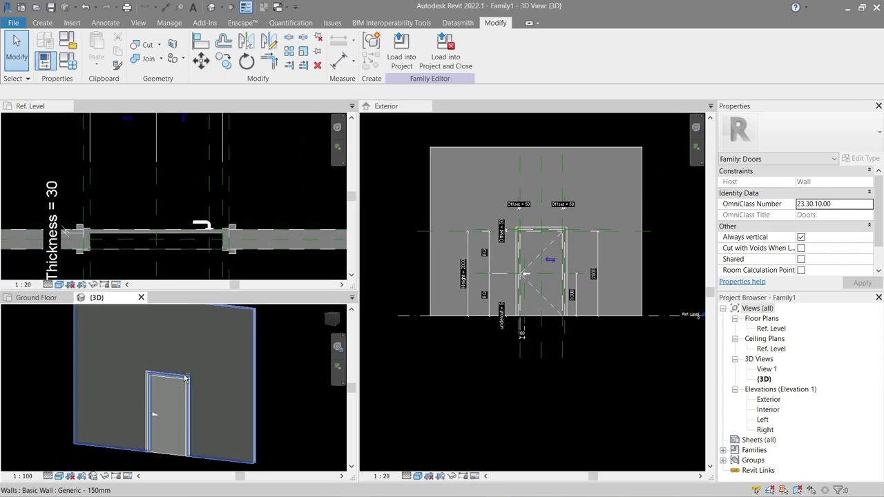
pyautogui.click(68, 66)
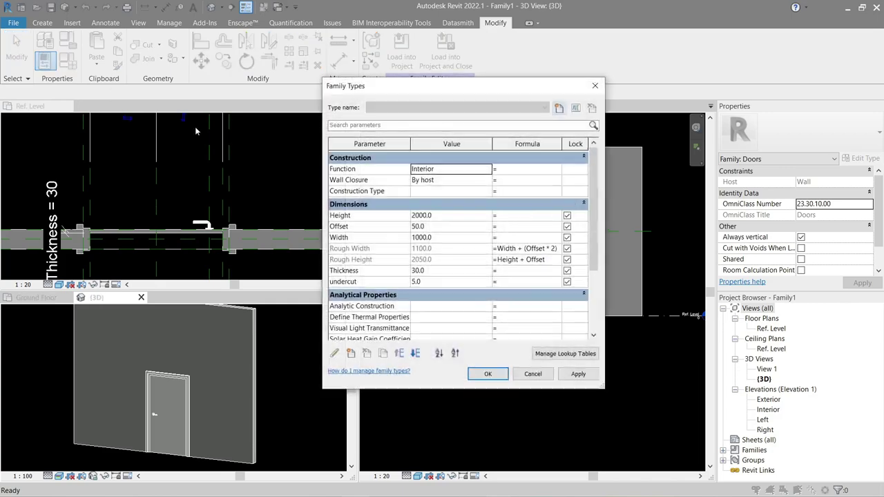
pyautogui.moveTo(407, 88); pyautogui.dragTo(375, 89)
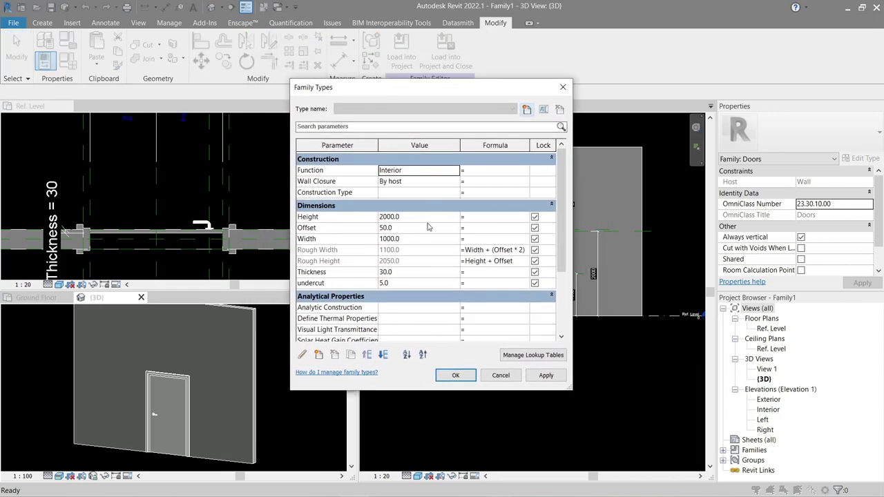
pyautogui.click(421, 239)
pyautogui.write('2000')
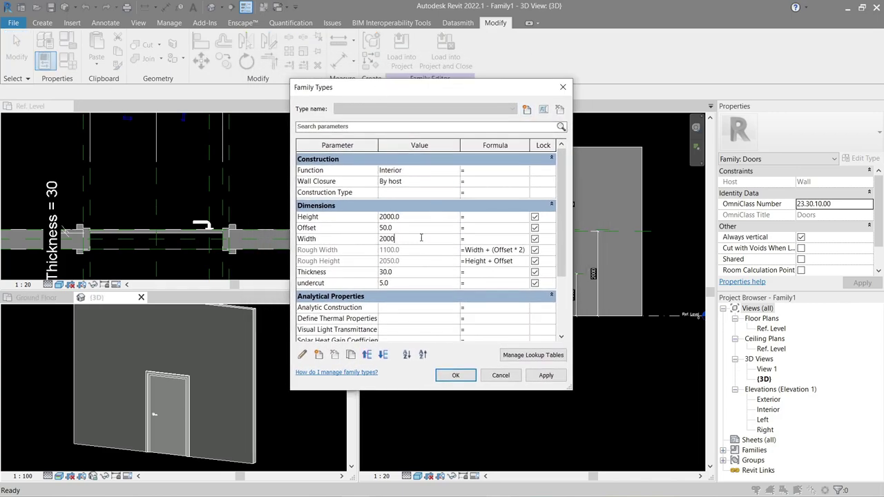
pyautogui.click(552, 380)
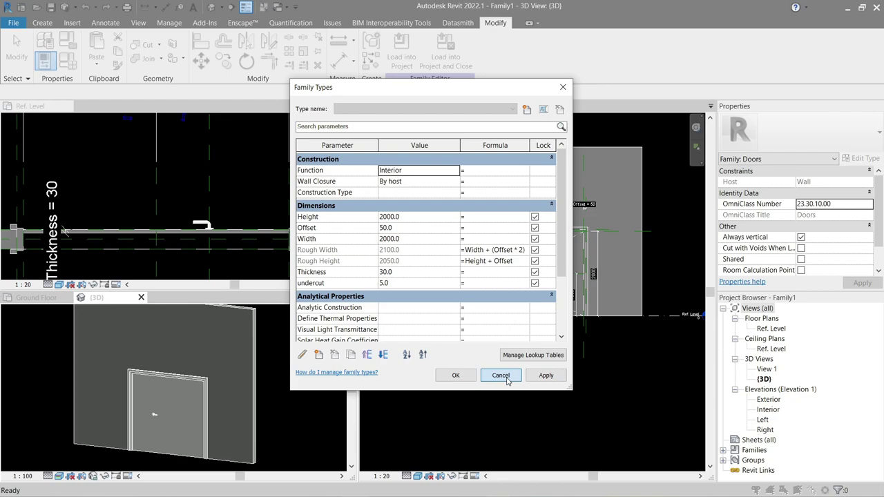
# - Delete the 600 dimension and add a locked 100 frame dimension with DI
pyautogui.click(501, 376)
pyautogui.scroll(3, 516, 283)
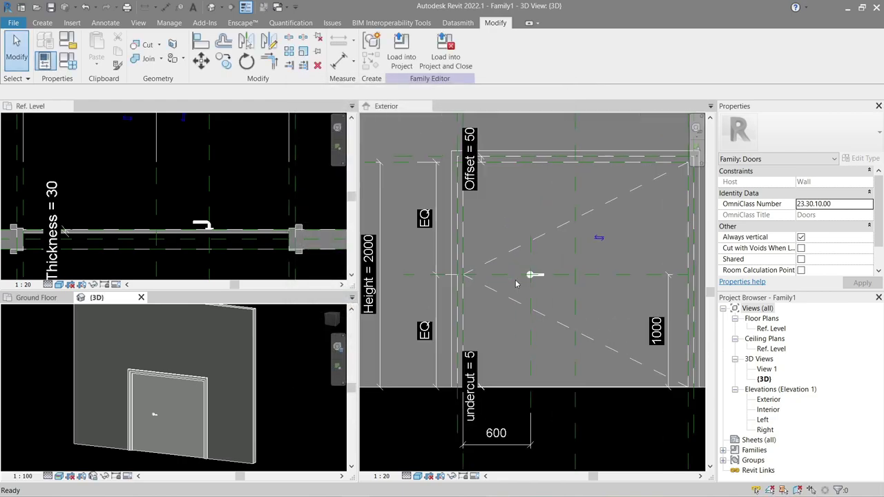
pyautogui.click(527, 359)
pyautogui.click(517, 426)
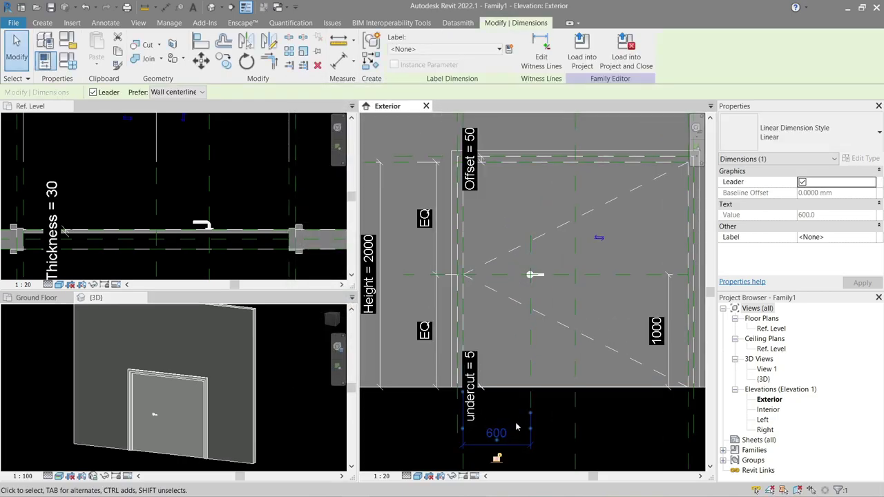
pyautogui.press('Delete')
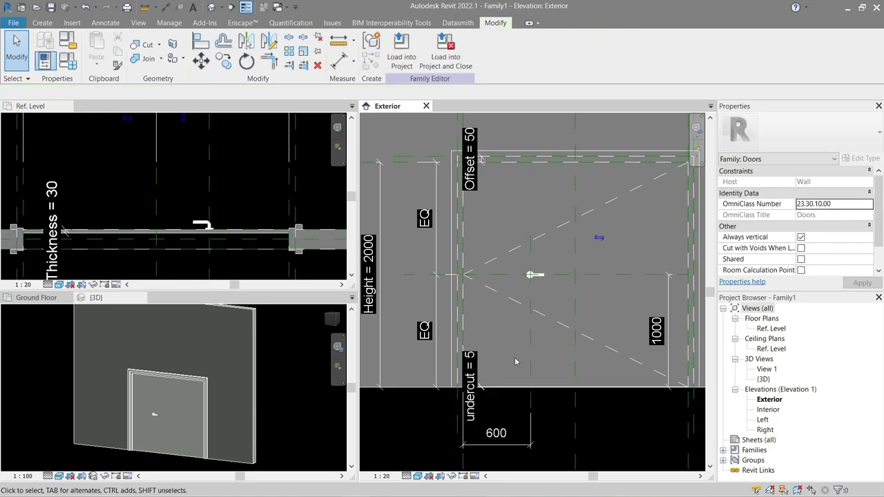
pyautogui.press('d')
pyautogui.press('i')
pyautogui.moveTo(531, 337); pyautogui.dragTo(509, 338, button='middle')
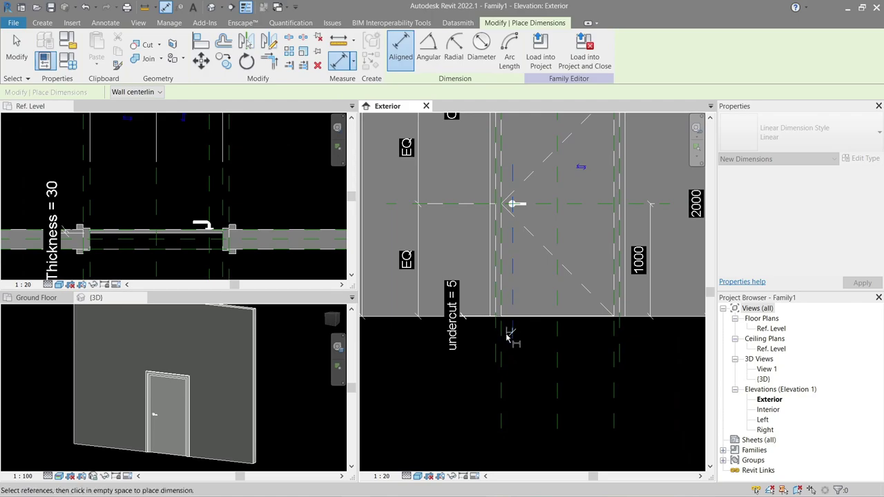
pyautogui.click(508, 395)
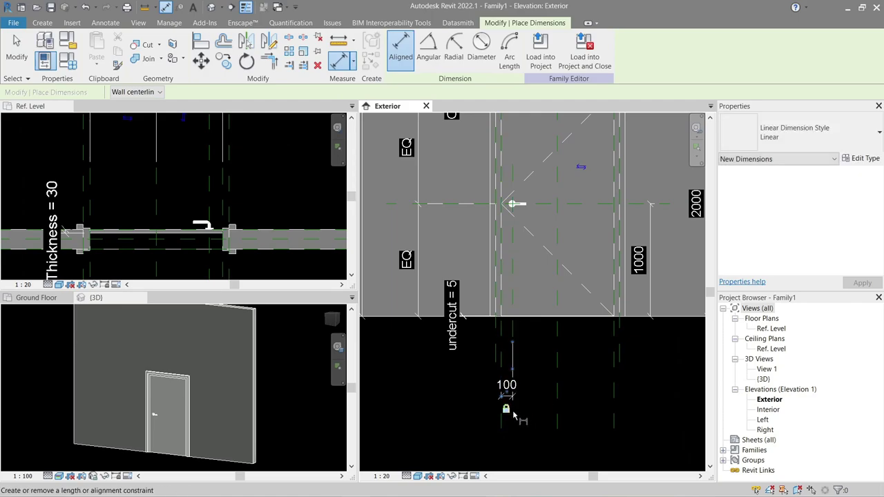
# - Replace the old 1000 dimension with a new vertical 1000 handle-height dimension
pyautogui.click(638, 259)
pyautogui.press('Delete')
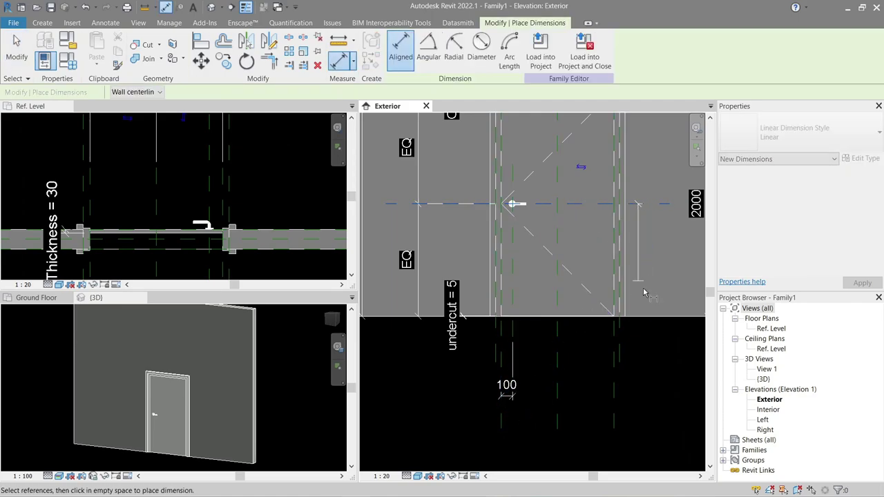
pyautogui.click(659, 316)
pyautogui.click(658, 331)
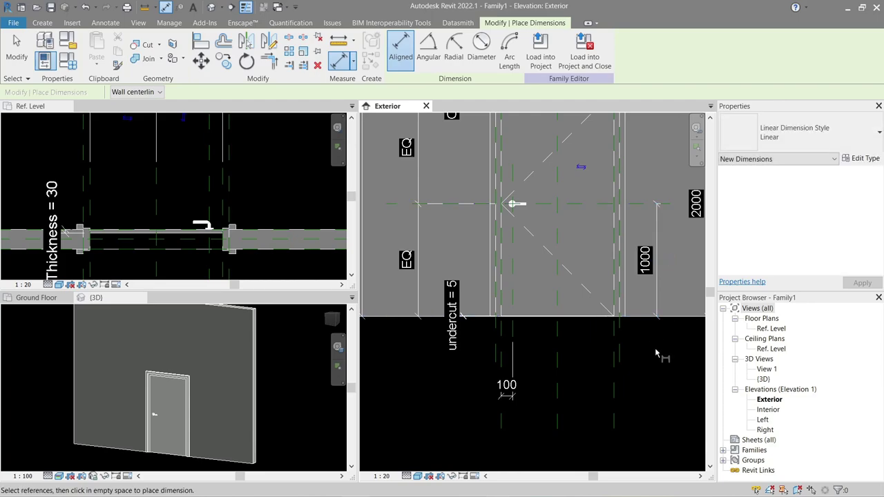
pyautogui.scroll(-3, 660, 358)
pyautogui.press('Escape')
pyautogui.press('Escape')
# - Re-apply Width 2000 in Family Types to check the door flexes correctly
pyautogui.click(71, 62)
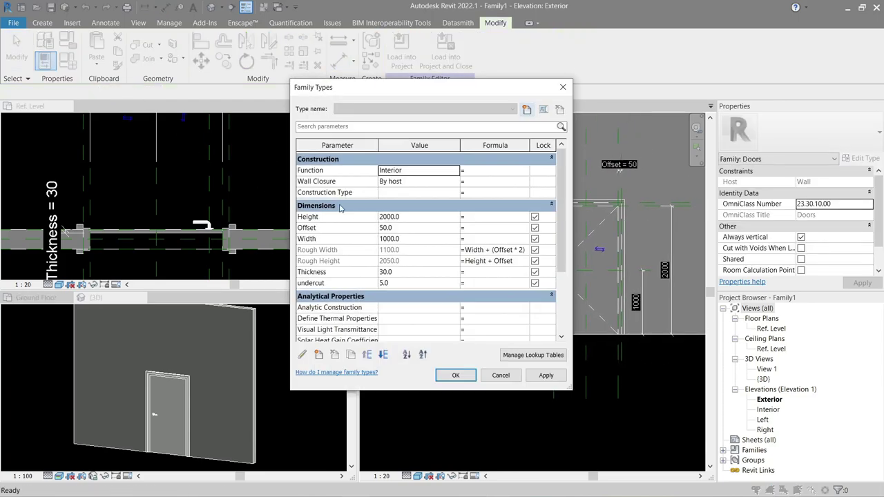
pyautogui.click(545, 376)
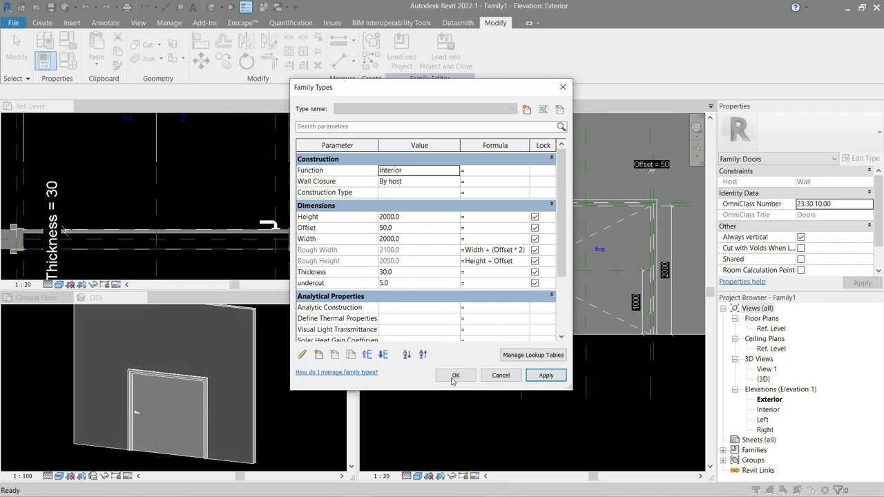
pyautogui.click(503, 377)
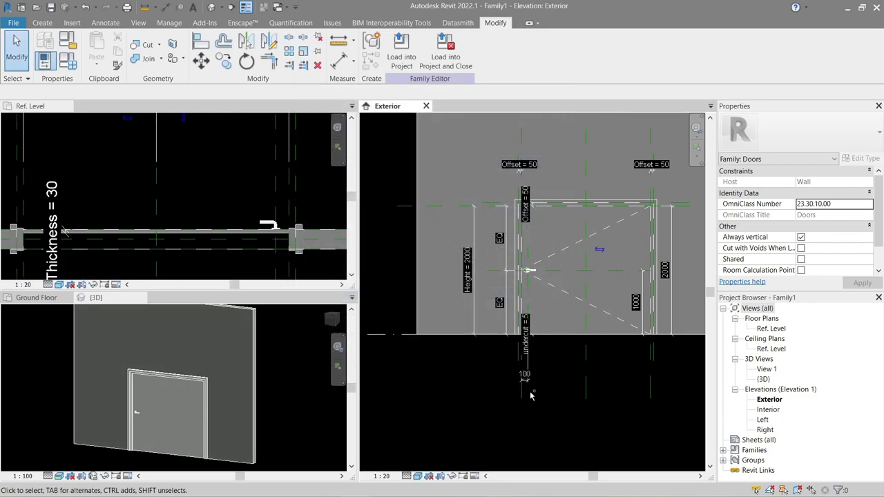
pyautogui.click(193, 405)
# - Select the lever handle in plan, starting then cancelling a Move
pyautogui.keyDown('shift'); pyautogui.moveTo(193, 405); pyautogui.dragTo(201, 409, button='middle'); pyautogui.keyUp('shift')
pyautogui.scroll(2, 205, 227)
pyautogui.scroll(-2, 205, 217)
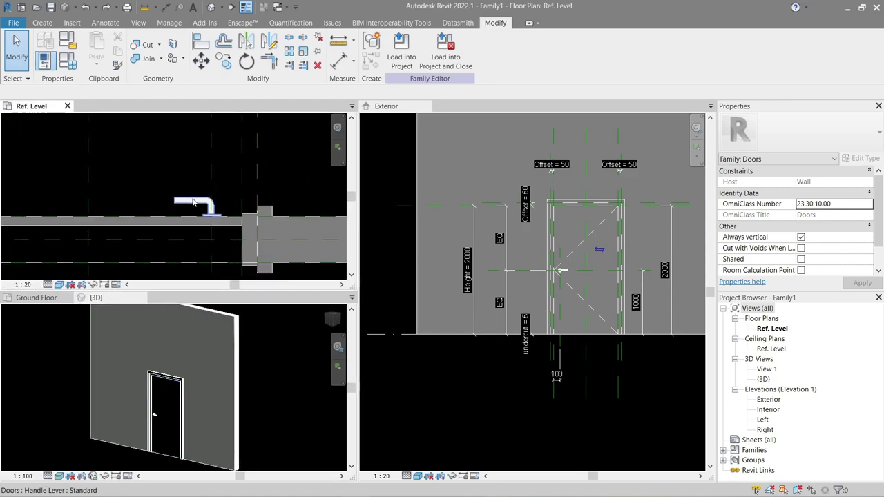
pyautogui.click(193, 203)
pyautogui.scroll(2, 210, 196)
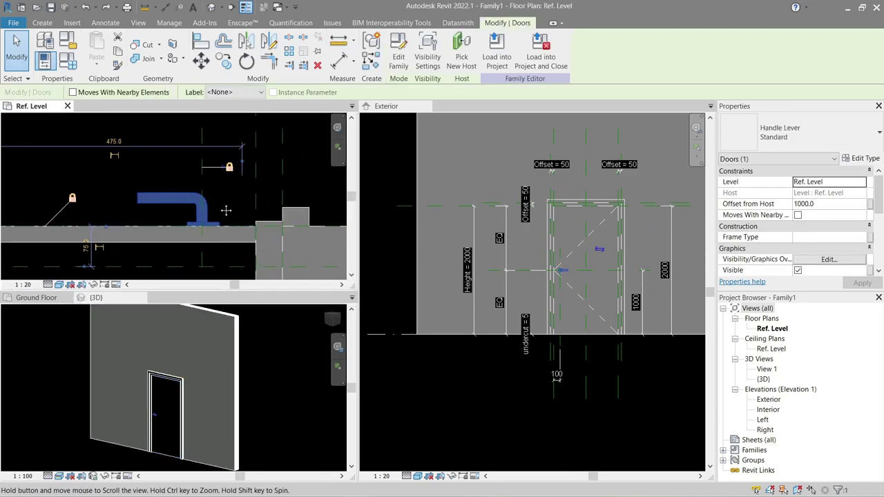
pyautogui.press('m')
pyautogui.press('v')
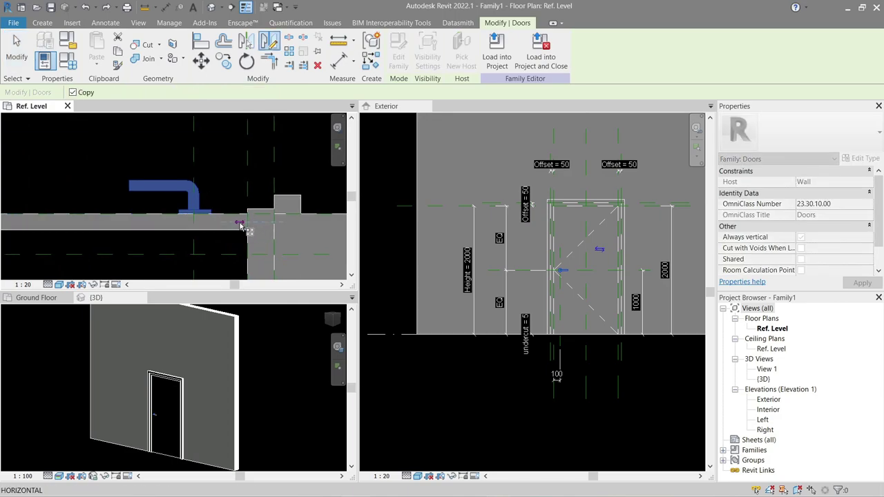
pyautogui.press('Escape')
# - Mirror the lever handle across the door panel centreline with DM
pyautogui.press('Escape')
pyautogui.click(152, 188)
pyautogui.press('d')
pyautogui.press('m')
pyautogui.click(200, 217)
pyautogui.click(219, 223)
pyautogui.press('Escape')
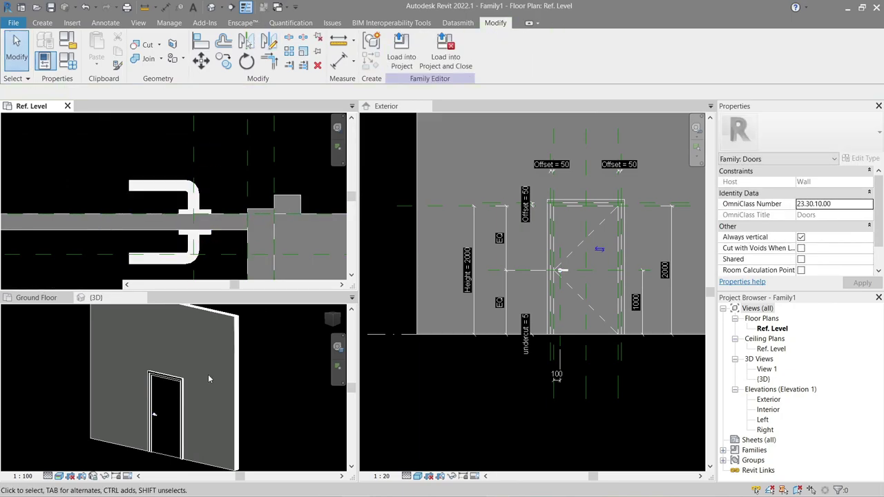
# - Move the handle lever to a new position in plan with MV
pyautogui.moveTo(208, 387)
pyautogui.keyDown('shift'); pyautogui.mouseDown(button='middle')
pyautogui.moveTo(253, 395)
pyautogui.moveTo(146, 416)
pyautogui.mouseUp(button='middle'); pyautogui.keyUp('shift')
pyautogui.scroll(5, 145, 415)
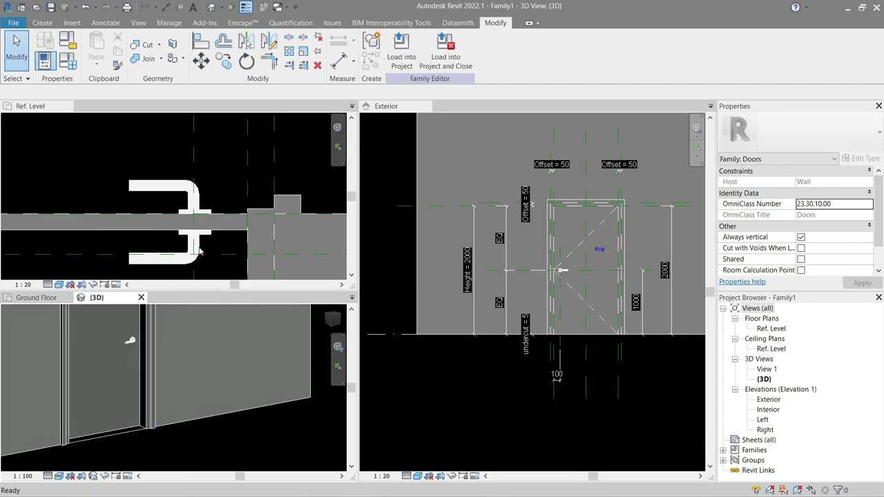
pyautogui.scroll(-2, 551, 360)
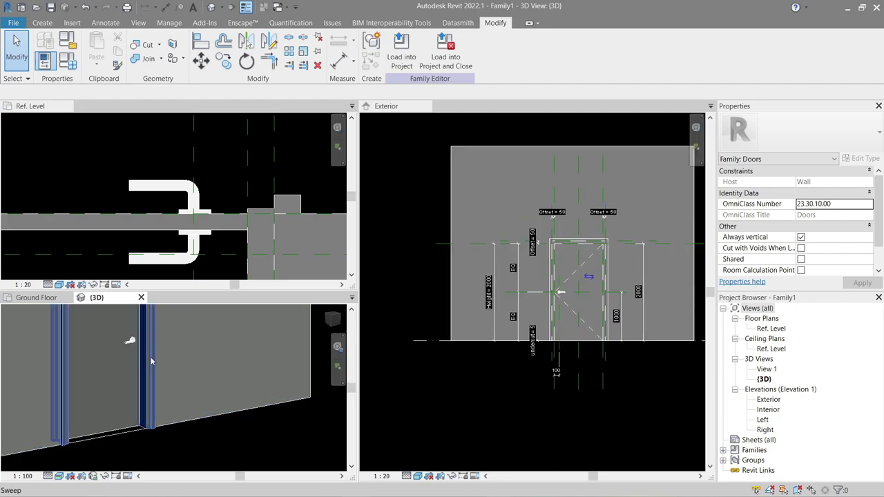
pyautogui.scroll(2, 138, 274)
pyautogui.click(237, 233)
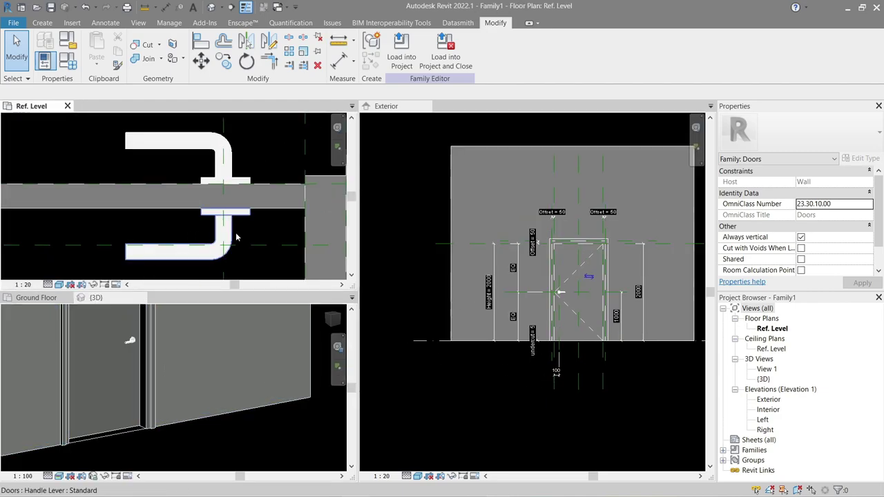
pyautogui.press('m')
pyautogui.press('v')
pyautogui.click(237, 191)
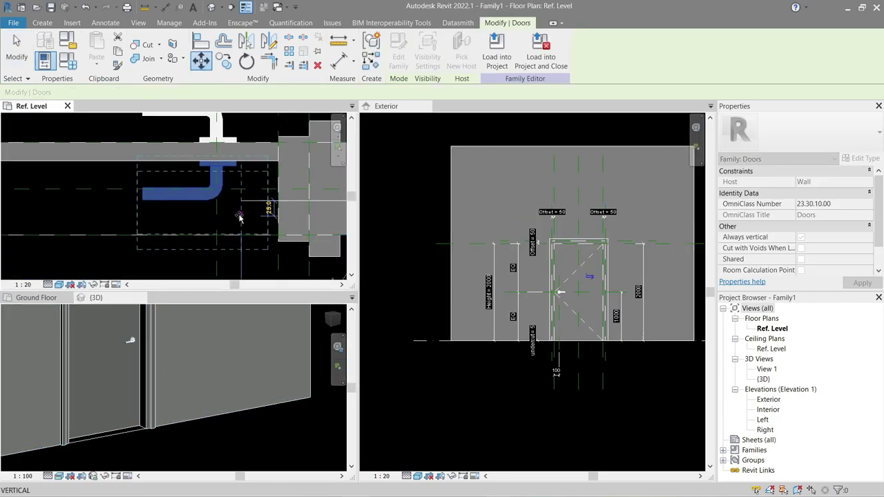
pyautogui.click(240, 206)
# - Align the handle lever against the door panel face
pyautogui.press('Escape')
pyautogui.press('a')
pyautogui.press('l')
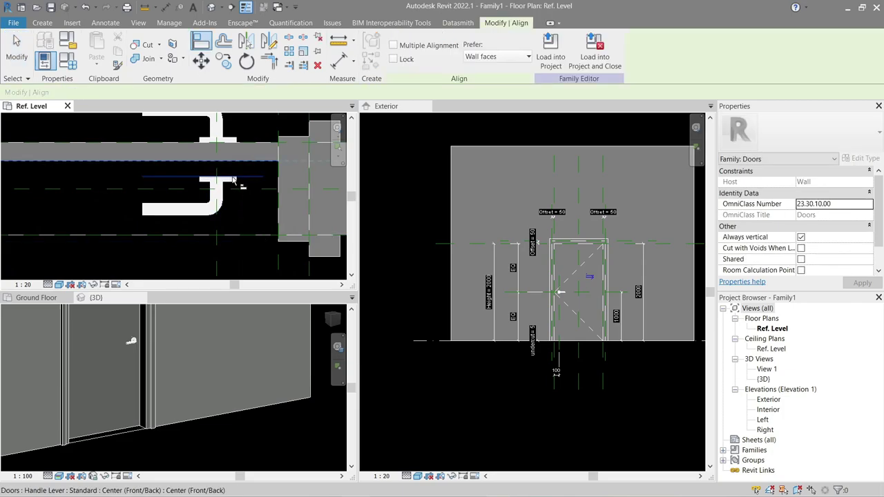
pyautogui.click(243, 176)
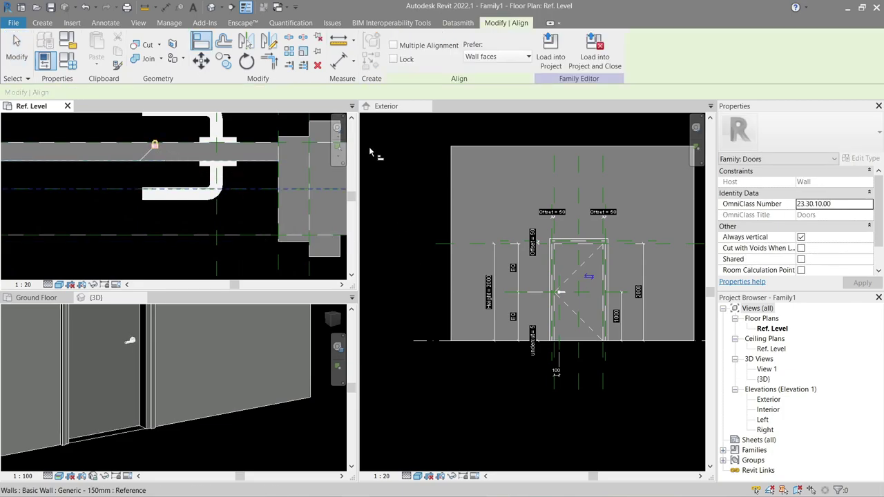
pyautogui.press('Escape')
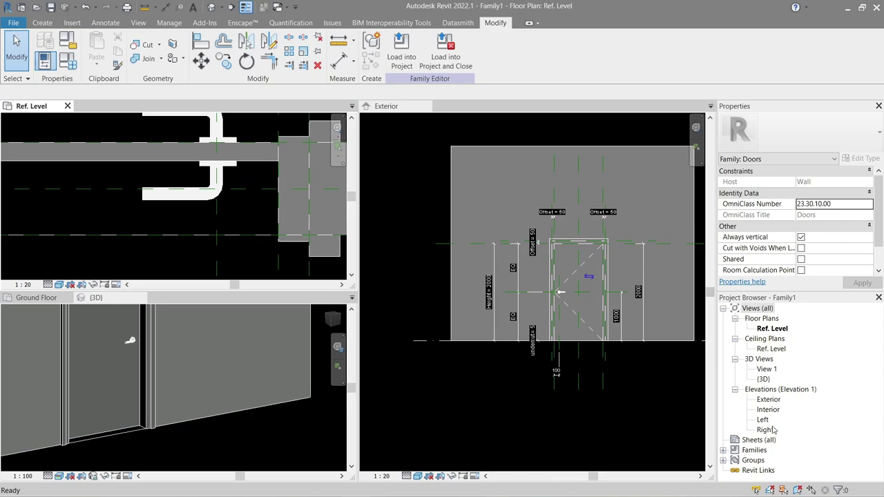
# - Switch to the Interior elevation from the Project Browser and zoom in
pyautogui.click(177, 200)
pyautogui.press('Escape')
pyautogui.click(768, 410)
pyautogui.doubleClick(768, 410)
pyautogui.scroll(2, 293, 239)
pyautogui.scroll(2, 293, 239)
pyautogui.scroll(2, 293, 240)
pyautogui.scroll(1, 191, 217)
pyautogui.scroll(1, 191, 217)
# - Align the mirrored handle to the handle centreline in Interior, then orbit to the door's other side
pyautogui.press('a')
pyautogui.press('l')
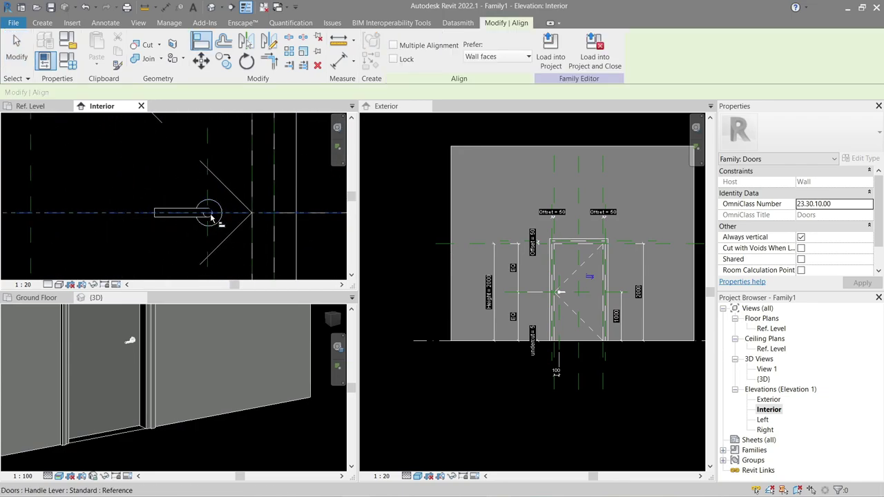
pyautogui.scroll(-2, 157, 232)
pyautogui.press('Escape')
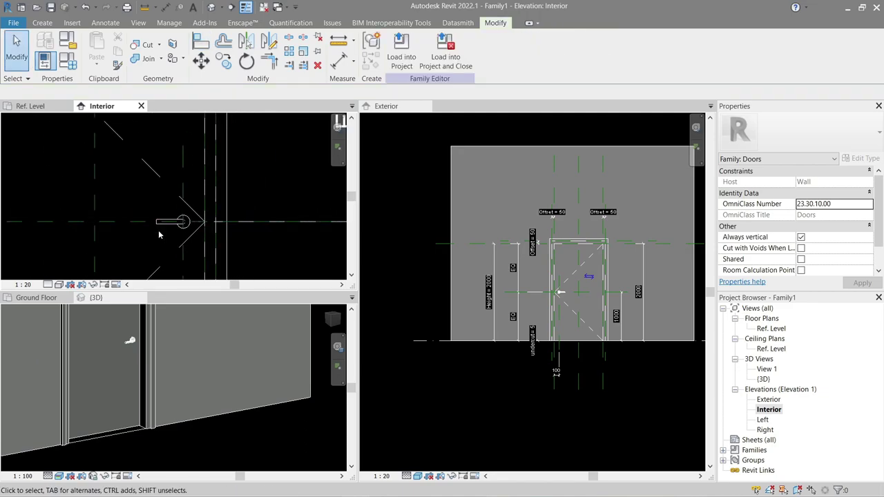
pyautogui.press('a')
pyautogui.press('l')
pyautogui.scroll(3, 195, 216)
pyautogui.scroll(2, 178, 215)
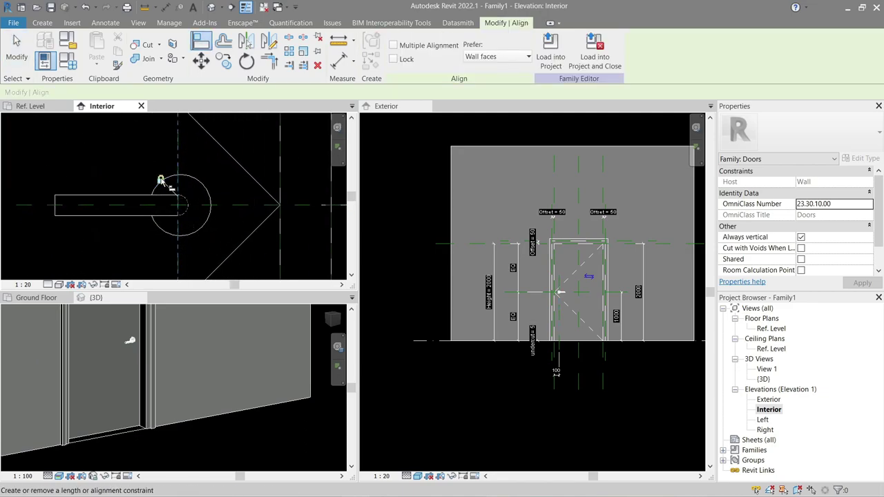
pyautogui.scroll(-3, 131, 359)
pyautogui.click(134, 361)
pyautogui.press('Escape')
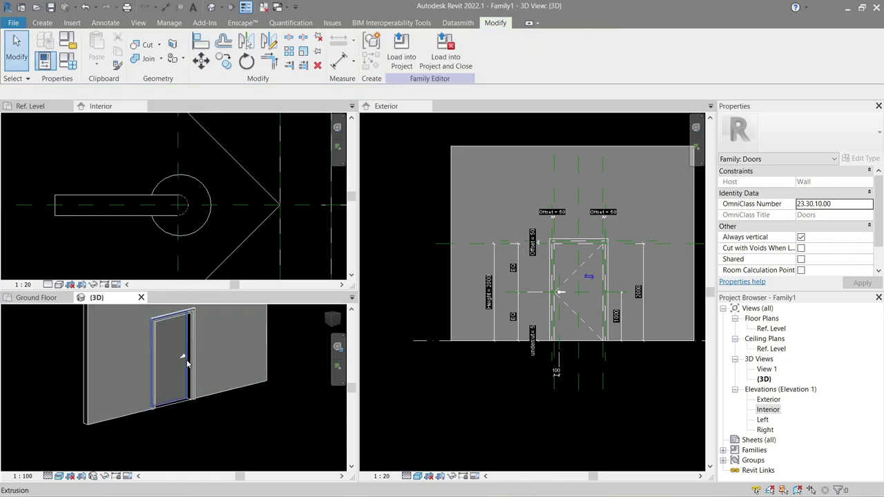
pyautogui.keyDown('shift'); pyautogui.moveTo(187, 364); pyautogui.dragTo(135, 202, button='middle'); pyautogui.keyUp('shift')
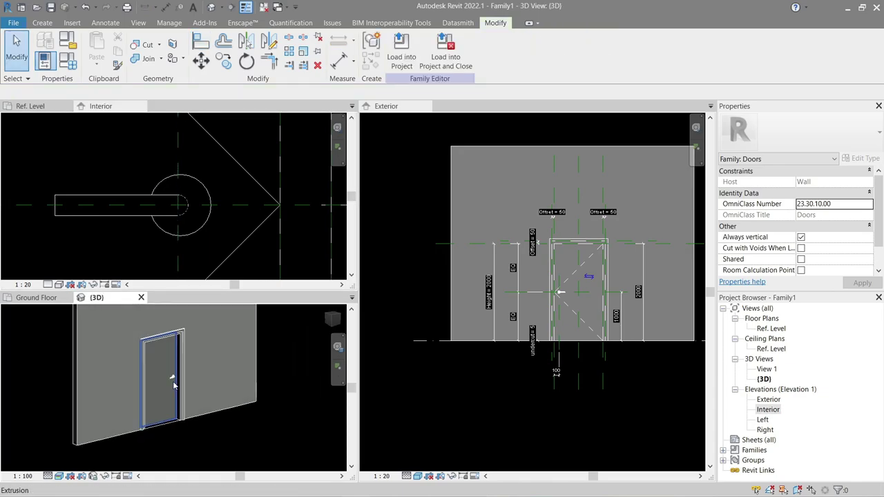
pyautogui.click(68, 68)
pyautogui.click(412, 239)
pyautogui.click(542, 376)
pyautogui.press('Escape')
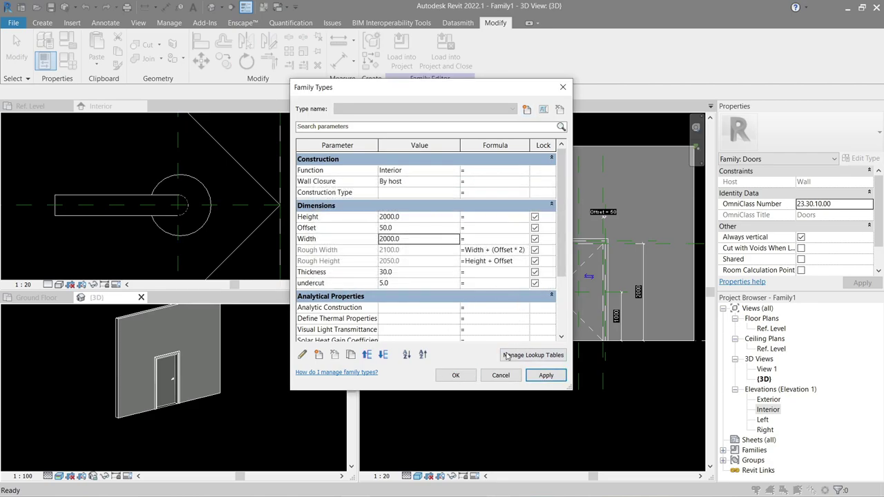
pyautogui.click(541, 376)
pyautogui.click(523, 278)
pyautogui.click(500, 375)
pyautogui.moveTo(173, 373)
pyautogui.keyDown('shift'); pyautogui.mouseDown(button='middle')
pyautogui.moveTo(159, 378)
pyautogui.moveTo(231, 381)
pyautogui.moveTo(123, 406)
pyautogui.moveTo(210, 429)
pyautogui.mouseUp(button='middle'); pyautogui.keyUp('shift')
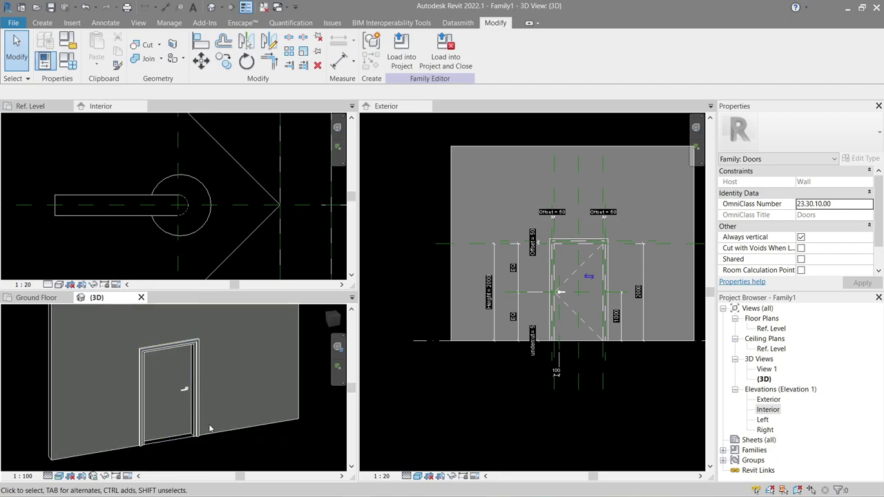
pyautogui.click(68, 64)
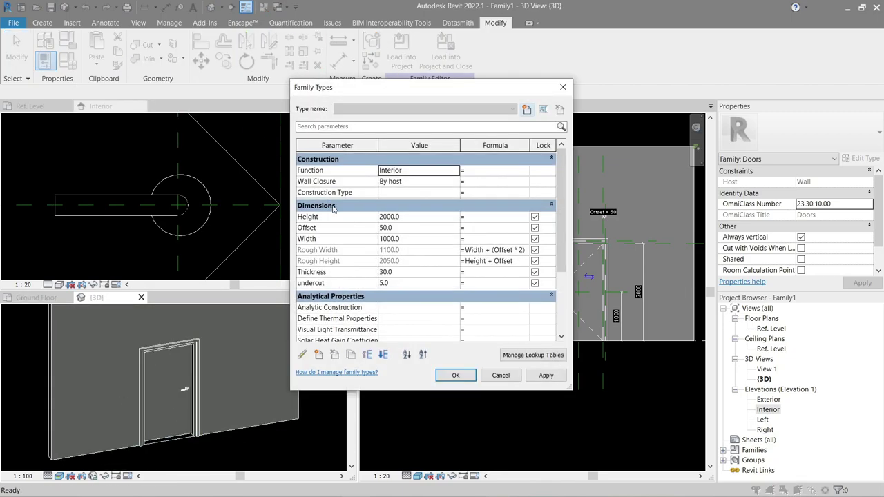
pyautogui.press('Escape')
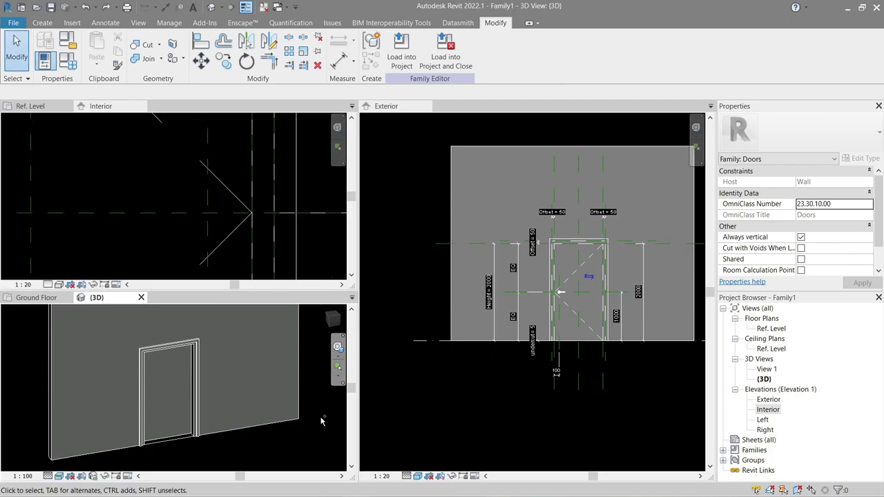
pyautogui.click(68, 62)
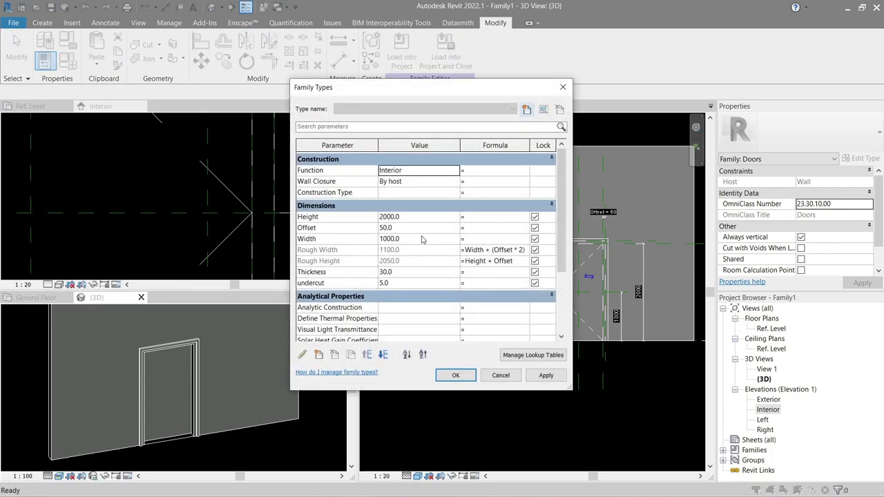
pyautogui.click(553, 379)
pyautogui.click(470, 378)
pyautogui.moveTo(128, 421)
pyautogui.keyDown('shift'); pyautogui.mouseDown(button='middle')
pyautogui.moveTo(236, 405)
pyautogui.moveTo(246, 382)
pyautogui.mouseUp(button='middle'); pyautogui.keyUp('shift')
# - Undo the width change and move the lever handle to the wall's opposite side in the Ref. Level plan
pyautogui.hotkey('ctrl', 'z')
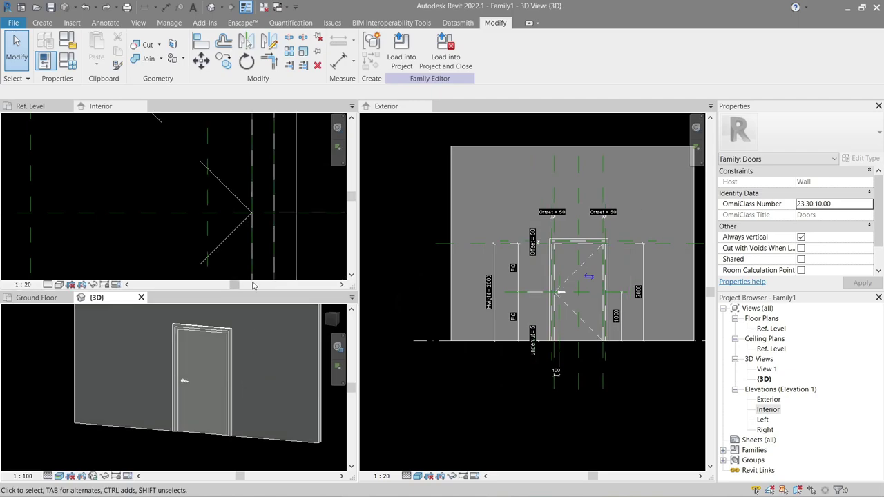
pyautogui.scroll(-3, 276, 237)
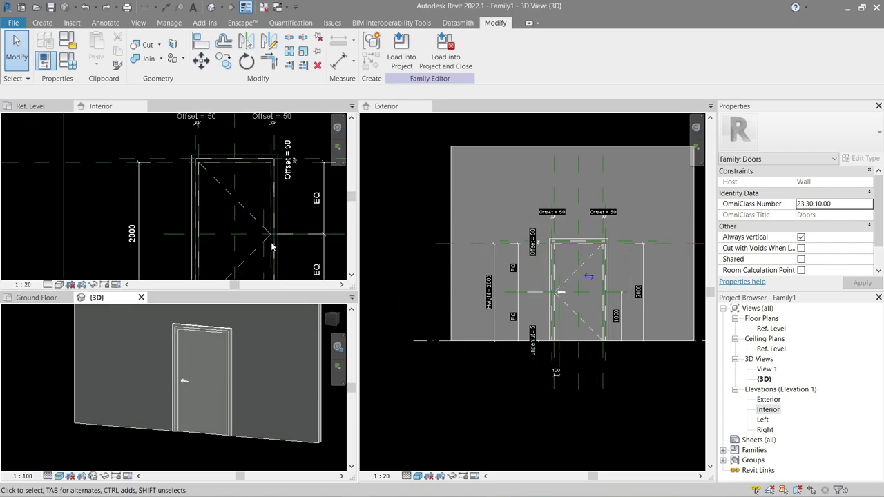
pyautogui.click(34, 109)
pyautogui.click(174, 186)
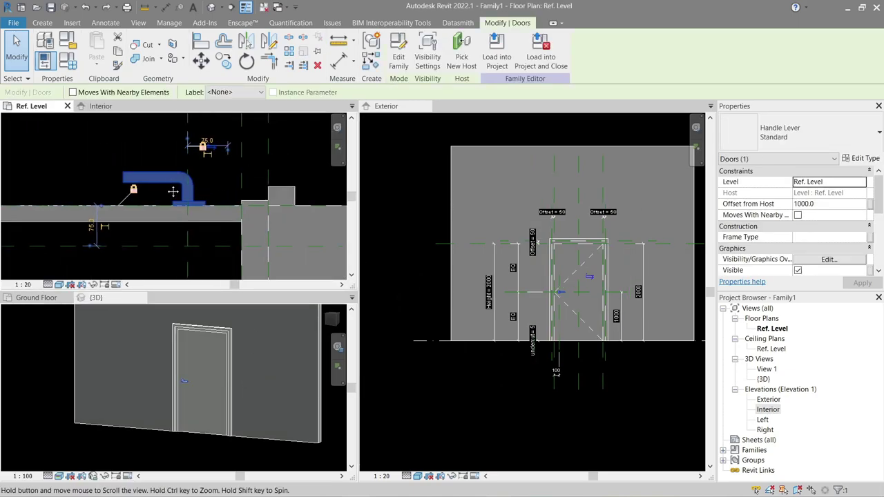
pyautogui.press('m')
pyautogui.press('v')
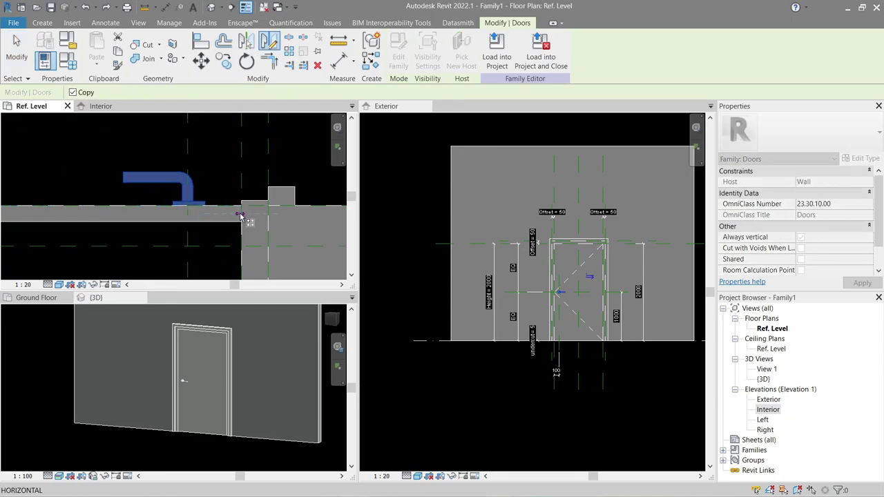
pyautogui.click(228, 218)
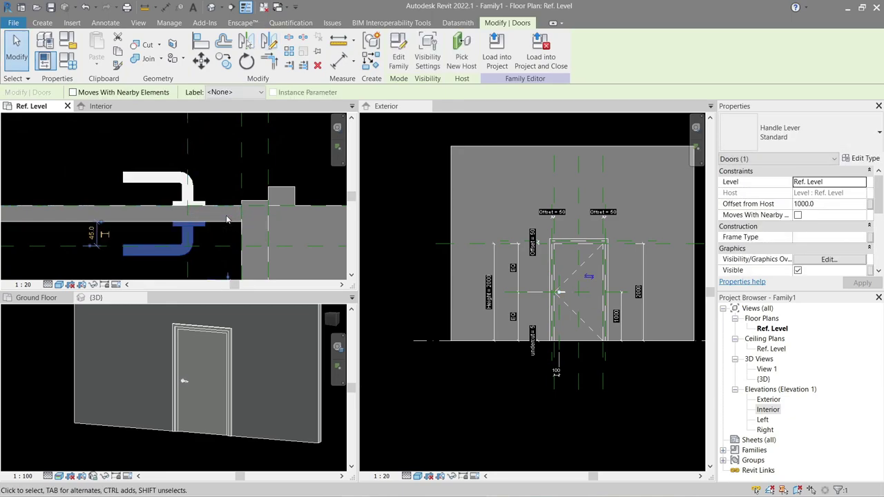
pyautogui.press('Escape')
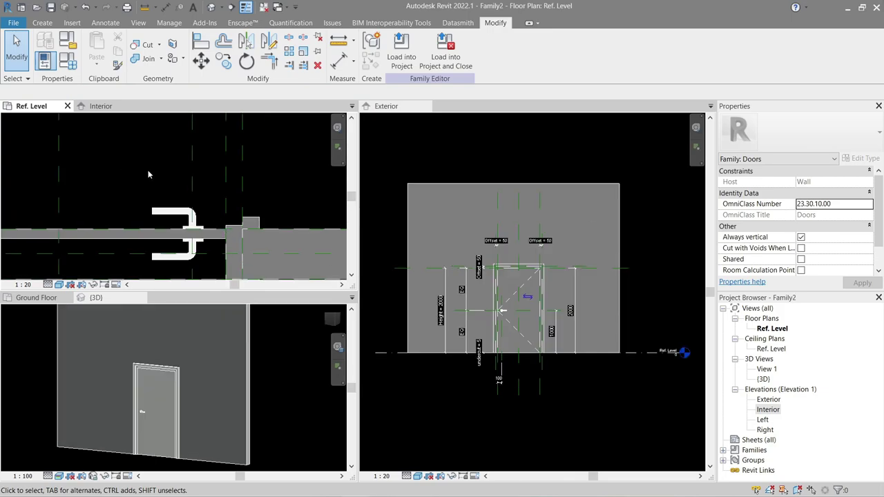
# - Bring up the Interior elevation and move the lever handle to a new point
pyautogui.click(100, 106)
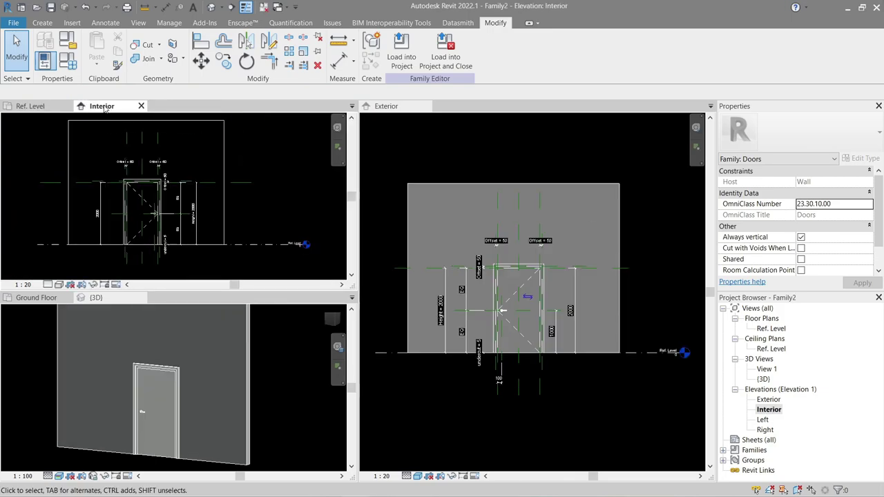
pyautogui.moveTo(104, 109)
pyautogui.mouseDown()
pyautogui.moveTo(461, 115)
pyautogui.moveTo(494, 195)
pyautogui.mouseUp()
pyautogui.scroll(2, 486, 280)
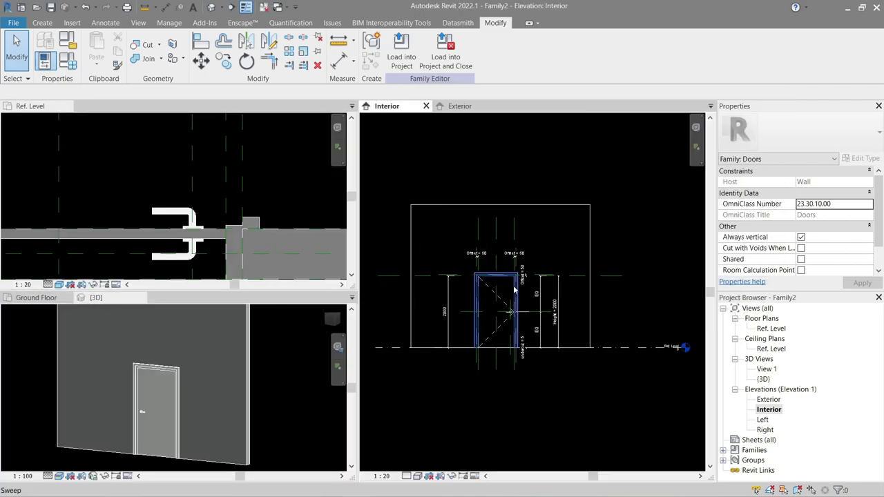
pyautogui.scroll(4, 511, 325)
pyautogui.scroll(2, 515, 333)
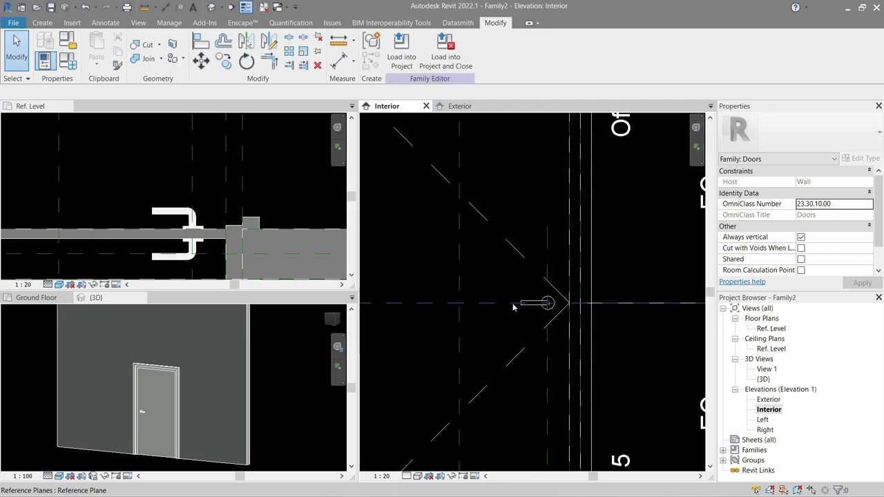
pyautogui.click(549, 303)
pyautogui.scroll(2, 535, 263)
pyautogui.press('m')
pyautogui.press('v')
pyautogui.click(549, 261)
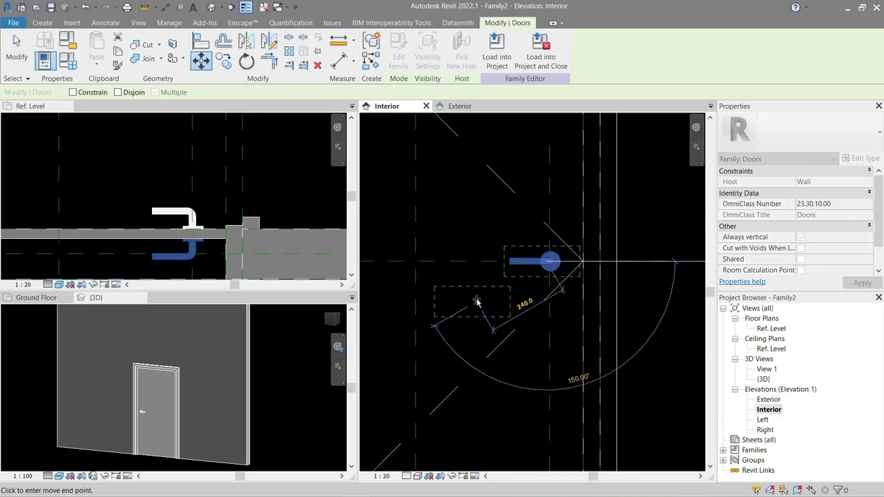
pyautogui.click(476, 303)
# - Align the lever handle to the horizontal and vertical reference planes
pyautogui.press('Escape')
pyautogui.press('a')
pyautogui.press('l')
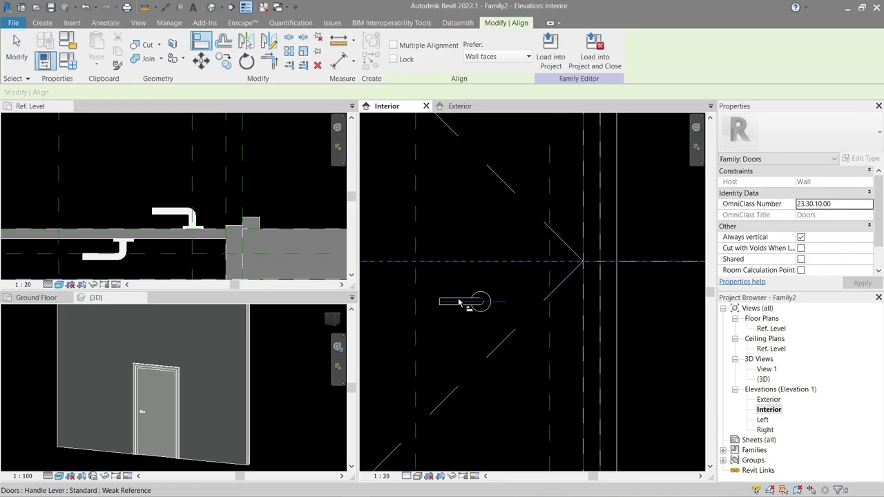
pyautogui.click(460, 302)
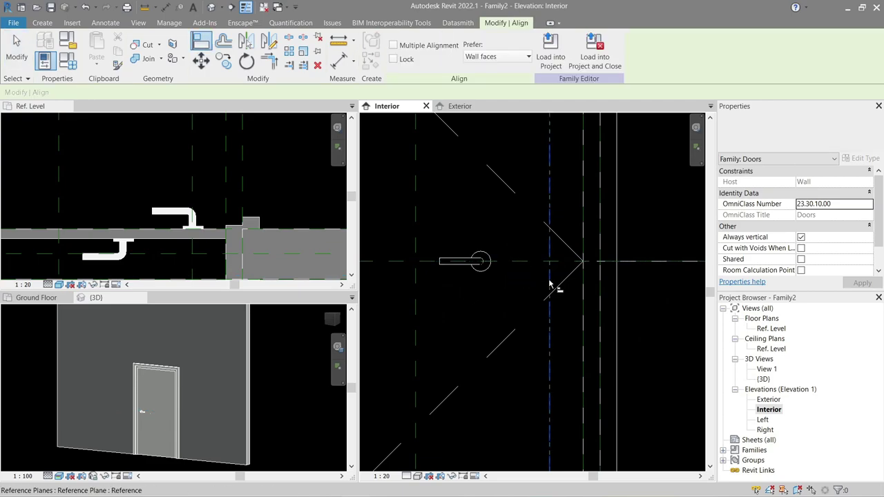
pyautogui.click(477, 270)
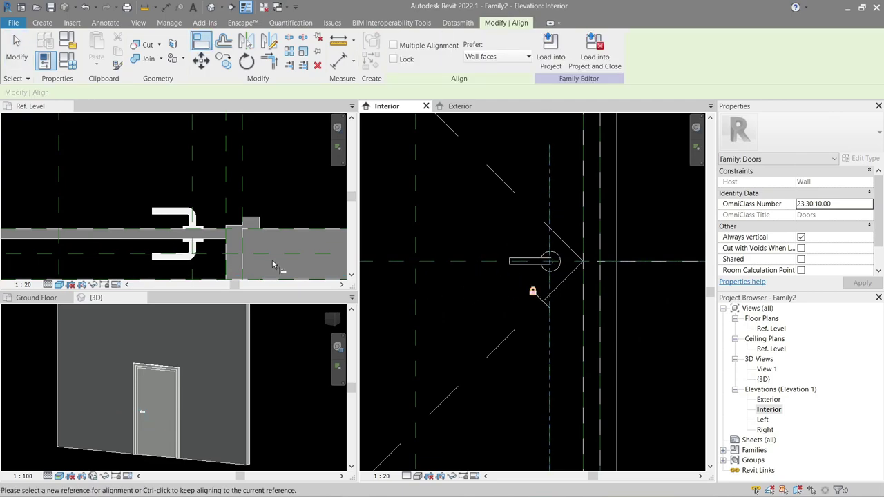
pyautogui.scroll(2, 250, 259)
pyautogui.press('Escape')
# - Cancel the constraint-breaking handle drag, then abandon retried move and wall-face align attempts
pyautogui.click(253, 178)
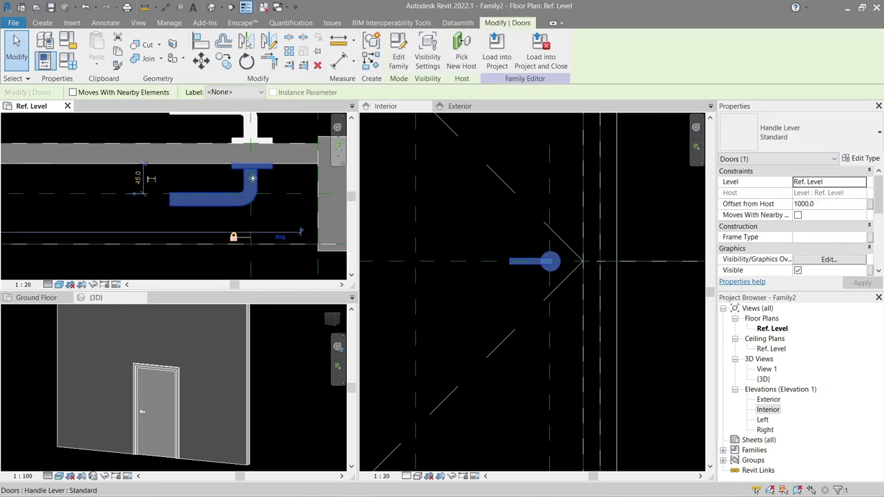
pyautogui.moveTo(253, 178); pyautogui.dragTo(212, 224)
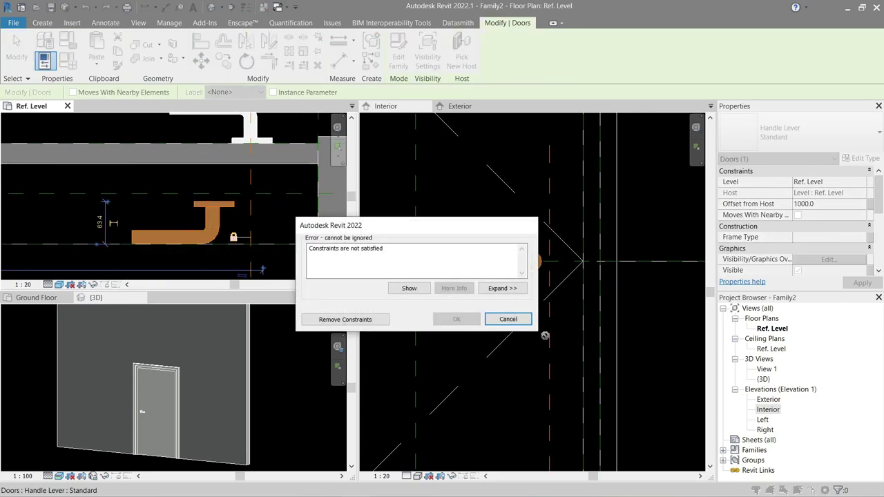
pyautogui.click(508, 319)
pyautogui.click(266, 167)
pyautogui.press('m')
pyautogui.press('v')
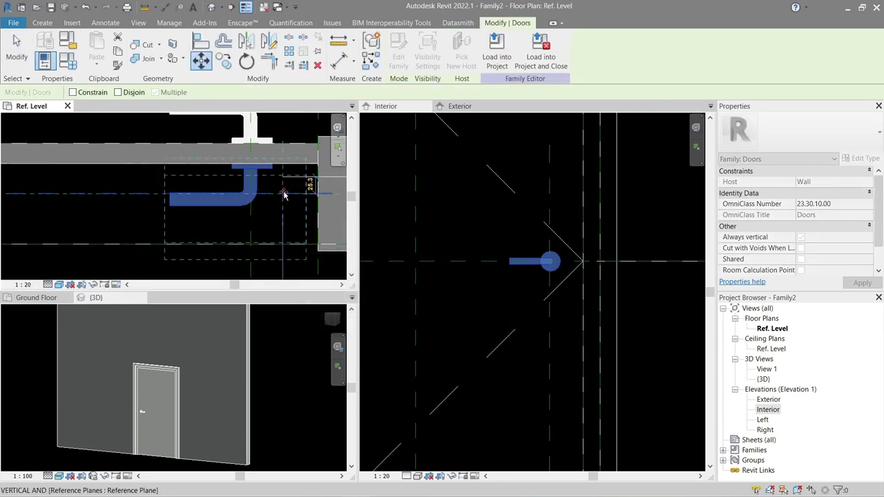
pyautogui.press('Escape')
pyautogui.press('a')
pyautogui.press('l')
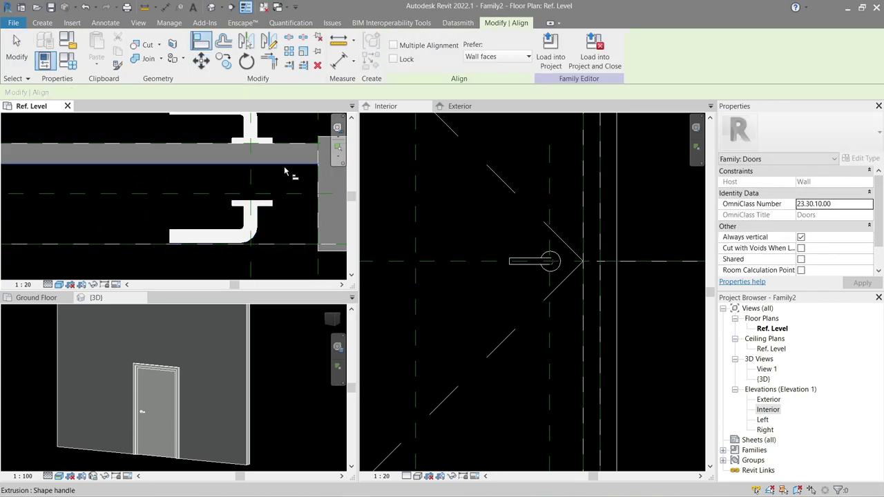
pyautogui.click(262, 164)
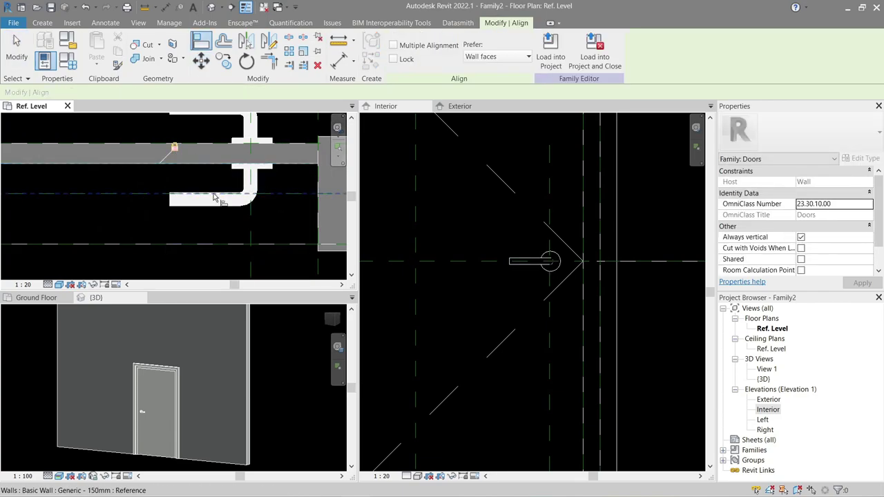
pyautogui.press('Escape')
pyautogui.press('z')
pyautogui.press('f')
pyautogui.click(489, 217)
pyautogui.press('z')
pyautogui.press('f')
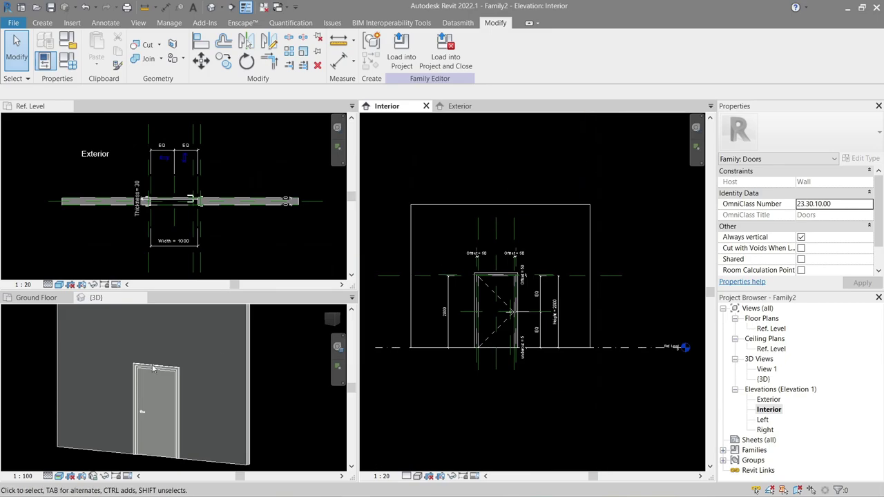
pyautogui.click(203, 392)
pyautogui.moveTo(202, 392)
pyautogui.keyDown('shift'); pyautogui.mouseDown(button='middle')
pyautogui.moveTo(261, 413)
pyautogui.moveTo(208, 387)
pyautogui.mouseUp(button='middle'); pyautogui.keyUp('shift')
pyautogui.click(68, 61)
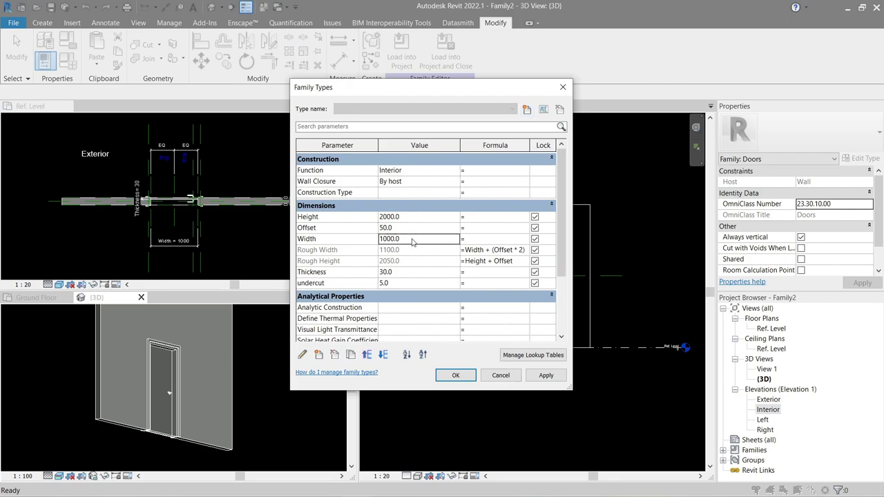
pyautogui.click(547, 379)
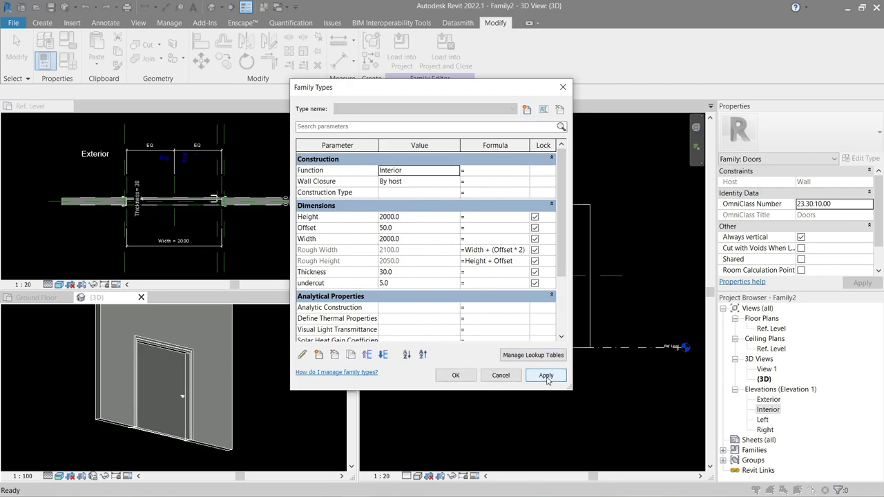
pyautogui.click(501, 376)
pyautogui.scroll(3, 235, 238)
pyautogui.scroll(-2, 227, 224)
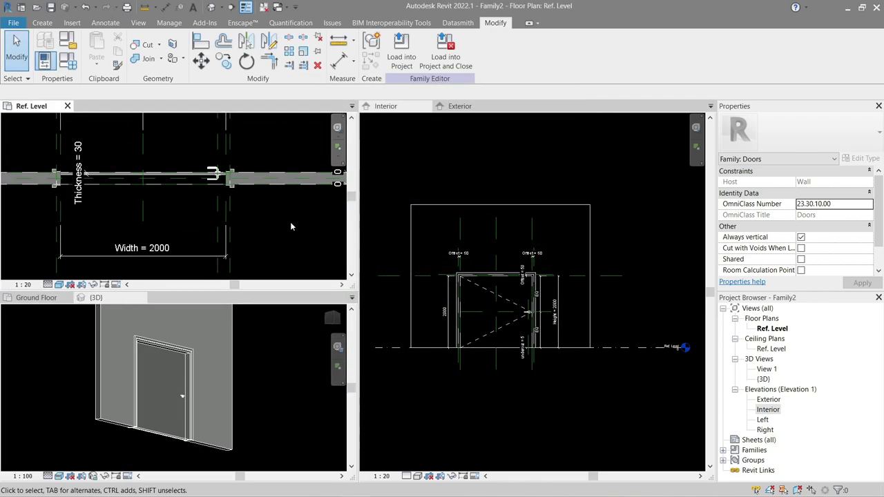
pyautogui.hotkey('ctrl', 'z')
pyautogui.scroll(-3, 290, 226)
pyautogui.click(281, 335)
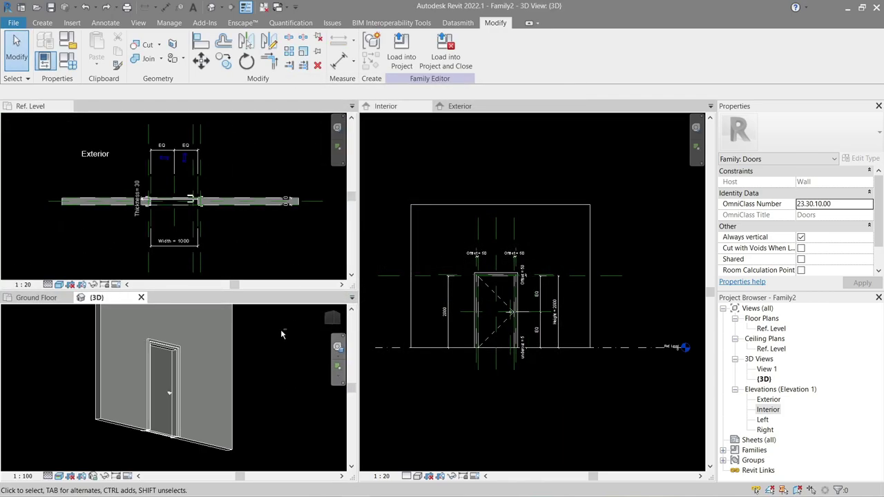
# - Switch the 3D view to the Realistic visual style and select the door frame
pyautogui.keyDown('shift'); pyautogui.moveTo(281, 335); pyautogui.dragTo(168, 393, button='middle'); pyautogui.keyUp('shift')
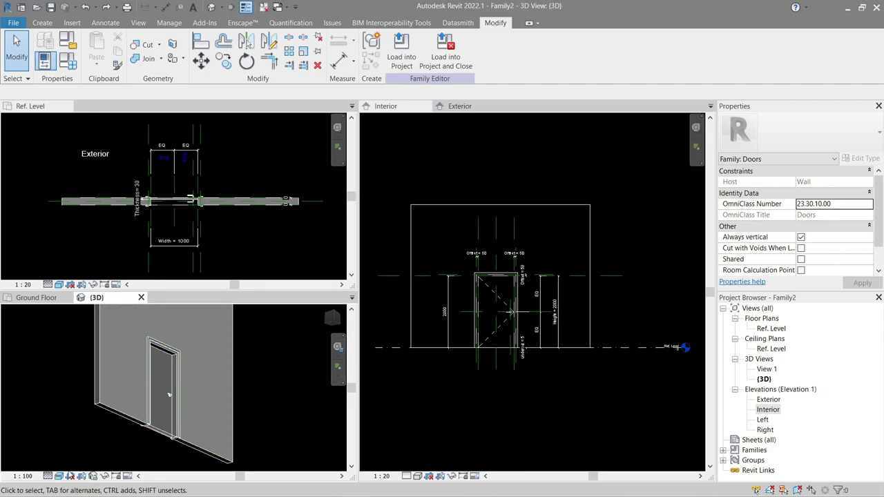
pyautogui.click(60, 476)
pyautogui.click(79, 464)
pyautogui.moveTo(172, 387)
pyautogui.keyDown('shift'); pyautogui.mouseDown(button='middle')
pyautogui.moveTo(244, 387)
pyautogui.moveTo(230, 372)
pyautogui.mouseUp(button='middle'); pyautogui.keyUp('shift')
pyautogui.click(199, 337)
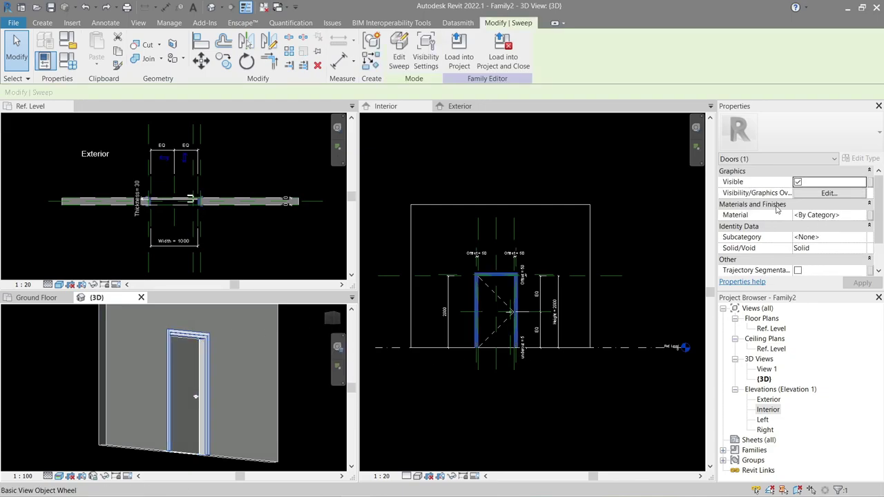
# - Search the material library for 'maho' and assign Mahogany to the frame
pyautogui.click(859, 215)
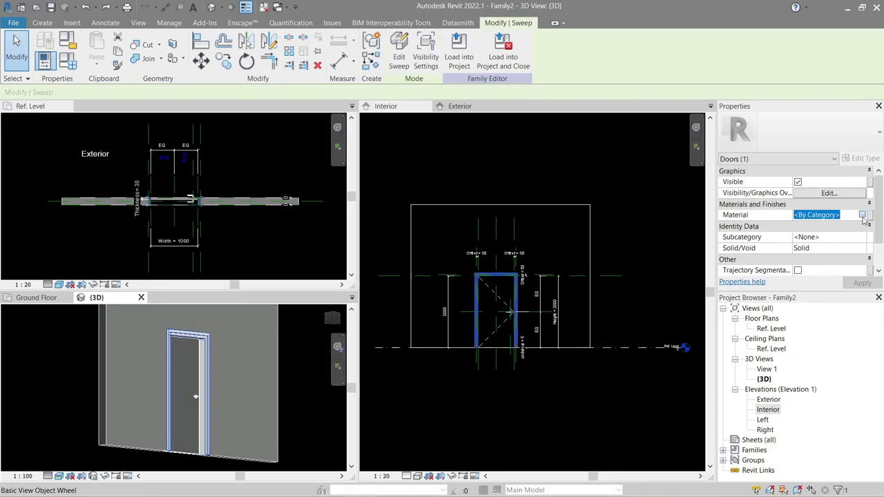
pyautogui.click(862, 215)
pyautogui.moveTo(574, 56); pyautogui.dragTo(452, 80)
pyautogui.write('door')
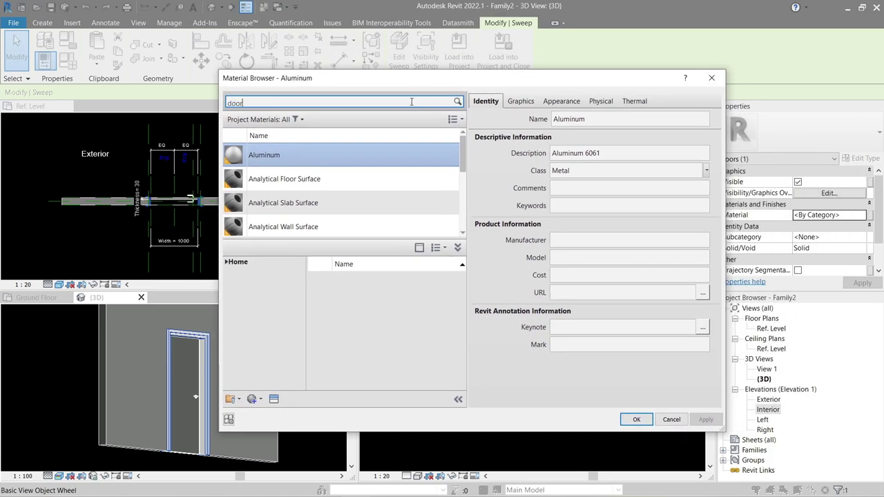
pyautogui.write('wood')
pyautogui.press('Return')
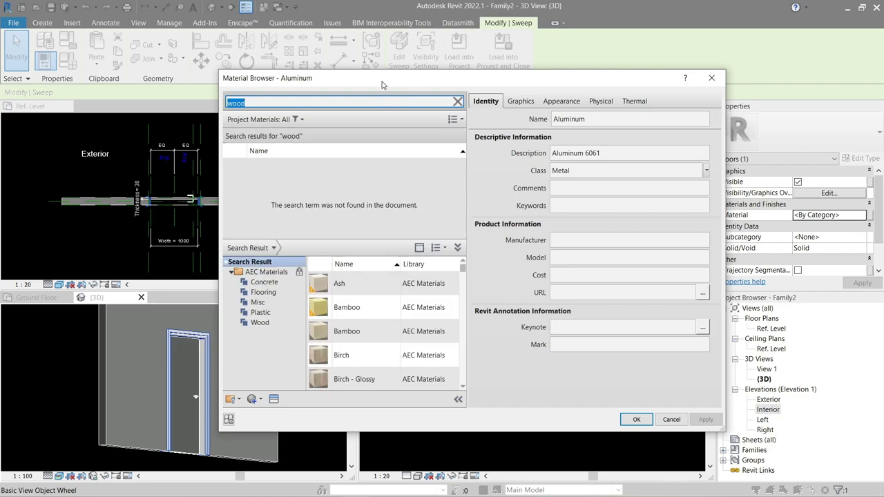
pyautogui.click(379, 284)
pyautogui.scroll(-3, 369, 290)
pyautogui.scroll(-1, 369, 290)
pyautogui.scroll(-4, 370, 290)
pyautogui.scroll(2, 369, 305)
pyautogui.scroll(2, 370, 305)
pyautogui.scroll(2, 371, 304)
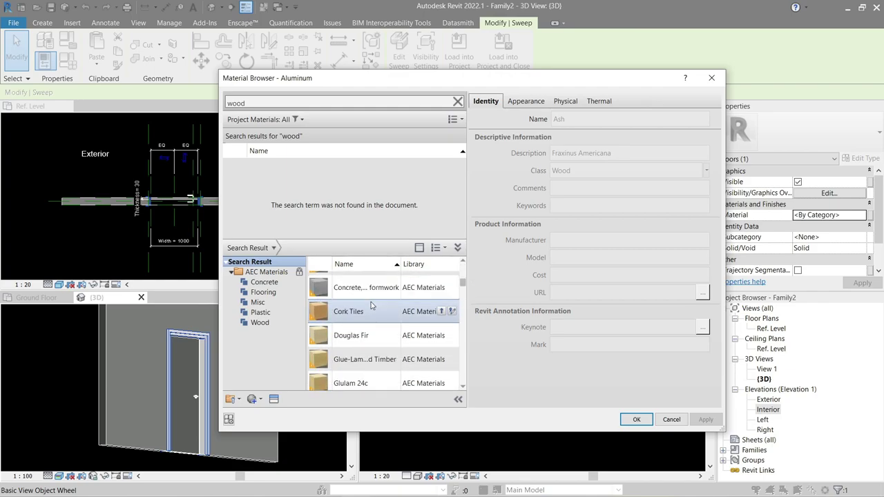
pyautogui.click(371, 302)
pyautogui.write('maho')
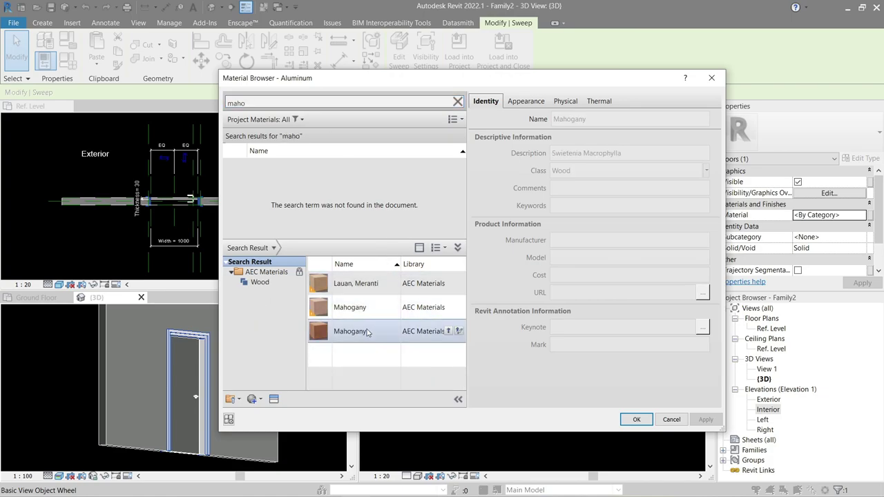
pyautogui.doubleClick(369, 332)
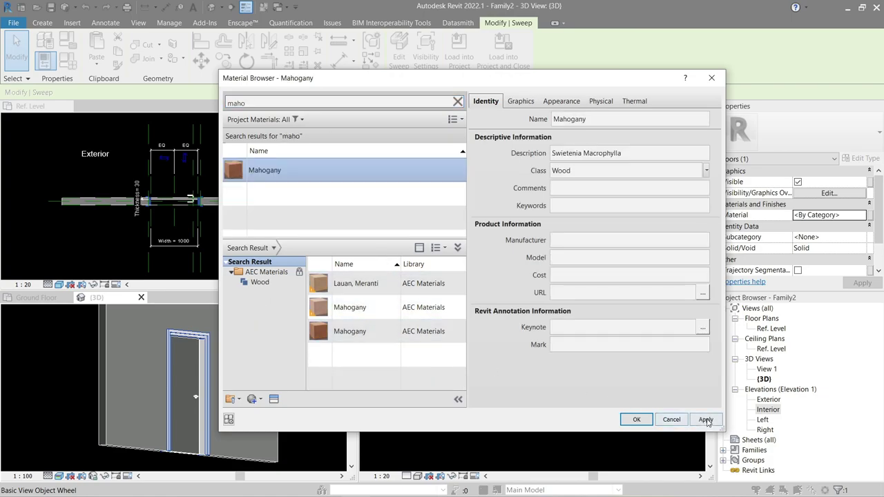
pyautogui.click(636, 420)
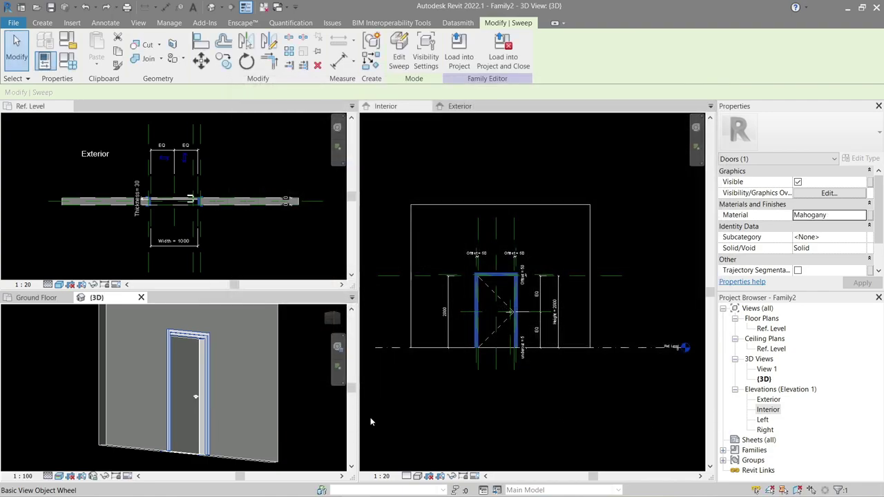
# - Assign the Mahogany material to the door panel extrusion via its Material field
pyautogui.click(311, 417)
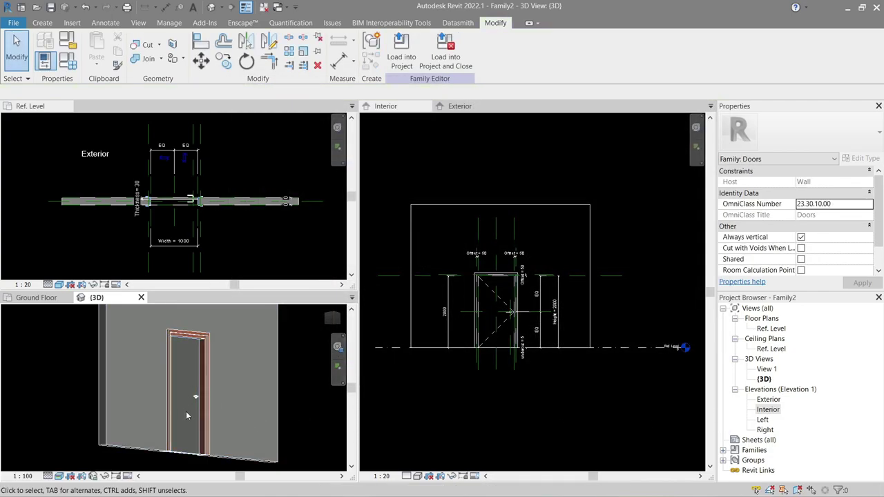
pyautogui.scroll(5, 190, 387)
pyautogui.click(153, 452)
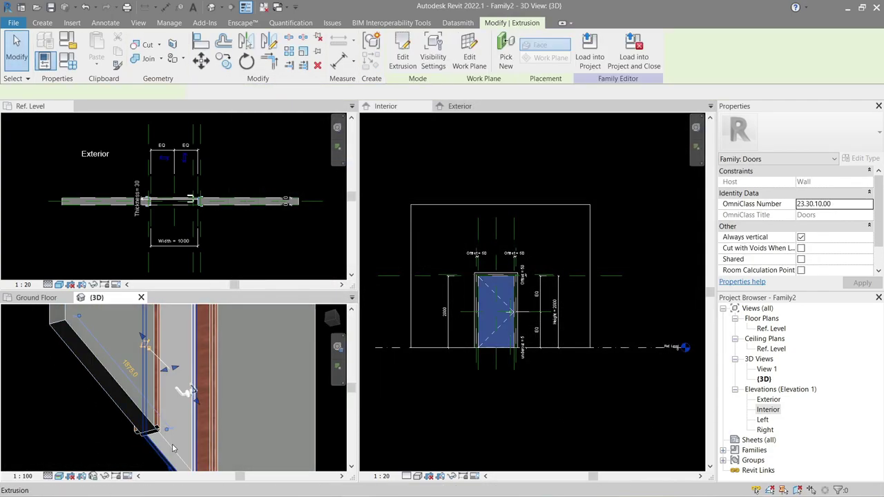
pyautogui.moveTo(155, 449)
pyautogui.keyDown('shift'); pyautogui.mouseDown(button='middle')
pyautogui.moveTo(185, 390)
pyautogui.moveTo(173, 387)
pyautogui.mouseUp(button='middle'); pyautogui.keyUp('shift')
pyautogui.press('Escape')
pyautogui.click(148, 408)
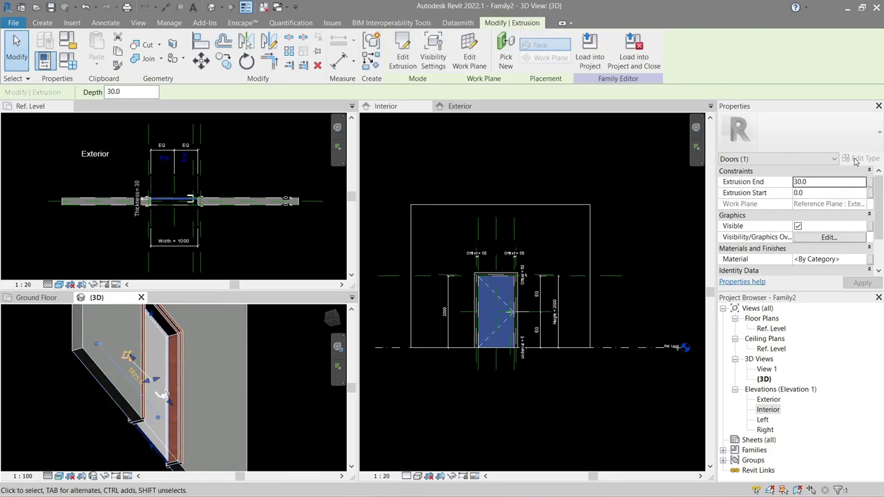
pyautogui.click(856, 259)
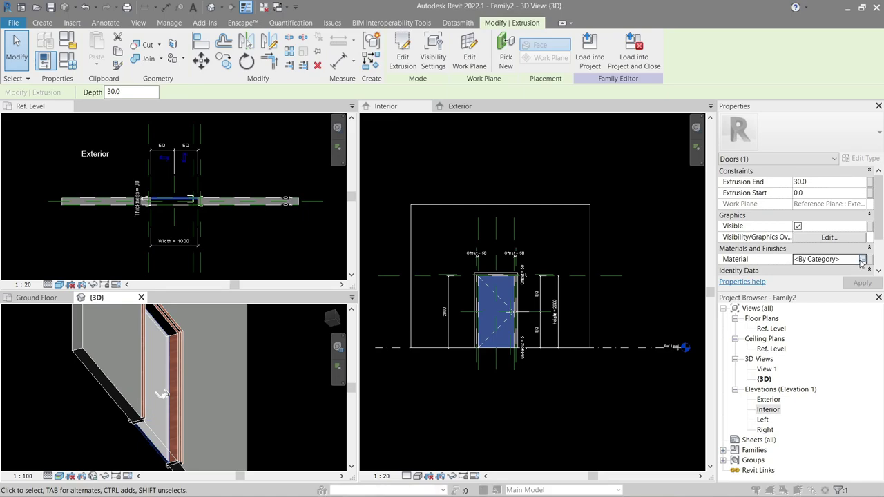
pyautogui.click(316, 176)
pyautogui.click(317, 201)
pyautogui.click(636, 419)
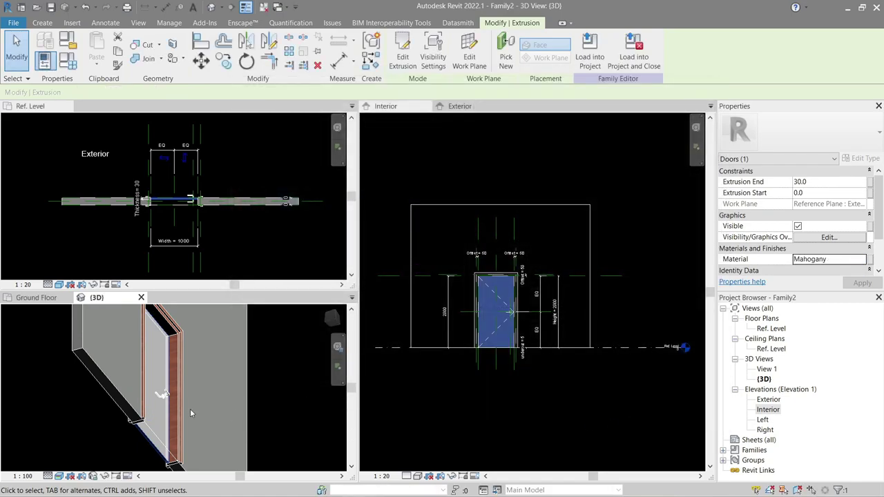
pyautogui.press('Escape')
pyautogui.moveTo(234, 380)
pyautogui.keyDown('shift'); pyautogui.mouseDown(button='middle')
pyautogui.moveTo(221, 389)
pyautogui.moveTo(199, 336)
pyautogui.moveTo(231, 397)
pyautogui.moveTo(211, 387)
pyautogui.mouseUp(button='middle'); pyautogui.keyUp('shift')
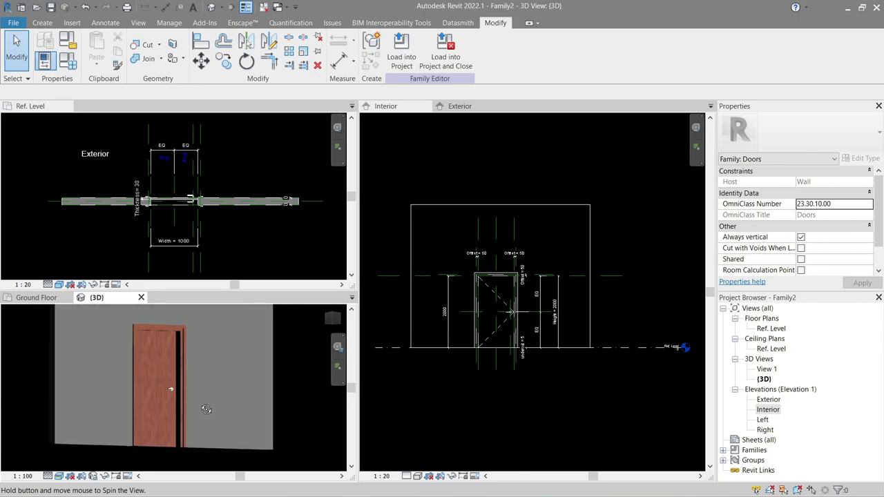
# - Load the door family into the house project and place it in an interior wall
pyautogui.click(404, 57)
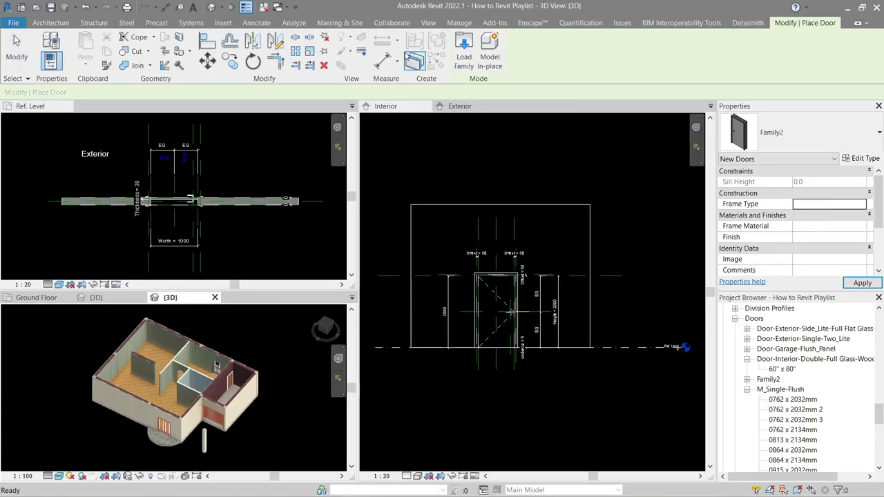
pyautogui.scroll(5, 191, 399)
pyautogui.moveTo(194, 398)
pyautogui.mouseDown(button='middle')
pyautogui.moveTo(224, 394)
pyautogui.moveTo(173, 346)
pyautogui.mouseUp(button='middle')
pyautogui.scroll(-5, 224, 395)
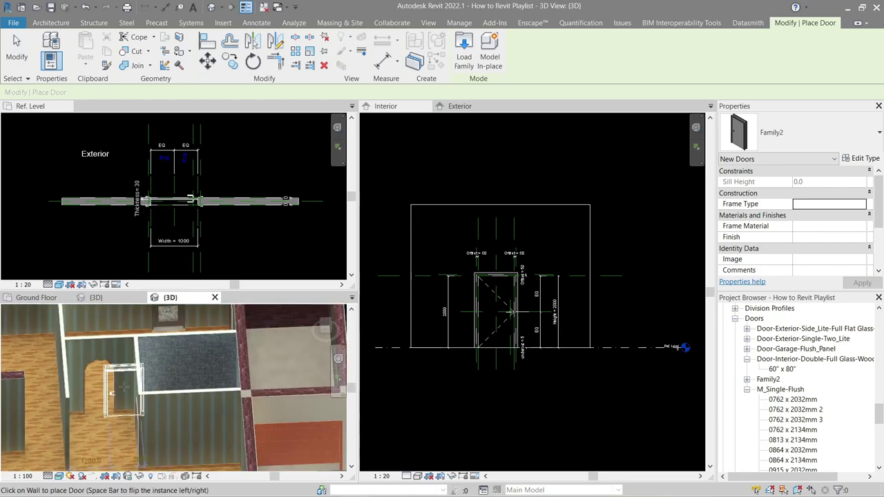
pyautogui.moveTo(138, 373); pyautogui.dragTo(124, 368, button='middle')
pyautogui.scroll(3, 125, 368)
pyautogui.moveTo(186, 387)
pyautogui.keyDown('shift'); pyautogui.mouseDown(button='middle')
pyautogui.moveTo(203, 397)
pyautogui.moveTo(201, 418)
pyautogui.moveTo(205, 369)
pyautogui.mouseUp(button='middle'); pyautogui.keyUp('shift')
pyautogui.scroll(3, 203, 402)
pyautogui.scroll(2, 203, 390)
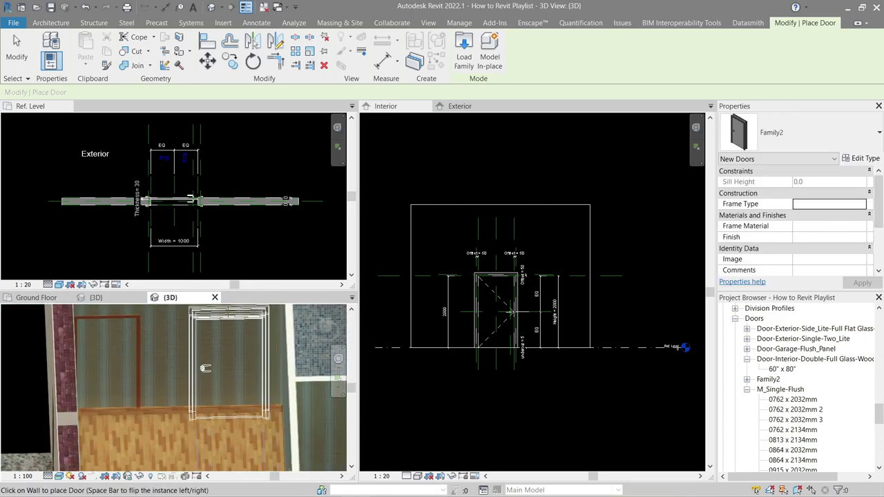
pyautogui.click(209, 377)
pyautogui.press('Escape')
# - Orbit around the placed door, then start and cancel Join Geometry (JG)
pyautogui.moveTo(208, 377)
pyautogui.keyDown('shift'); pyautogui.mouseDown(button='middle')
pyautogui.moveTo(179, 386)
pyautogui.moveTo(144, 439)
pyautogui.moveTo(164, 376)
pyautogui.moveTo(266, 389)
pyautogui.moveTo(221, 402)
pyautogui.moveTo(220, 357)
pyautogui.moveTo(222, 397)
pyautogui.moveTo(233, 385)
pyautogui.moveTo(181, 405)
pyautogui.moveTo(189, 390)
pyautogui.moveTo(190, 402)
pyautogui.moveTo(165, 395)
pyautogui.moveTo(216, 406)
pyautogui.moveTo(178, 384)
pyautogui.moveTo(161, 398)
pyautogui.mouseUp(button='middle'); pyautogui.keyUp('shift')
pyautogui.scroll(2, 167, 388)
pyautogui.press('j')
pyautogui.press('g')
pyautogui.press('Escape')
pyautogui.click(266, 389)
pyautogui.press('Escape')
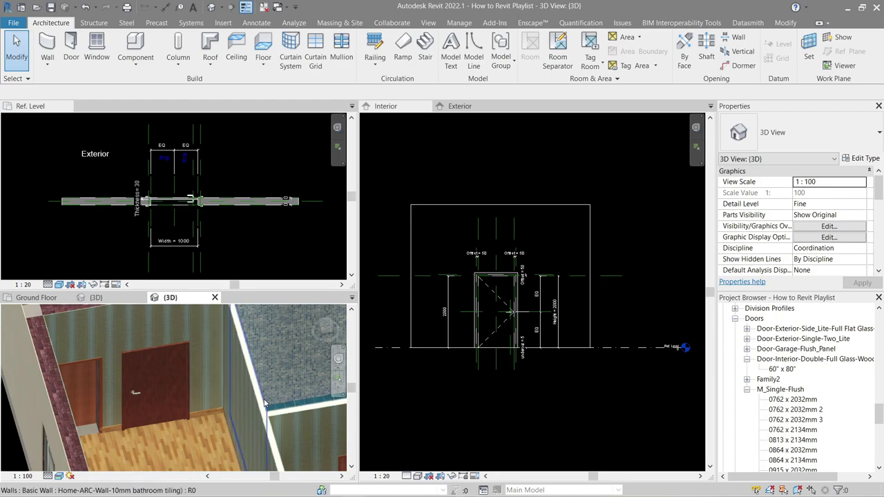
pyautogui.moveTo(248, 400)
pyautogui.keyDown('shift'); pyautogui.mouseDown(button='middle')
pyautogui.moveTo(238, 406)
pyautogui.moveTo(290, 399)
pyautogui.mouseUp(button='middle'); pyautogui.keyUp('shift')
pyautogui.scroll(2, 191, 374)
pyautogui.scroll(-5, 191, 375)
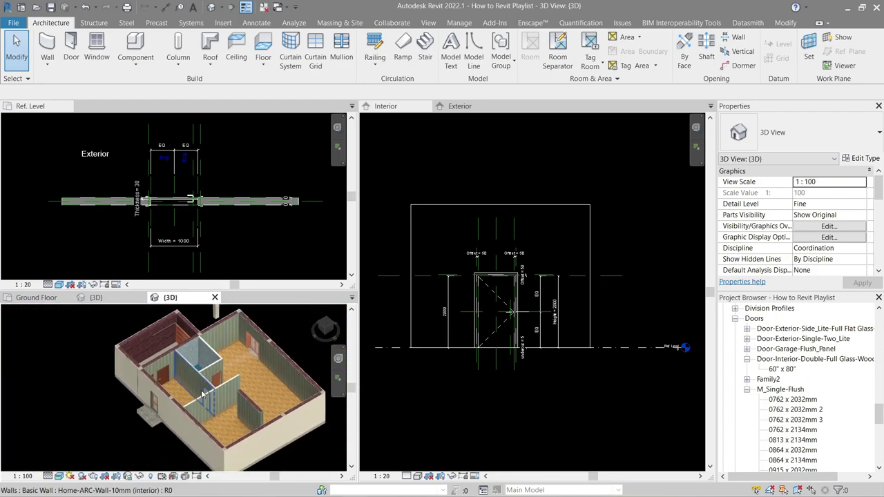
pyautogui.keyDown('shift'); pyautogui.moveTo(191, 374); pyautogui.dragTo(223, 372, button='middle'); pyautogui.keyUp('shift')
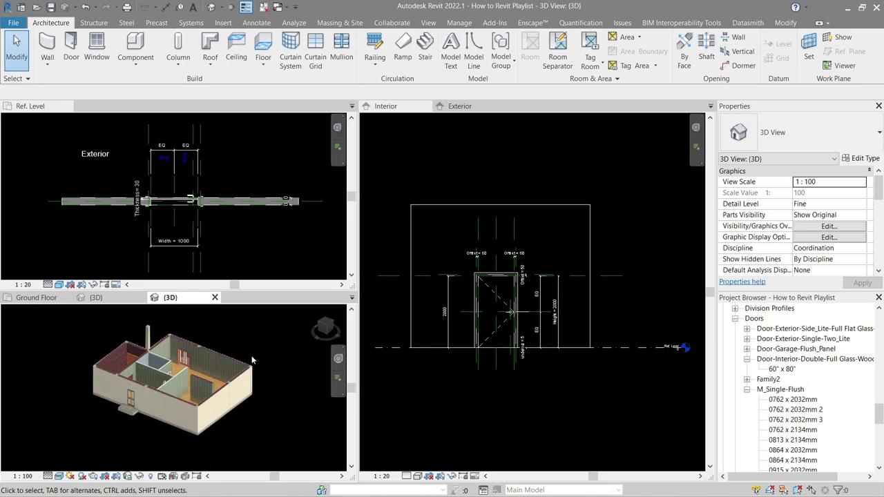
pyautogui.press('z')
pyautogui.press('r')
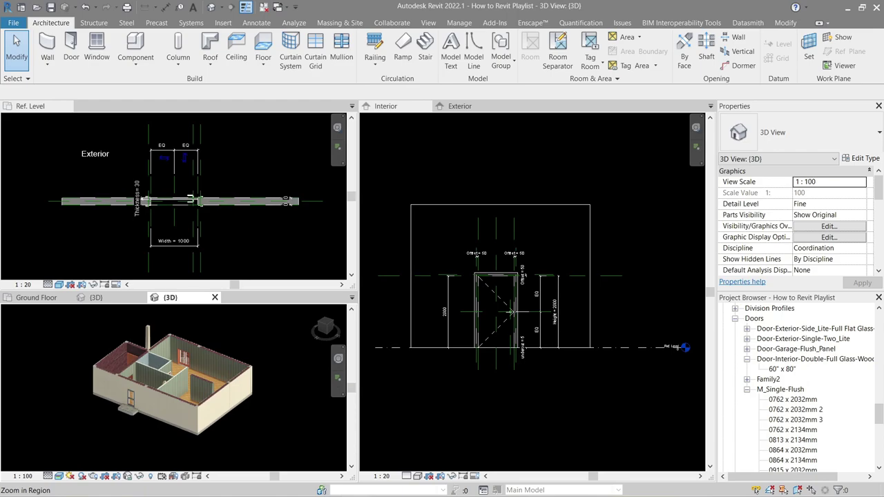